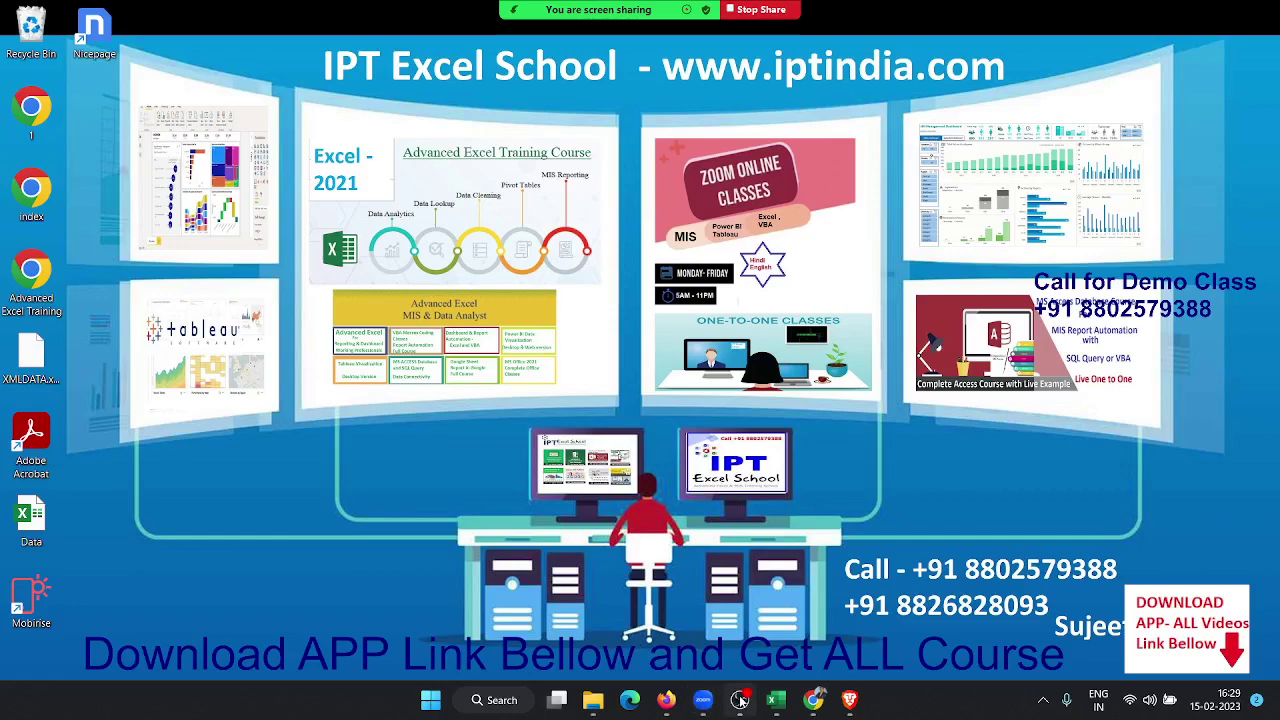
Search the Windows Start menu for 'ac' so Access shows as the best match
{"action": "left_click", "coordinate": [740, 700]}
{"action": "left_click", "coordinate": [740, 700]}
{"action": "mouse_move", "coordinate": [849, 700]}
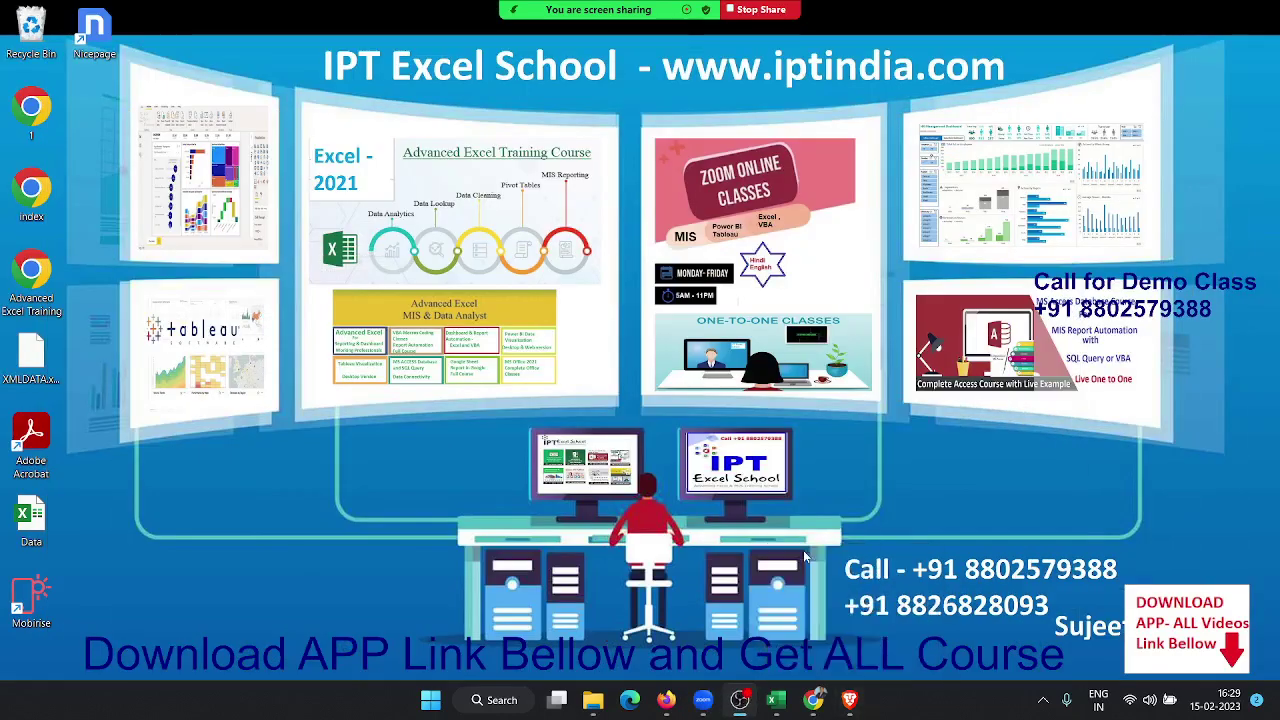
{"action": "key", "text": "super"}
{"action": "type", "text": "ac"}
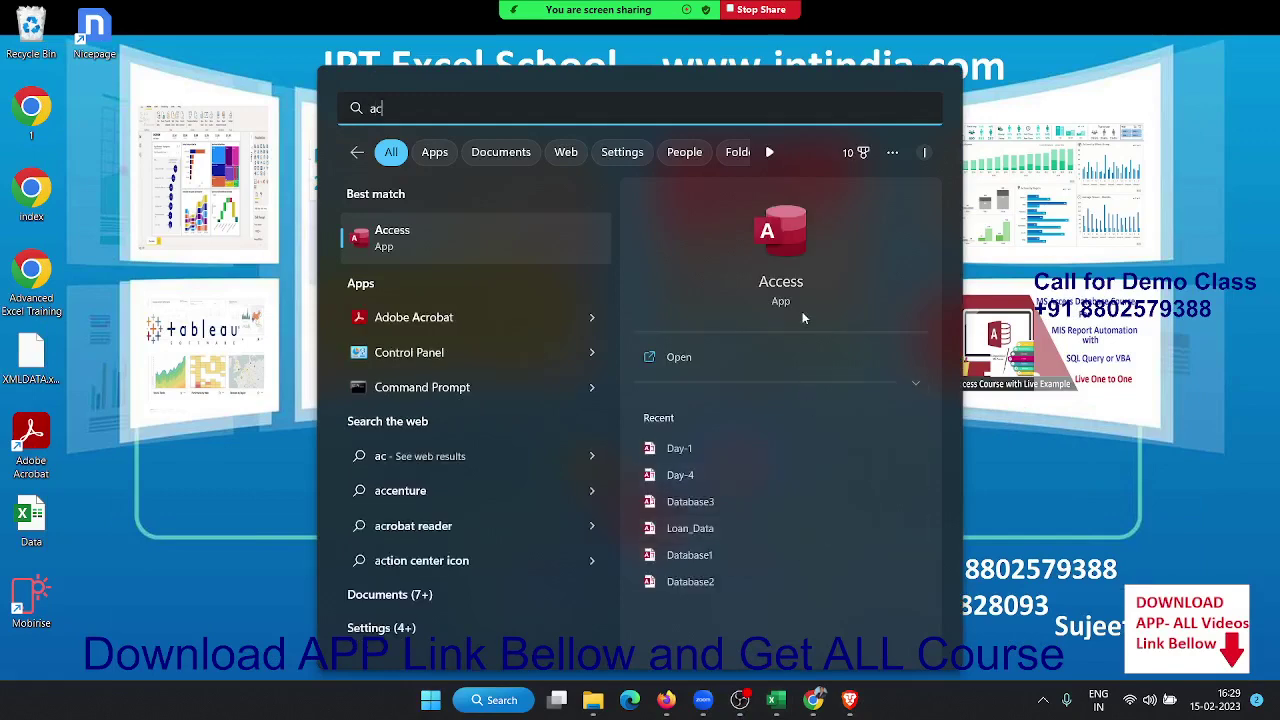
Launch Access and create a blank database named DATA4
{"action": "left_click", "coordinate": [781, 247]}
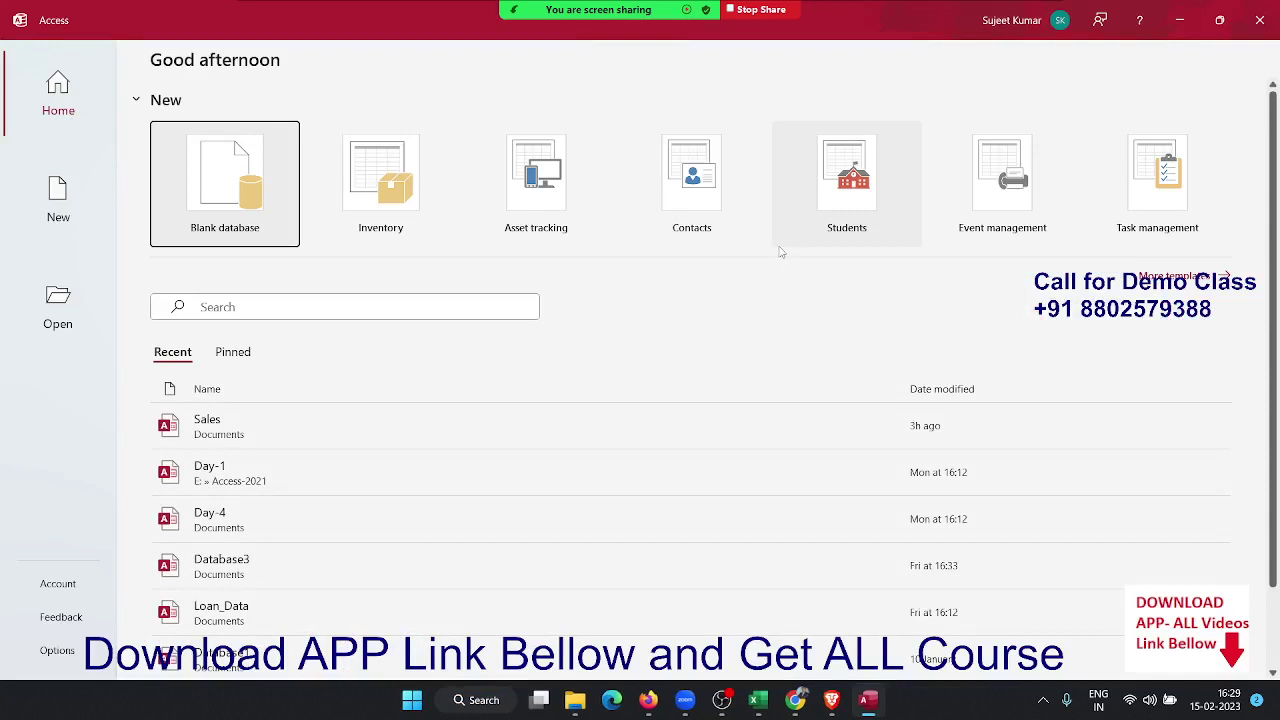
{"action": "left_click", "coordinate": [193, 181]}
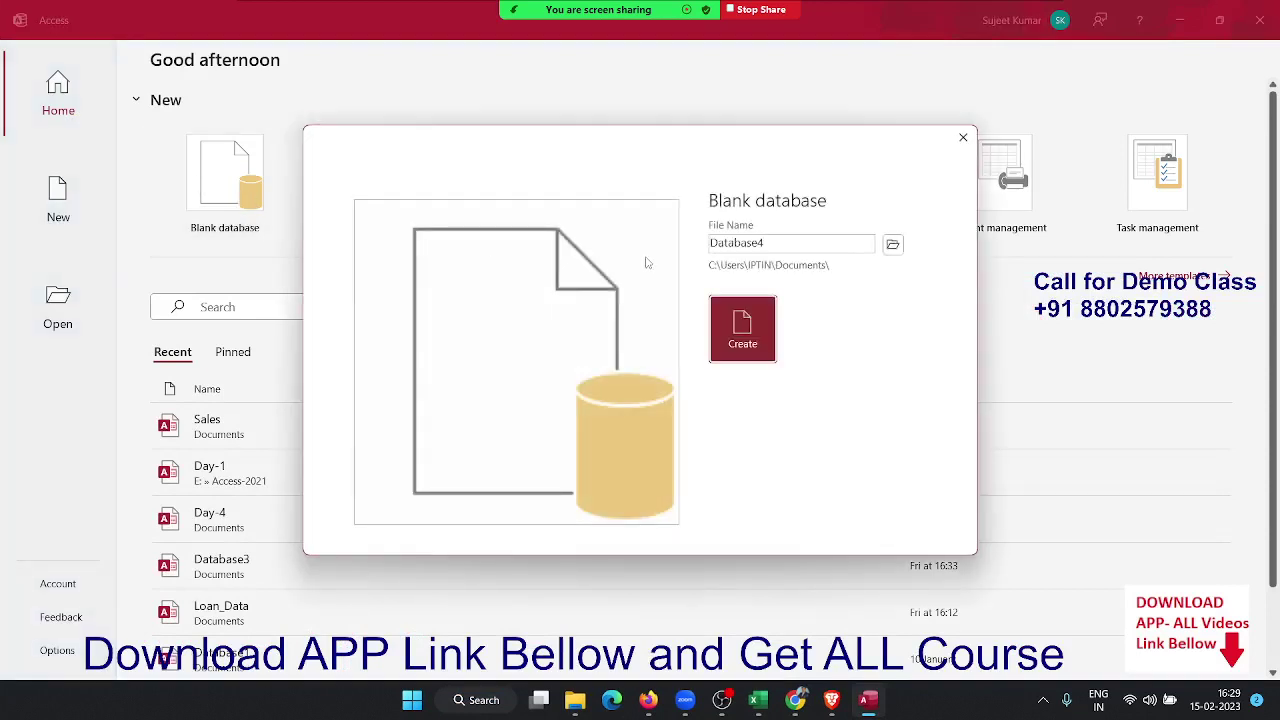
{"action": "double_click", "coordinate": [773, 250]}
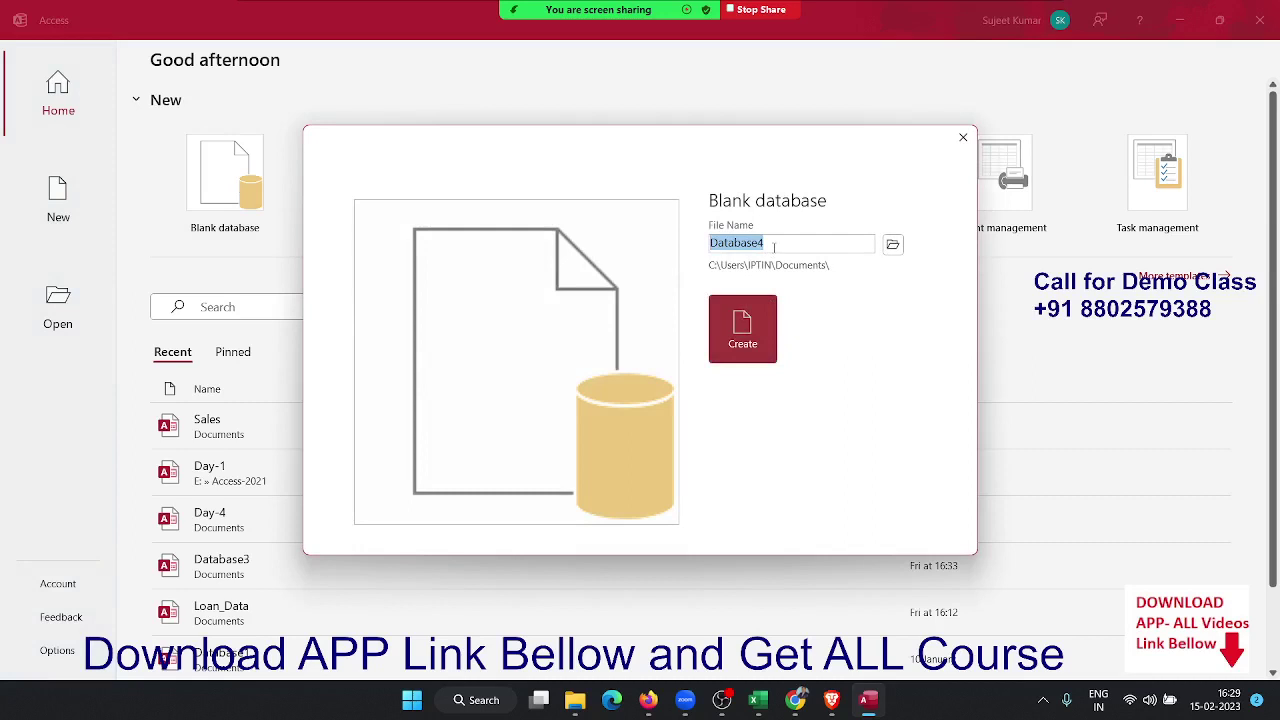
{"action": "type", "text": "DATA"}
{"action": "type", "text": "4"}
{"action": "key", "text": "Return"}
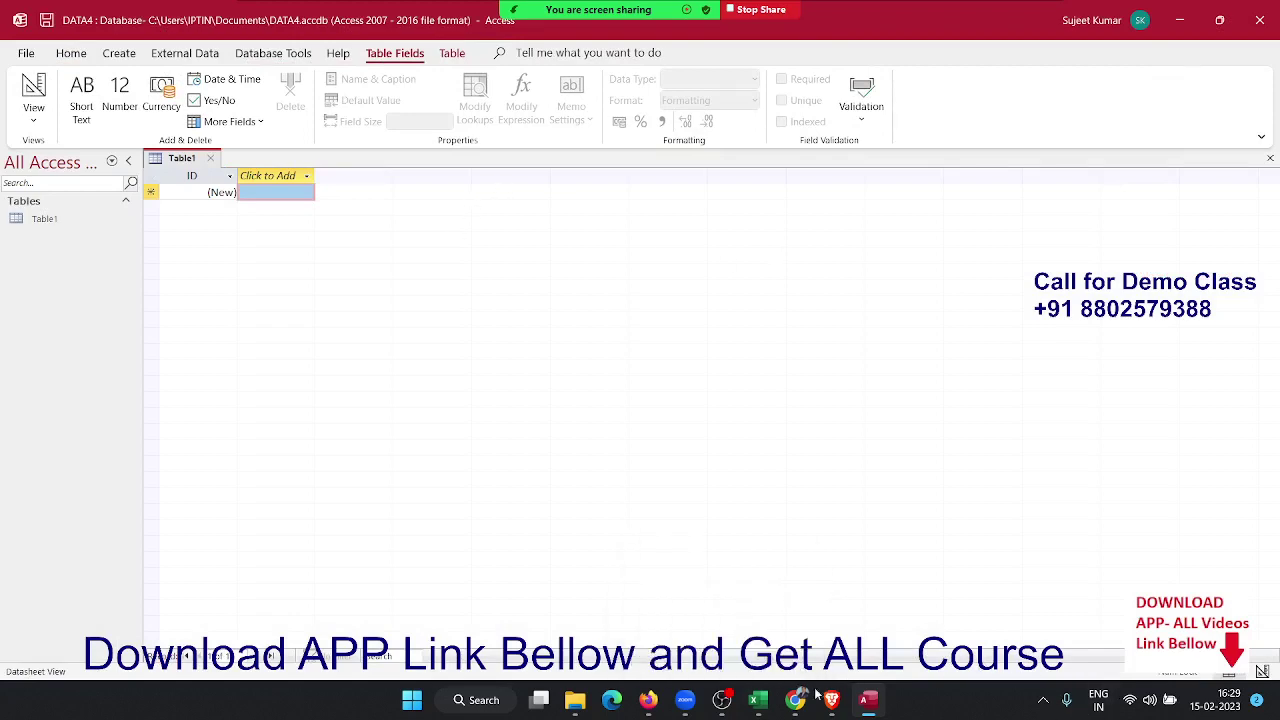
Bring up the sales-process-dashboard workbook in Excel
{"action": "mouse_move", "coordinate": [762, 699]}
{"action": "left_click", "coordinate": [878, 618]}
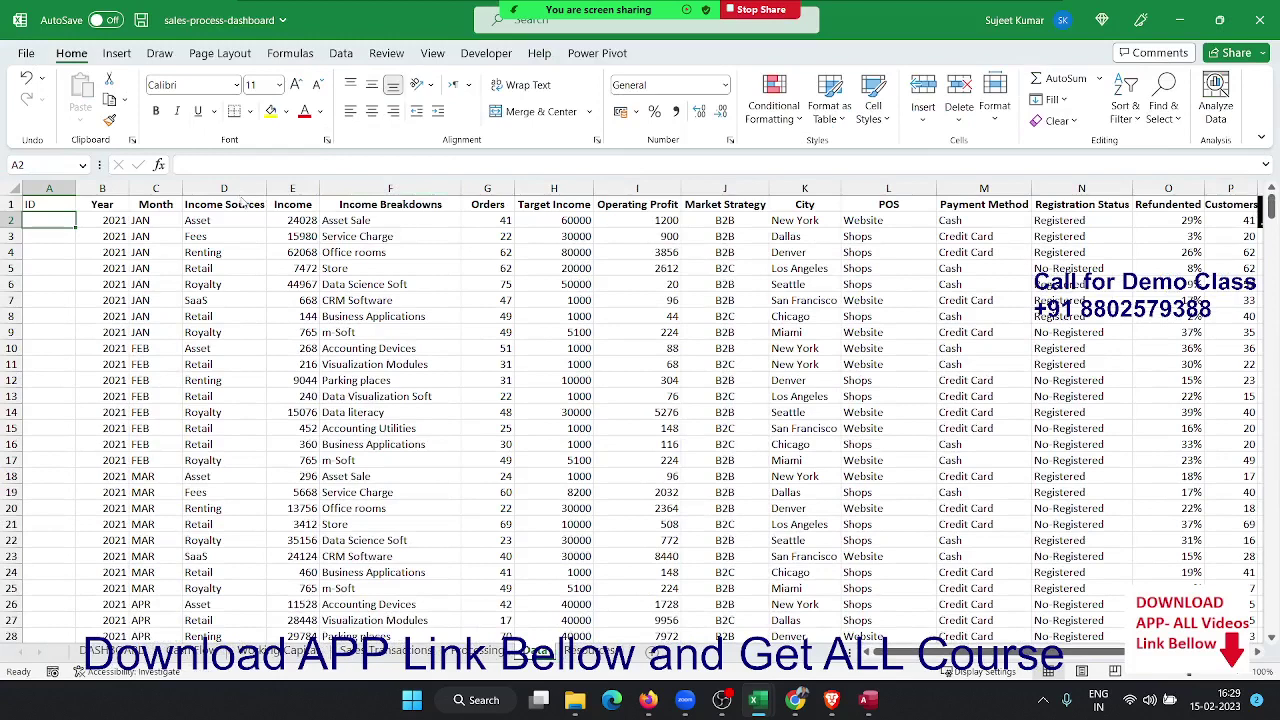
{"action": "key", "text": "alt+Tab"}
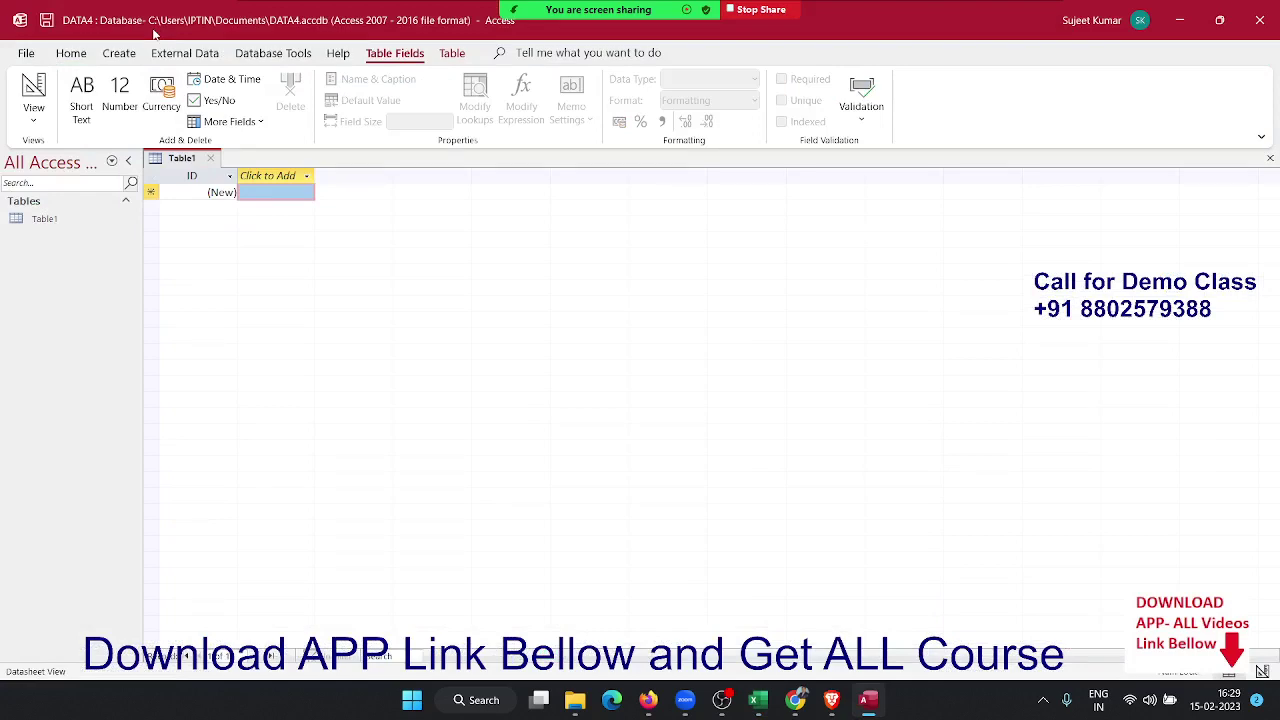
{"action": "key", "text": "alt+Tab"}
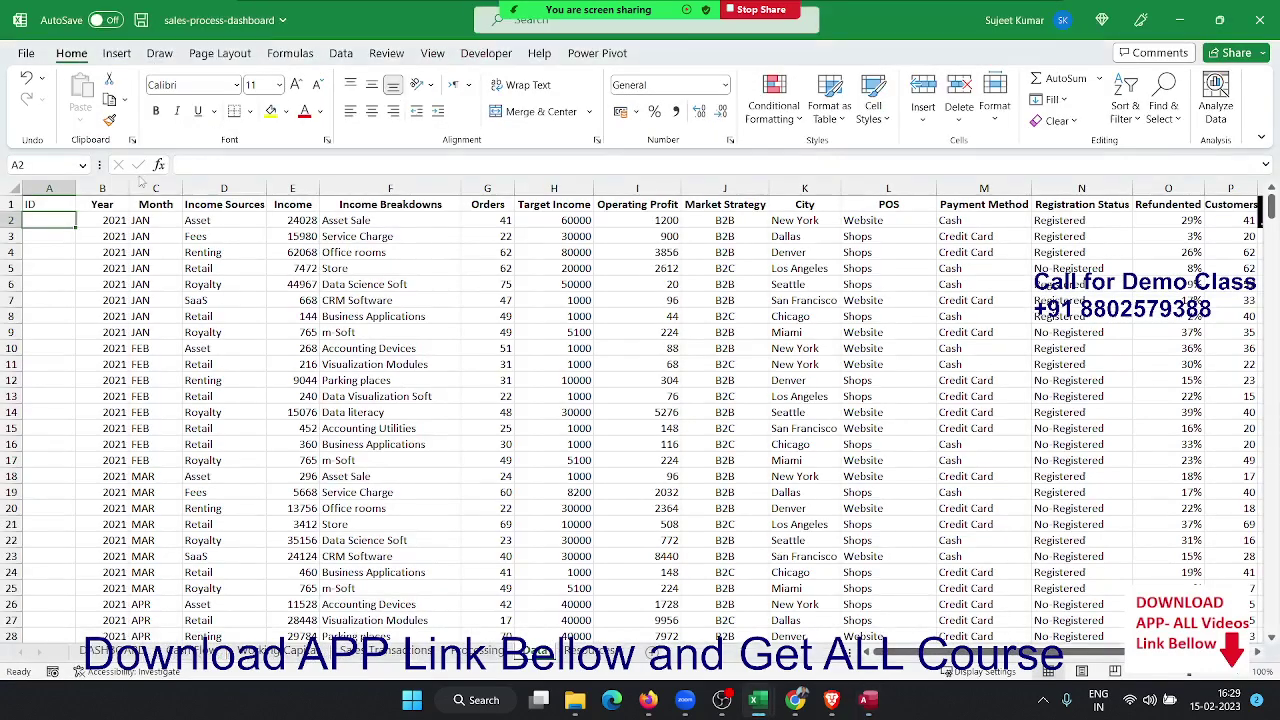
Copy the sales table from ID through Customers, rows 1 to 481, and return to Access
{"action": "left_click", "coordinate": [68, 203]}
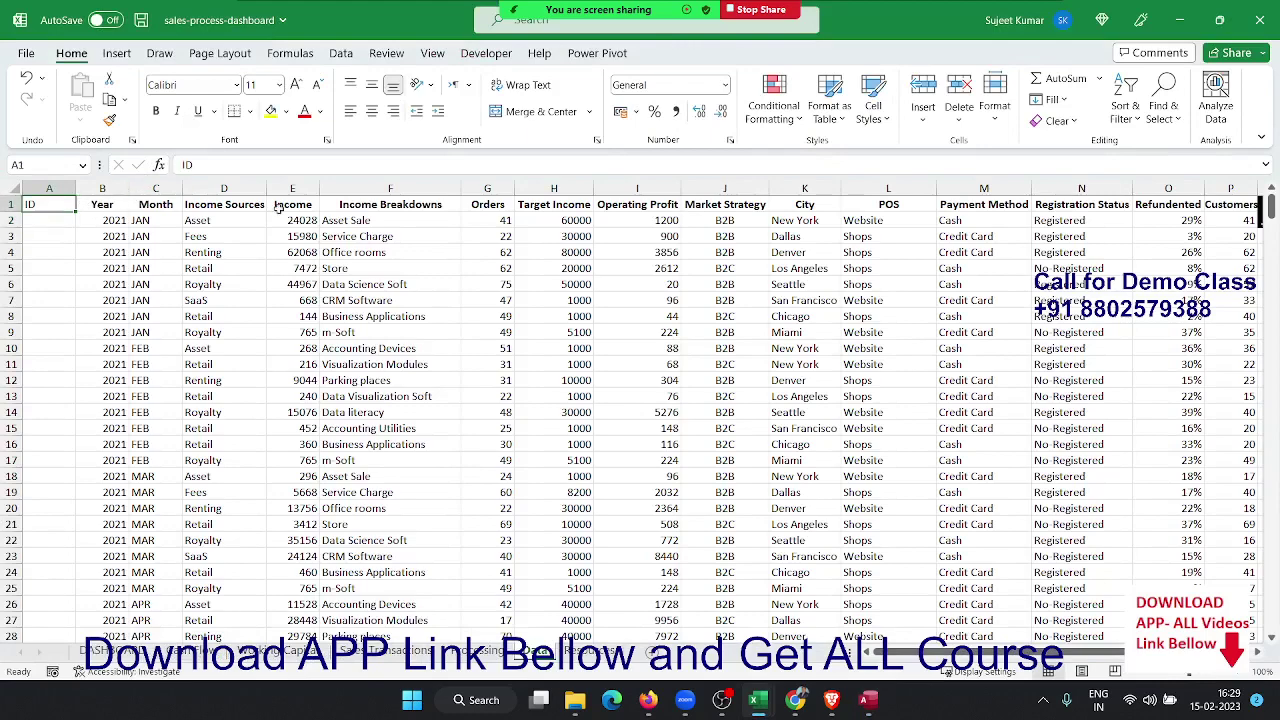
{"action": "key", "text": "ctrl+Right"}
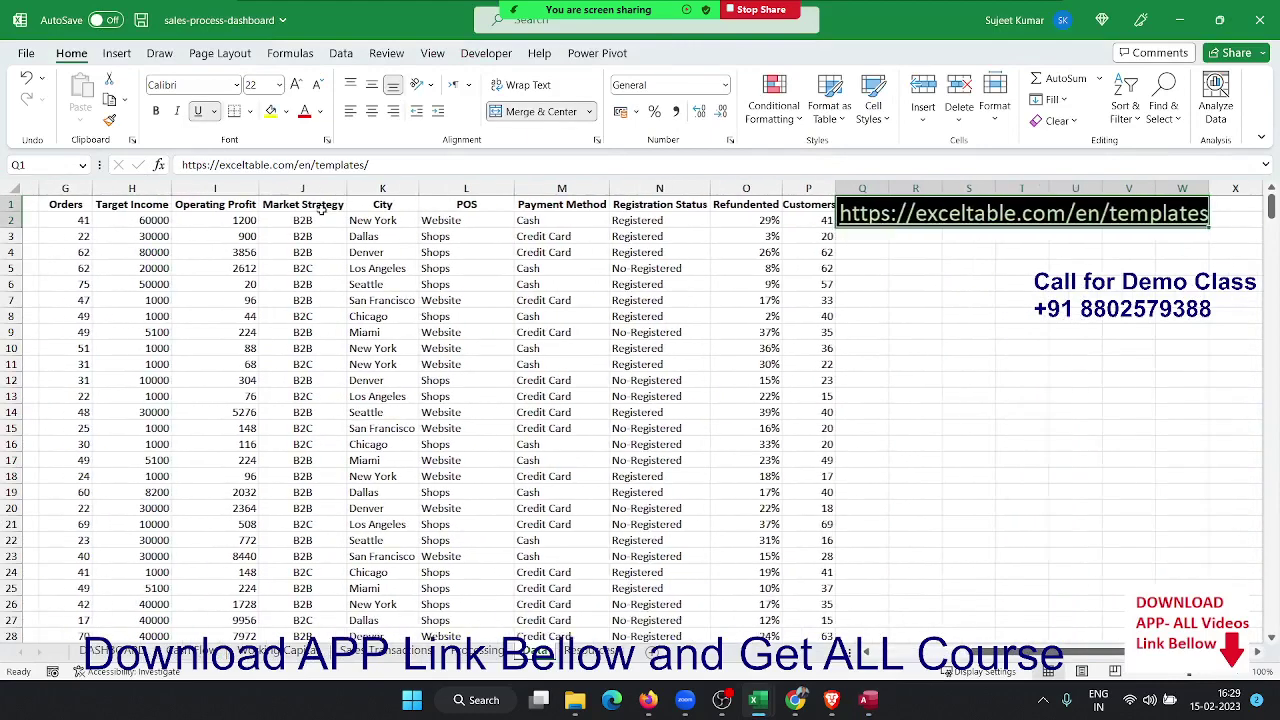
{"action": "key", "text": "ctrl+shift+Left"}
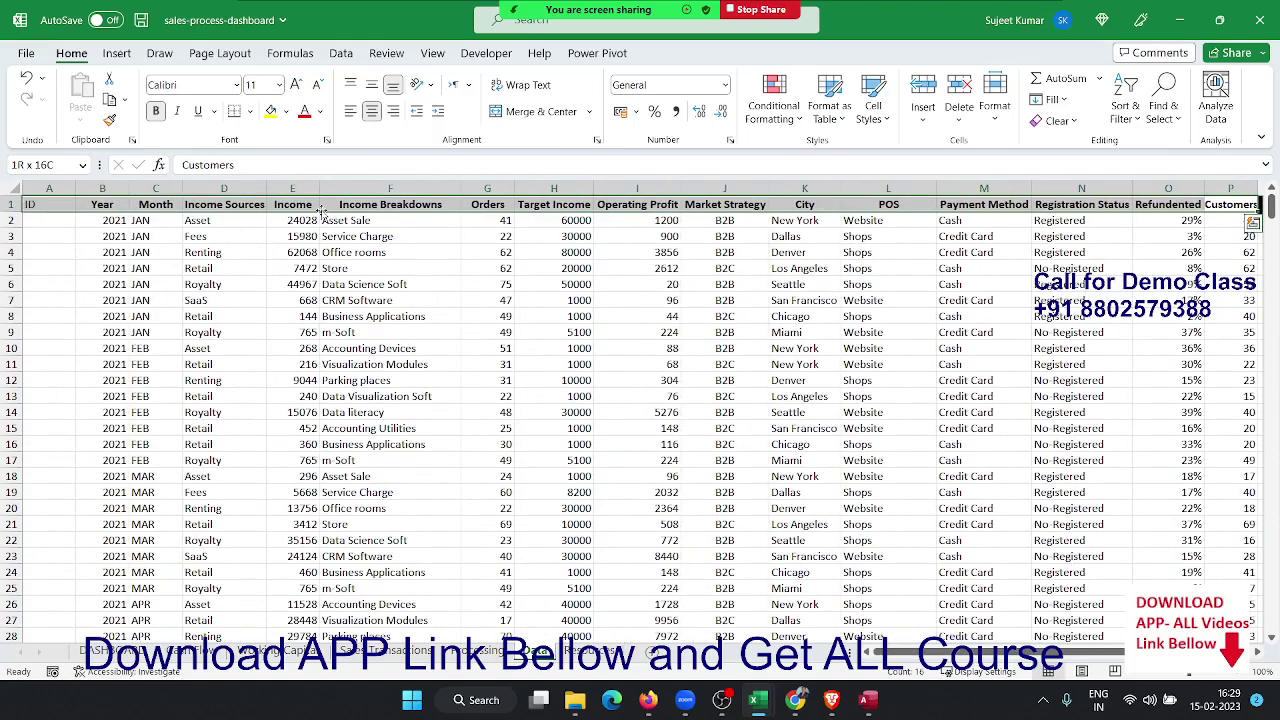
{"action": "key", "text": "ctrl+shift+Down"}
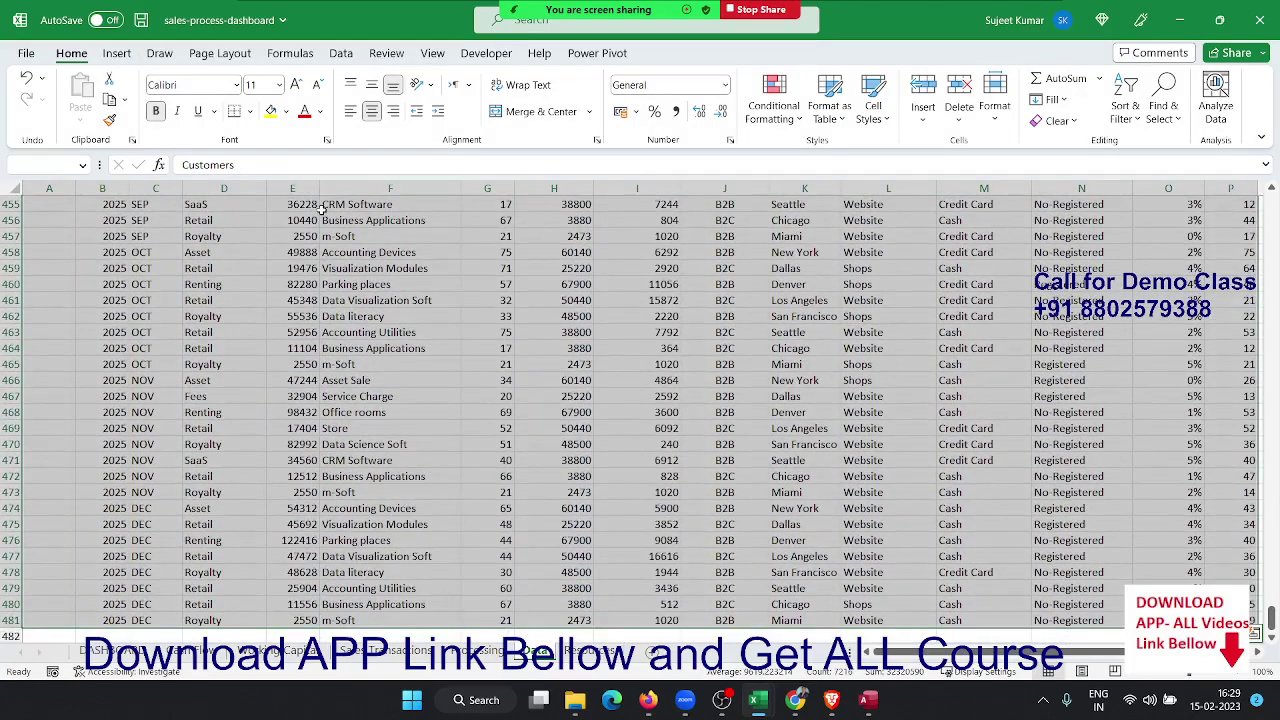
{"action": "scroll", "coordinate": [322, 206], "scroll_direction": "up", "scroll_amount": 8}
{"action": "key", "text": "ctrl+c"}
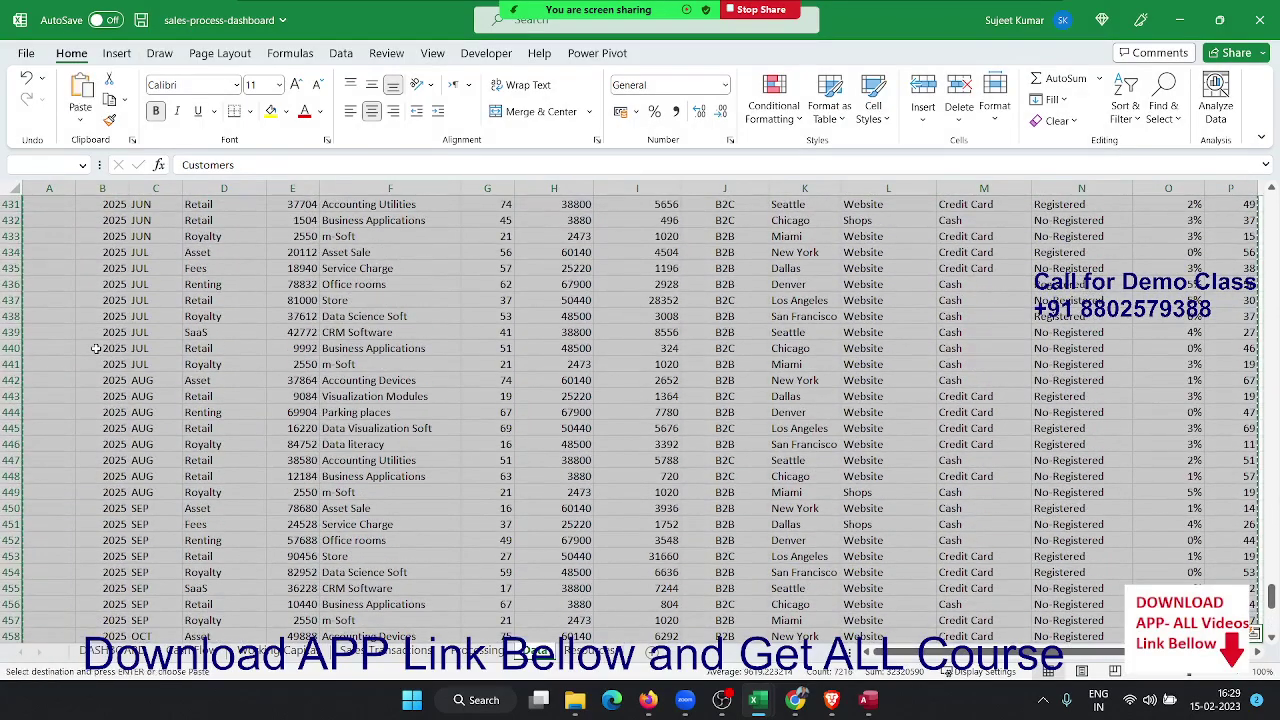
{"action": "key", "text": "alt+Tab"}
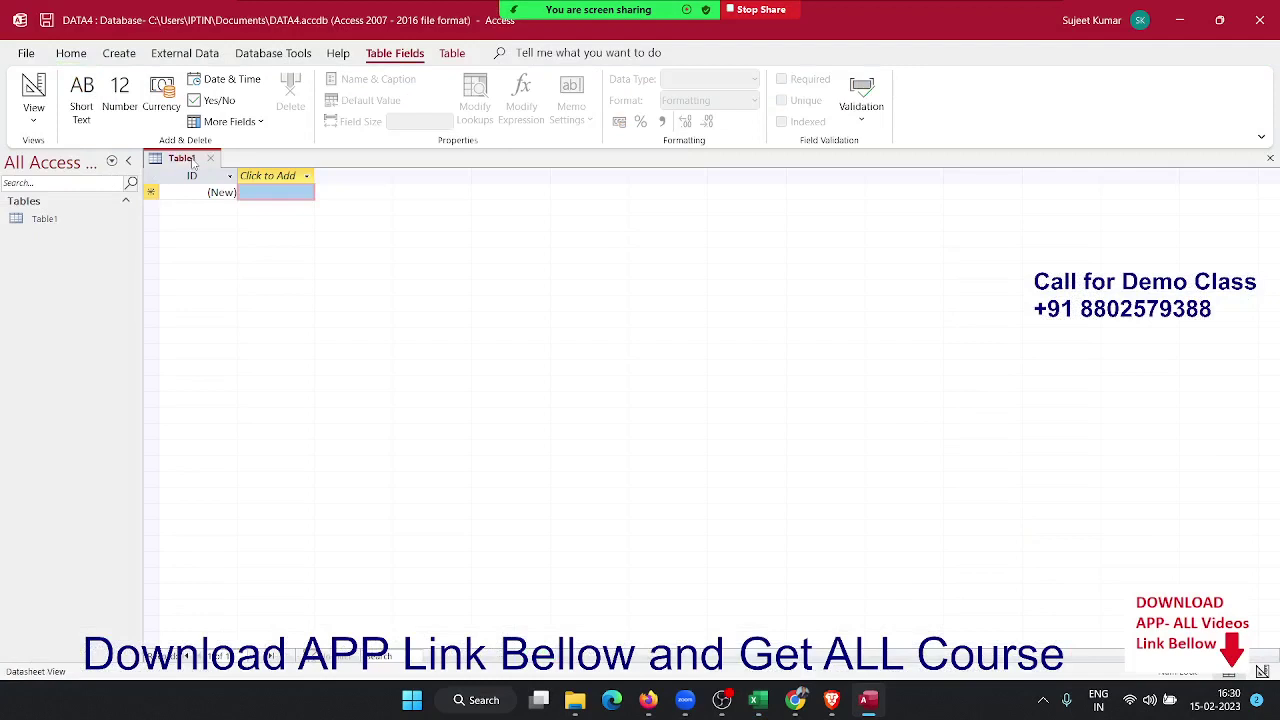
Paste the copied sales data into Table1, accepting all 480 records
{"action": "left_click", "coordinate": [193, 176]}
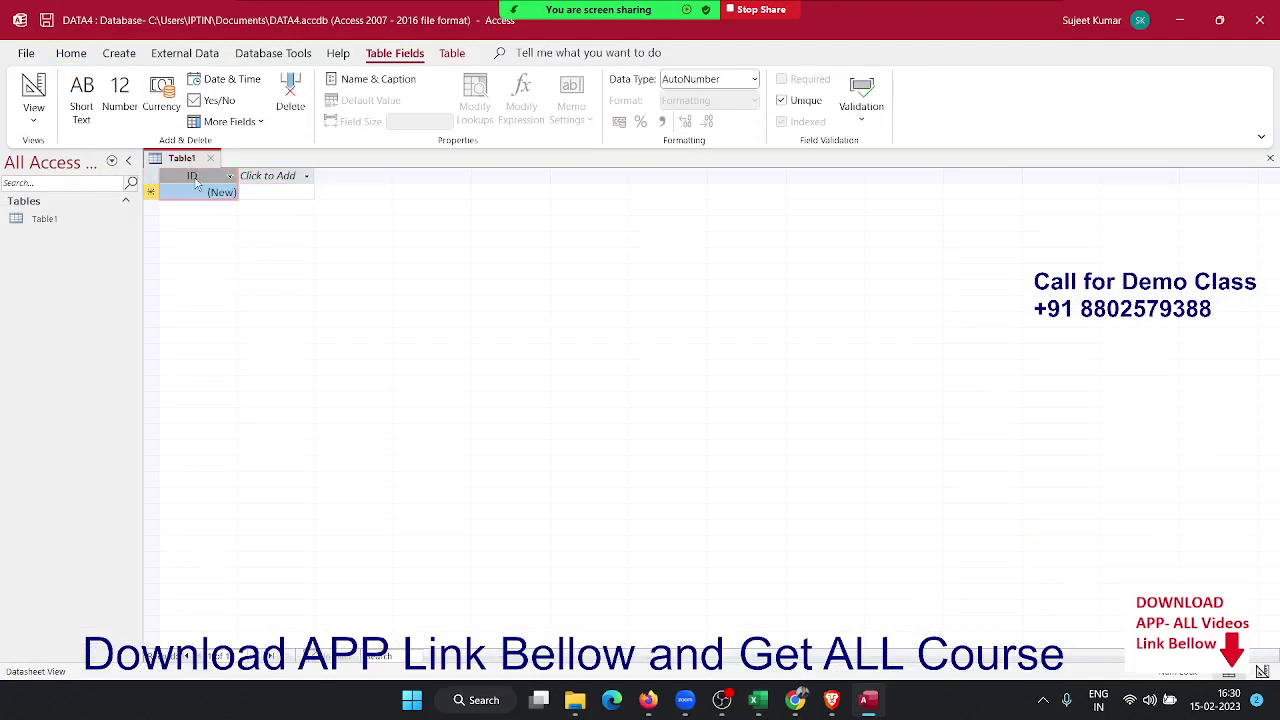
{"action": "key", "text": "ctrl+a"}
{"action": "key", "text": "Return"}
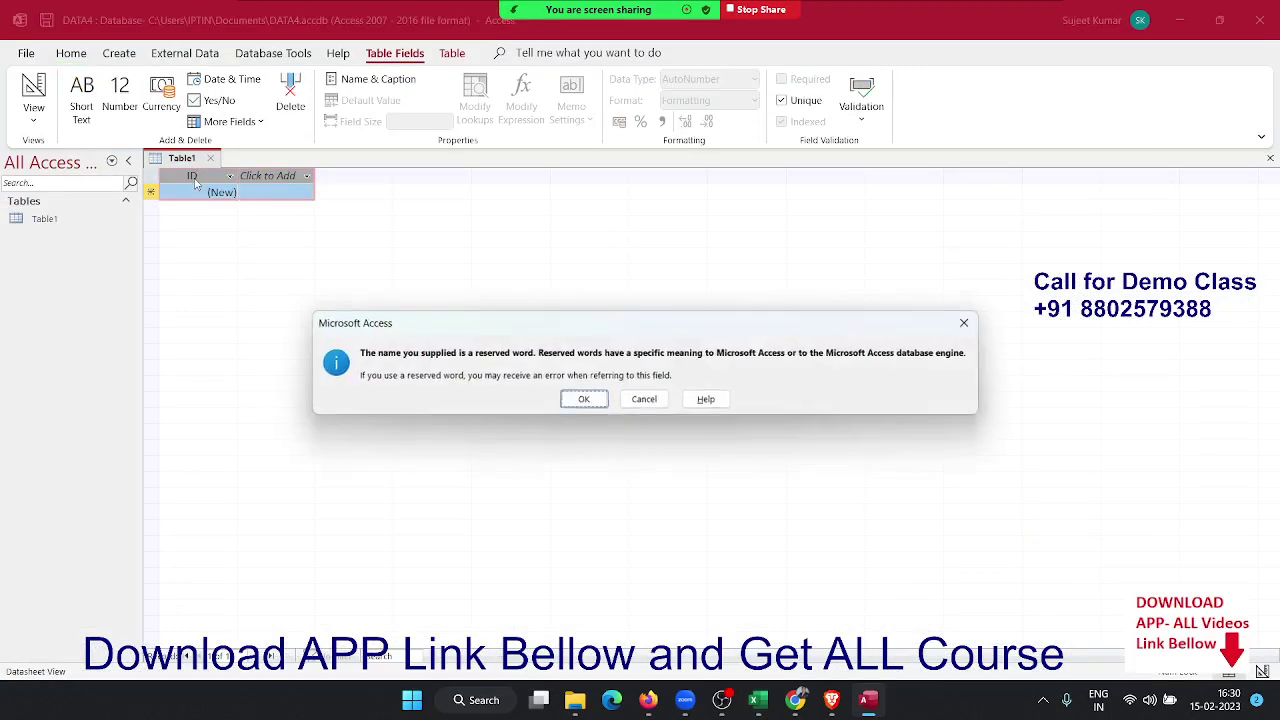
{"action": "left_click", "coordinate": [573, 400]}
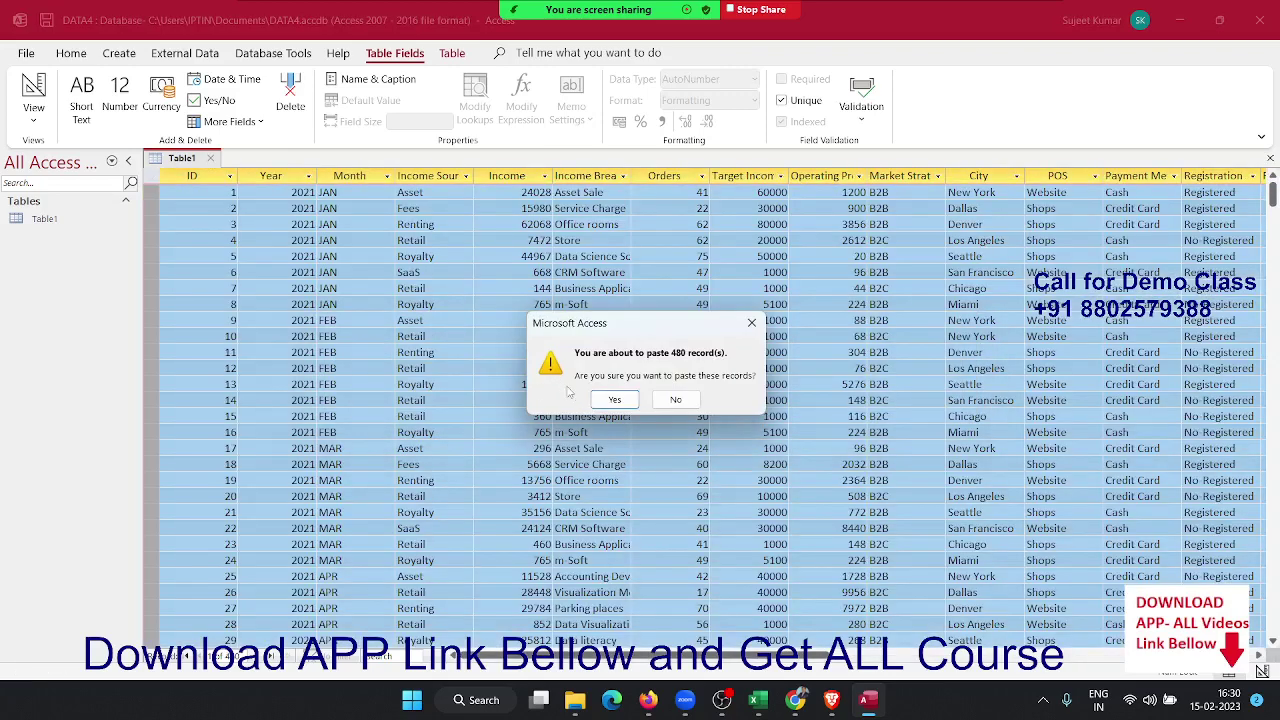
{"action": "left_click", "coordinate": [612, 399]}
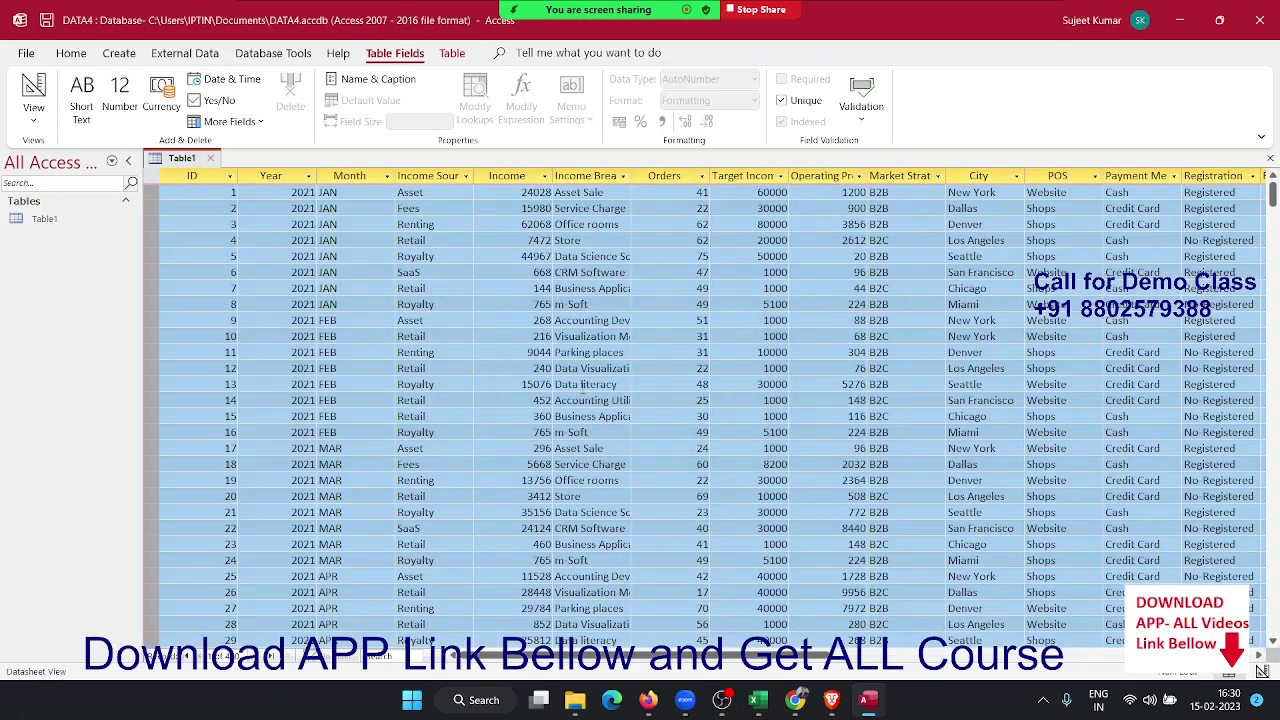
{"action": "left_click", "coordinate": [183, 229]}
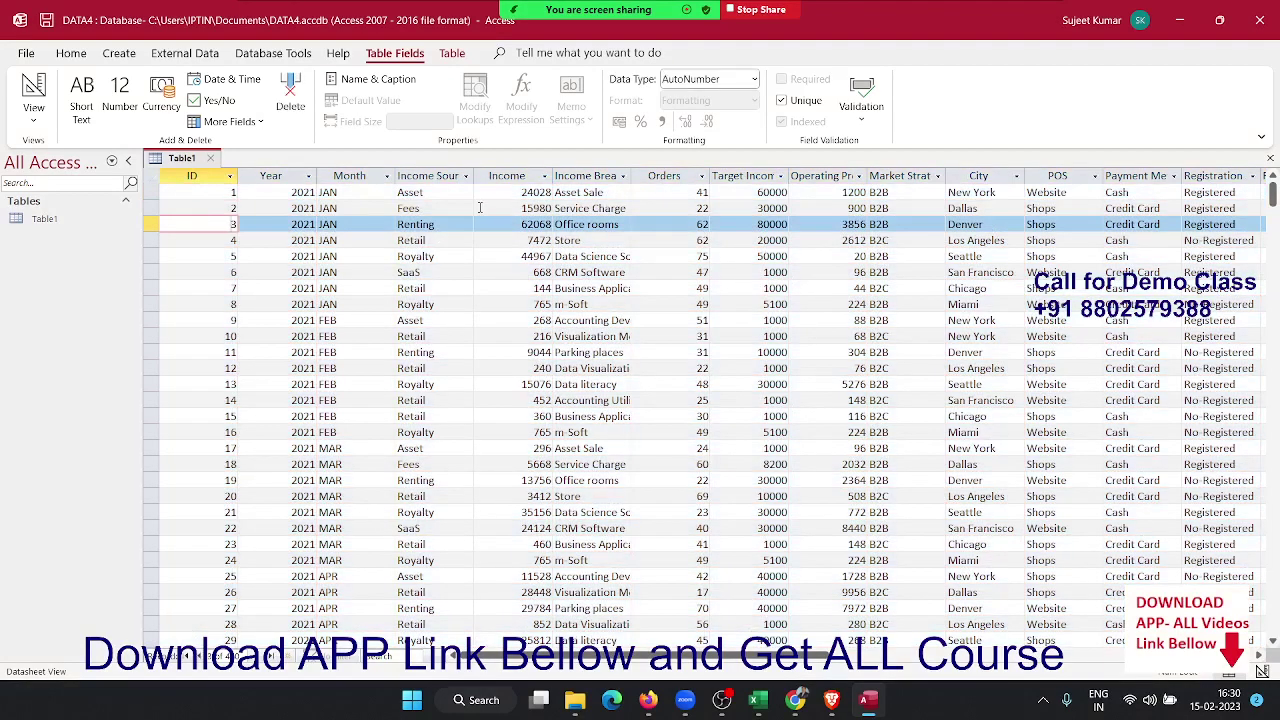
Compare the pasted rows with the Excel workbook and return to the first record
{"action": "key", "text": "alt+Tab"}
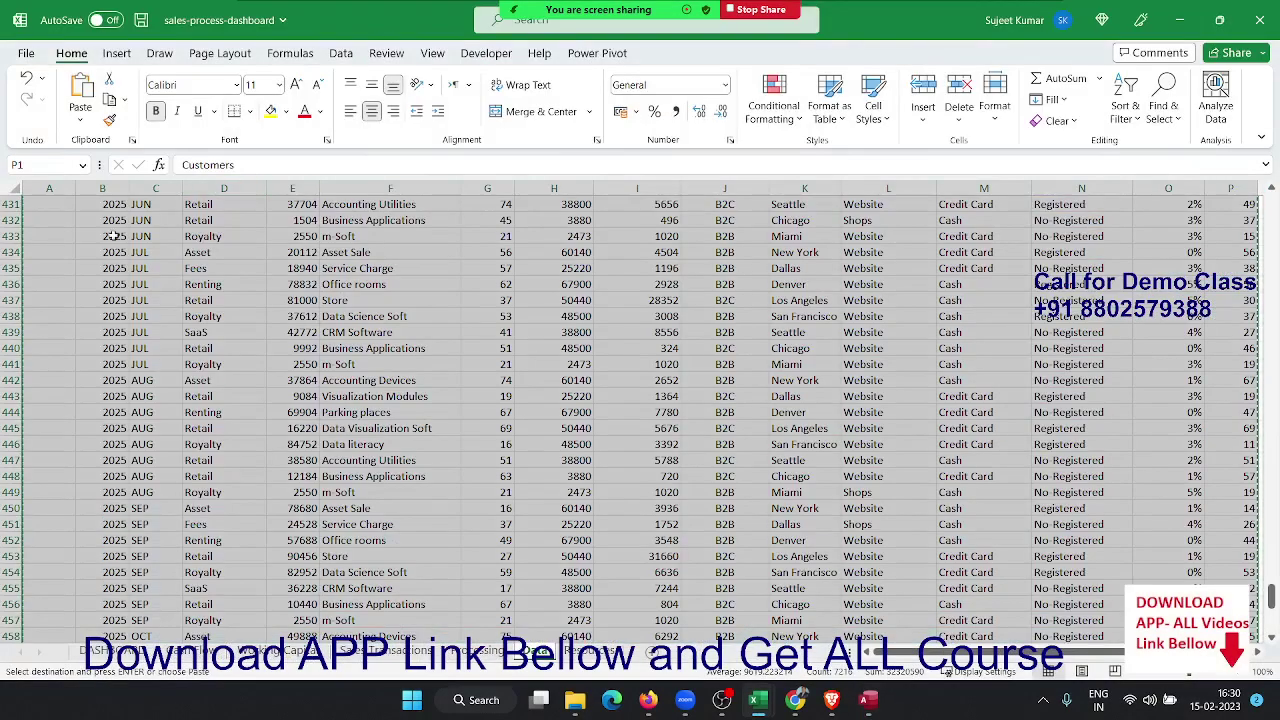
{"action": "scroll", "coordinate": [113, 236], "scroll_direction": "up", "scroll_amount": 6}
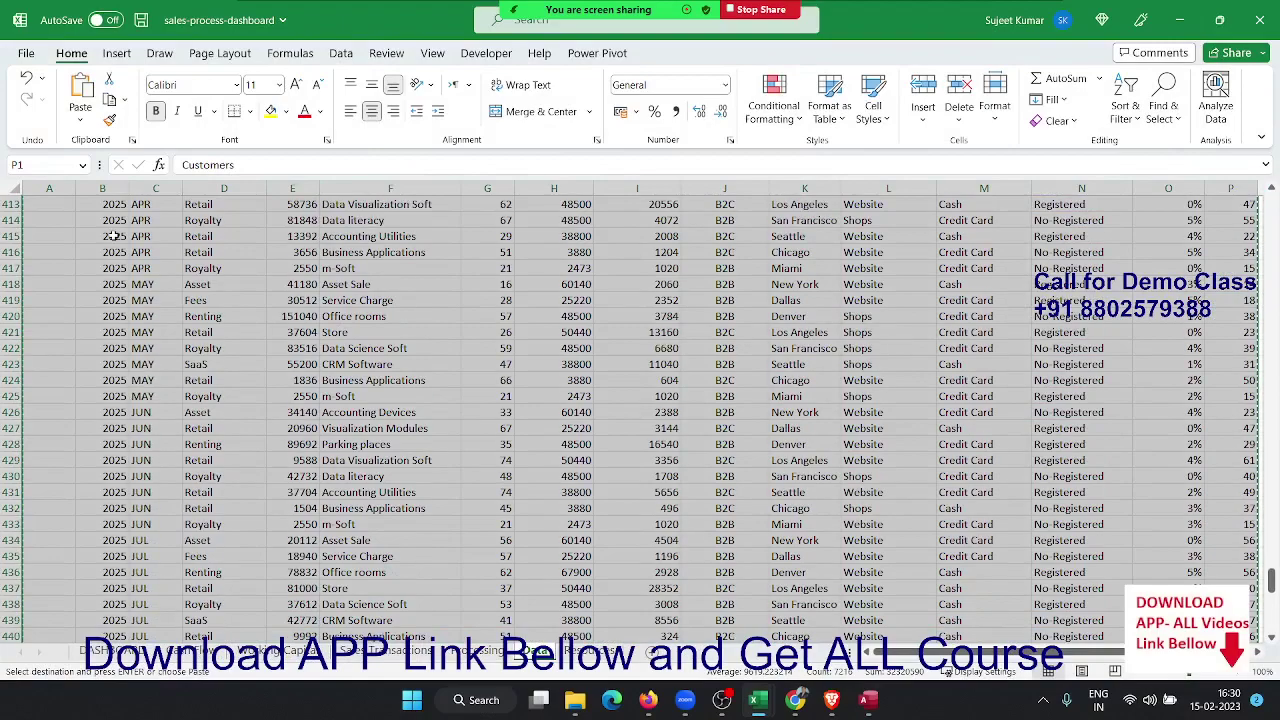
{"action": "scroll", "coordinate": [113, 236], "scroll_direction": "up", "scroll_amount": 11}
{"action": "scroll", "coordinate": [113, 236], "scroll_direction": "up", "scroll_amount": 11}
{"action": "scroll", "coordinate": [113, 236], "scroll_direction": "up", "scroll_amount": 11}
{"action": "scroll", "coordinate": [113, 236], "scroll_direction": "up", "scroll_amount": 11}
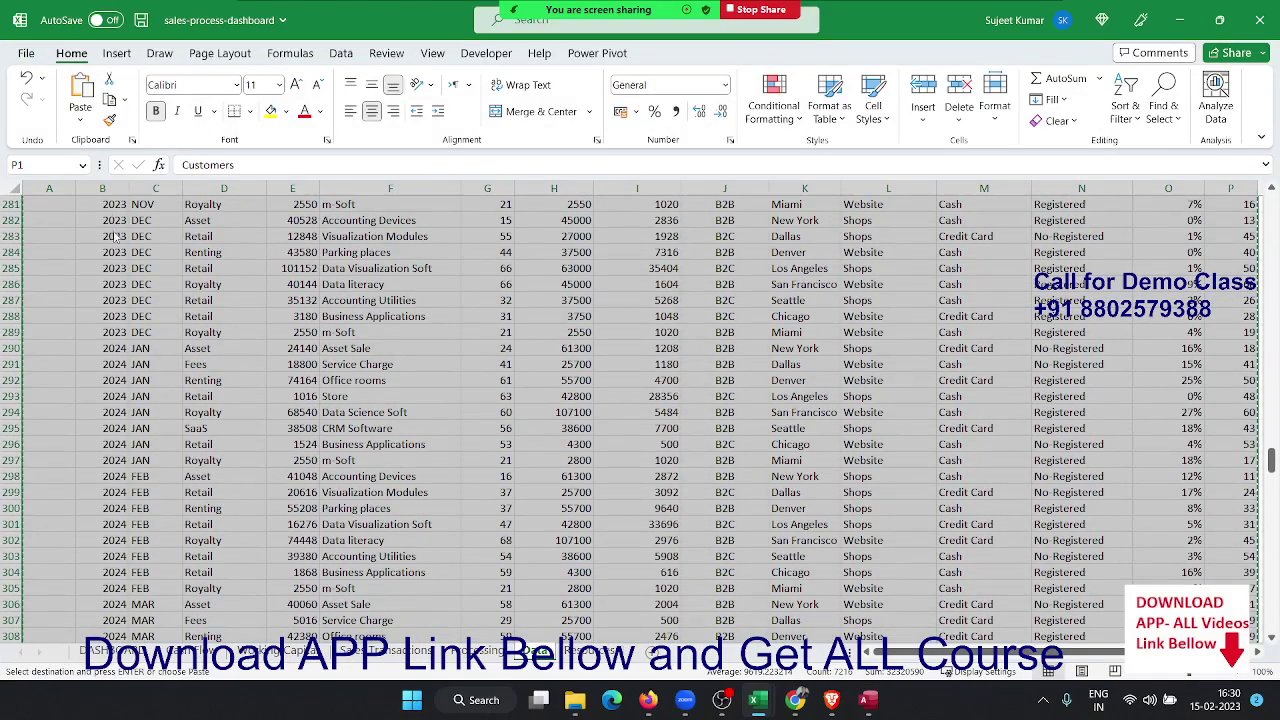
{"action": "key", "text": "alt+Tab"}
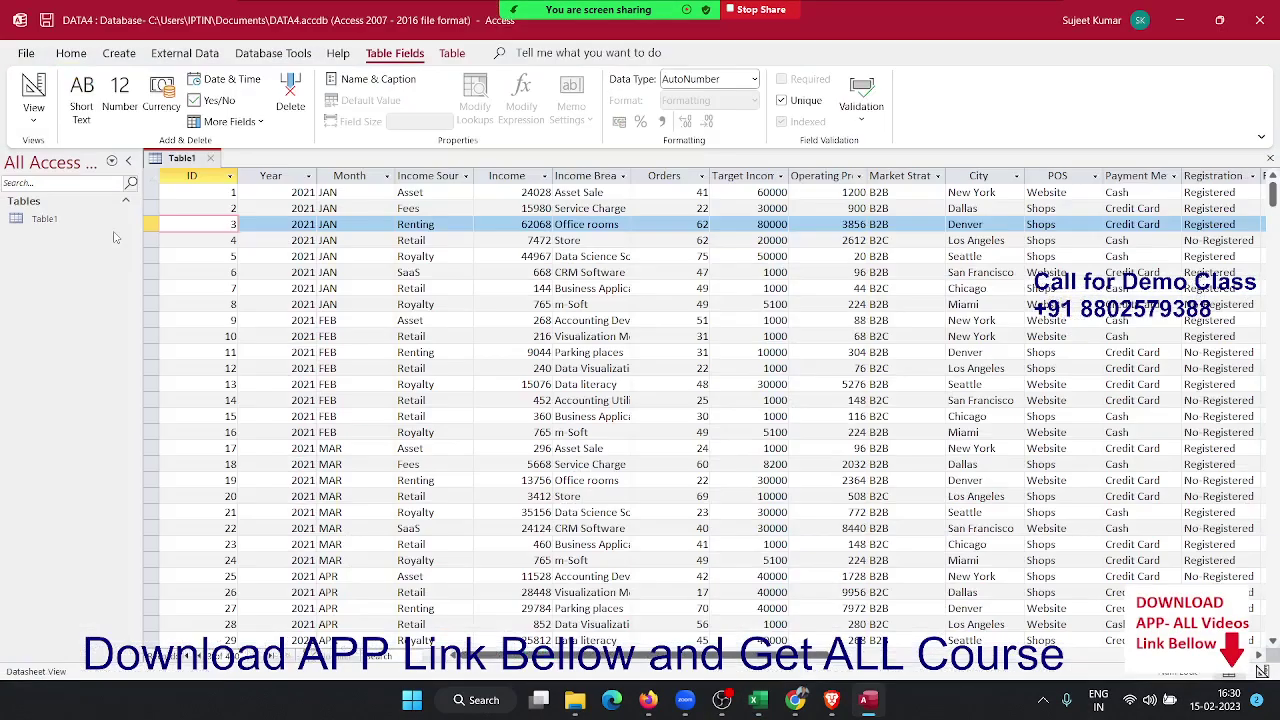
{"action": "key", "text": "Up"}
{"action": "key", "text": "Up"}
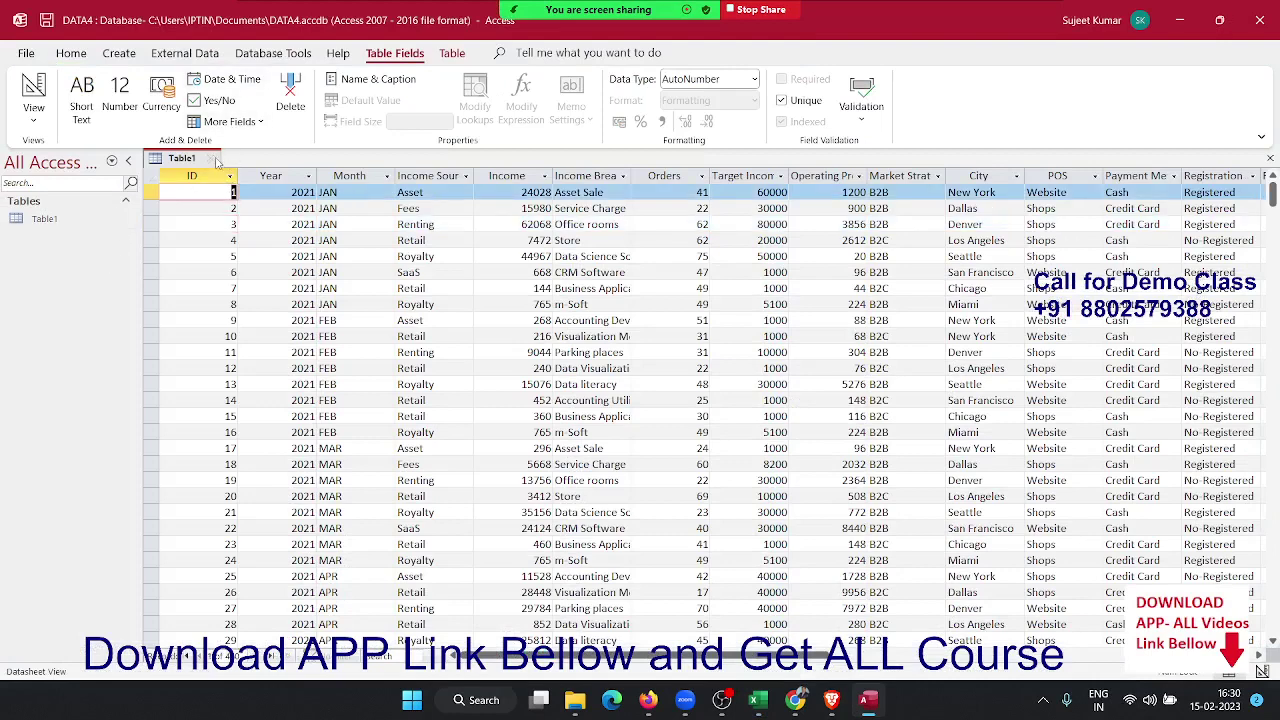
Close Table1 and save it as a table named Data
{"action": "left_click", "coordinate": [215, 160]}
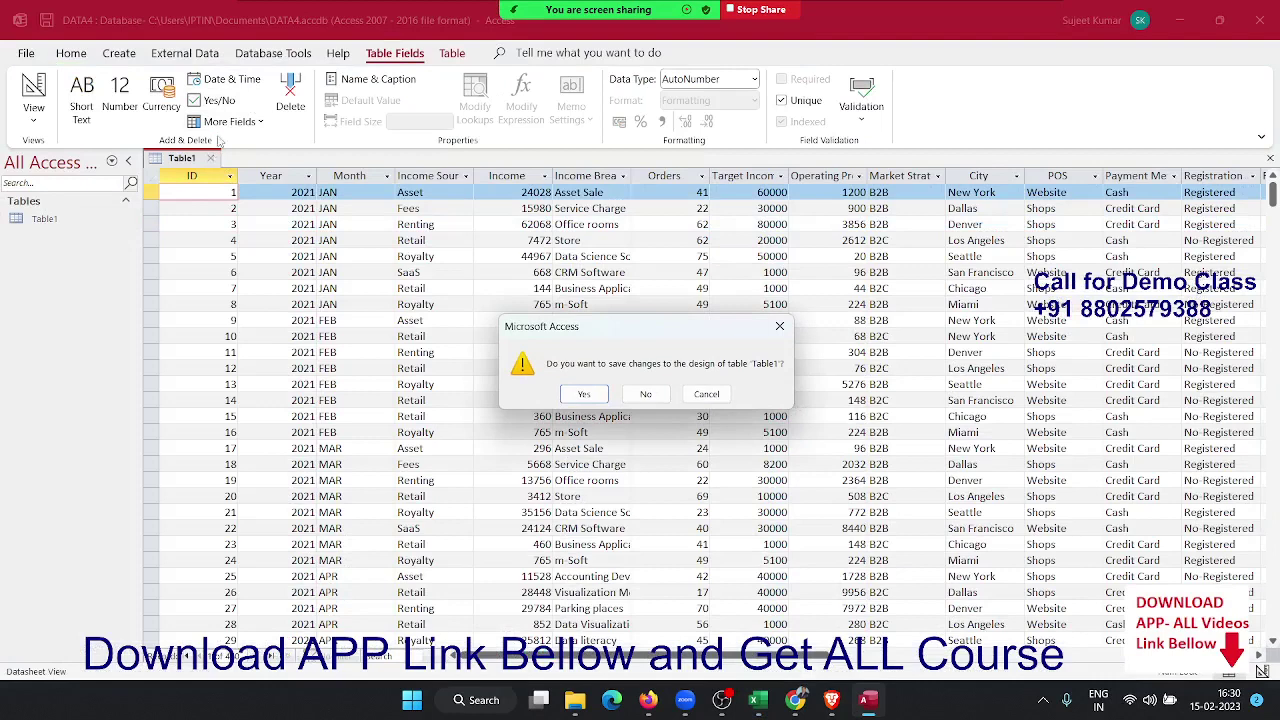
{"action": "left_click", "coordinate": [600, 396]}
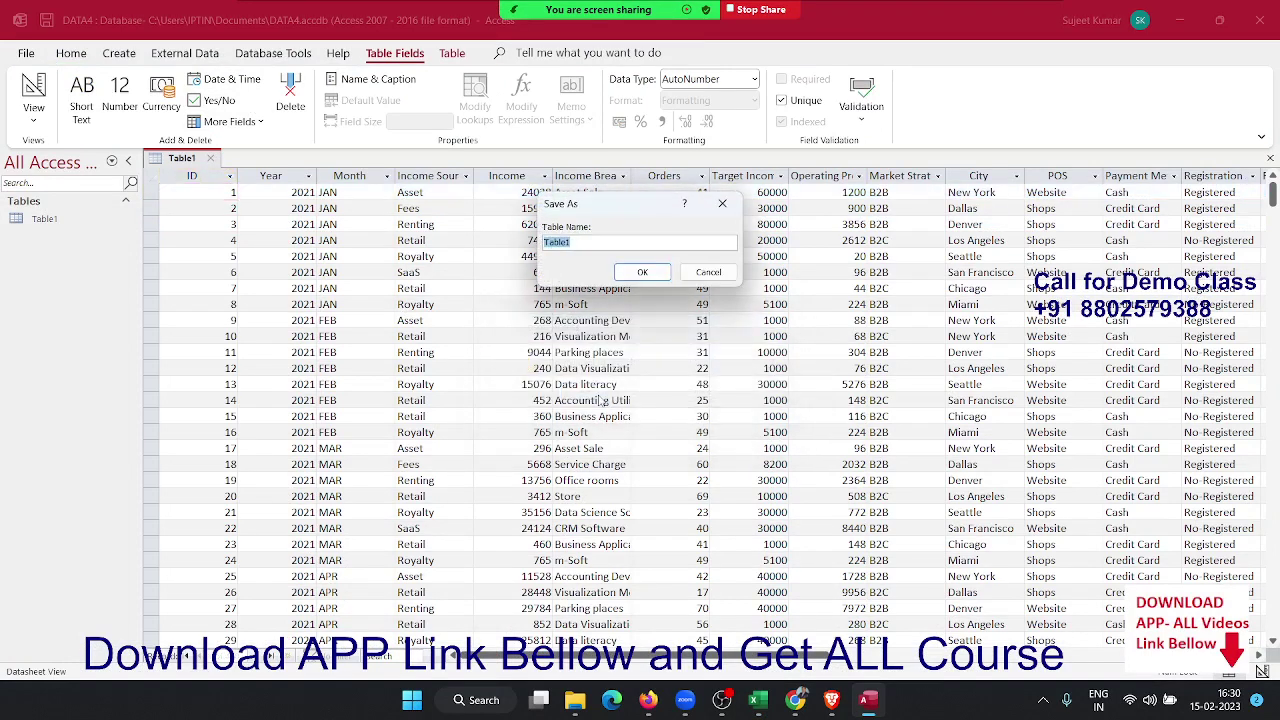
{"action": "type", "text": "Data"}
{"action": "left_click", "coordinate": [619, 273]}
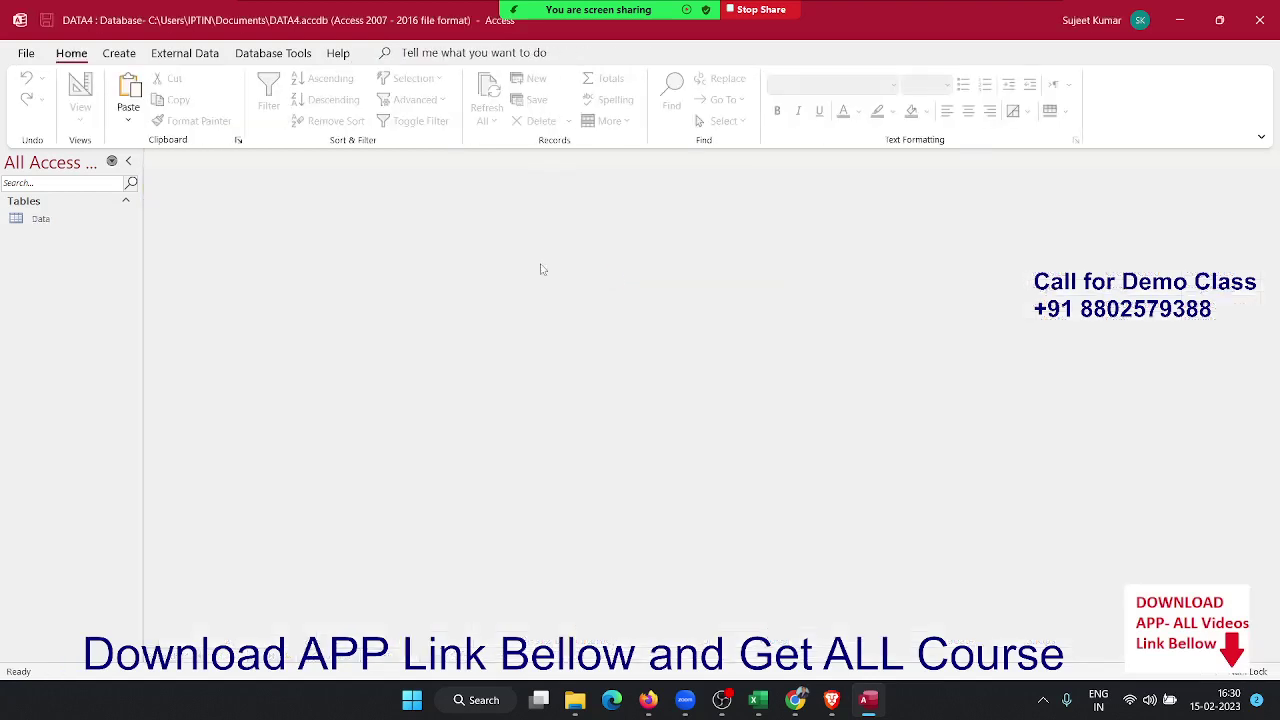
Generate a quick form from the Data table
{"action": "left_click", "coordinate": [38, 218]}
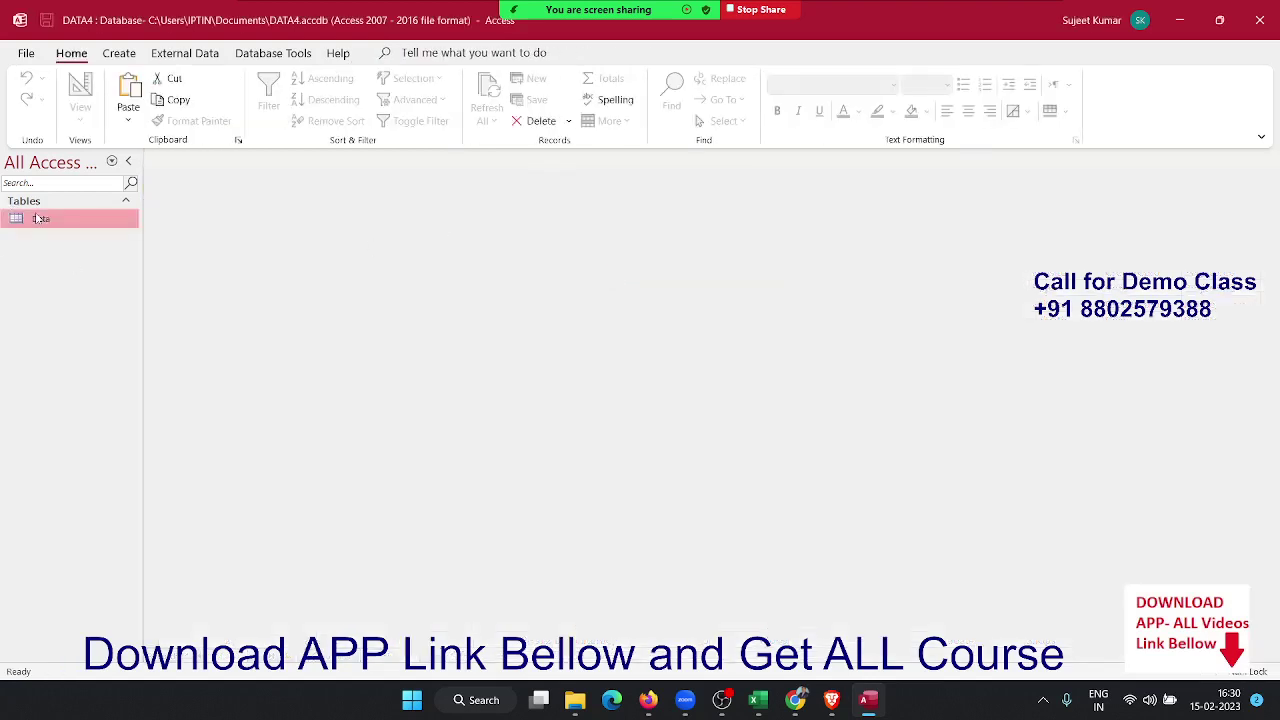
{"action": "left_click", "coordinate": [124, 53]}
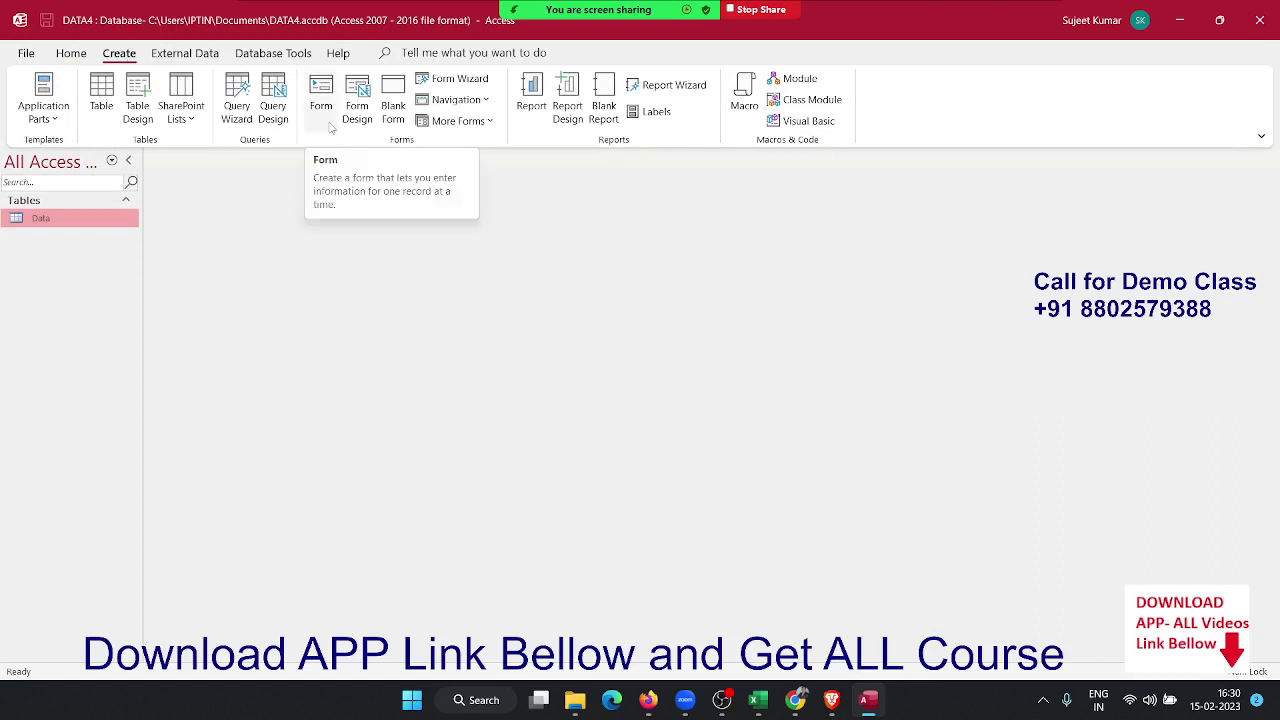
{"action": "left_click", "coordinate": [317, 92]}
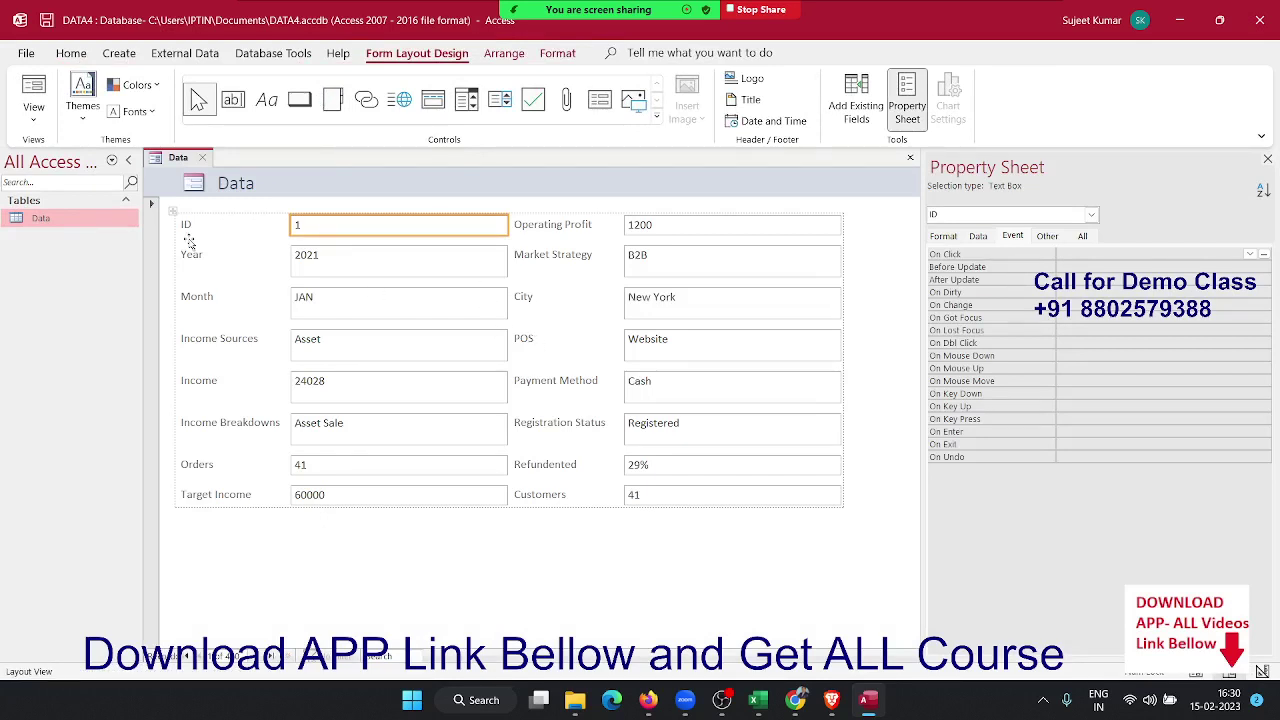
Close the new form, saving it under the name Data
{"action": "left_click", "coordinate": [205, 158]}
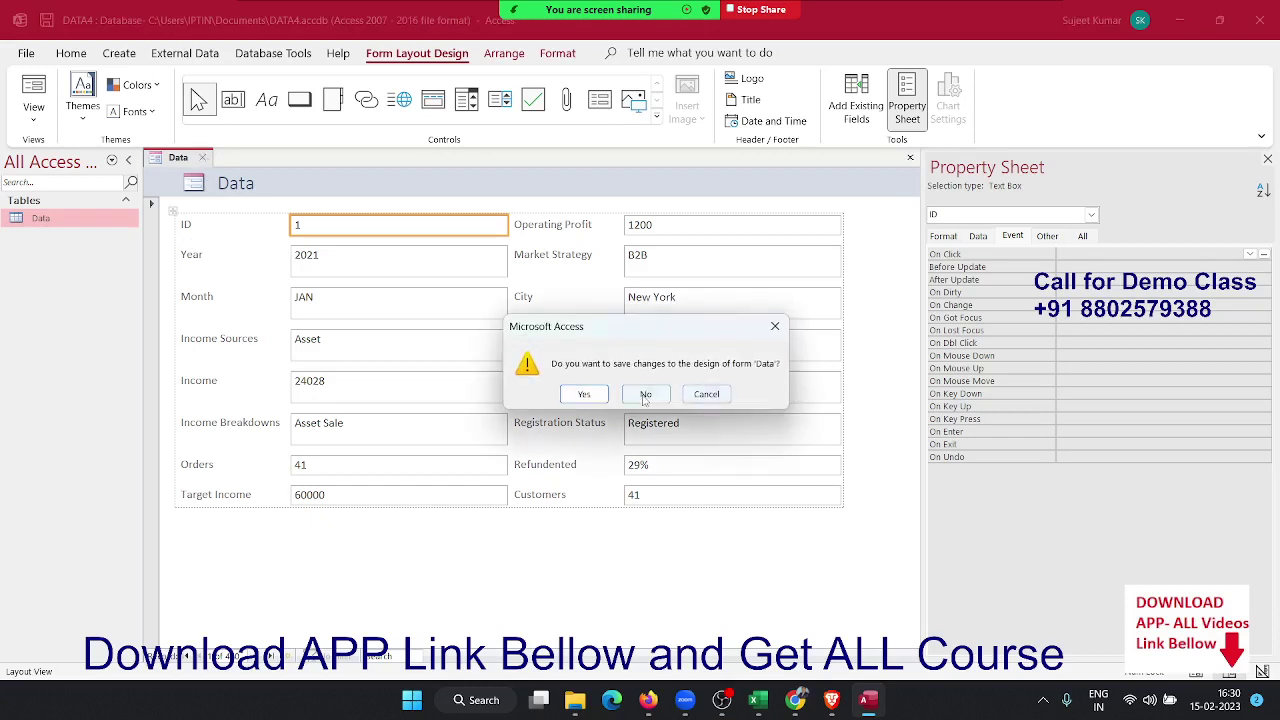
{"action": "left_click", "coordinate": [608, 400]}
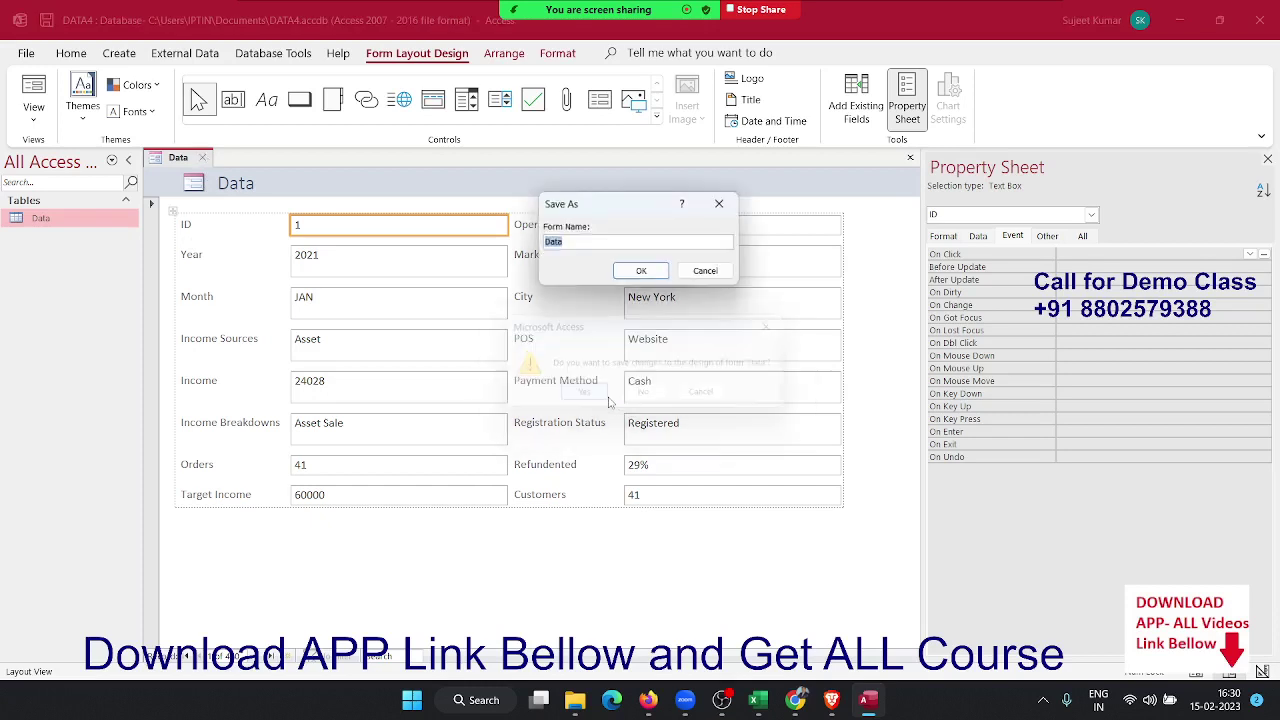
{"action": "left_click", "coordinate": [641, 270]}
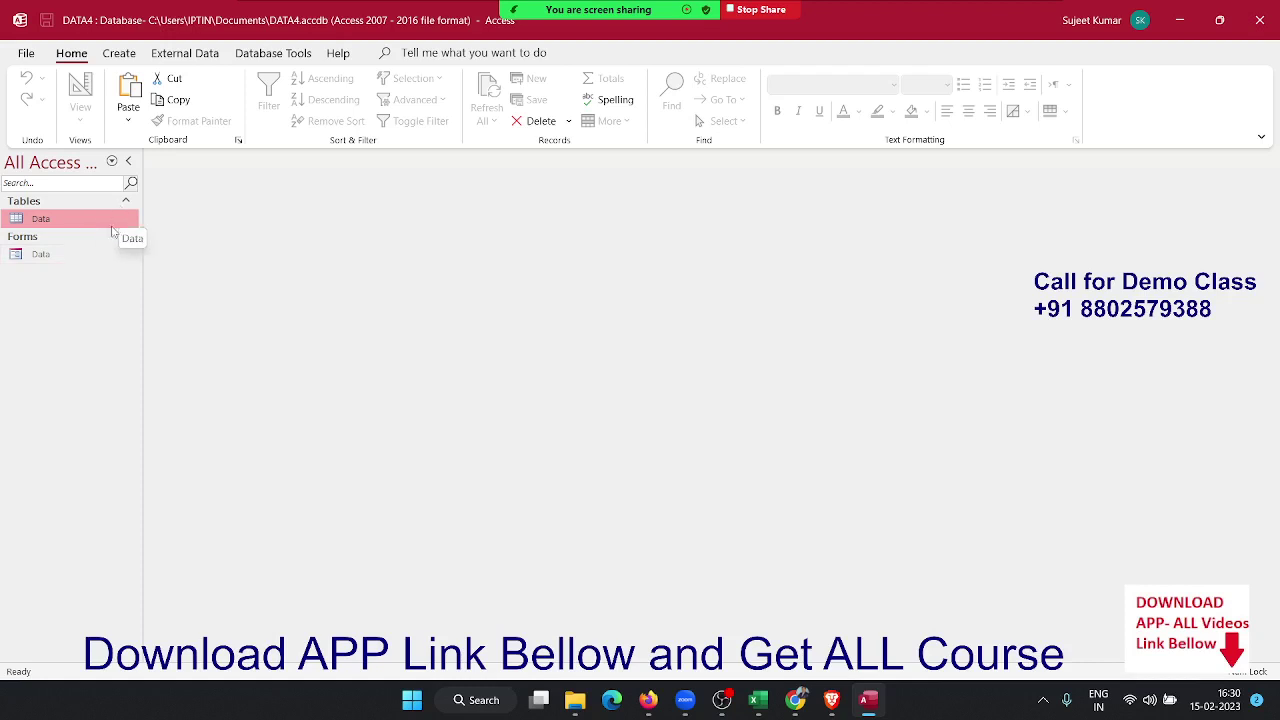
{"action": "double_click", "coordinate": [59, 254]}
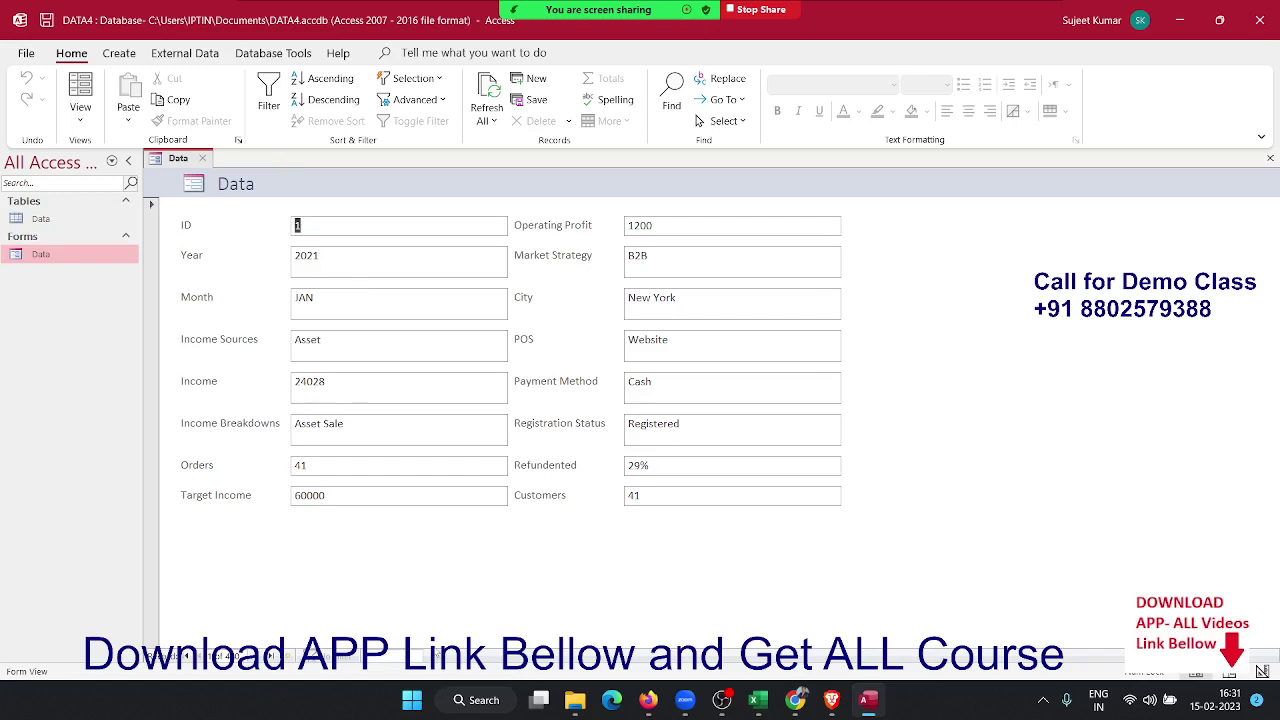
{"action": "scroll", "coordinate": [302, 381], "scroll_direction": "down", "scroll_amount": 1}
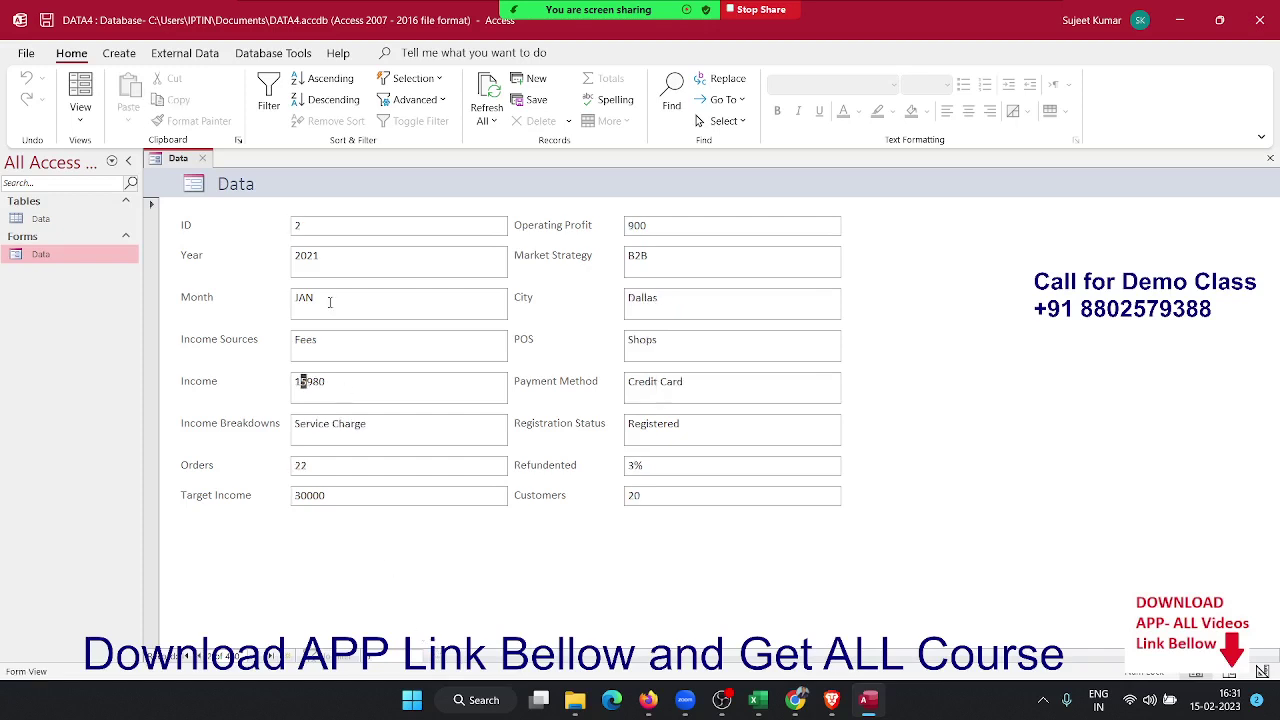
{"action": "scroll", "coordinate": [329, 303], "scroll_direction": "down", "scroll_amount": 1}
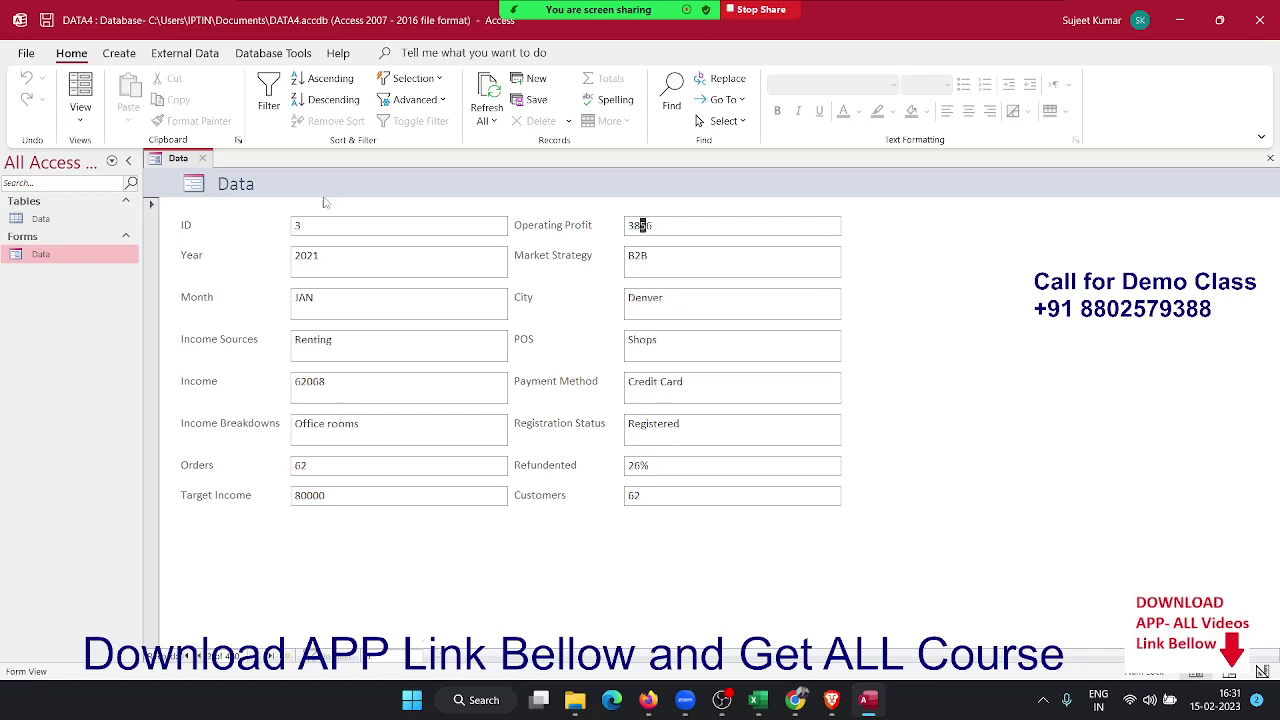
{"action": "left_click_drag", "start_coordinate": [324, 219], "coordinate": [258, 231]}
{"action": "left_click", "coordinate": [643, 225]}
{"action": "left_click", "coordinate": [203, 158]}
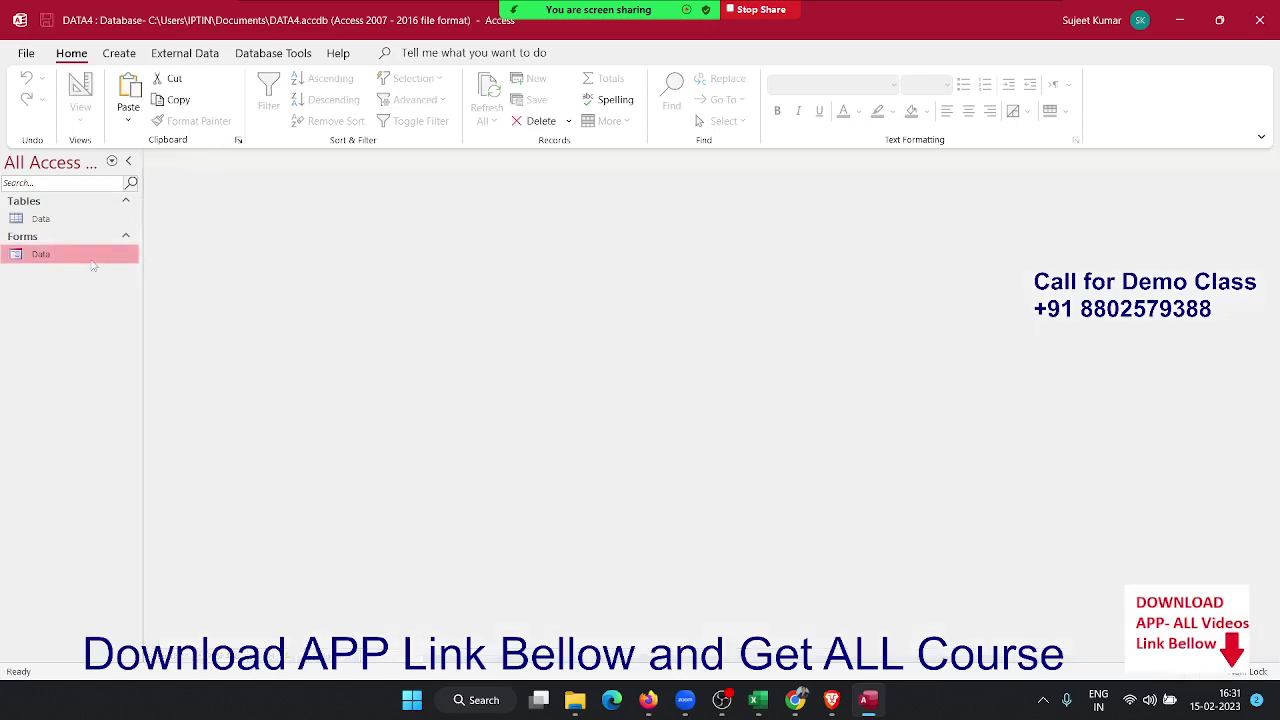
Create a new blank table and rename its first column ID
{"action": "left_click", "coordinate": [138, 50]}
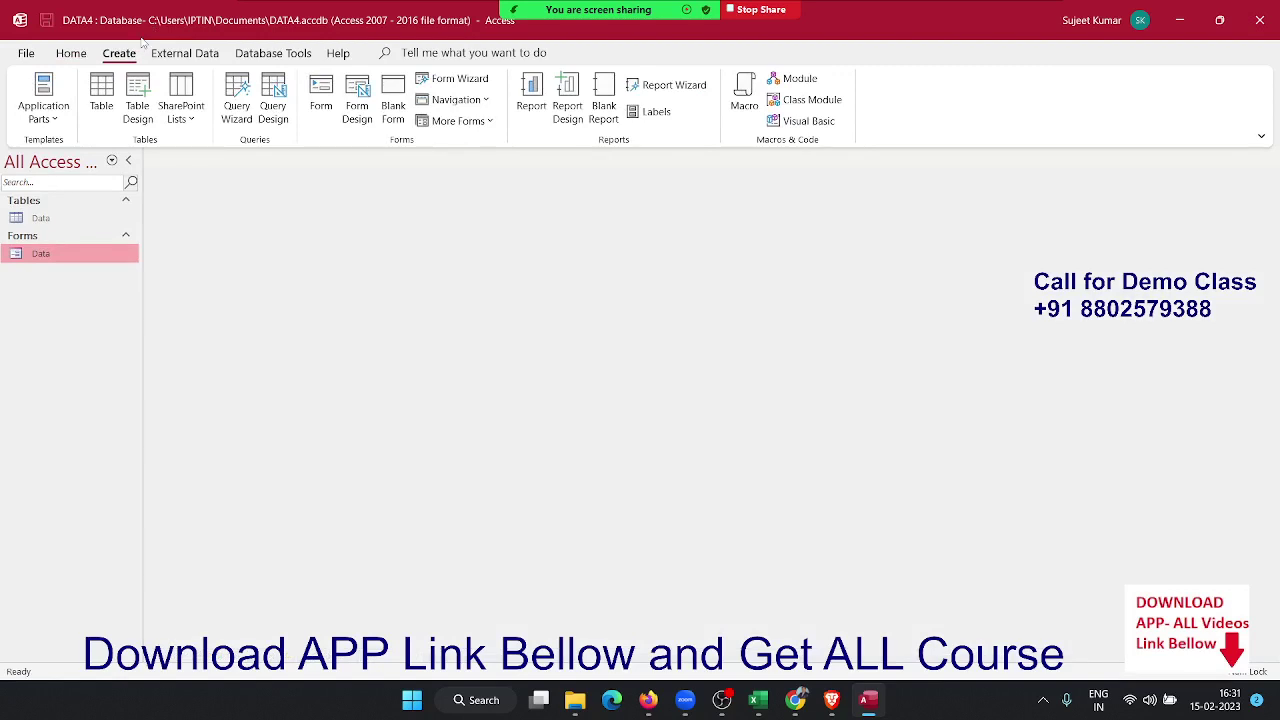
{"action": "left_click", "coordinate": [102, 88]}
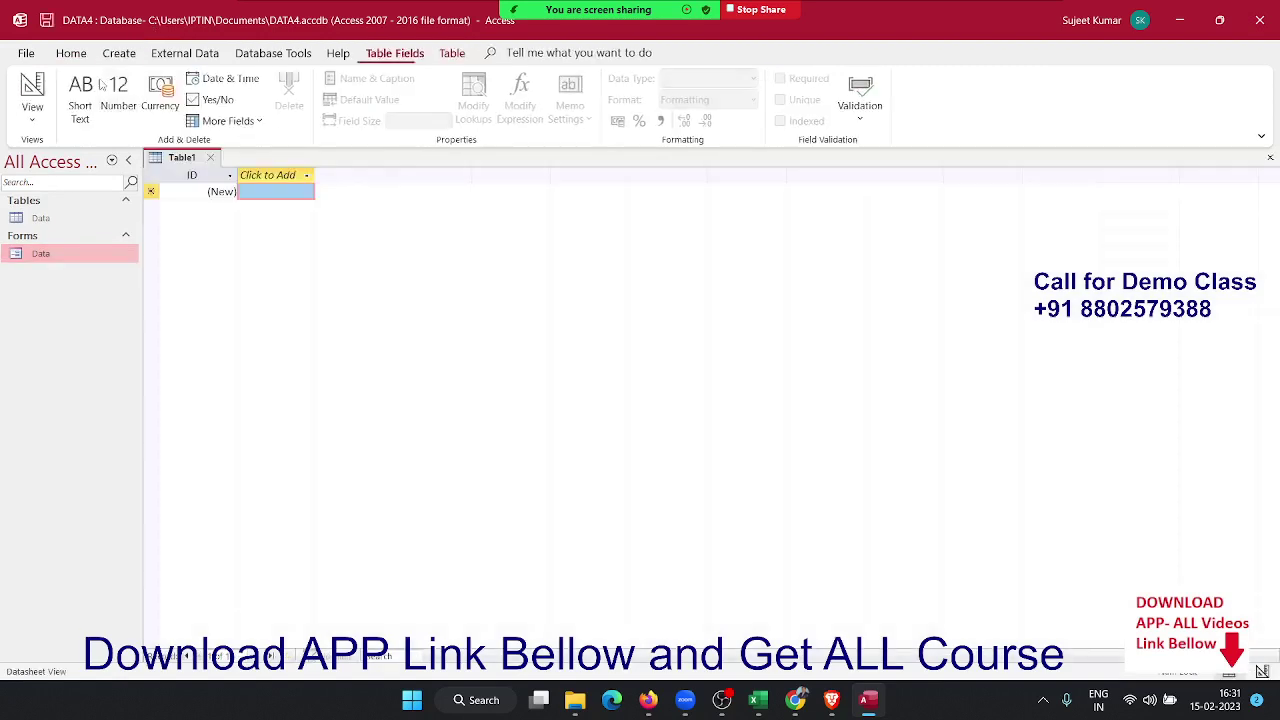
{"action": "double_click", "coordinate": [203, 177]}
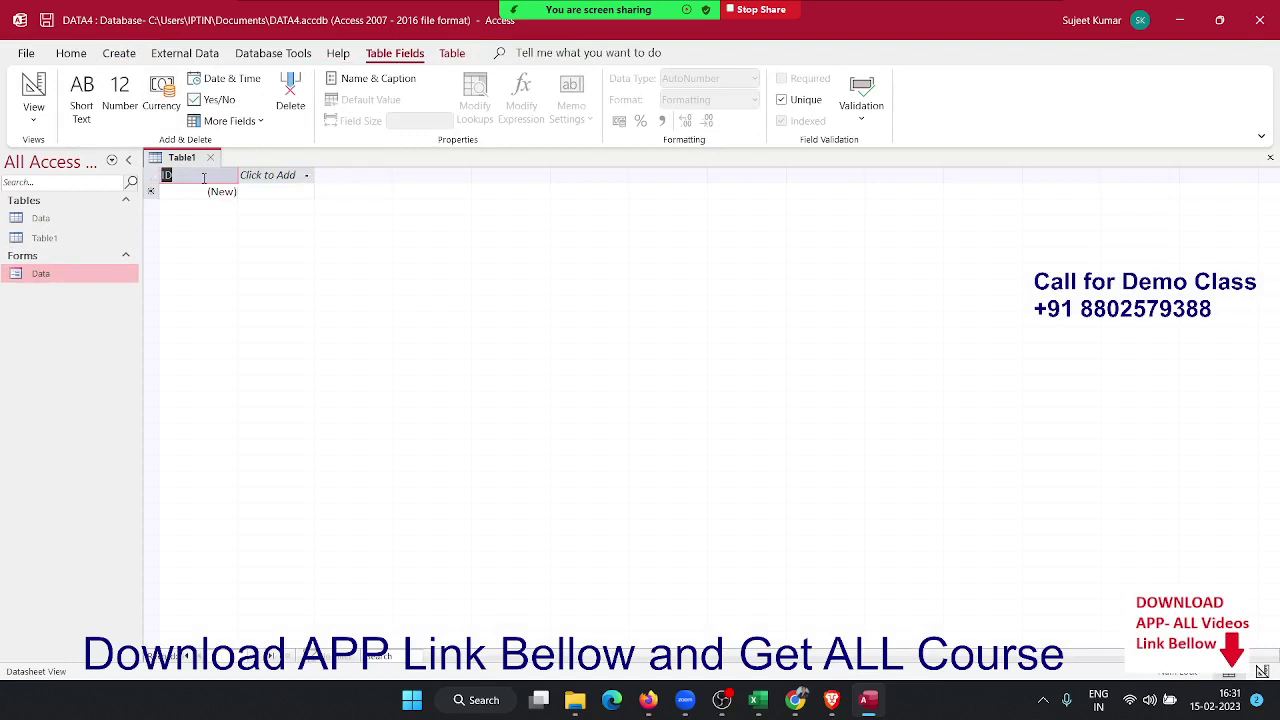
{"action": "key", "text": "BackSpace"}
{"action": "type", "text": "ID"}
{"action": "left_click", "coordinate": [201, 194]}
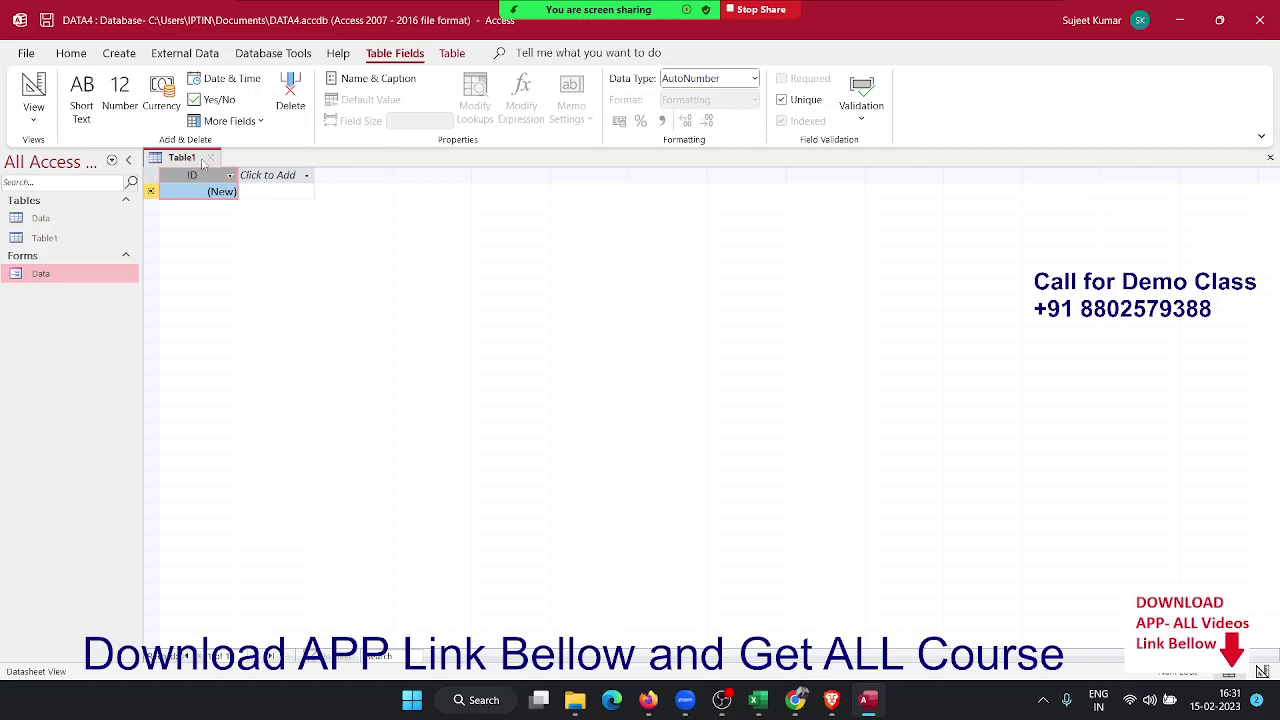
Switch the table to Design View, saving it as DataD
{"action": "left_click", "coordinate": [36, 120]}
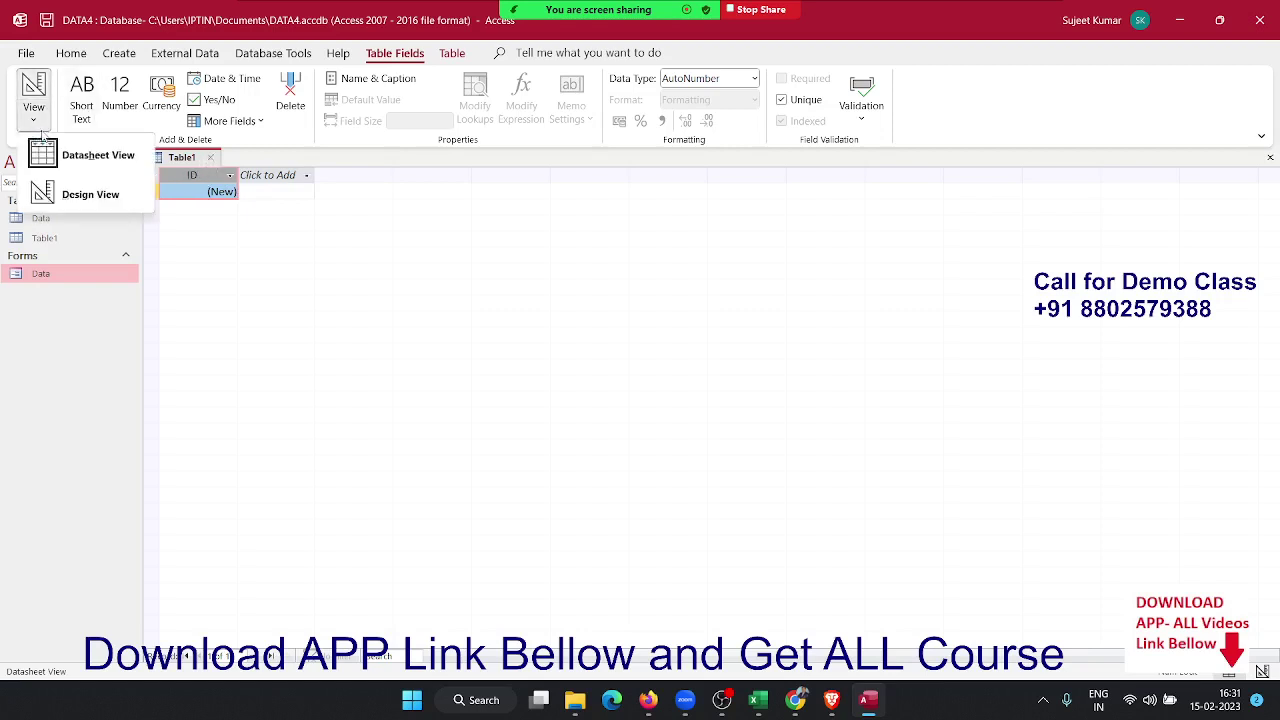
{"action": "left_click", "coordinate": [86, 197]}
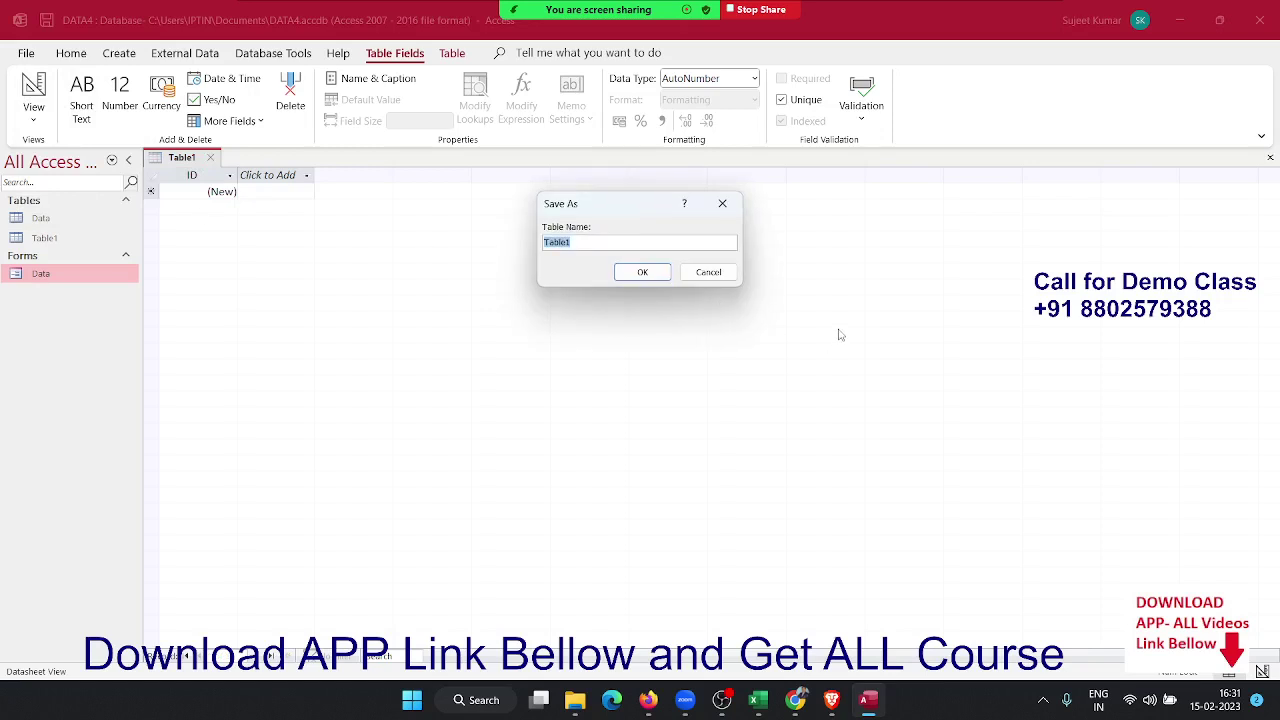
{"action": "type", "text": "DataD"}
{"action": "left_click", "coordinate": [643, 273]}
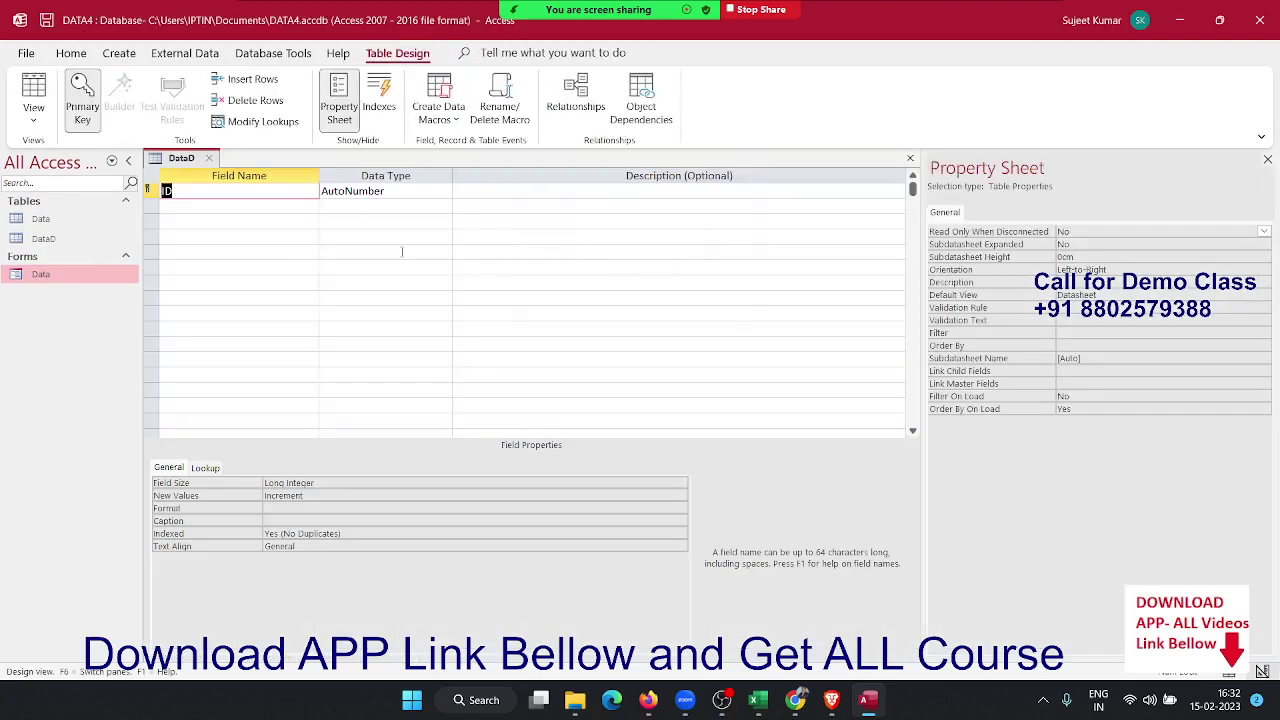
Change the ID field's data type to Number and add a second field named EDate
{"action": "left_click", "coordinate": [443, 195]}
{"action": "left_click", "coordinate": [444, 191]}
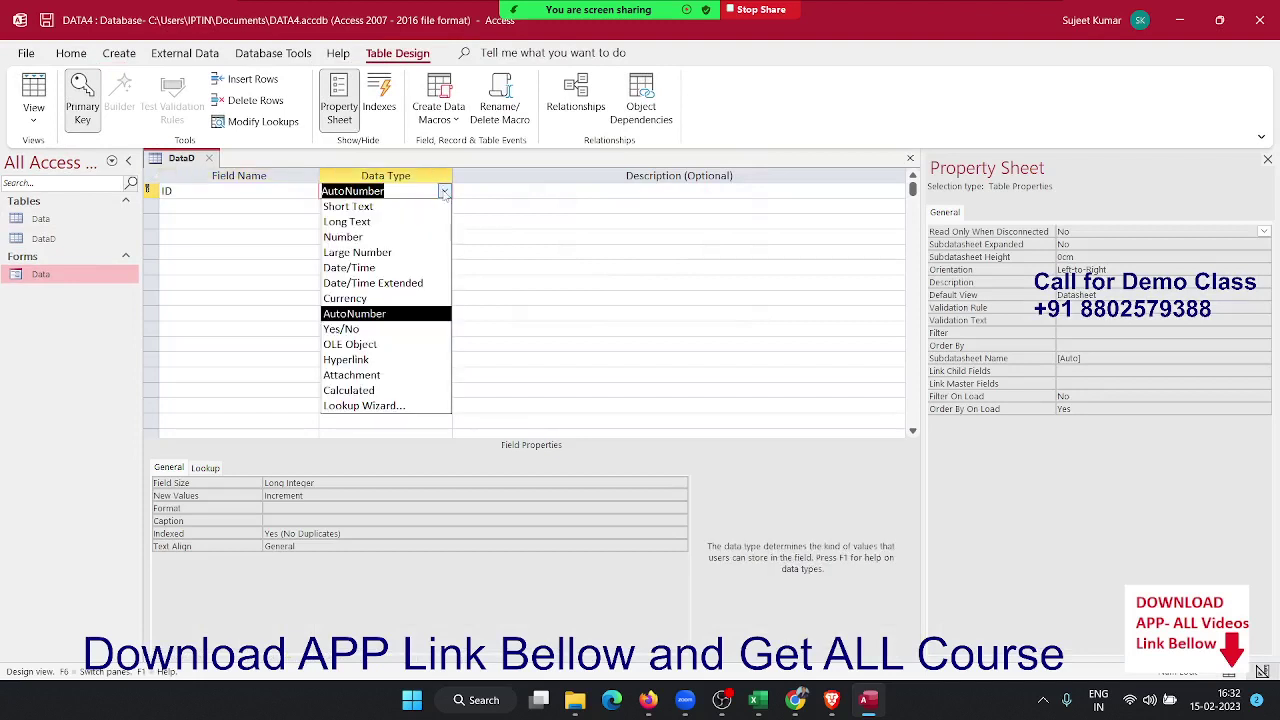
{"action": "left_click", "coordinate": [411, 236]}
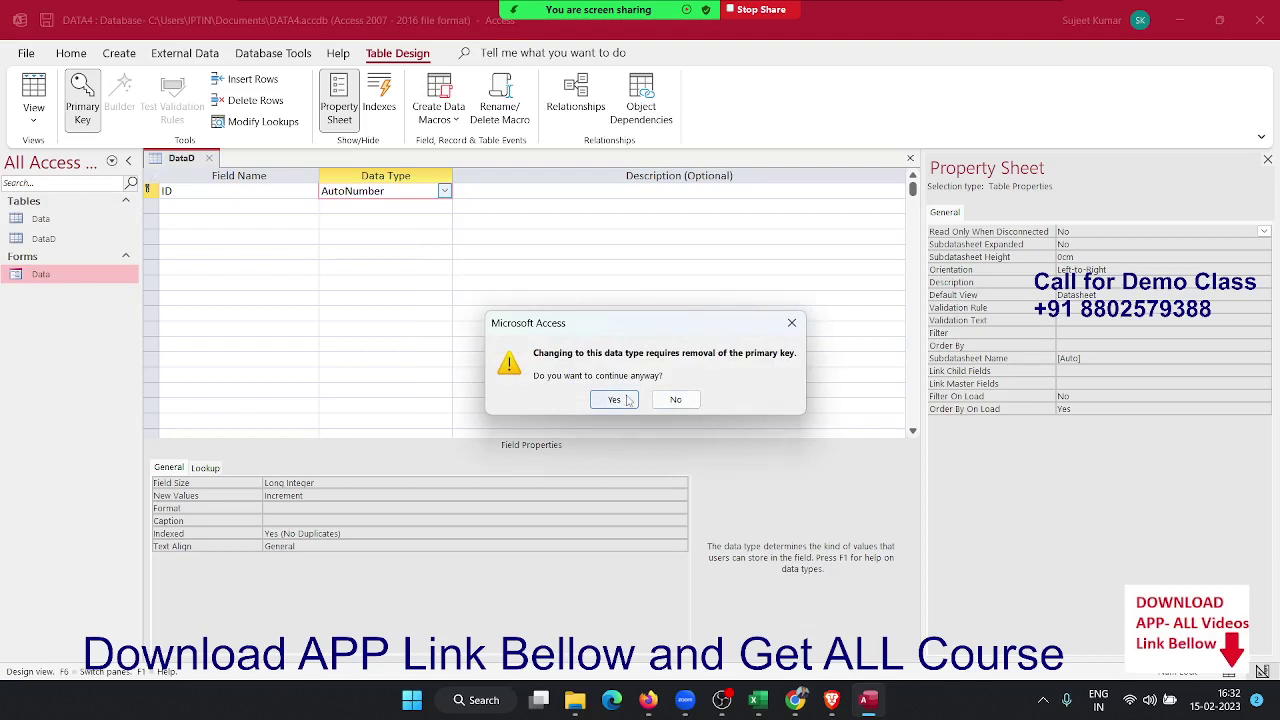
{"action": "left_click", "coordinate": [612, 399]}
{"action": "left_click", "coordinate": [444, 191]}
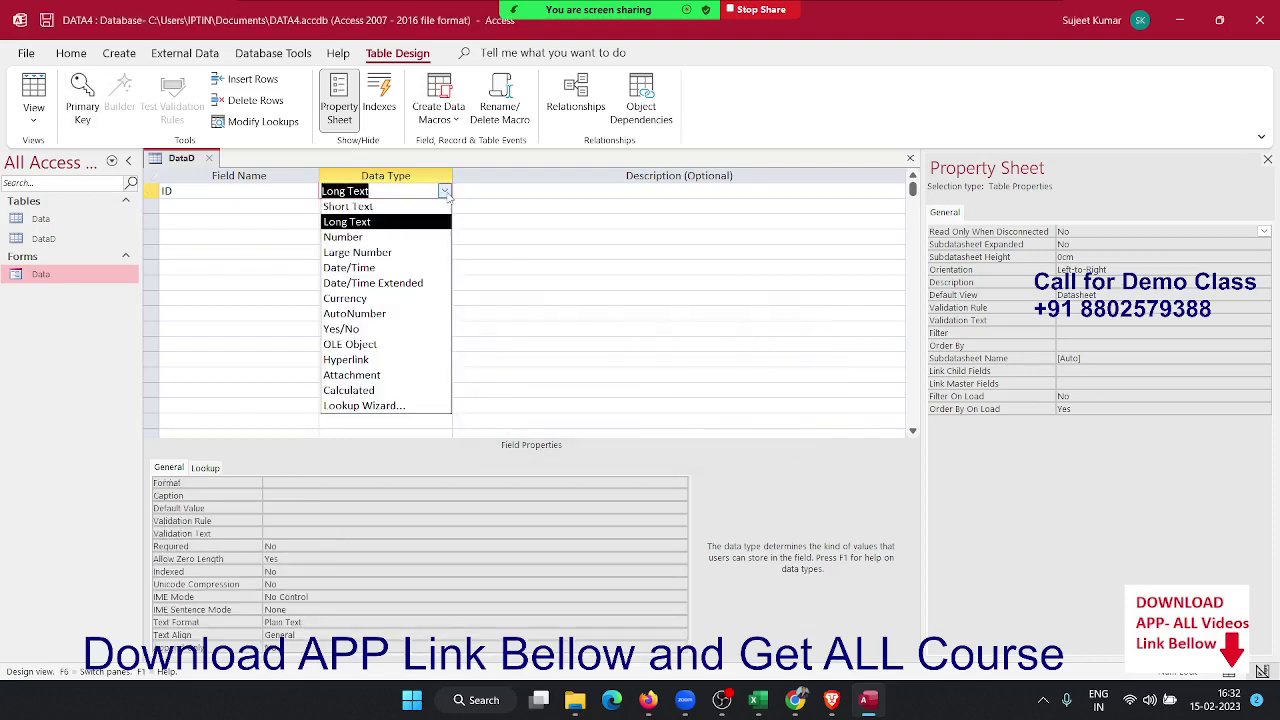
{"action": "key", "text": "Down"}
{"action": "key", "text": "Return"}
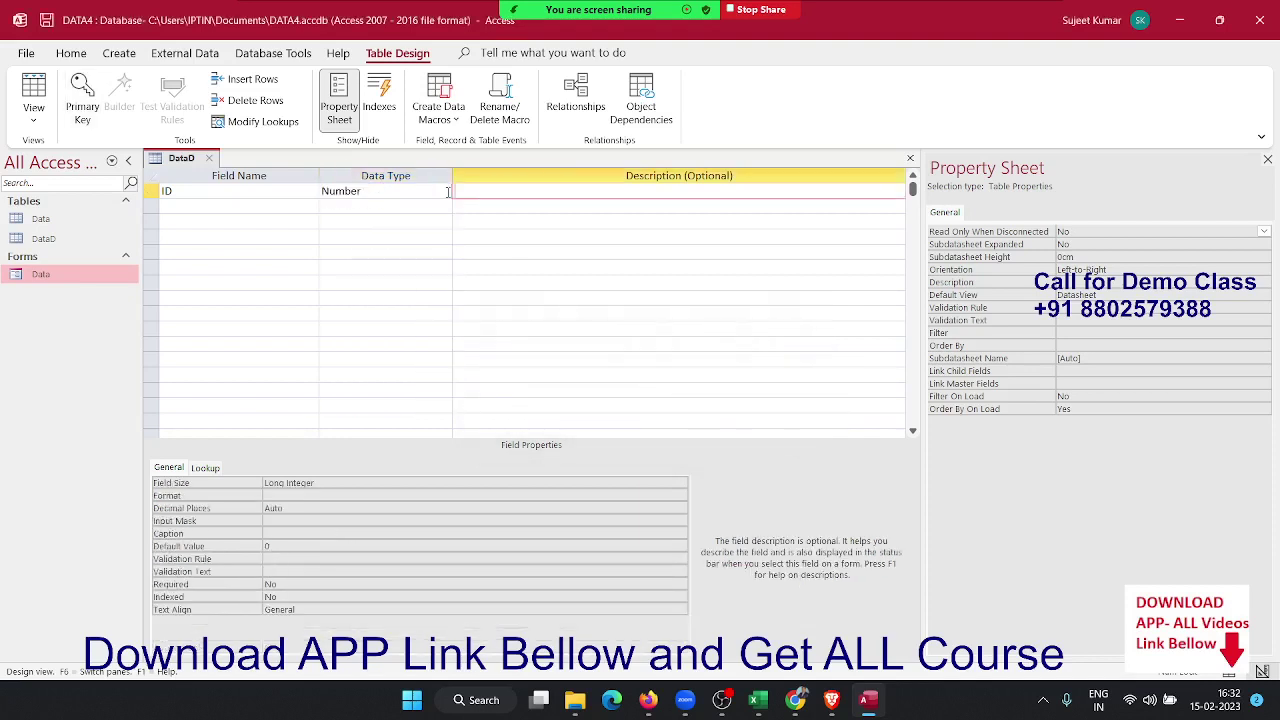
{"action": "left_click", "coordinate": [263, 206]}
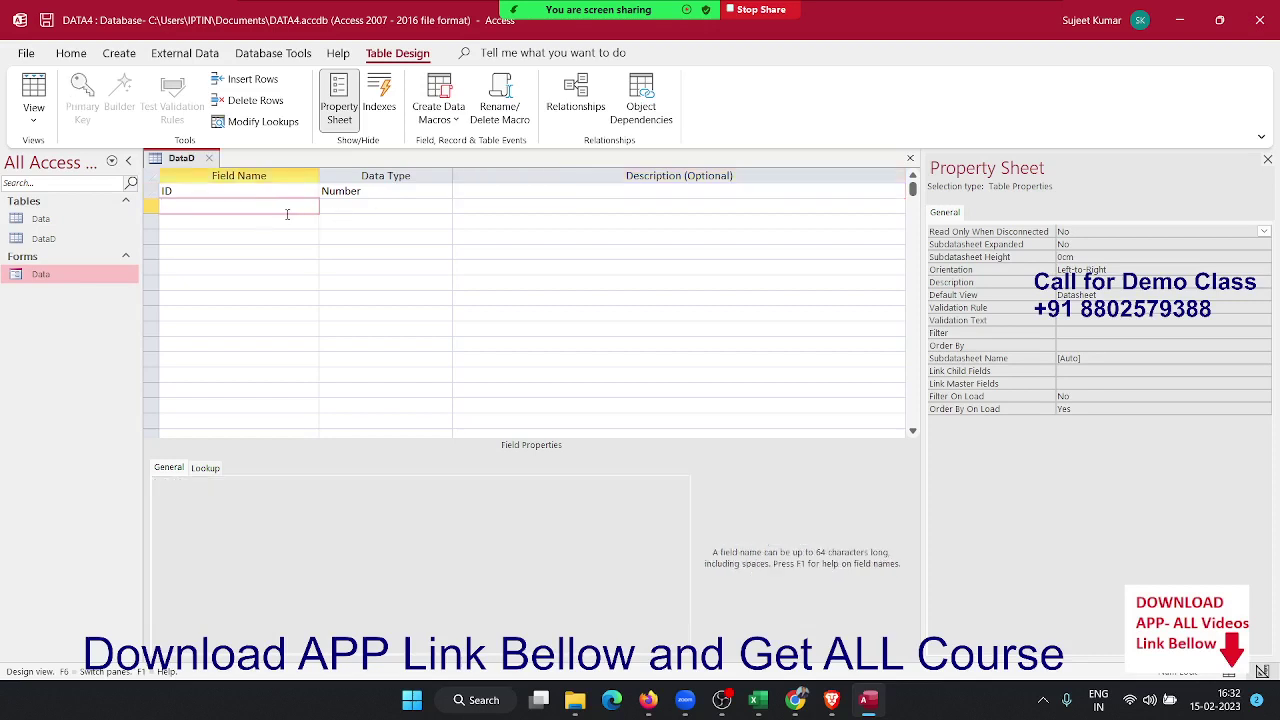
{"action": "type", "text": "EDate"}
Set the EDate field's data type to Calculated
{"action": "left_click", "coordinate": [370, 208]}
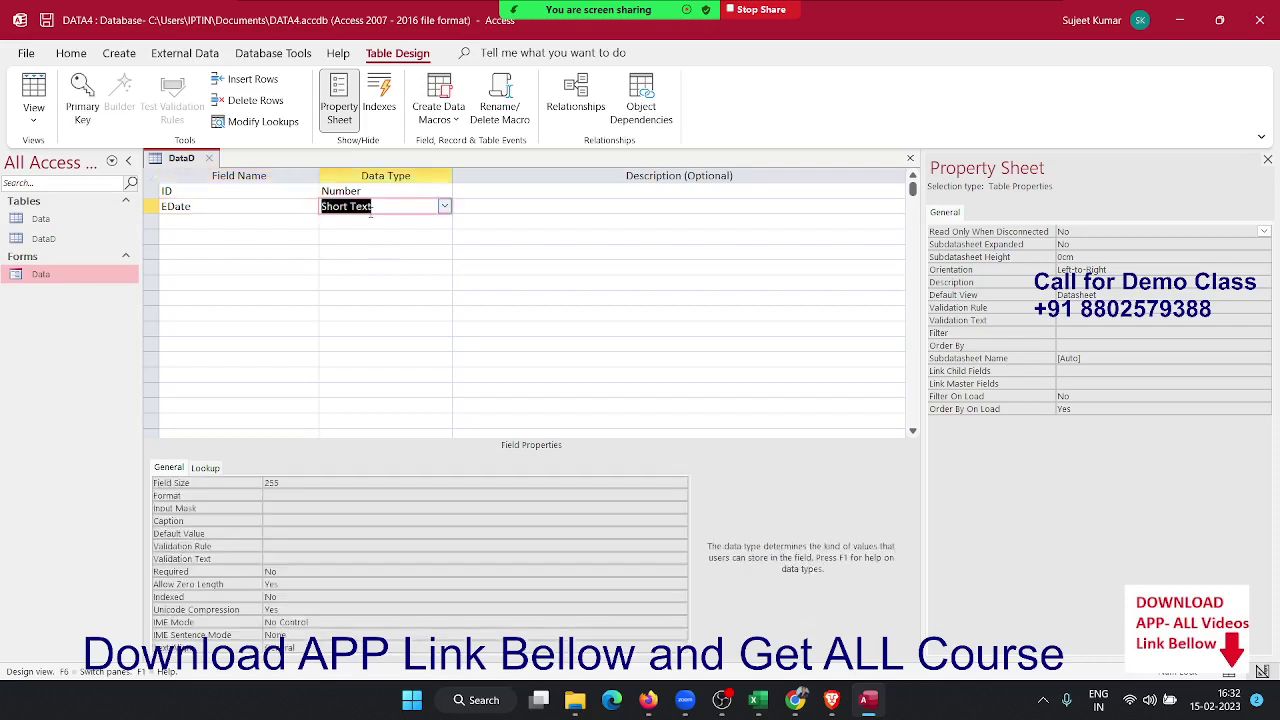
{"action": "left_click", "coordinate": [444, 206]}
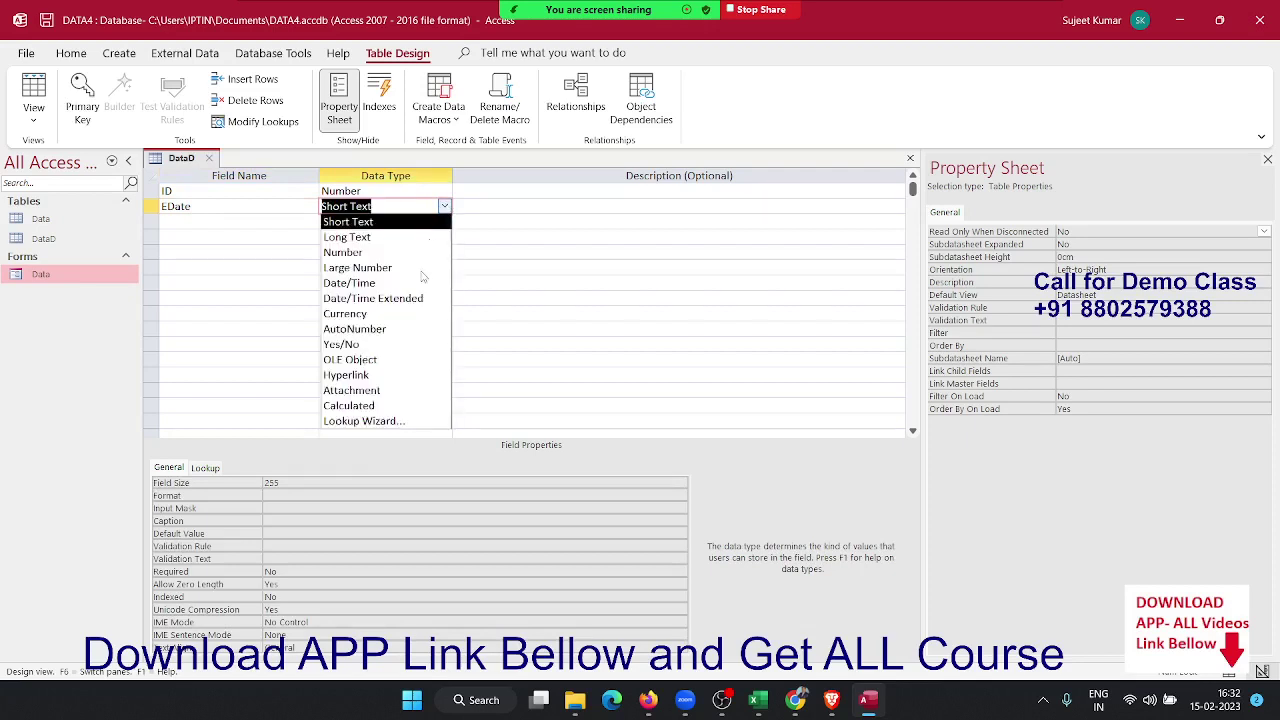
{"action": "left_click", "coordinate": [375, 406]}
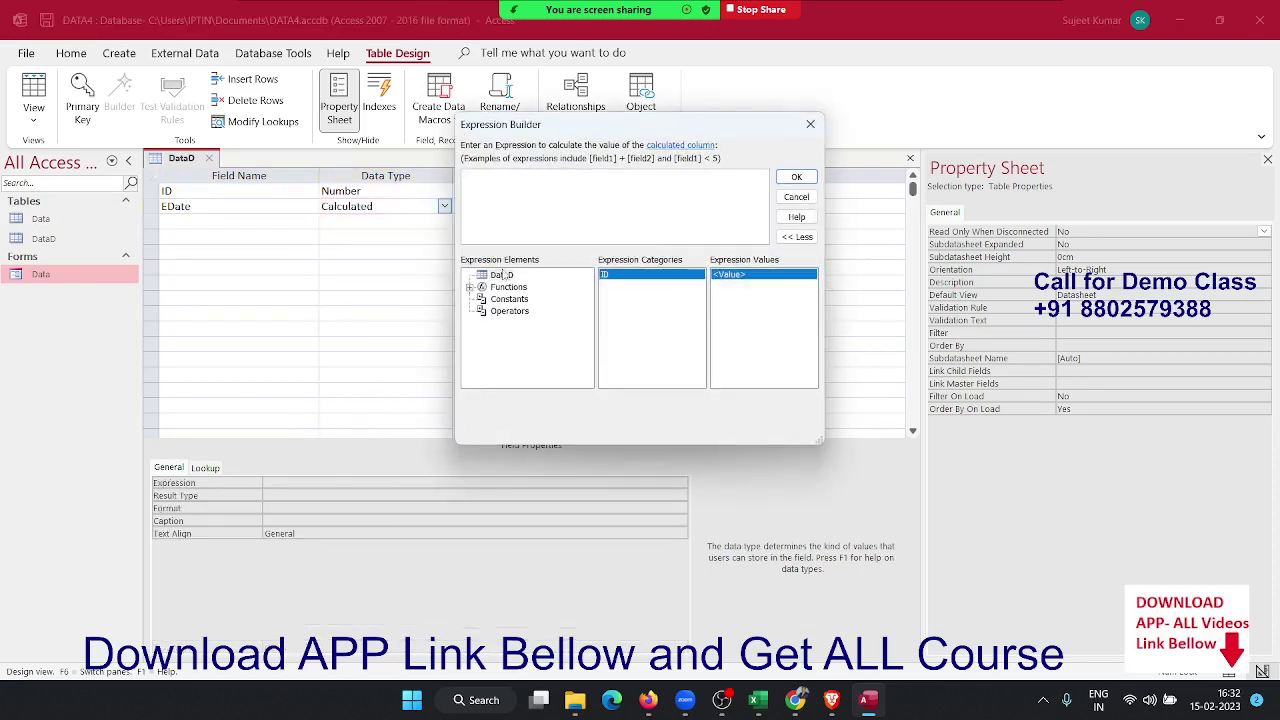
Browse the built-in Date/Time functions such as WeekdayName, Year and DateSerial
{"action": "left_click", "coordinate": [469, 287]}
{"action": "left_click", "coordinate": [469, 287]}
{"action": "left_click", "coordinate": [469, 287]}
{"action": "left_click", "coordinate": [522, 302]}
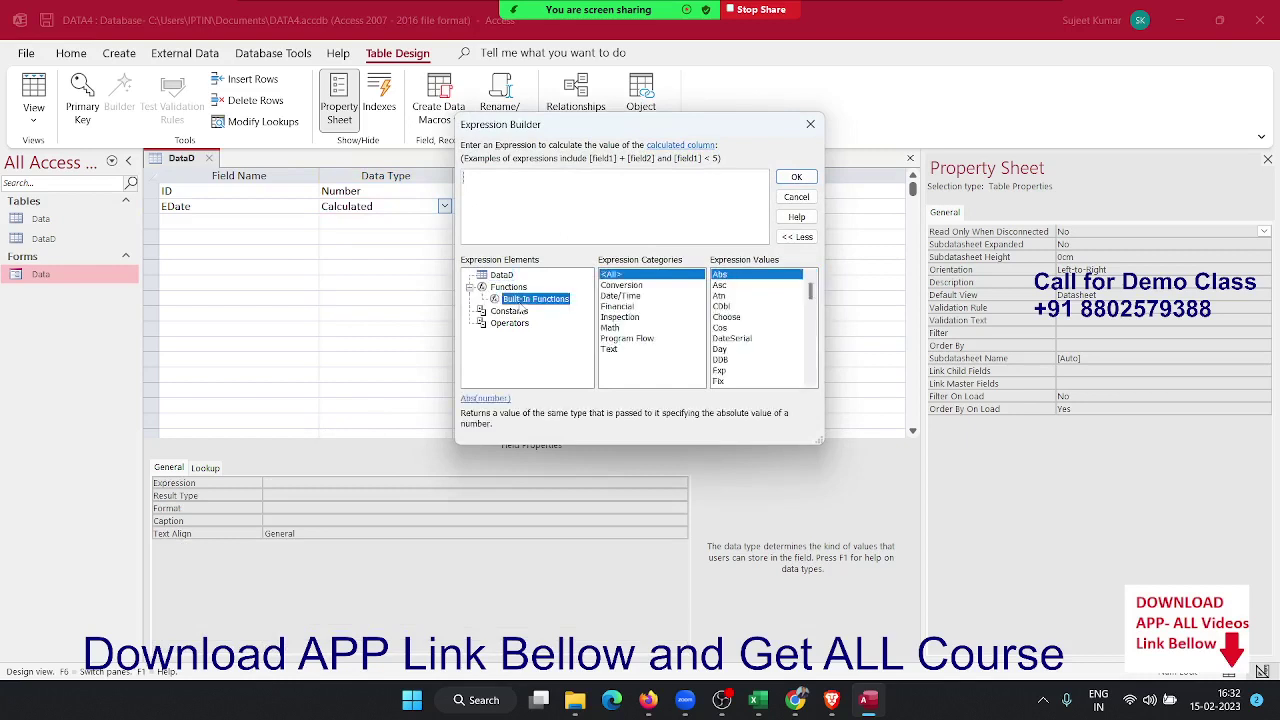
{"action": "left_click", "coordinate": [628, 297]}
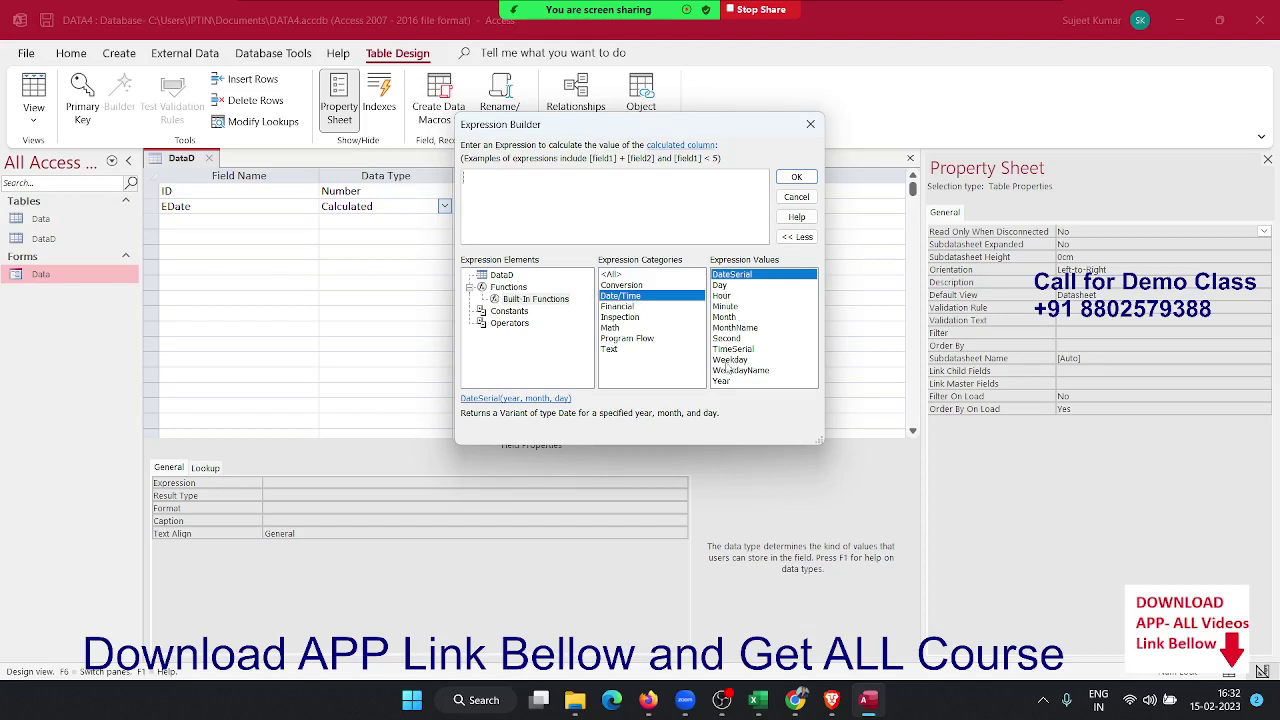
{"action": "left_click", "coordinate": [733, 371]}
{"action": "left_click", "coordinate": [733, 381]}
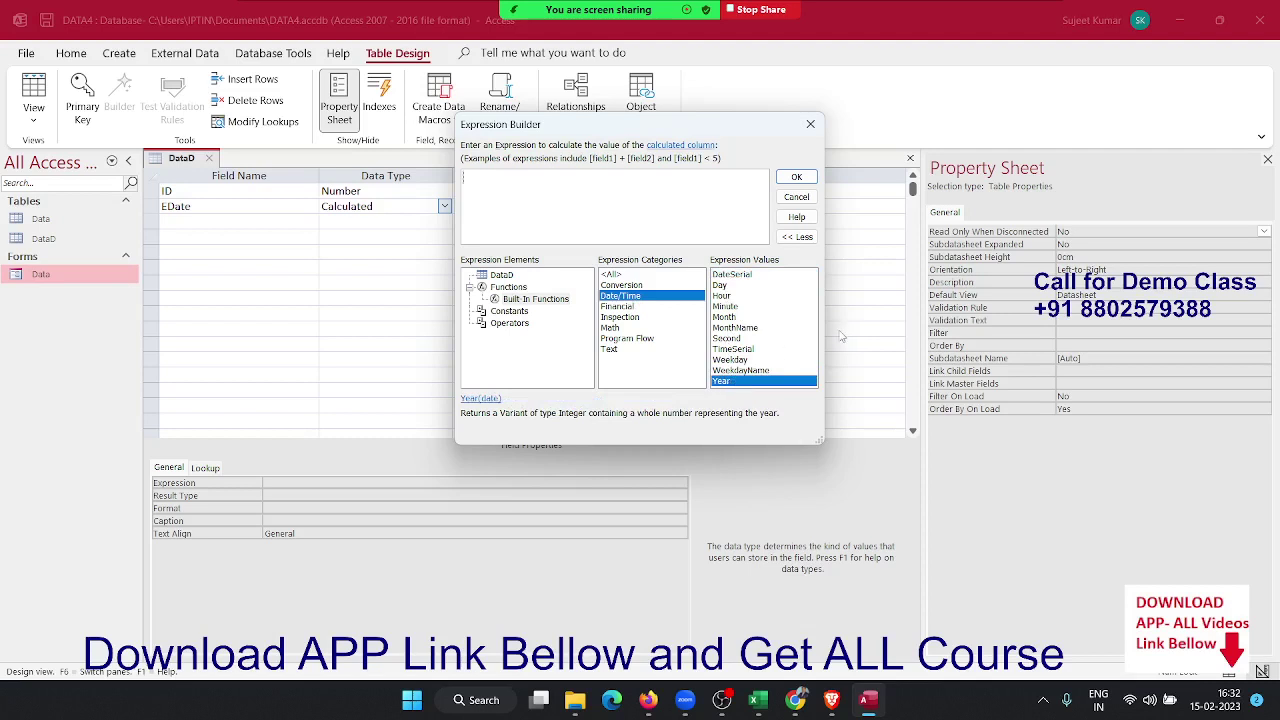
{"action": "key", "text": "Up"}
{"action": "key", "text": "Up"}
{"action": "key", "text": "Up"}
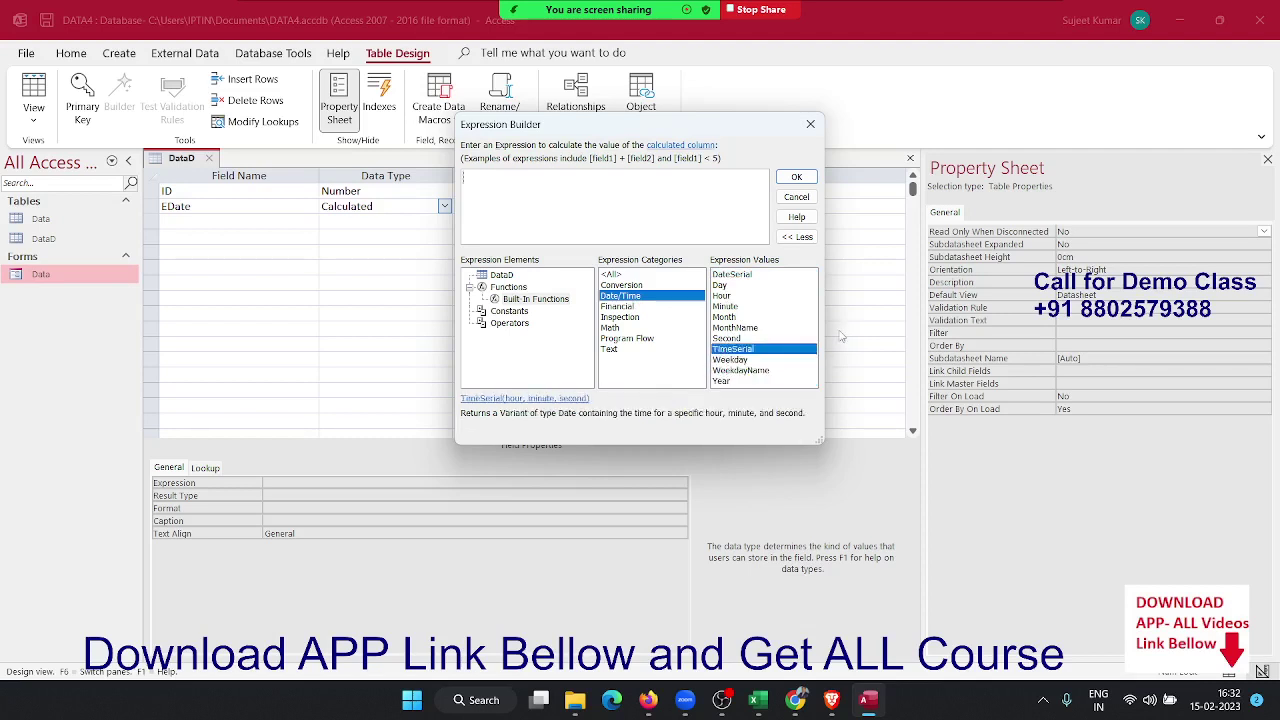
{"action": "key", "text": "Up"}
{"action": "key", "text": "Up"}
{"action": "key", "text": "Up"}
{"action": "key", "text": "Up"}
{"action": "key", "text": "Up"}
{"action": "key", "text": "Up"}
{"action": "key", "text": "Up"}
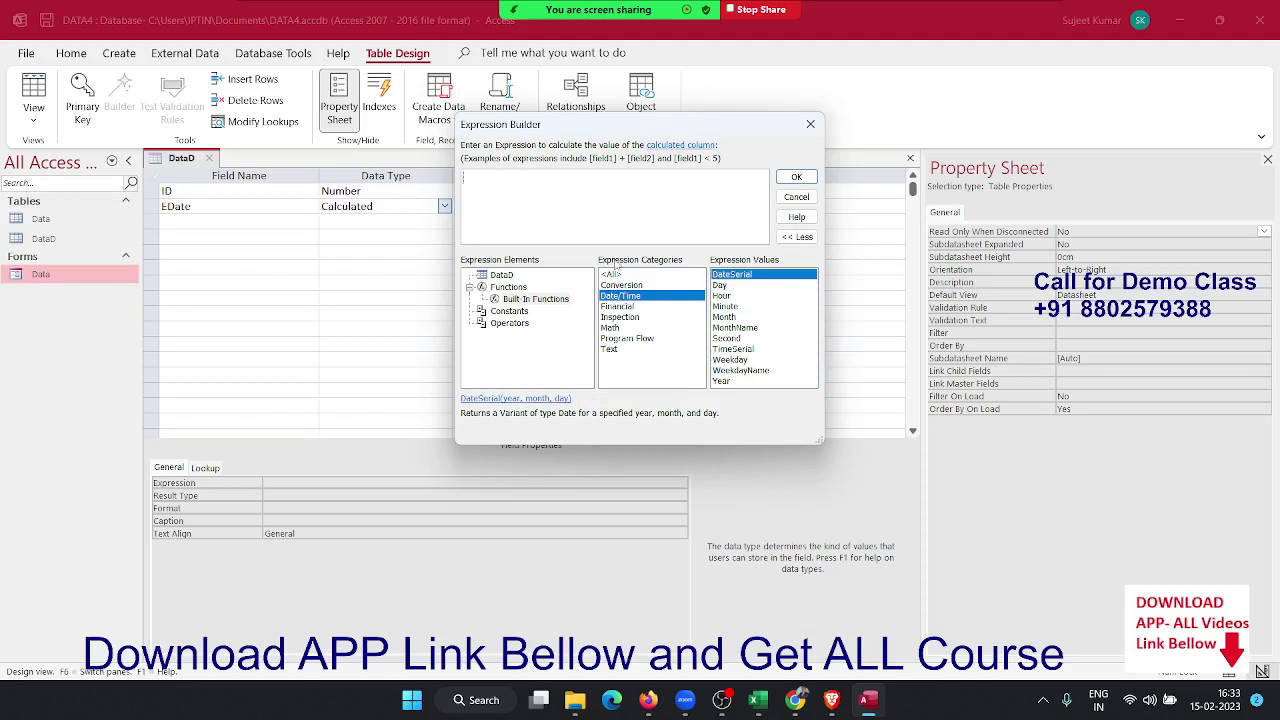
Browse the Math and all-category functions, then close the builder leaving the expression empty
{"action": "left_click", "coordinate": [617, 274]}
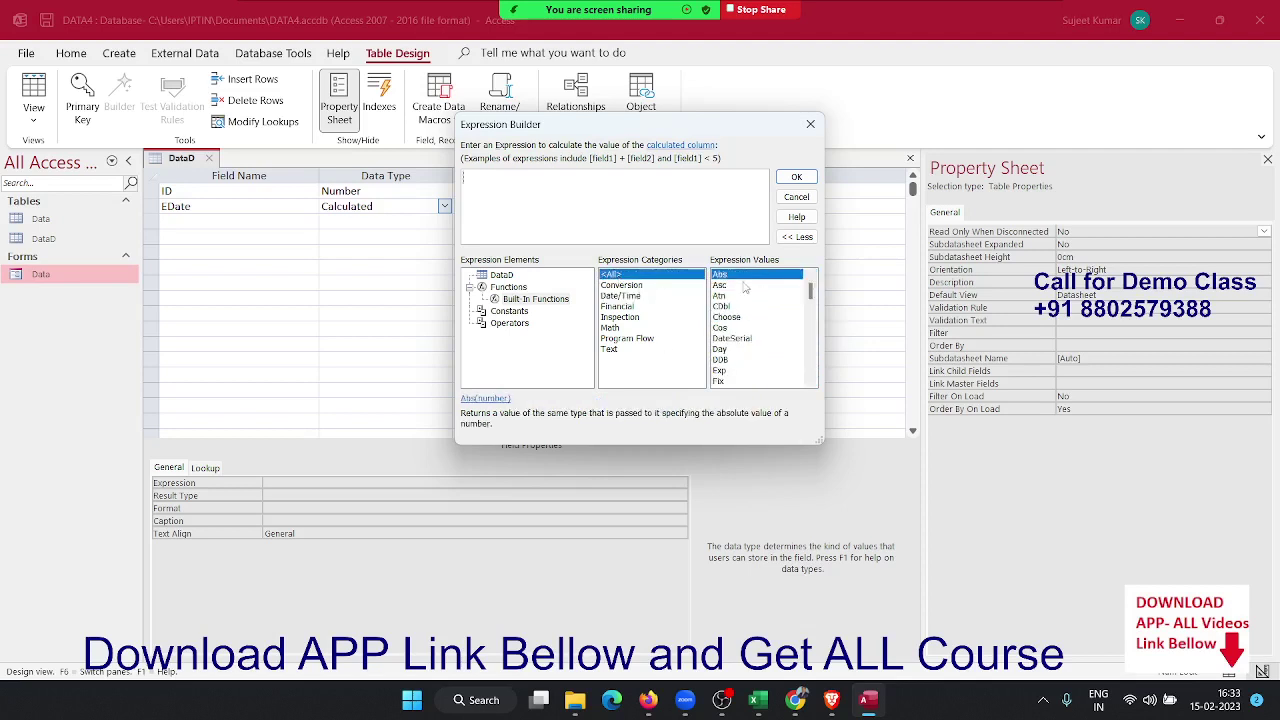
{"action": "key", "text": "Down"}
{"action": "key", "text": "Down"}
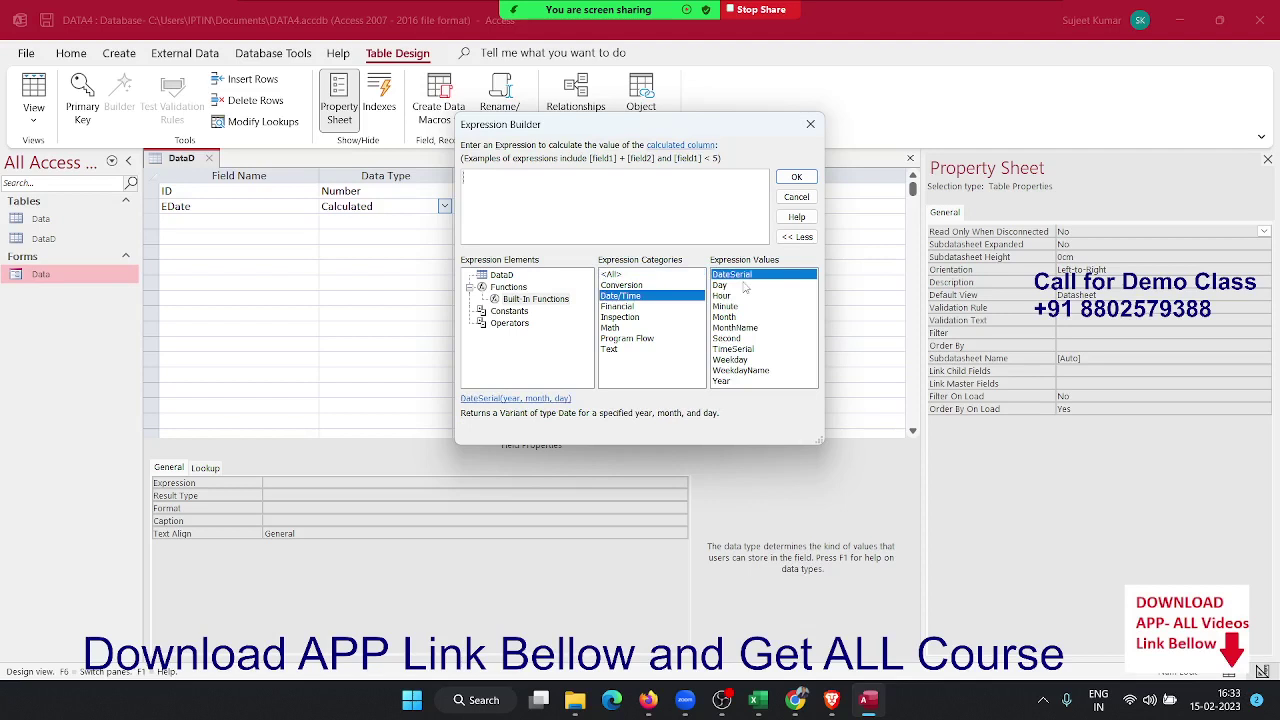
{"action": "key", "text": "Down"}
{"action": "key", "text": "Down"}
{"action": "key", "text": "Down"}
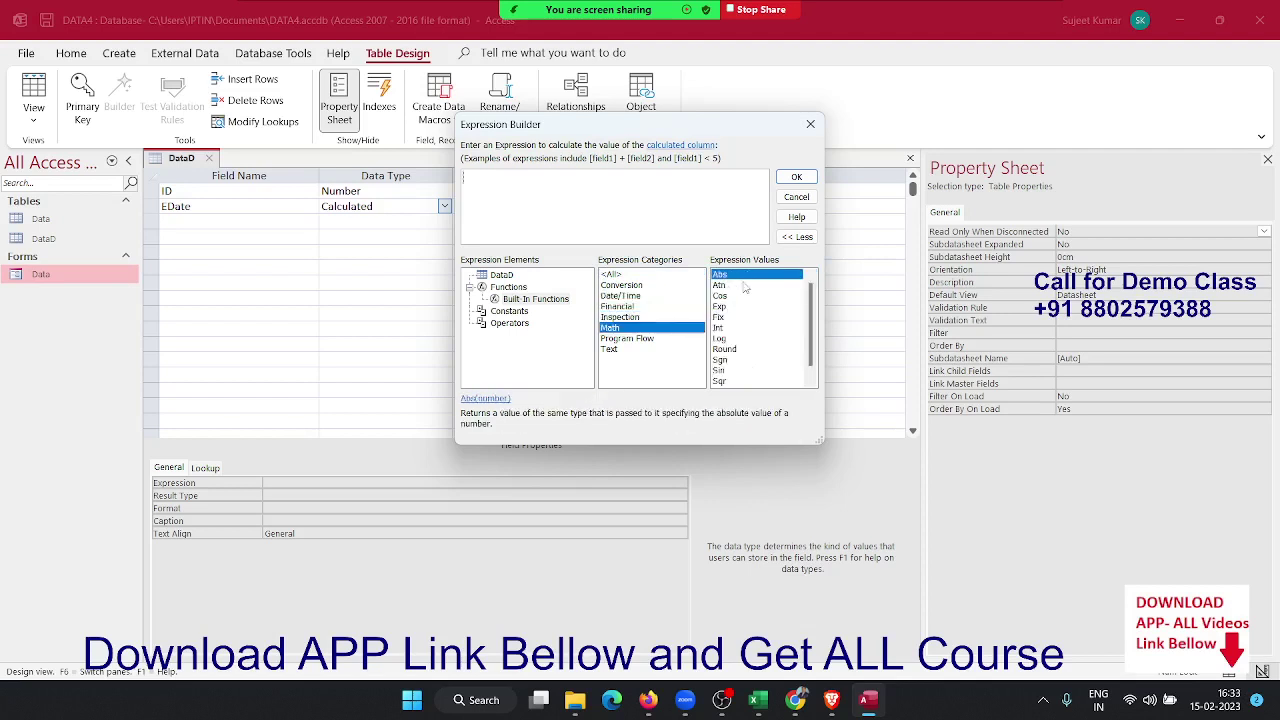
{"action": "key", "text": "Up"}
{"action": "key", "text": "Up"}
{"action": "key", "text": "Up"}
{"action": "key", "text": "Up"}
{"action": "key", "text": "Up"}
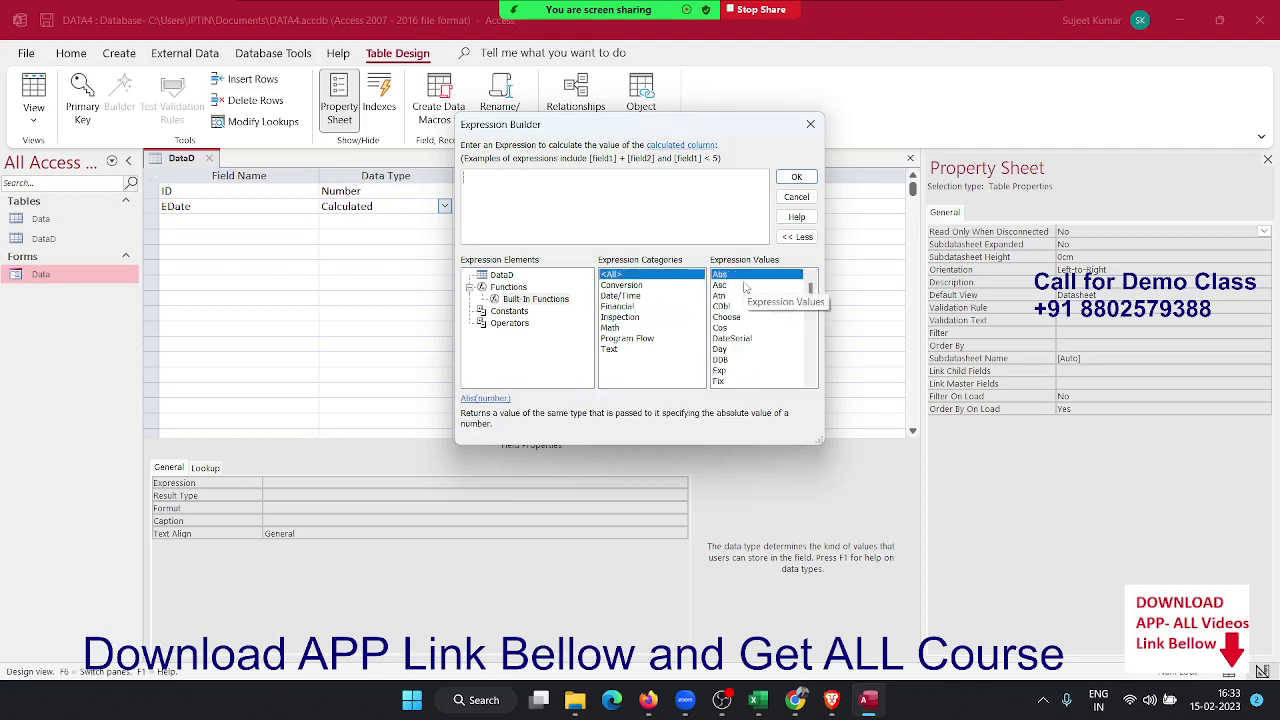
{"action": "left_click", "coordinate": [744, 287]}
{"action": "key", "text": "n"}
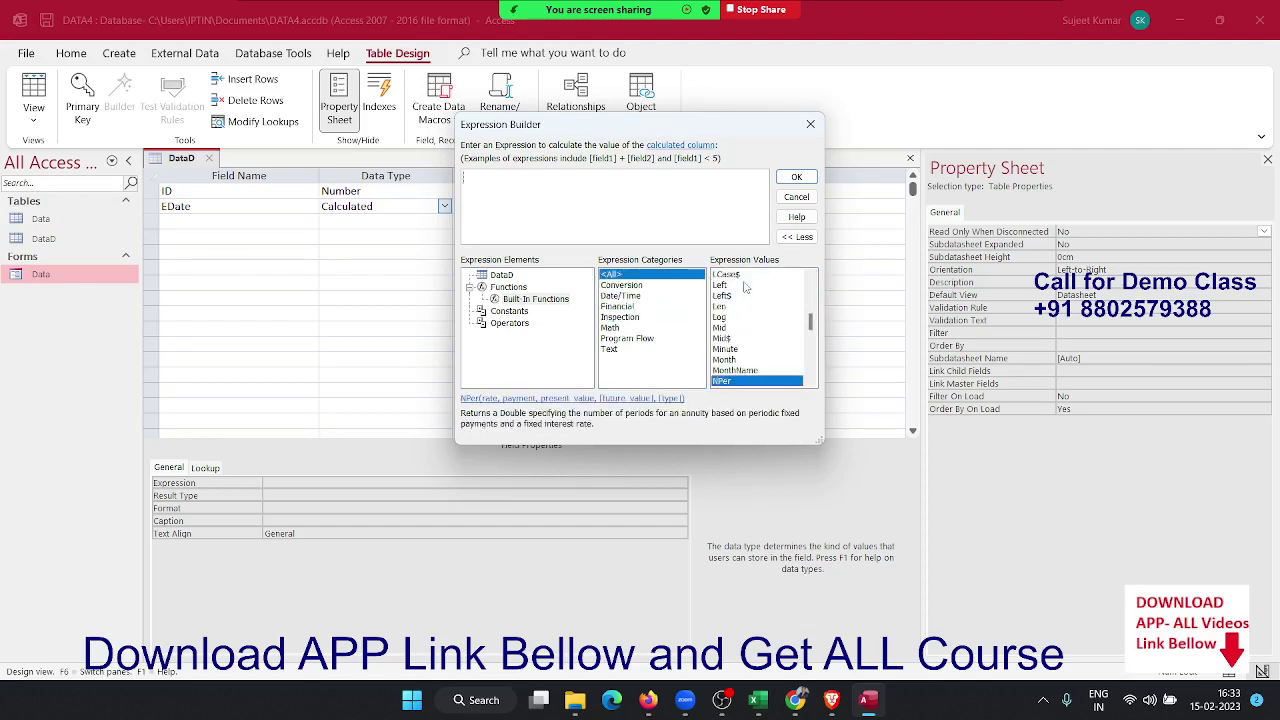
{"action": "scroll", "coordinate": [752, 318], "scroll_direction": "down", "scroll_amount": 1}
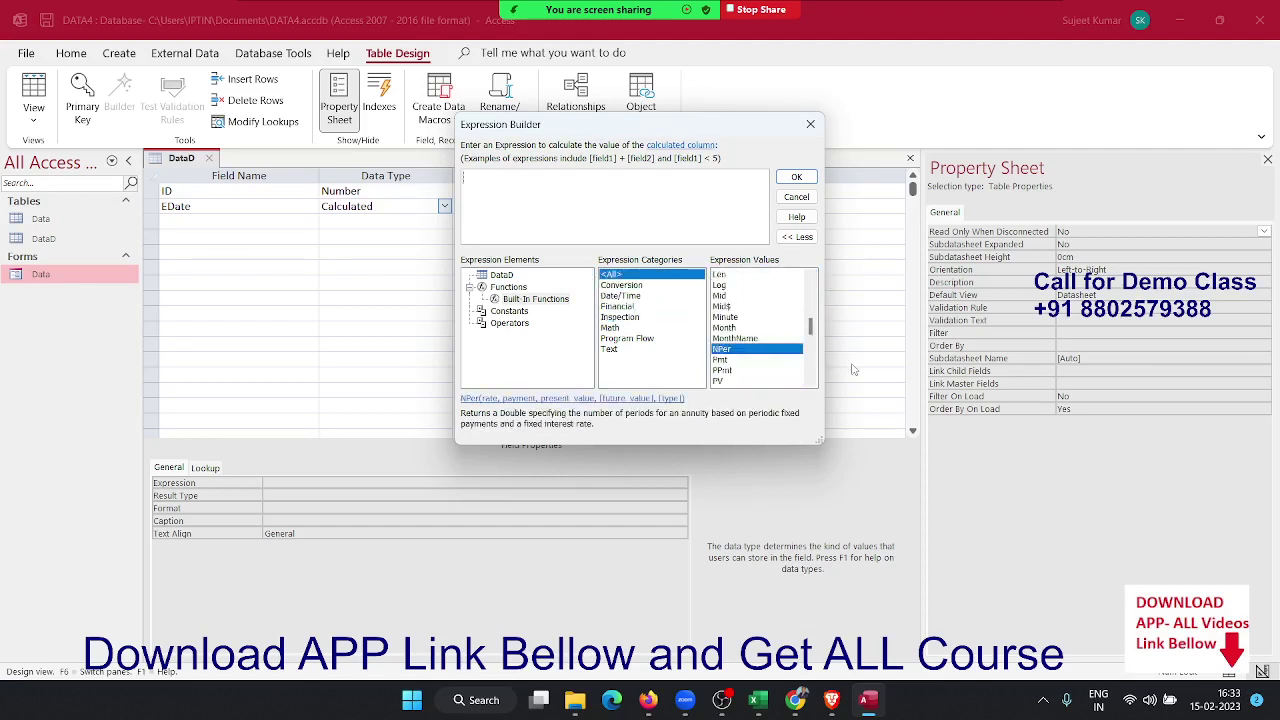
{"action": "key", "text": "Down"}
{"action": "key", "text": "Down"}
{"action": "key", "text": "Down"}
{"action": "key", "text": "Down"}
{"action": "key", "text": "Down"}
{"action": "key", "text": "Down"}
{"action": "key", "text": "Down"}
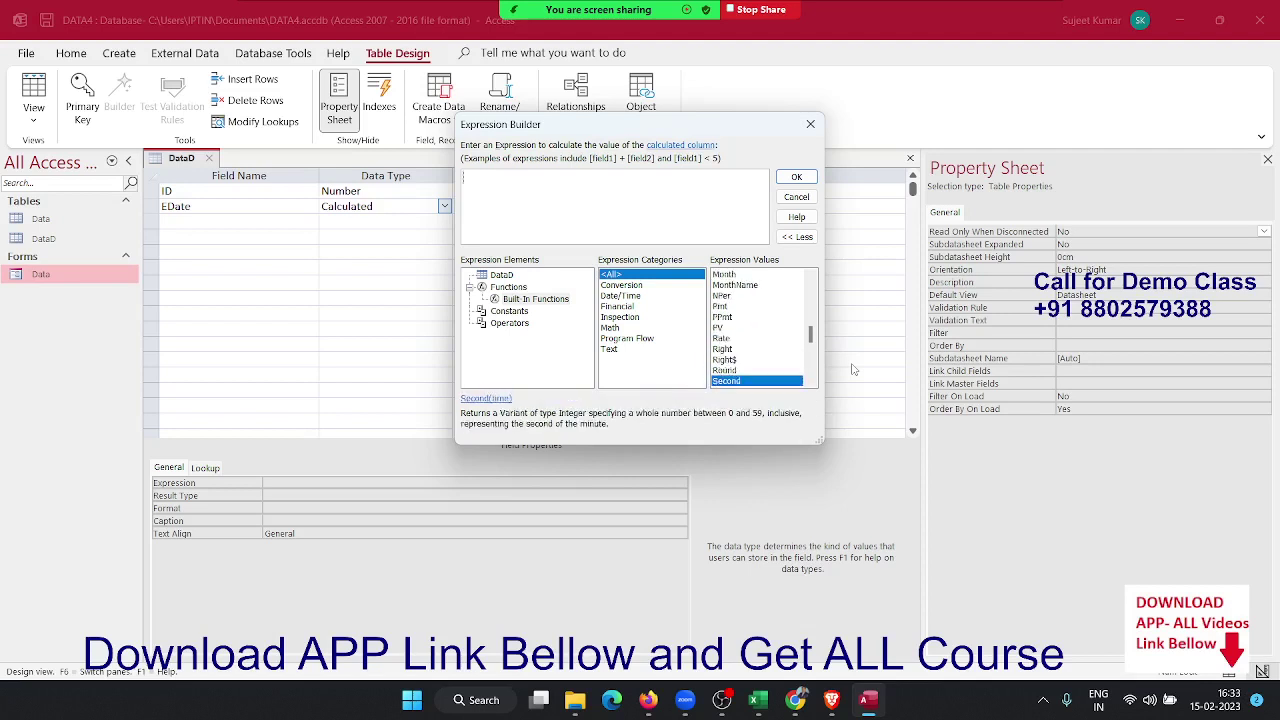
{"action": "key", "text": "Down"}
{"action": "key", "text": "Down"}
{"action": "key", "text": "Down"}
{"action": "key", "text": "Down"}
{"action": "key", "text": "Down"}
{"action": "key", "text": "Down"}
{"action": "key", "text": "Down"}
{"action": "key", "text": "Down"}
{"action": "key", "text": "Down"}
{"action": "key", "text": "Down"}
{"action": "key", "text": "Down"}
{"action": "key", "text": "Down"}
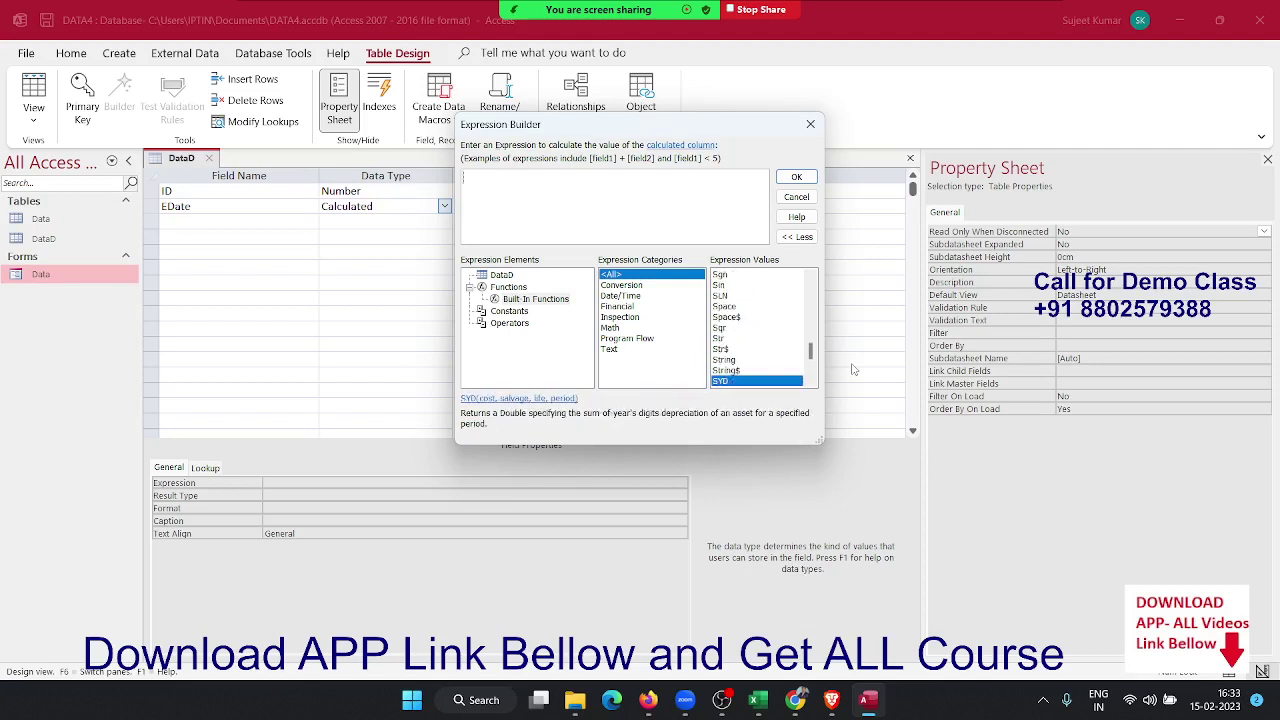
{"action": "key", "text": "Down"}
{"action": "key", "text": "Down"}
{"action": "key", "text": "Down"}
{"action": "key", "text": "Down"}
{"action": "key", "text": "Down"}
{"action": "key", "text": "Down"}
{"action": "key", "text": "Down"}
{"action": "key", "text": "Down"}
{"action": "key", "text": "Down"}
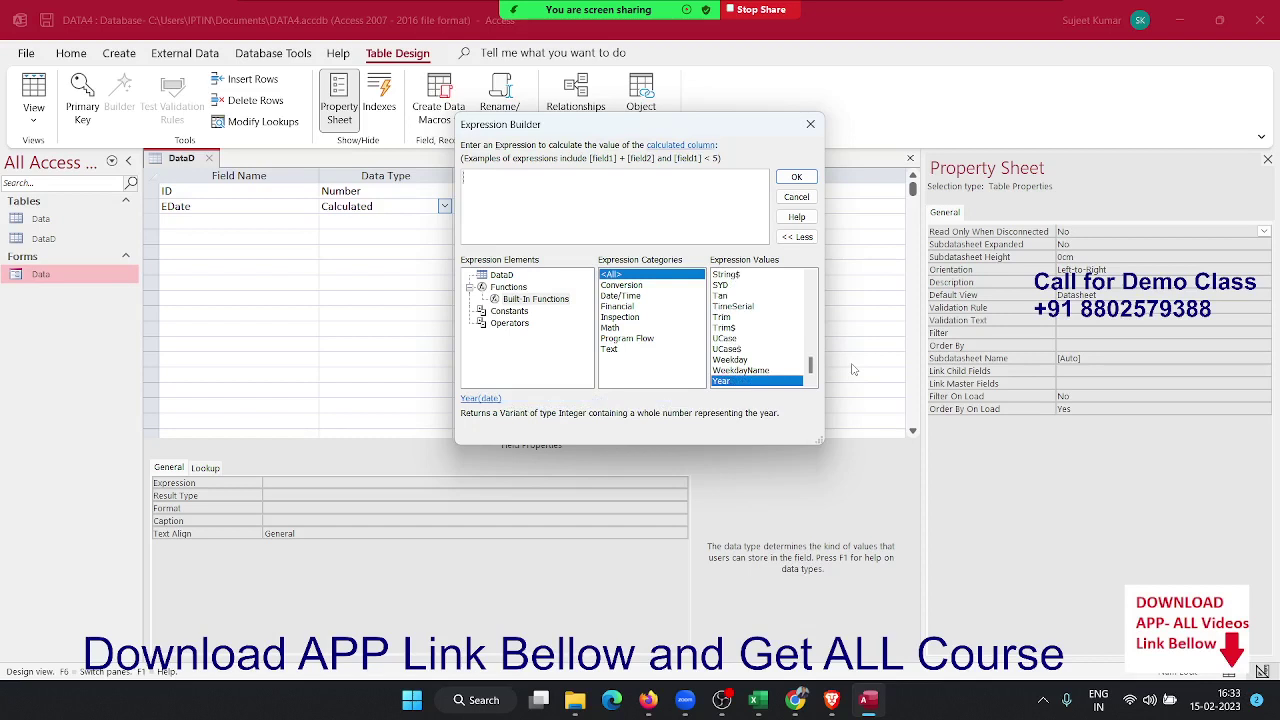
{"action": "key", "text": "Page_Up"}
{"action": "key", "text": "Page_Up"}
{"action": "key", "text": "Page_Up"}
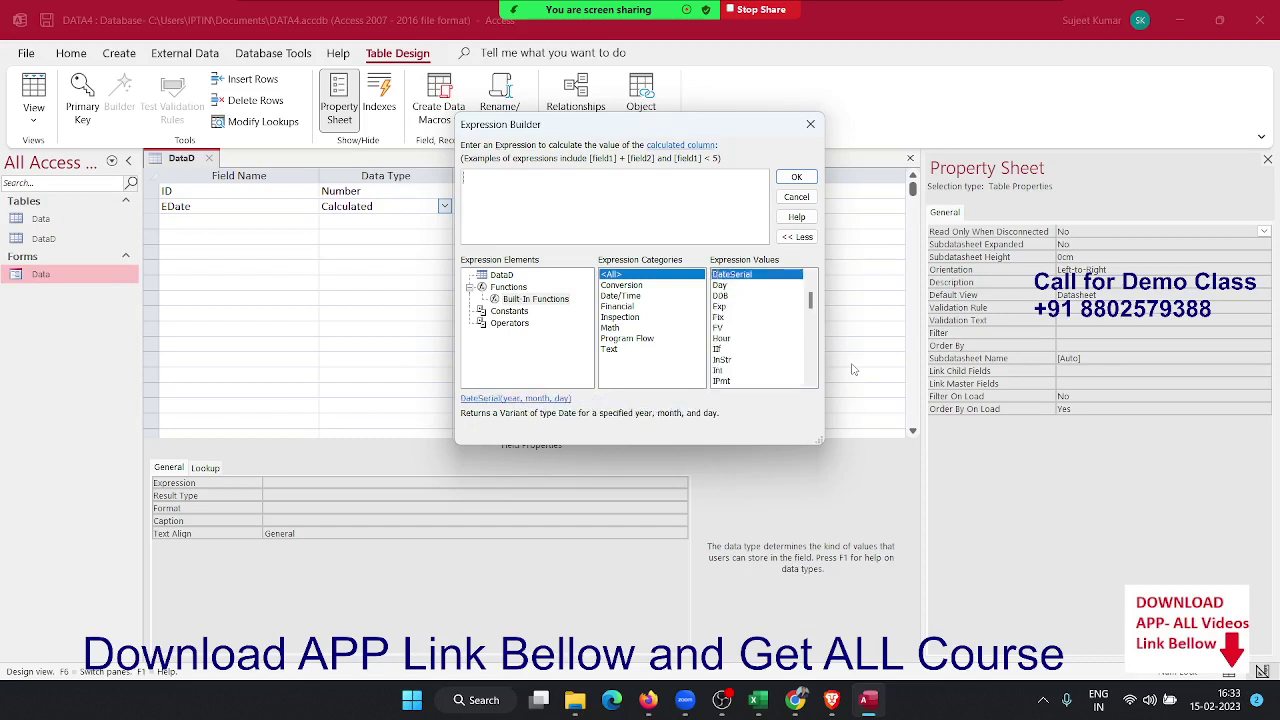
{"action": "key", "text": "Down"}
{"action": "key", "text": "Down"}
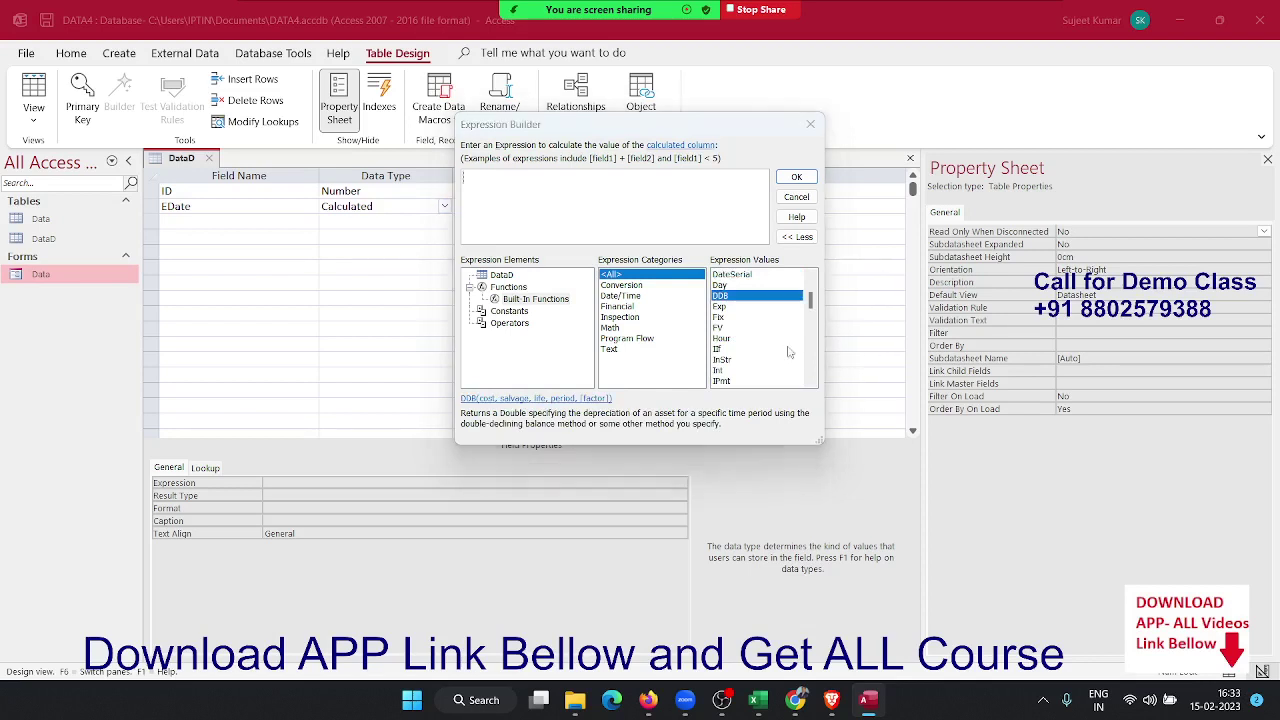
{"action": "key", "text": "Down"}
{"action": "key", "text": "Down"}
{"action": "key", "text": "Down"}
{"action": "key", "text": "t"}
{"action": "key", "text": "Down"}
{"action": "key", "text": "Down"}
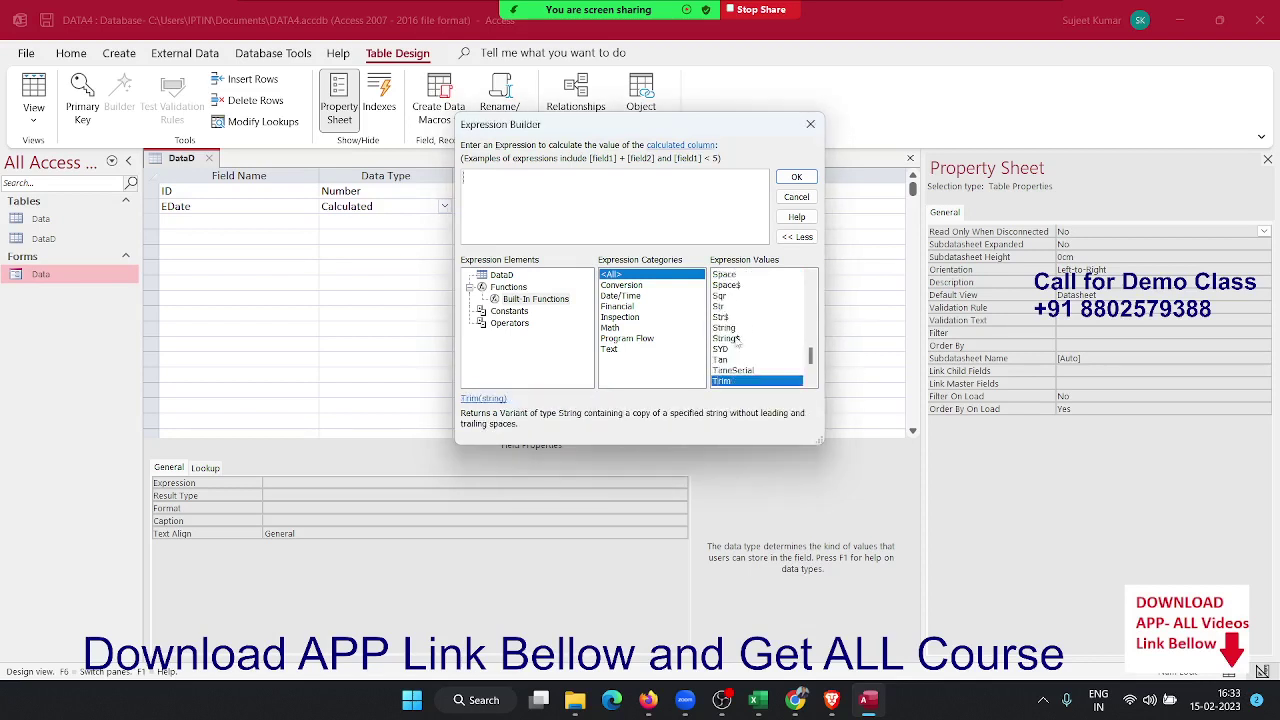
{"action": "key", "text": "Down"}
{"action": "key", "text": "Up"}
{"action": "key", "text": "Up"}
{"action": "key", "text": "Down"}
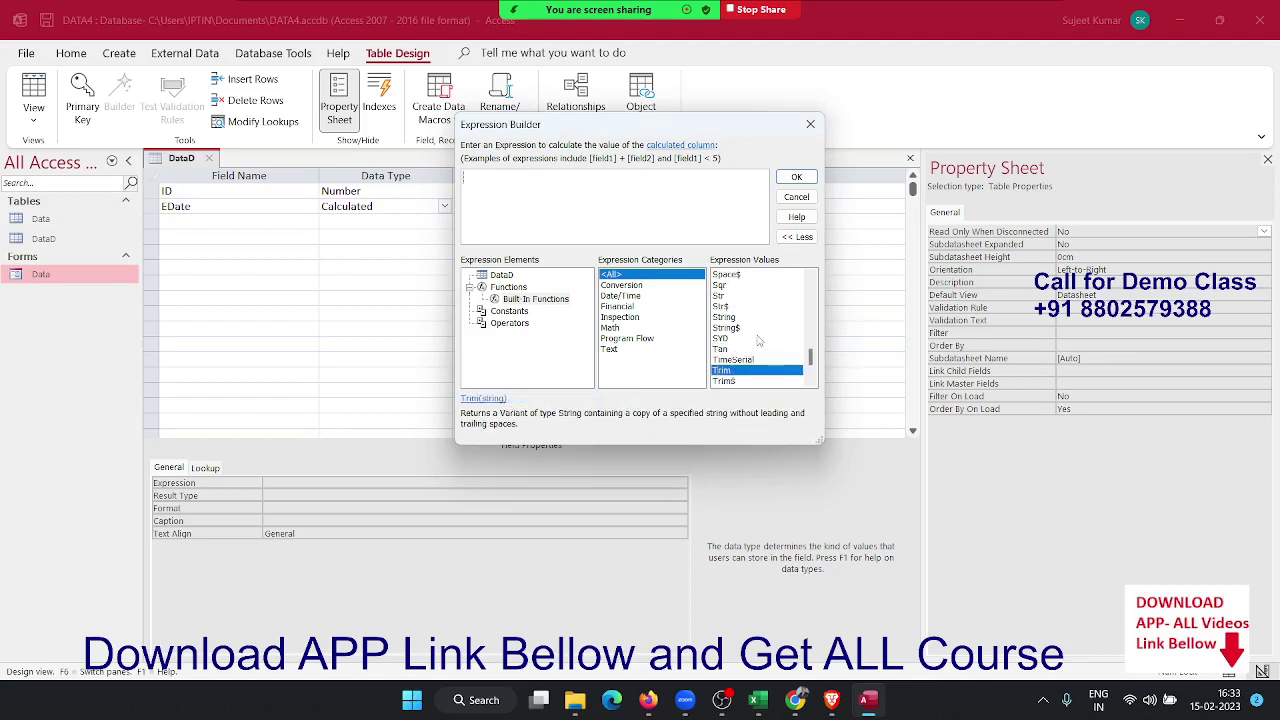
{"action": "key", "text": "Escape"}
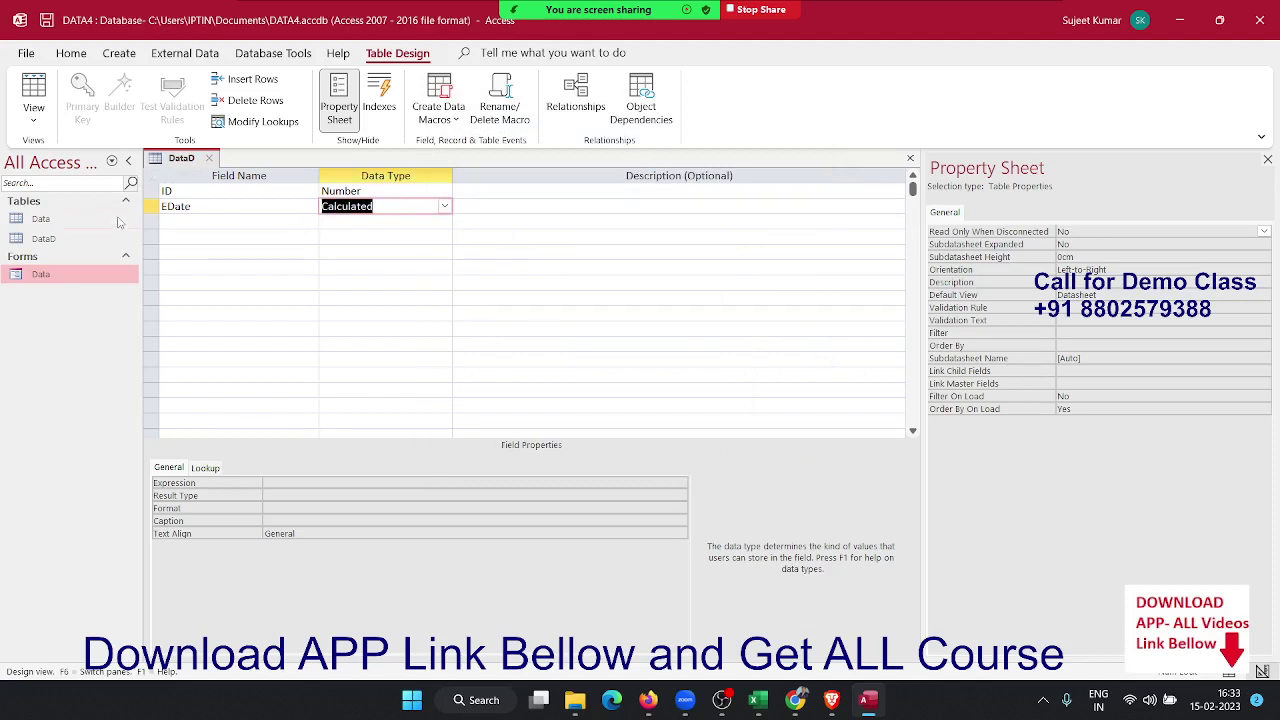
Delete the EDate row from DataD's design, then close the table saving changes
{"action": "left_click", "coordinate": [147, 208]}
{"action": "right_click", "coordinate": [147, 208]}
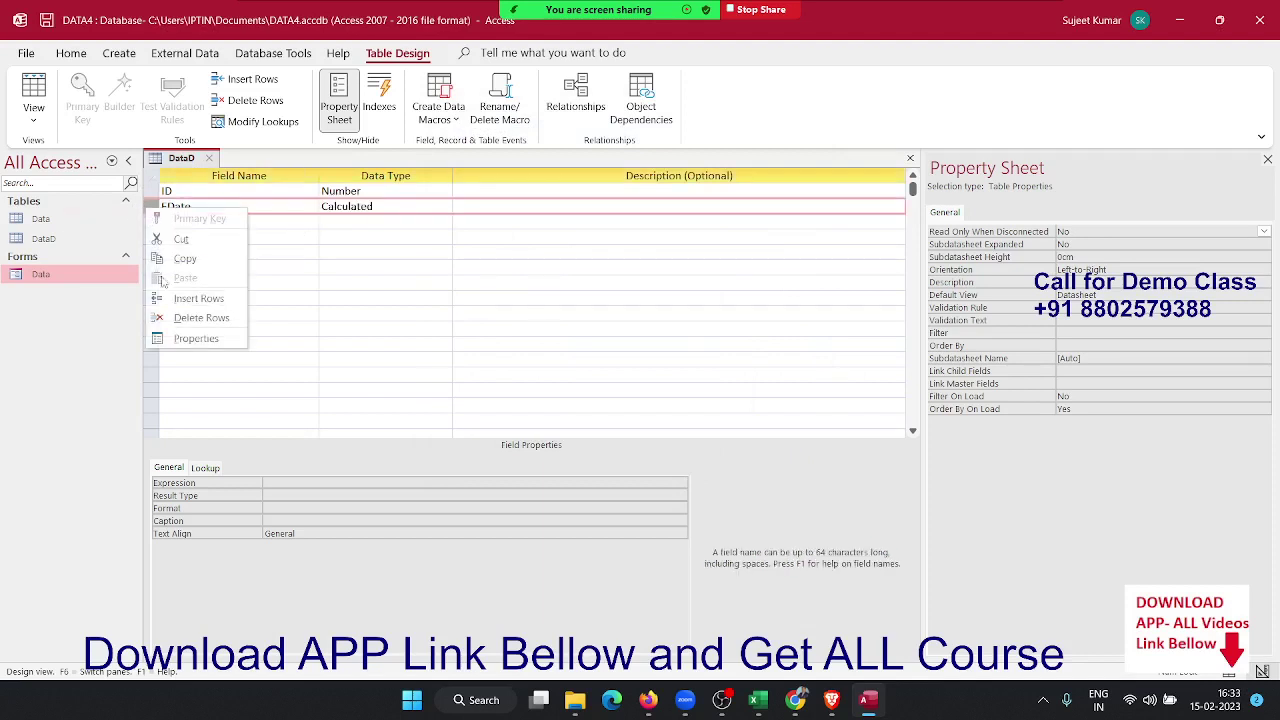
{"action": "left_click", "coordinate": [185, 315]}
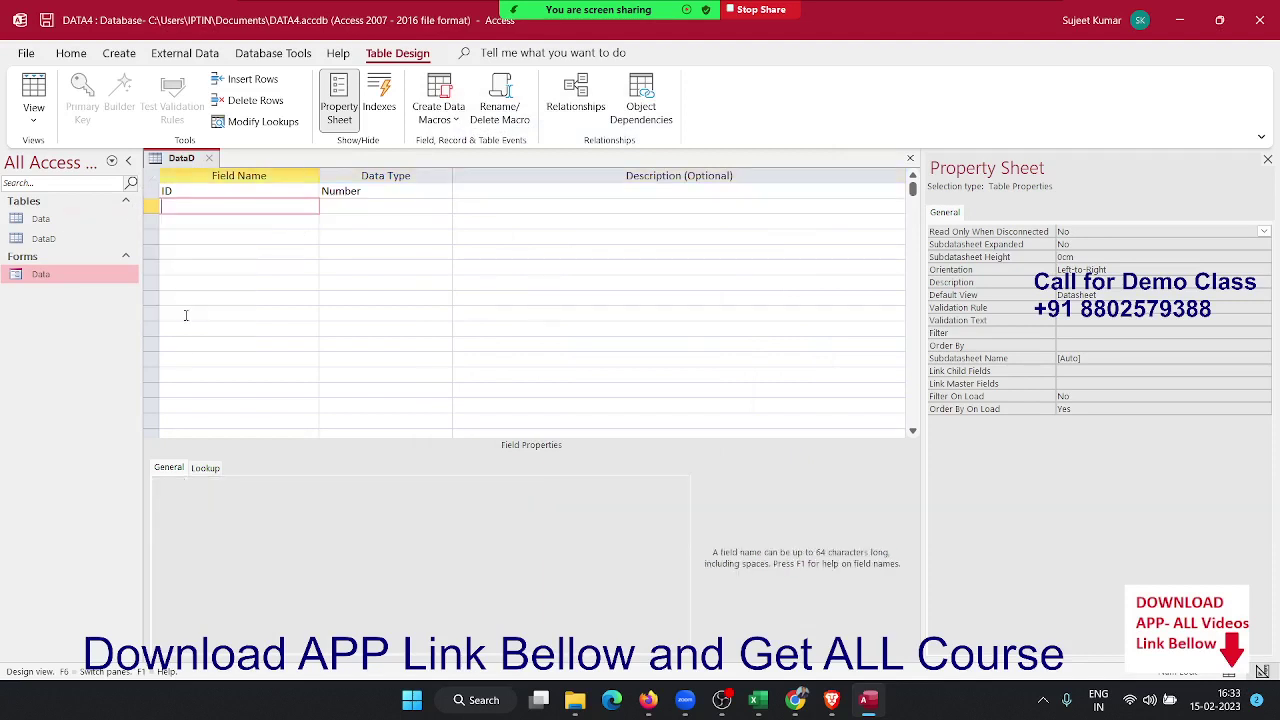
{"action": "left_click", "coordinate": [210, 158]}
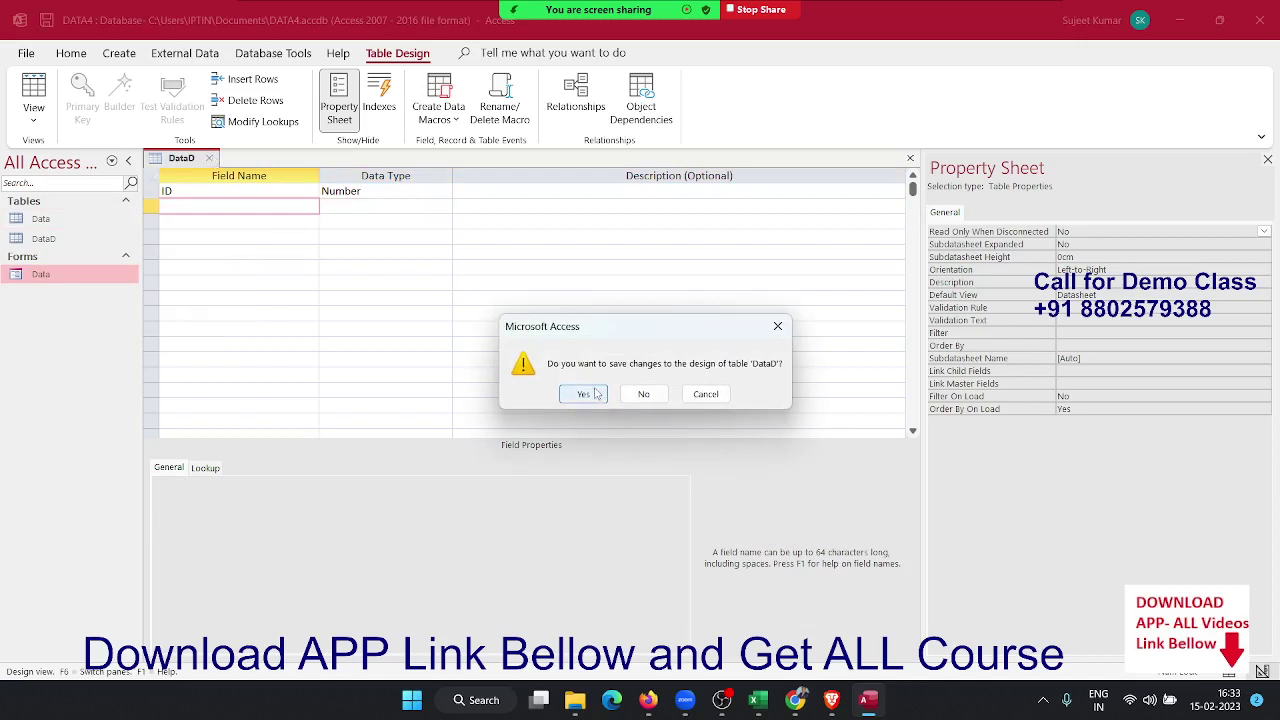
{"action": "left_click", "coordinate": [590, 394]}
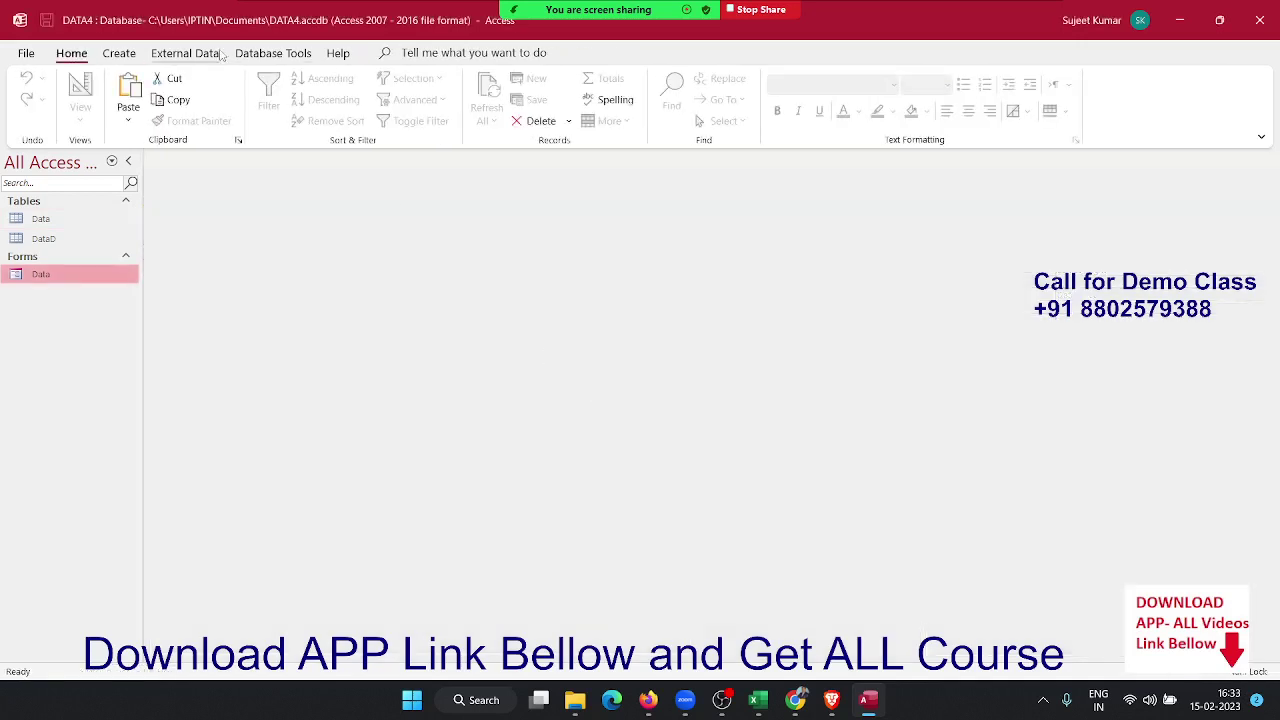
Add the Data and DataD tables to Relationships and drag Data.ID onto DataD.ID
{"action": "left_click", "coordinate": [283, 60]}
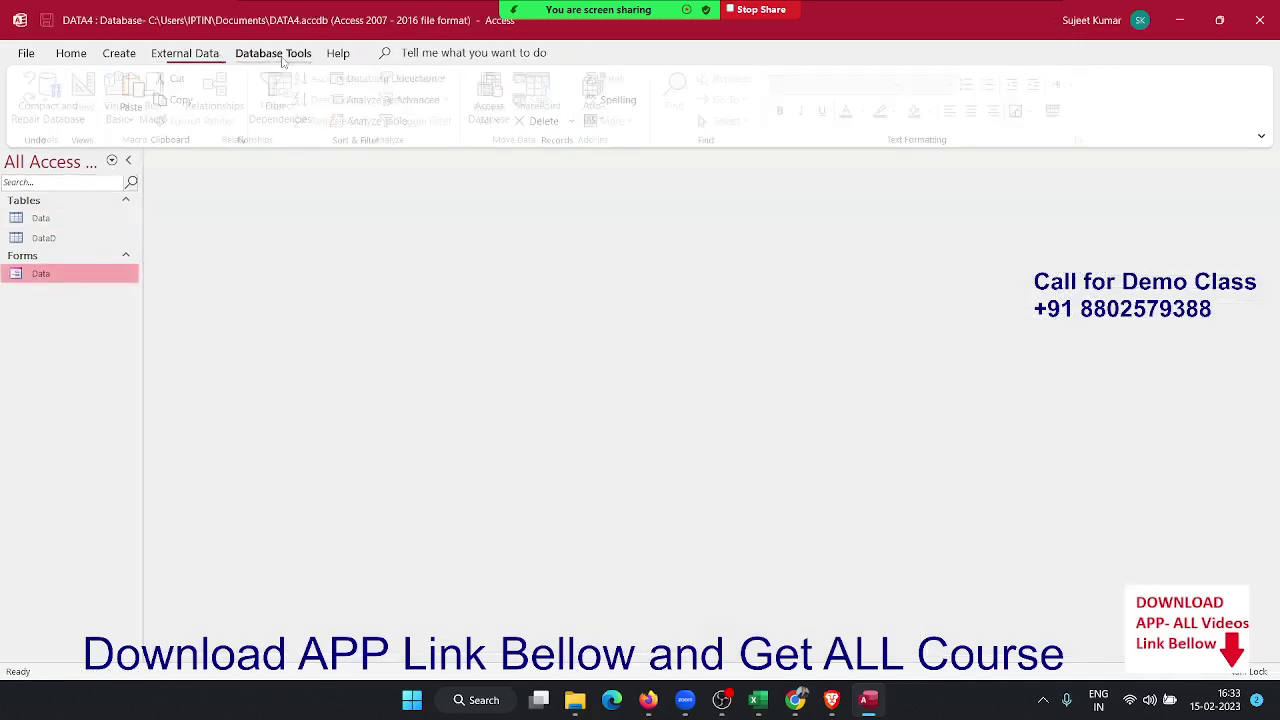
{"action": "left_click", "coordinate": [241, 101]}
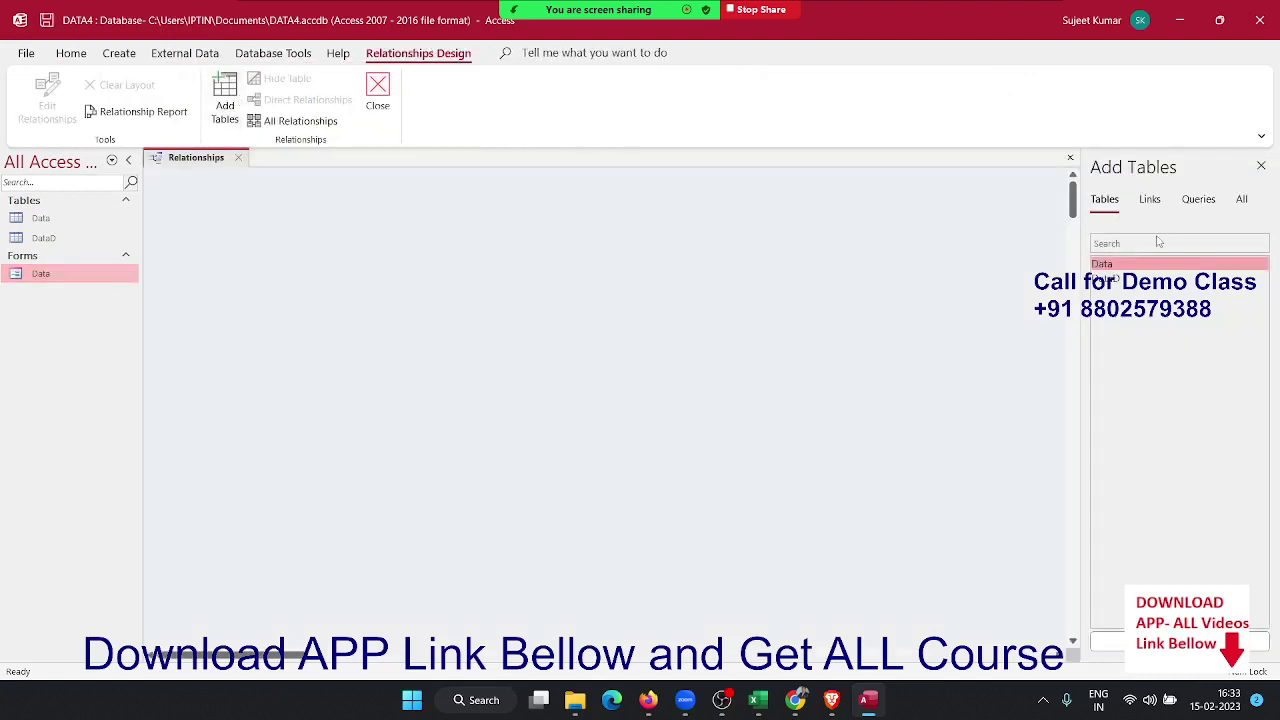
{"action": "double_click", "coordinate": [1145, 264]}
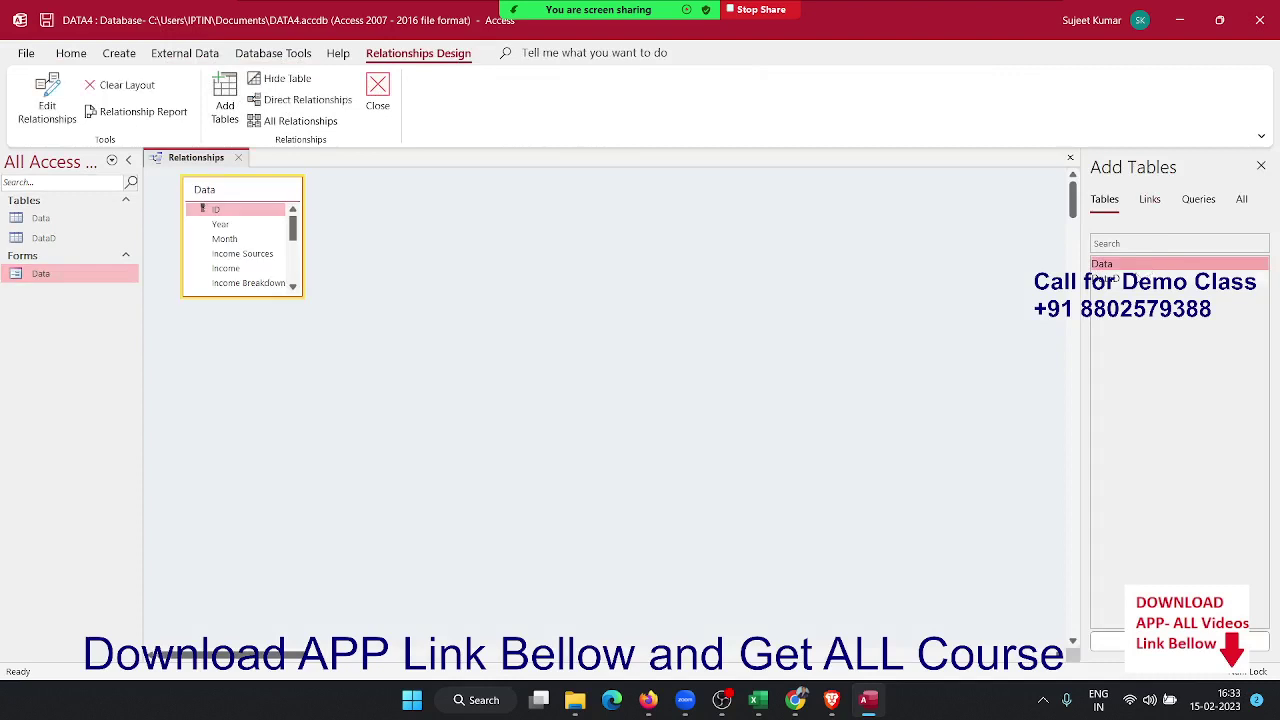
{"action": "double_click", "coordinate": [1110, 278]}
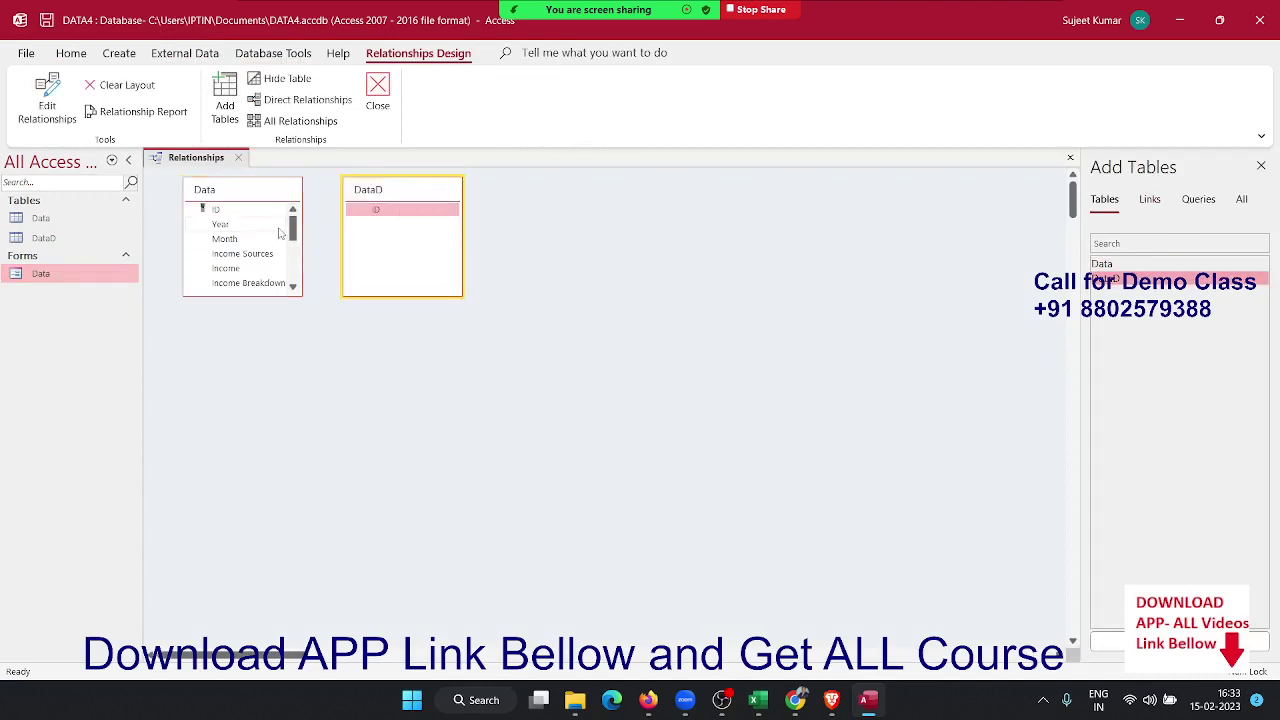
{"action": "left_click", "coordinate": [235, 211]}
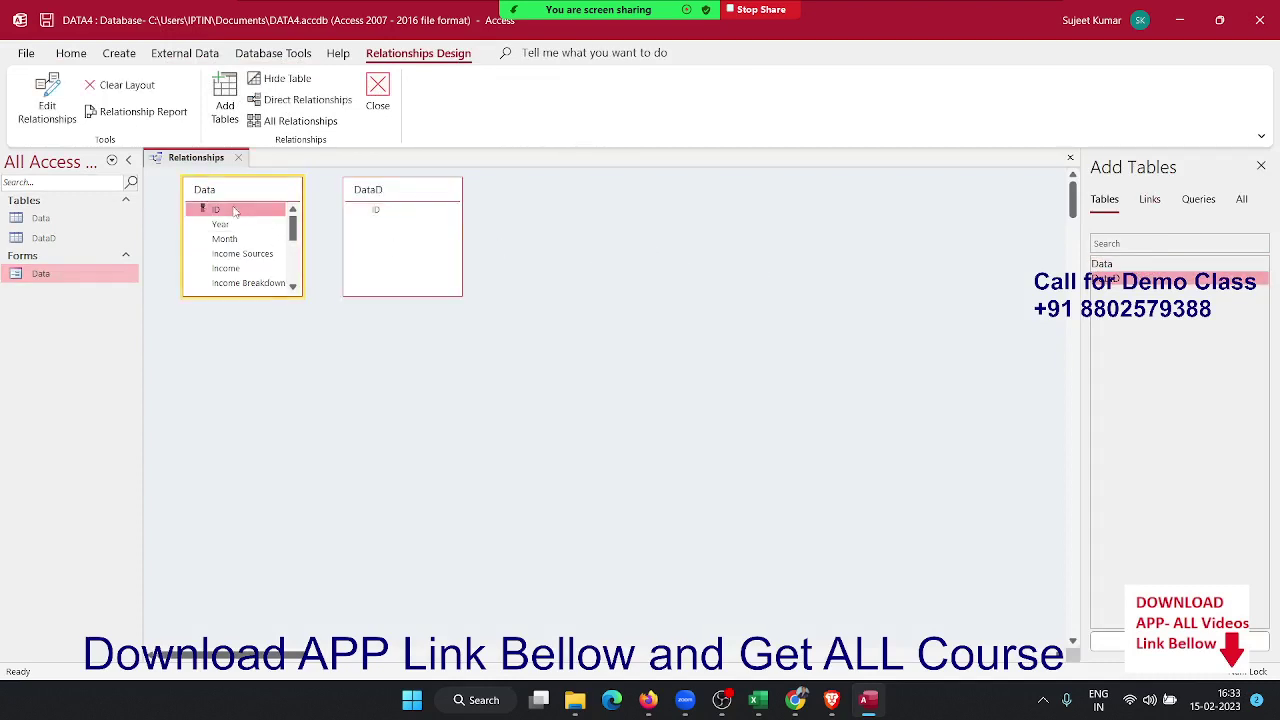
{"action": "left_click_drag", "start_coordinate": [235, 211], "coordinate": [378, 212]}
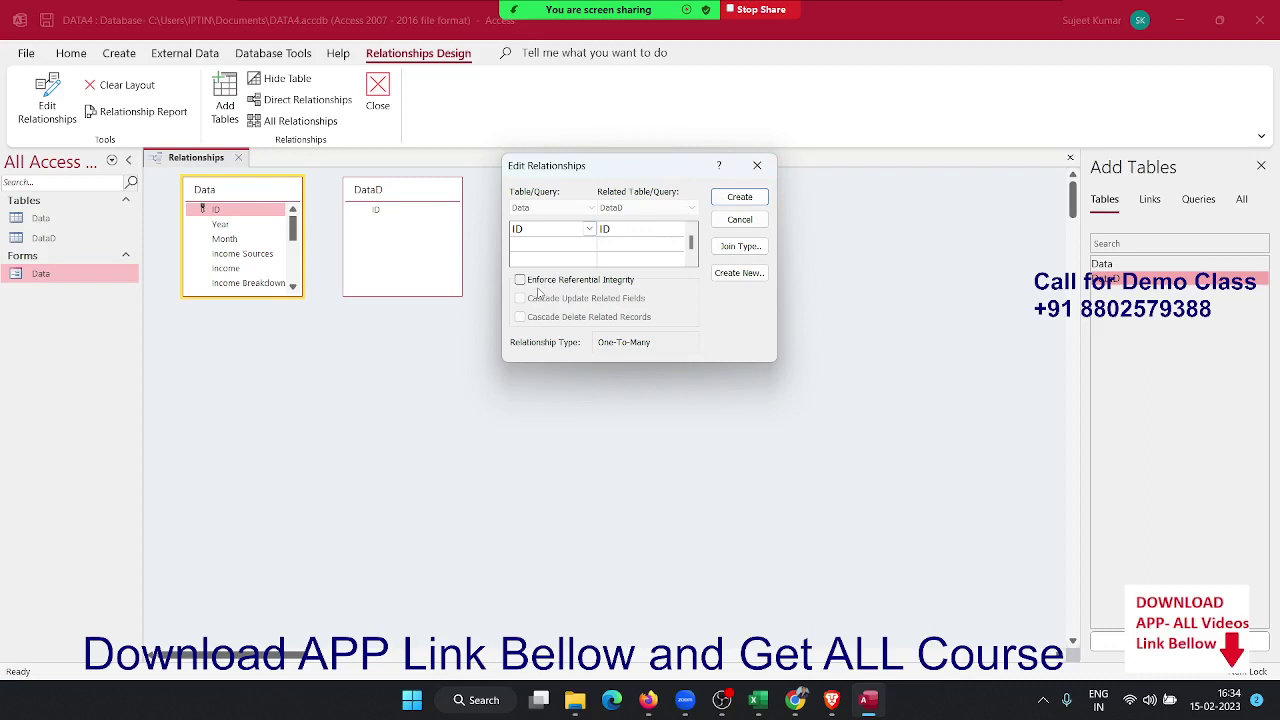
Try Enforce Referential Integrity and the Join Type options, leaving both unchanged
{"action": "left_click", "coordinate": [540, 282]}
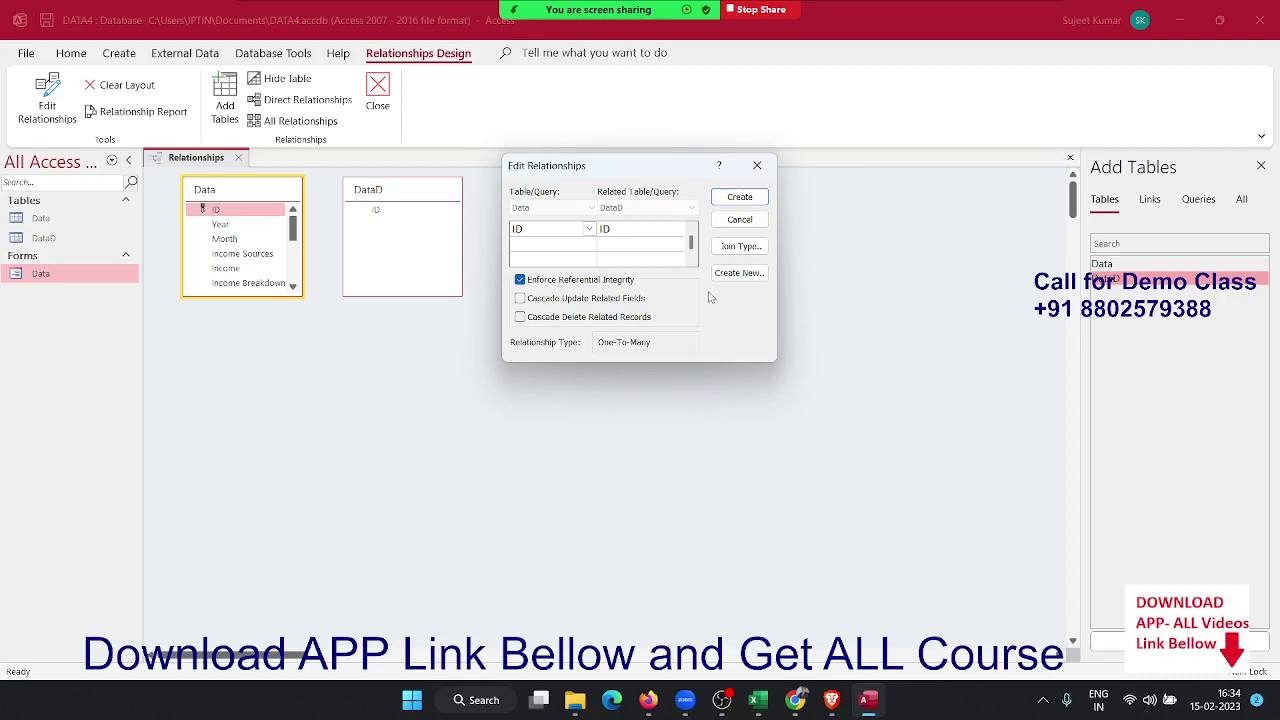
{"action": "left_click", "coordinate": [727, 250]}
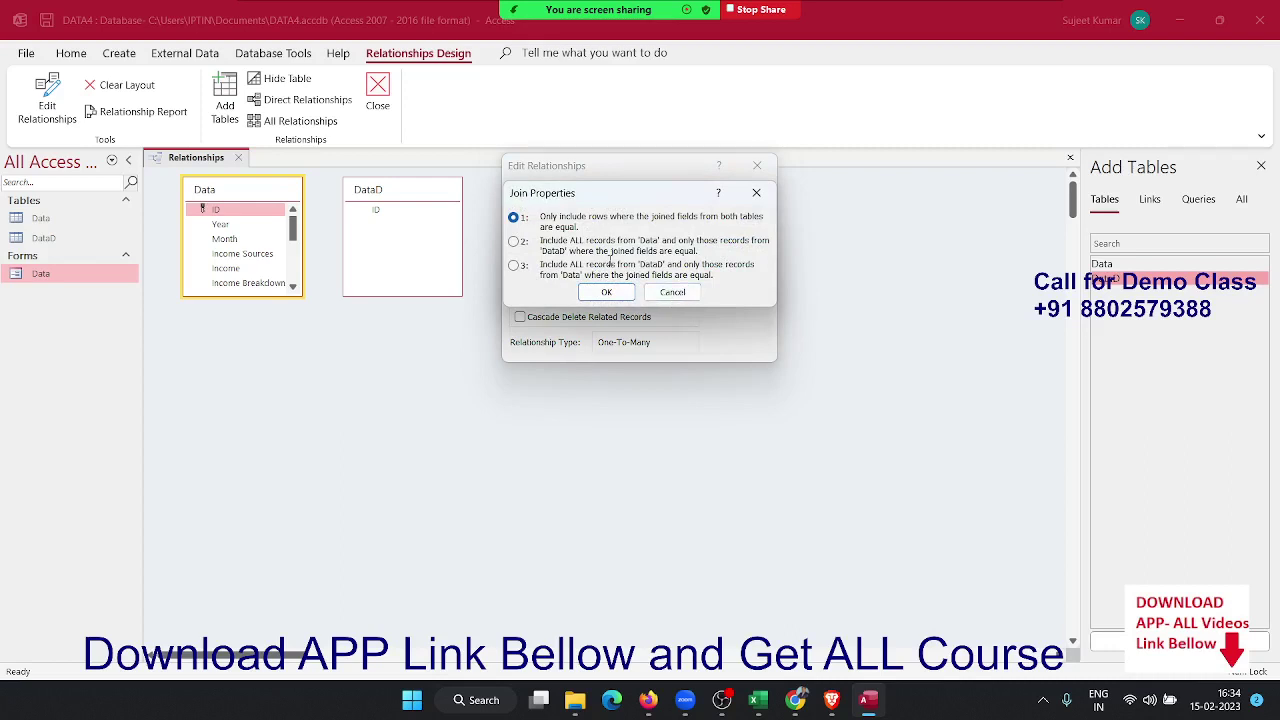
{"action": "left_click", "coordinate": [680, 293]}
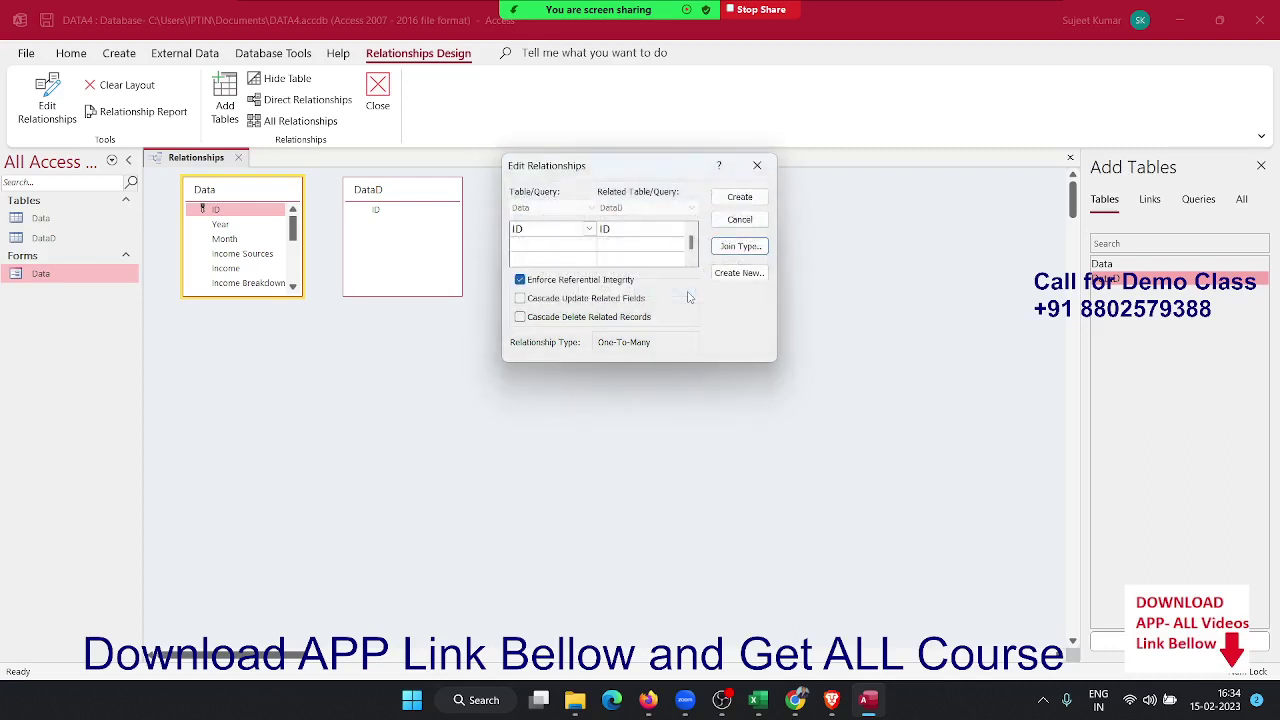
{"action": "left_click", "coordinate": [520, 282]}
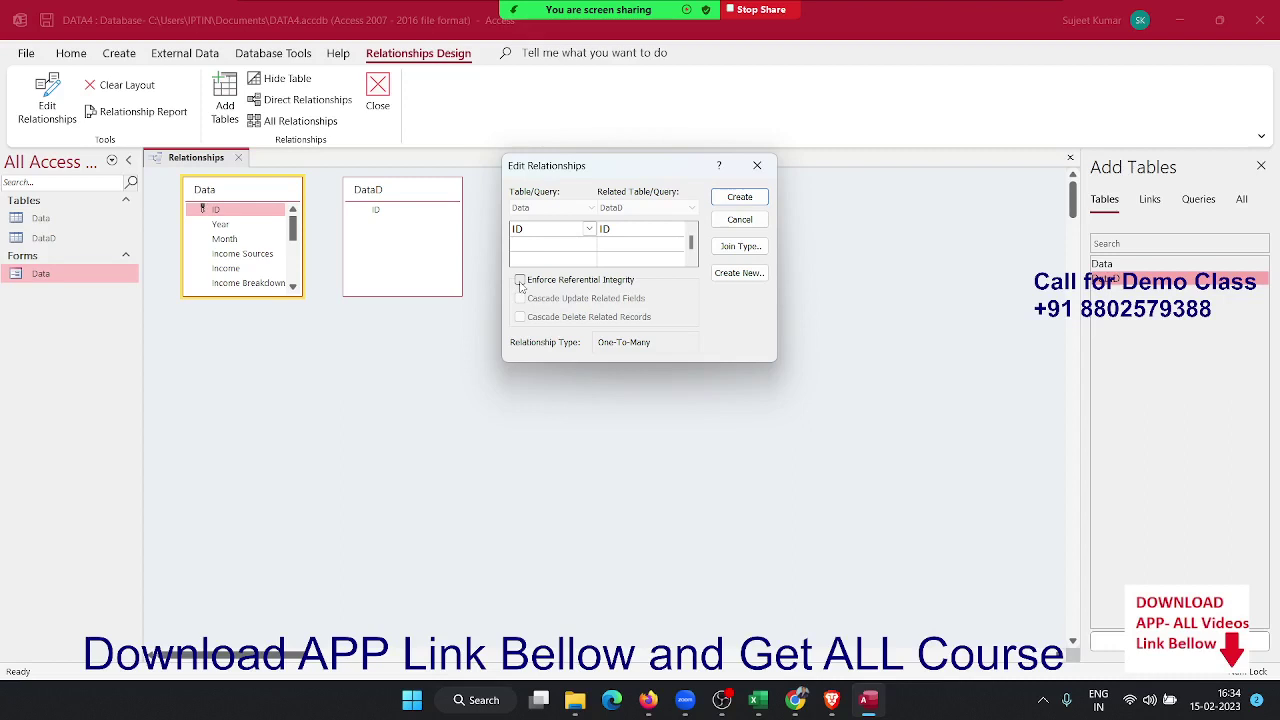
Create the one-to-many ID relationship and save the Relationships layout when closing
{"action": "left_click", "coordinate": [764, 205]}
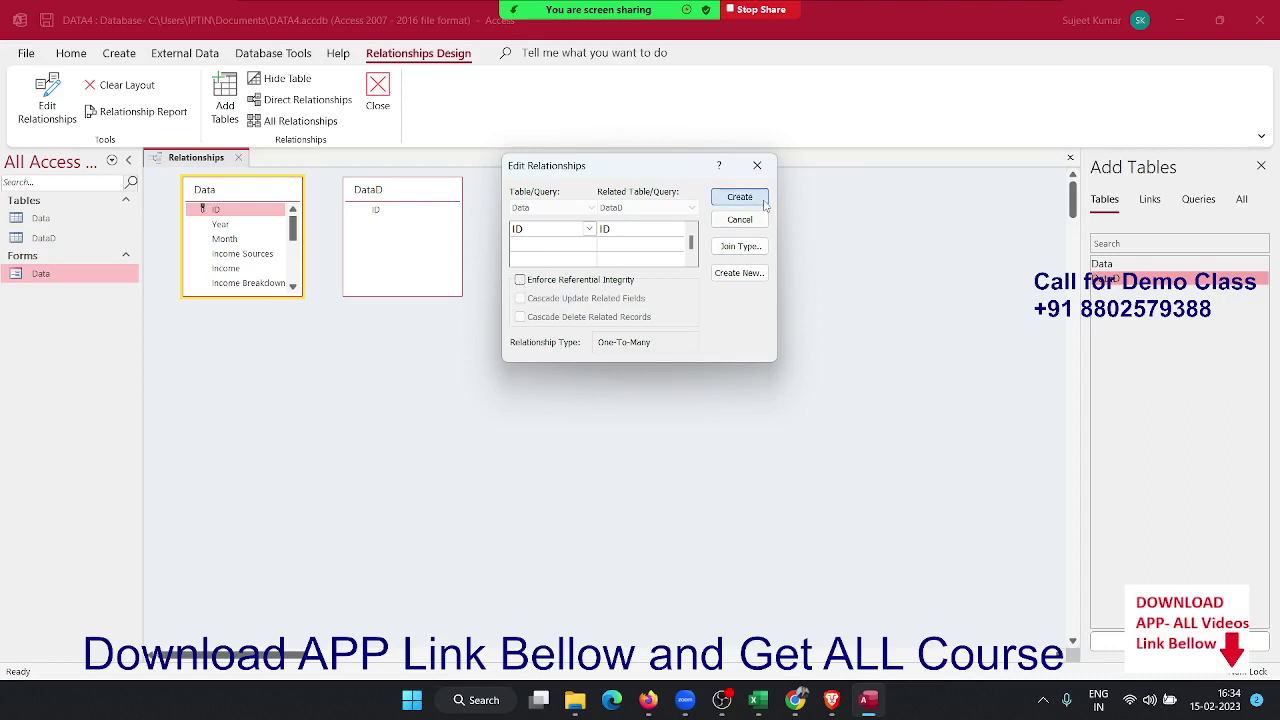
{"action": "left_click", "coordinate": [243, 158]}
{"action": "left_click", "coordinate": [568, 396]}
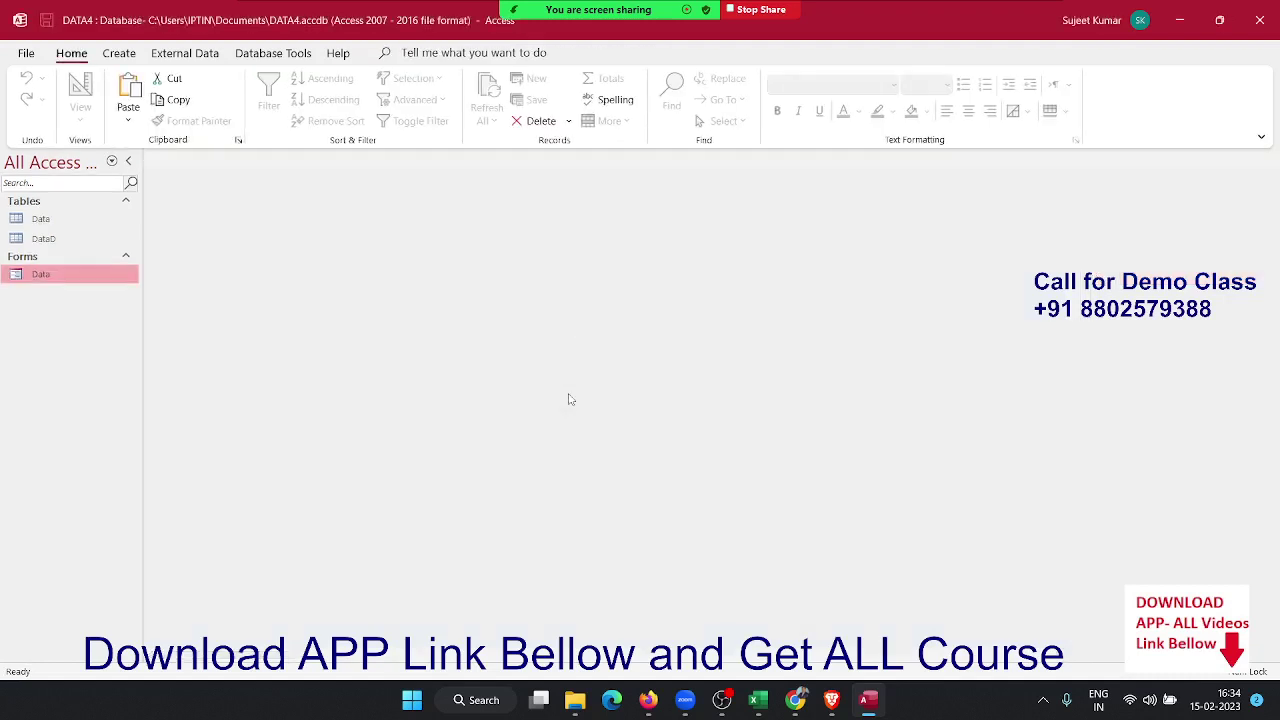
Create a new blank form, Form1, from the Create ribbon in Layout View
{"action": "left_click", "coordinate": [124, 56]}
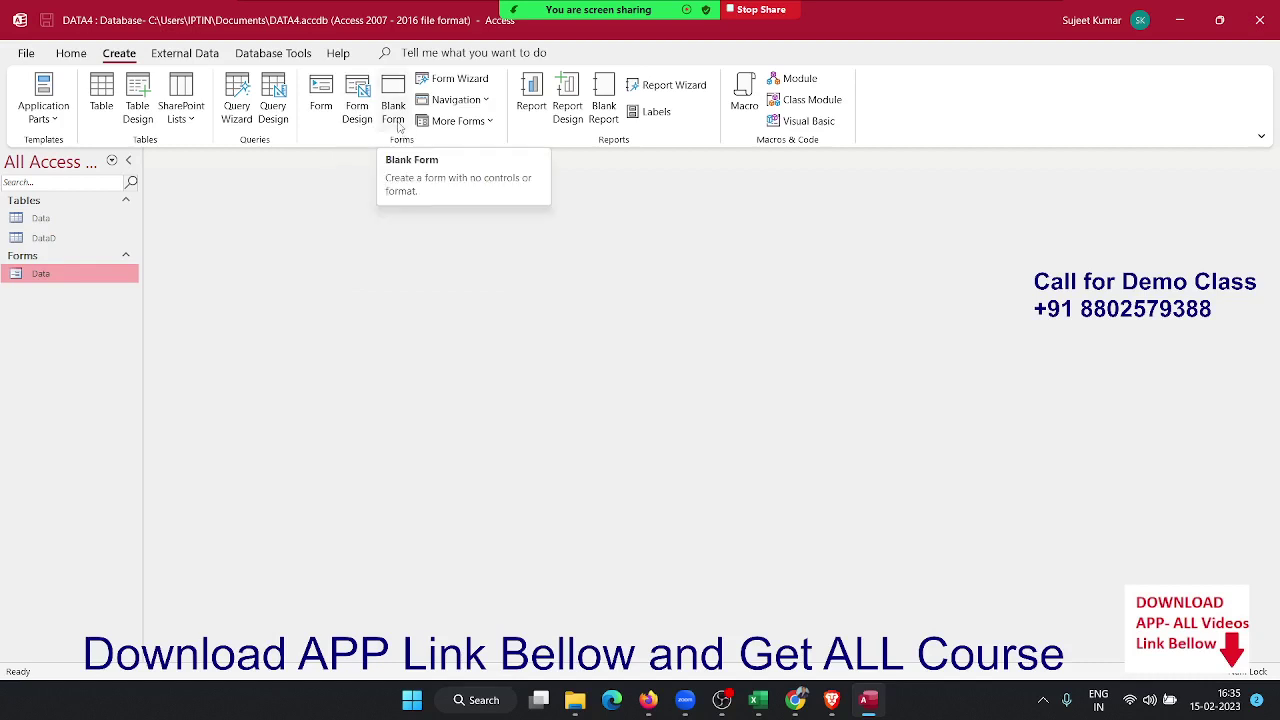
{"action": "left_click", "coordinate": [399, 125]}
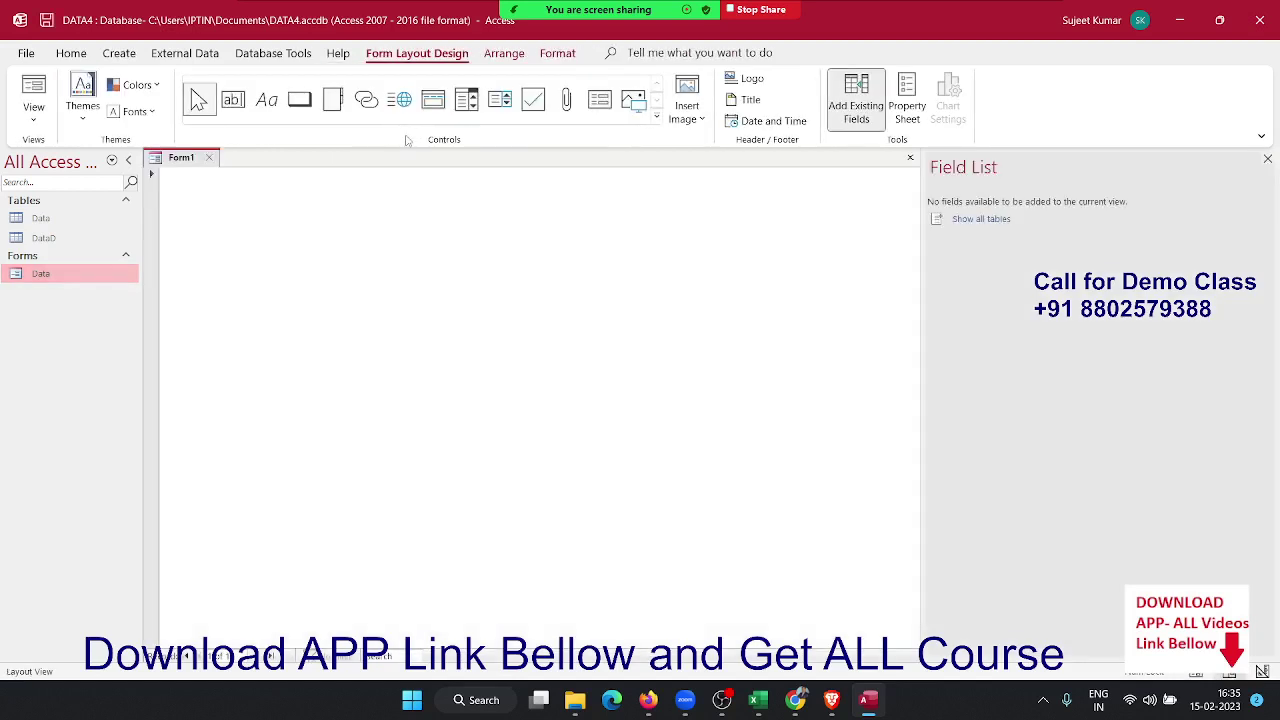
Place the ID and Data Year fields on Form1, then widen the Year box and field column
{"action": "left_click", "coordinate": [980, 218]}
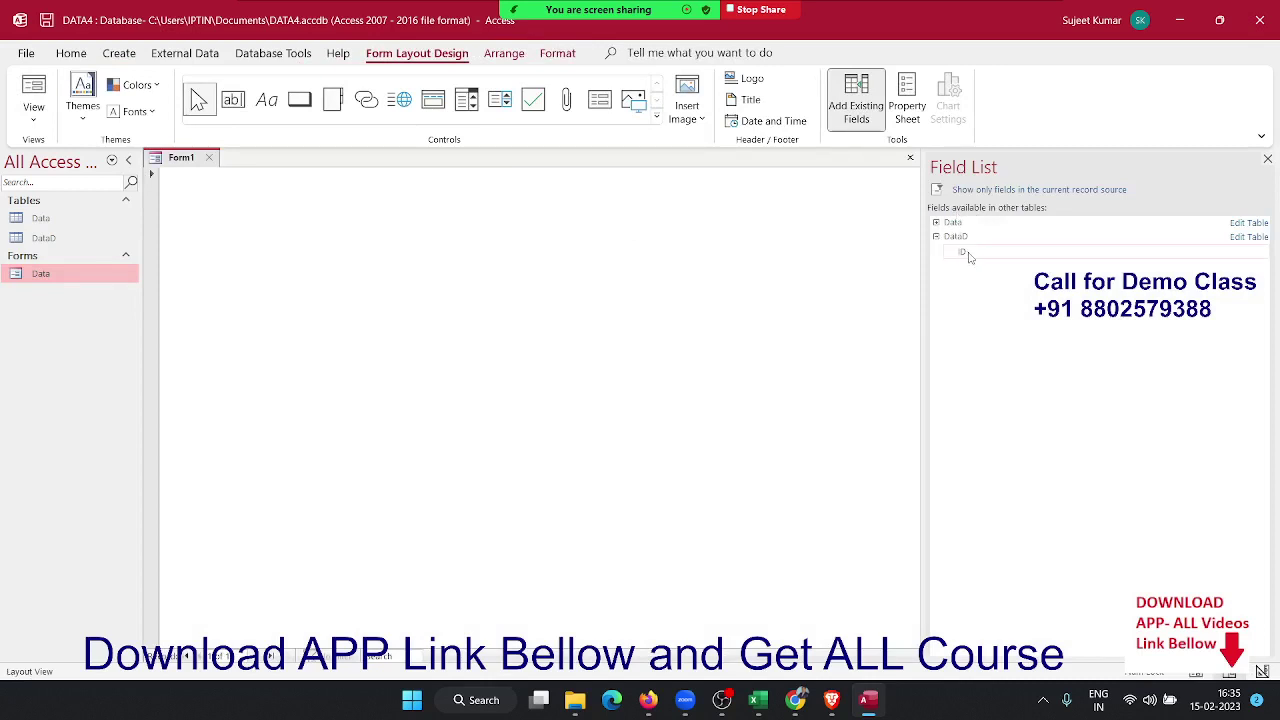
{"action": "left_click_drag", "start_coordinate": [962, 251], "coordinate": [331, 236]}
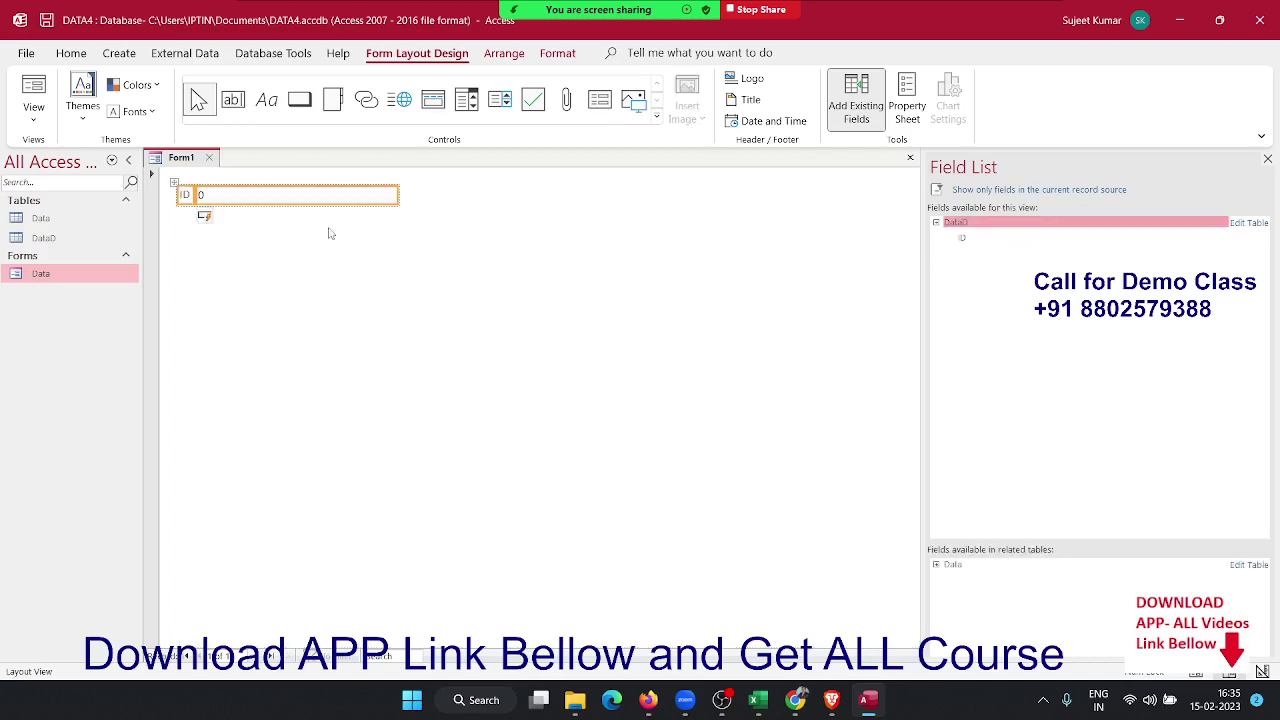
{"action": "left_click", "coordinate": [400, 259]}
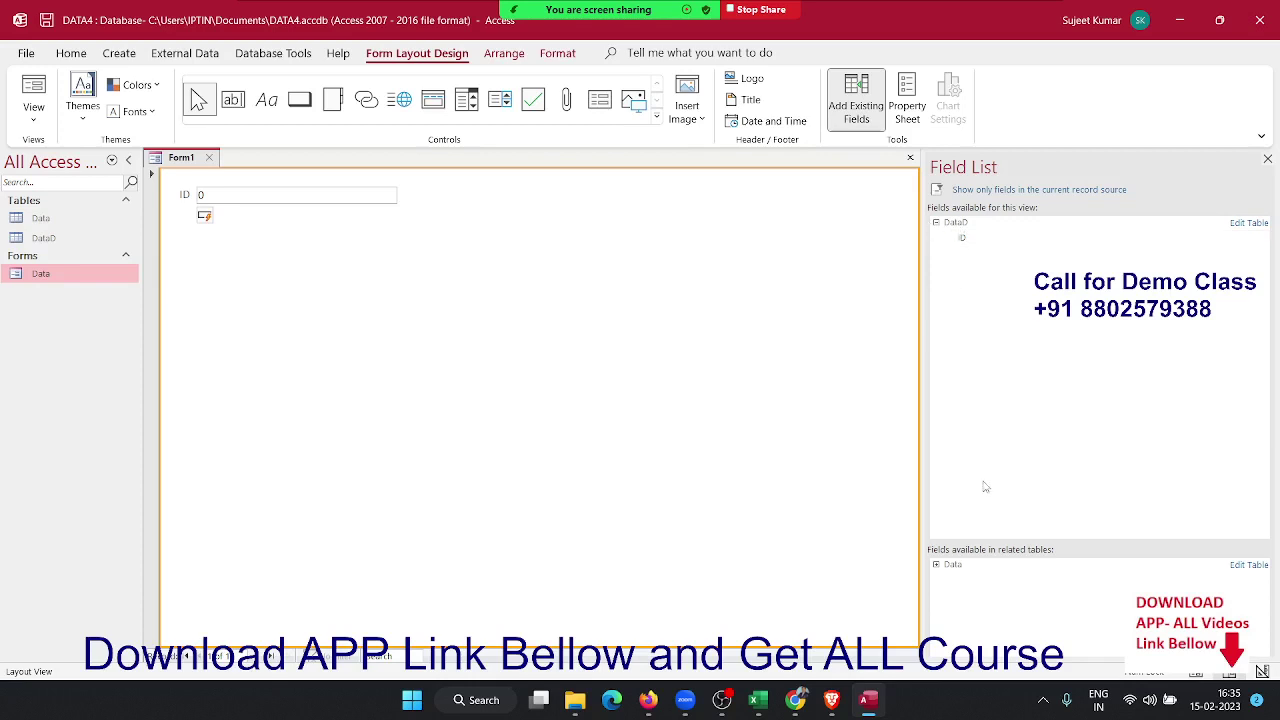
{"action": "left_click", "coordinate": [940, 565]}
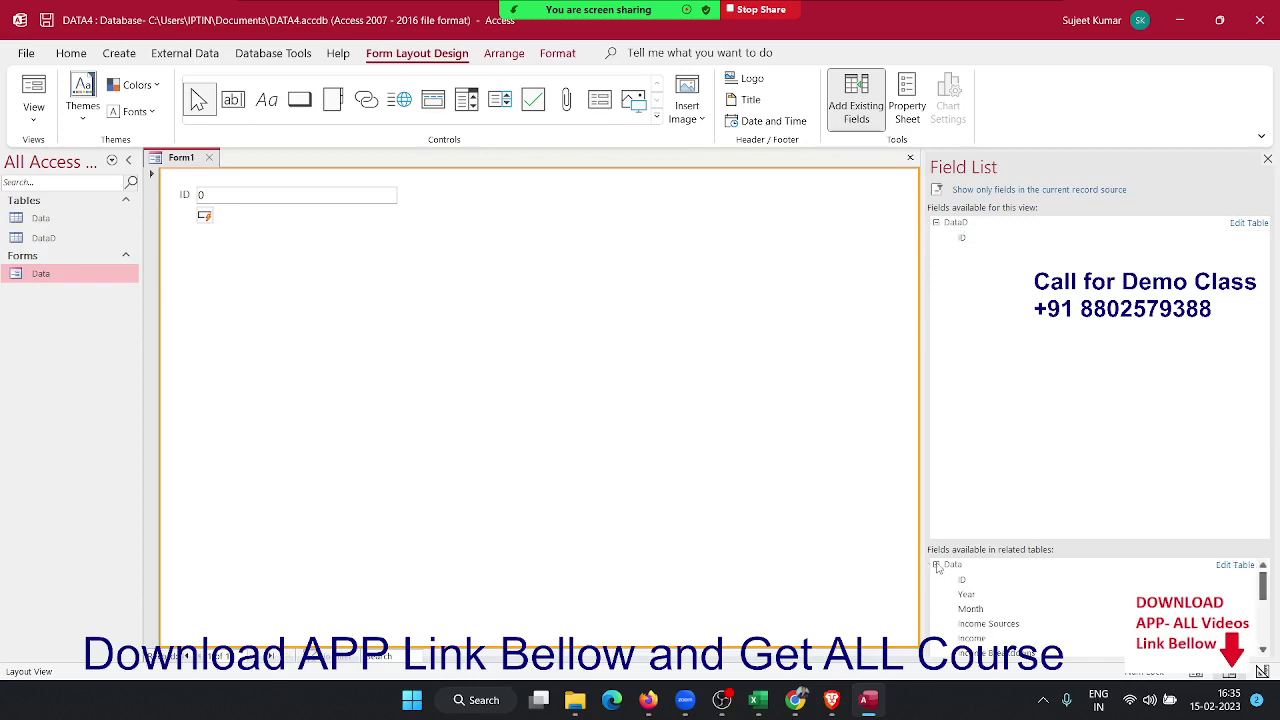
{"action": "scroll", "coordinate": [993, 566], "scroll_direction": "up", "scroll_amount": 2}
{"action": "left_click_drag", "start_coordinate": [983, 593], "coordinate": [211, 290]}
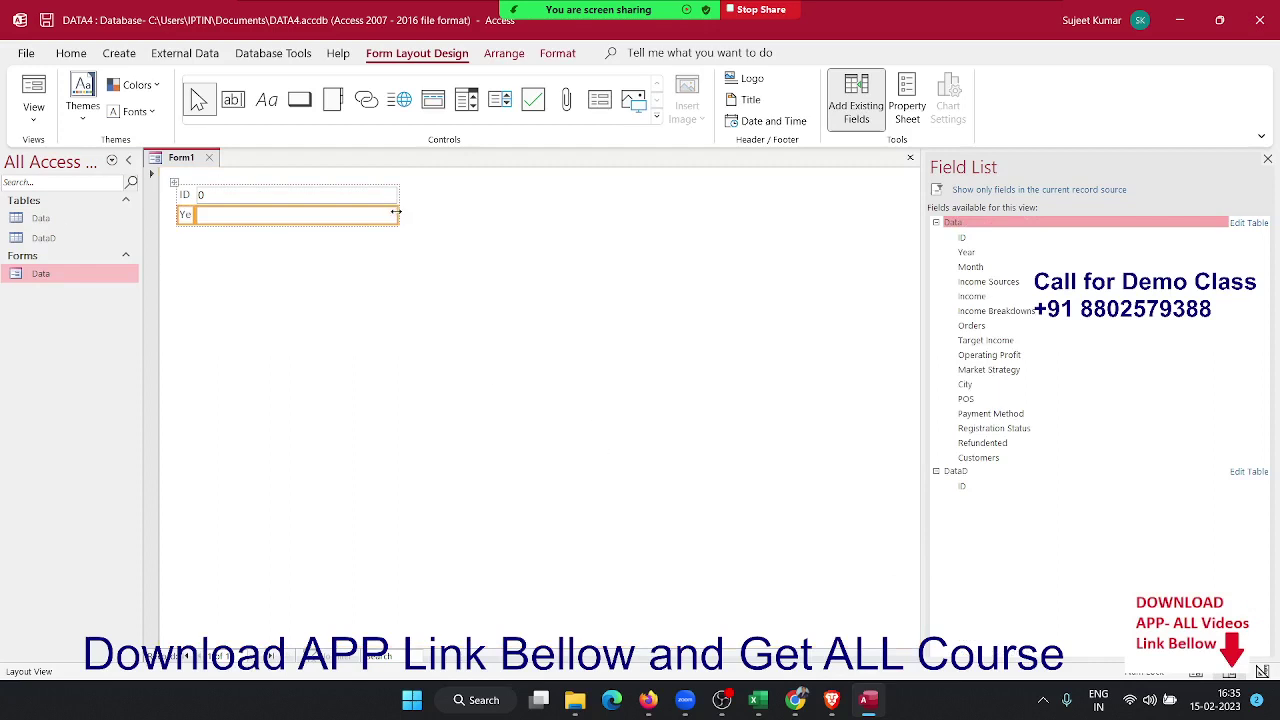
{"action": "left_click_drag", "start_coordinate": [396, 211], "coordinate": [412, 211]}
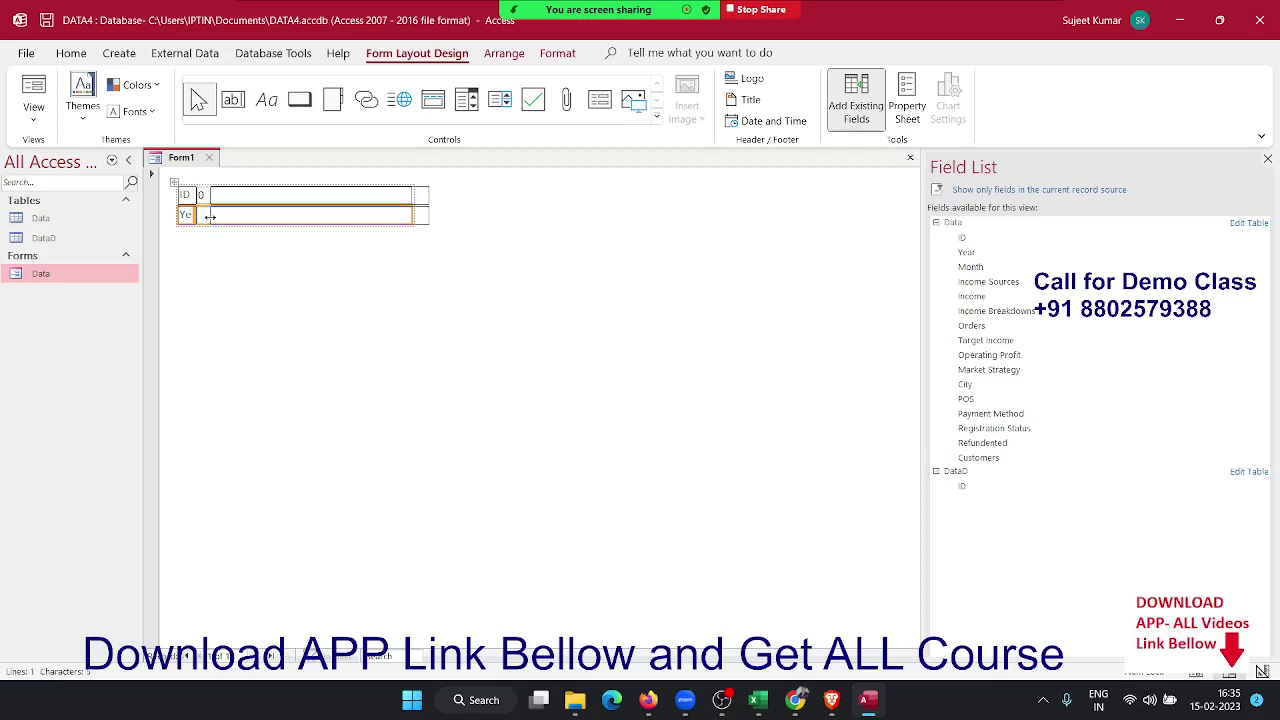
{"action": "left_click_drag", "start_coordinate": [193, 214], "coordinate": [200, 215]}
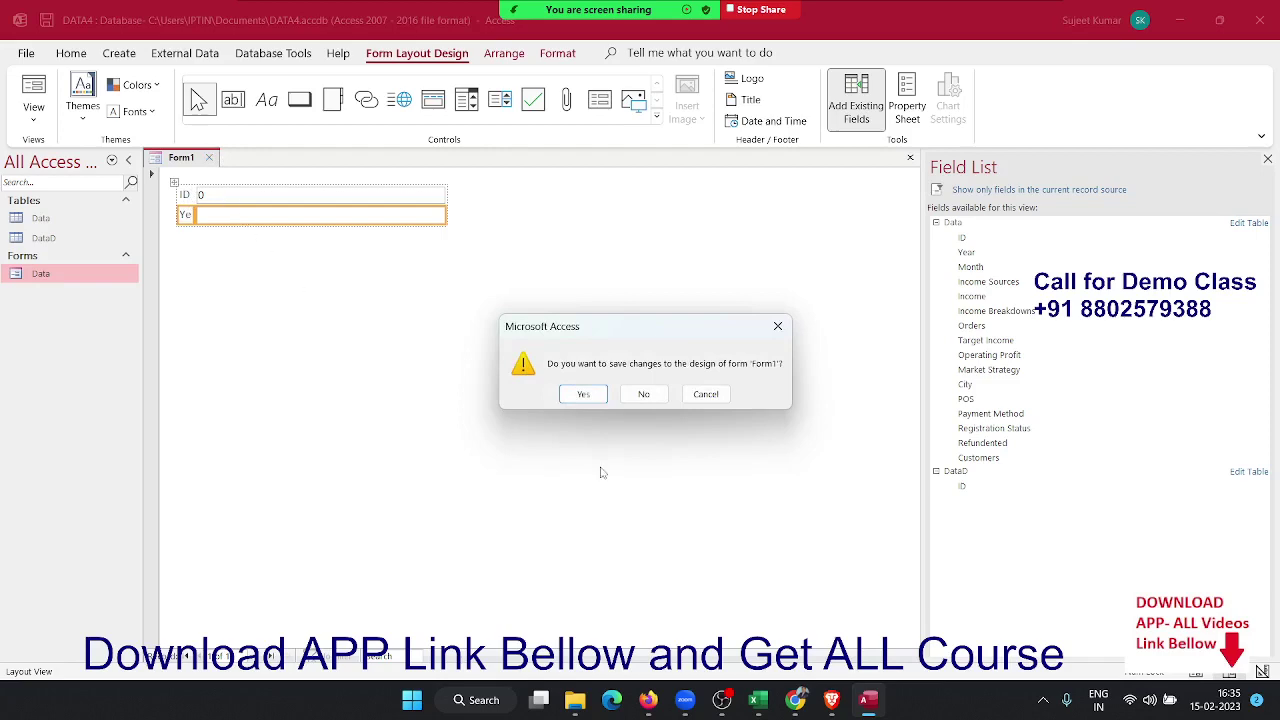
Discard Form1 unsaved and start a new Form Design with the Detail grid widened to about 19 cm
{"action": "left_click", "coordinate": [644, 396]}
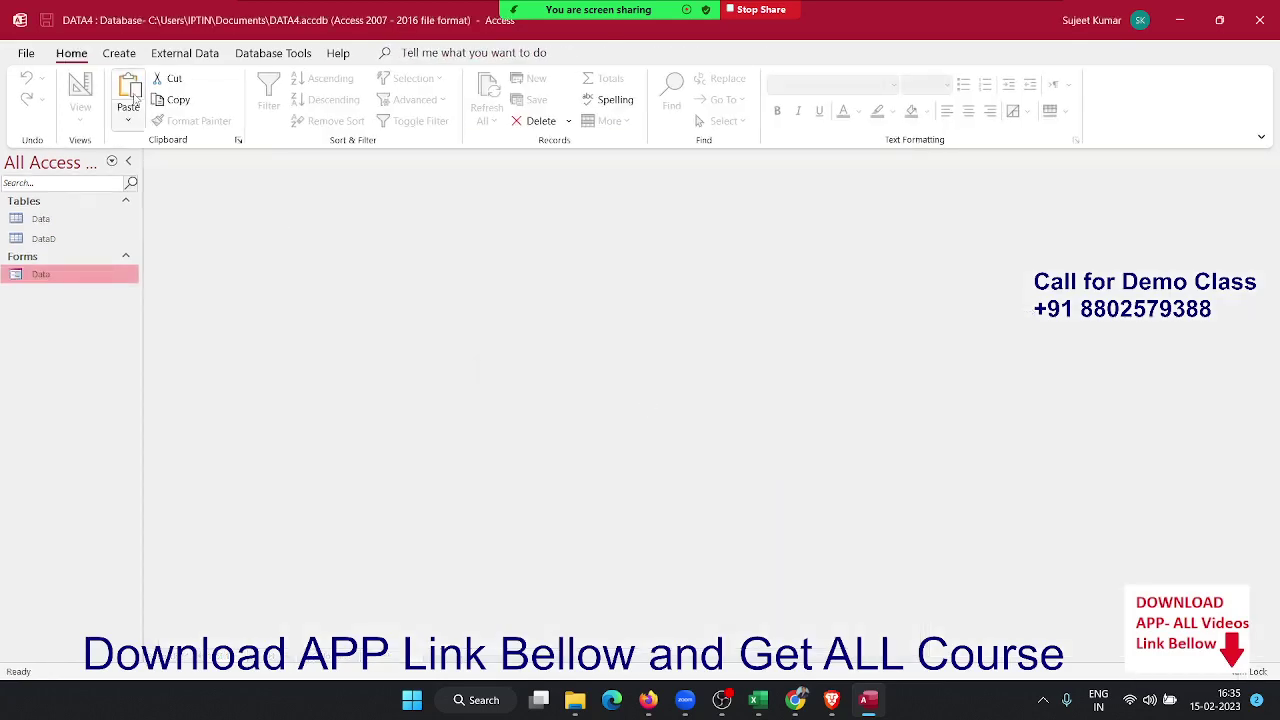
{"action": "left_click", "coordinate": [119, 53]}
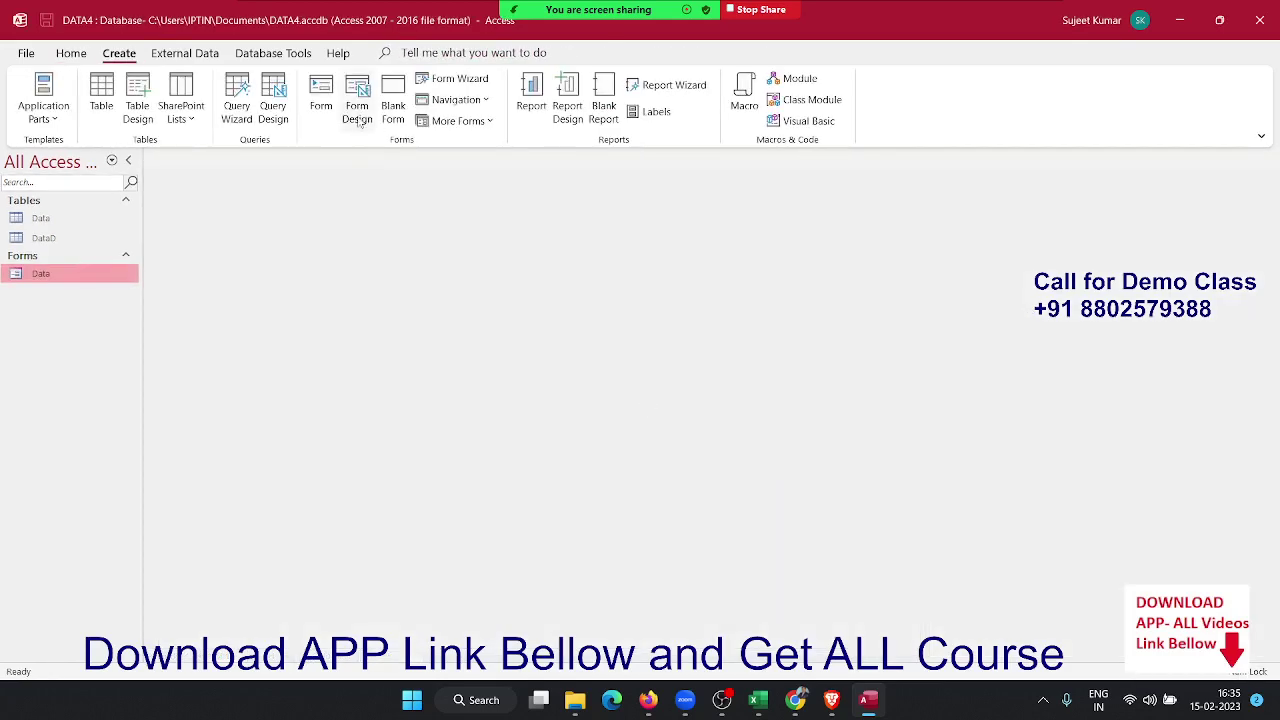
{"action": "left_click", "coordinate": [357, 112]}
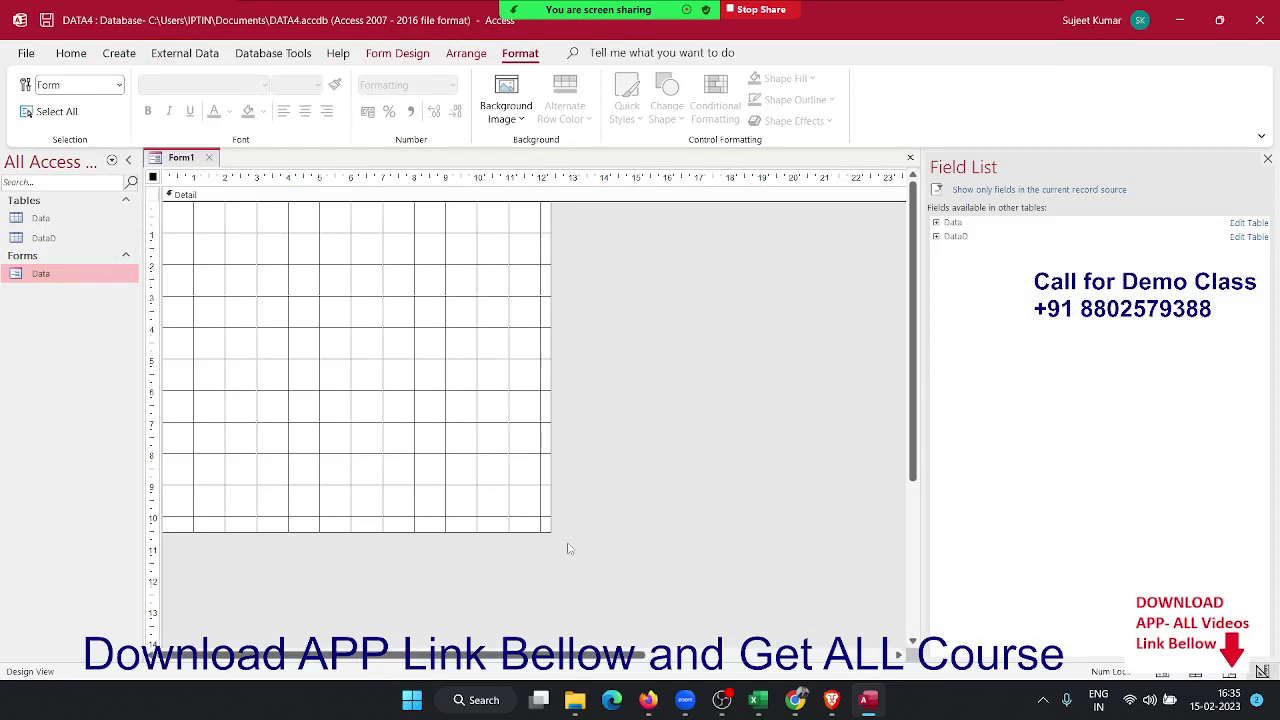
{"action": "left_click", "coordinate": [538, 524]}
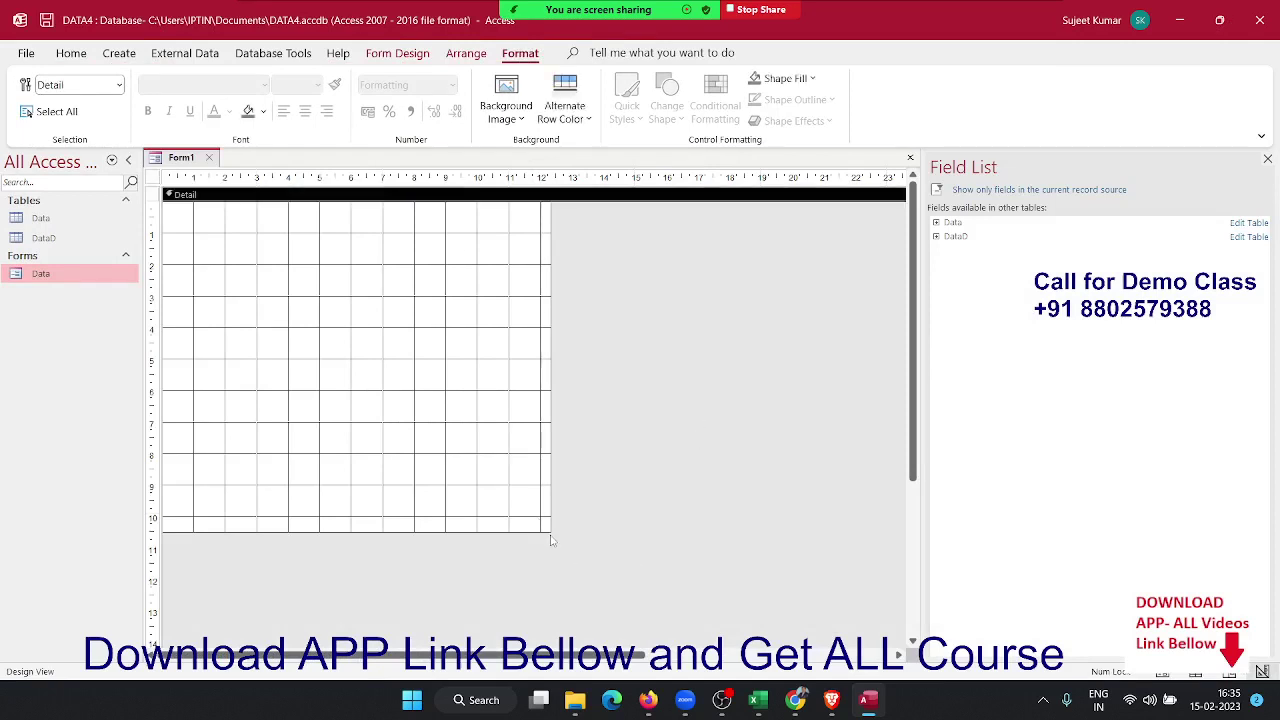
{"action": "left_click_drag", "start_coordinate": [550, 526], "coordinate": [783, 524]}
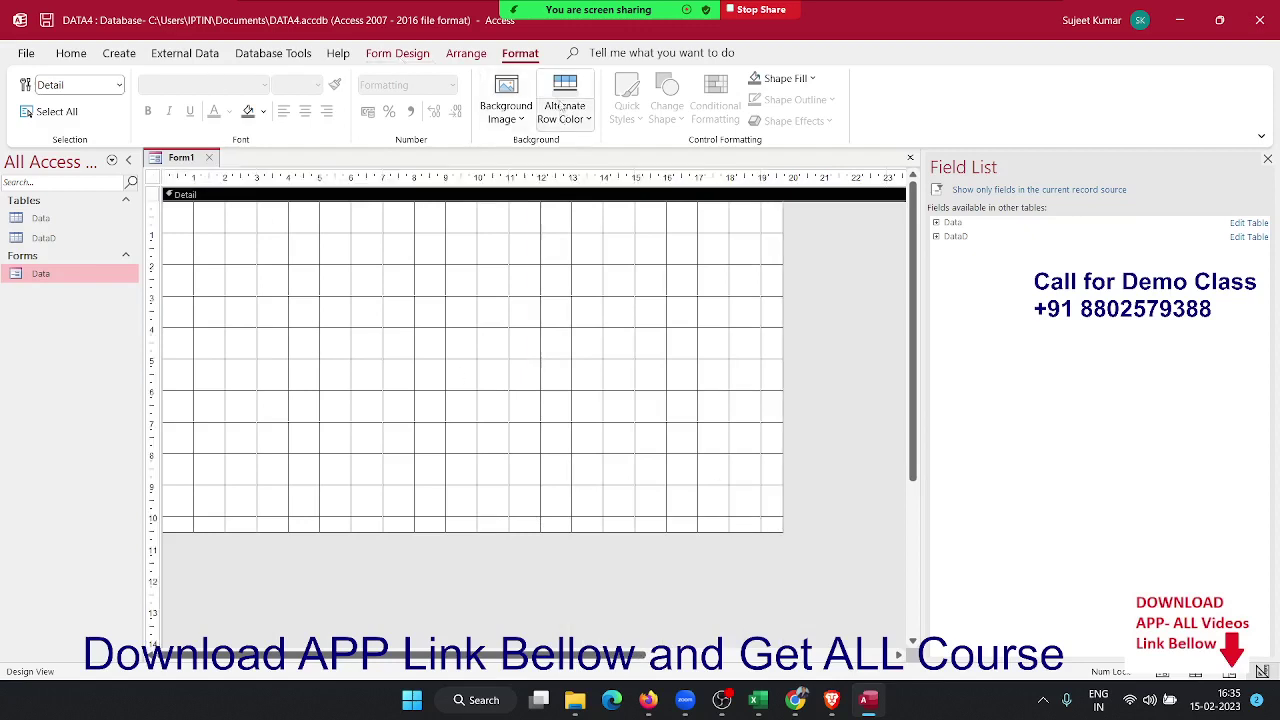
Look over the Create and Arrange options, then return to the form design controls
{"action": "left_click", "coordinate": [118, 53]}
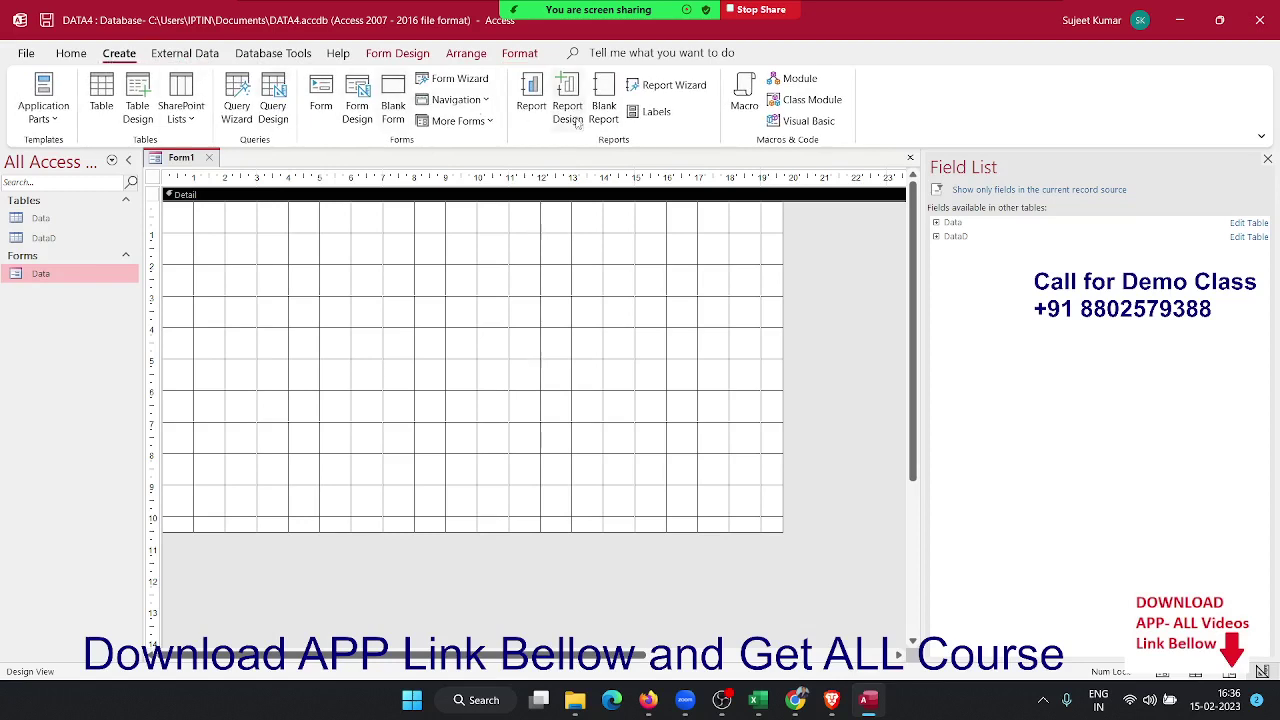
{"action": "left_click", "coordinate": [466, 53]}
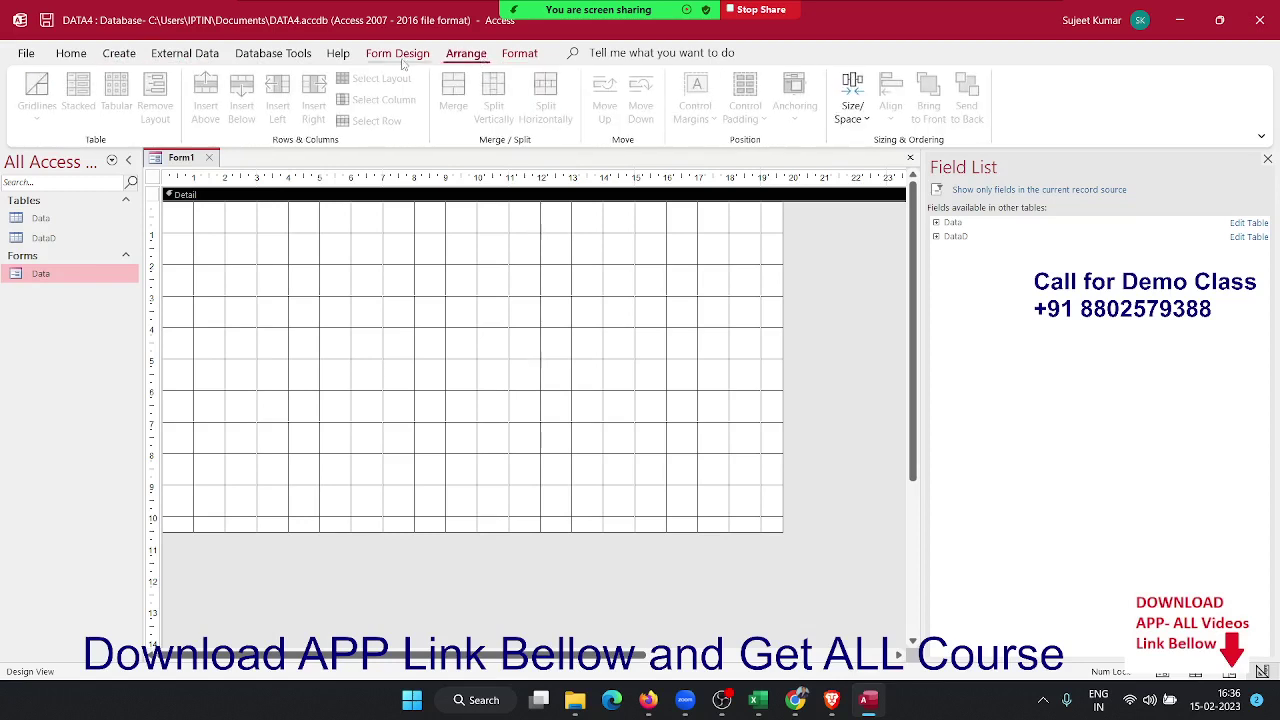
{"action": "left_click", "coordinate": [399, 55]}
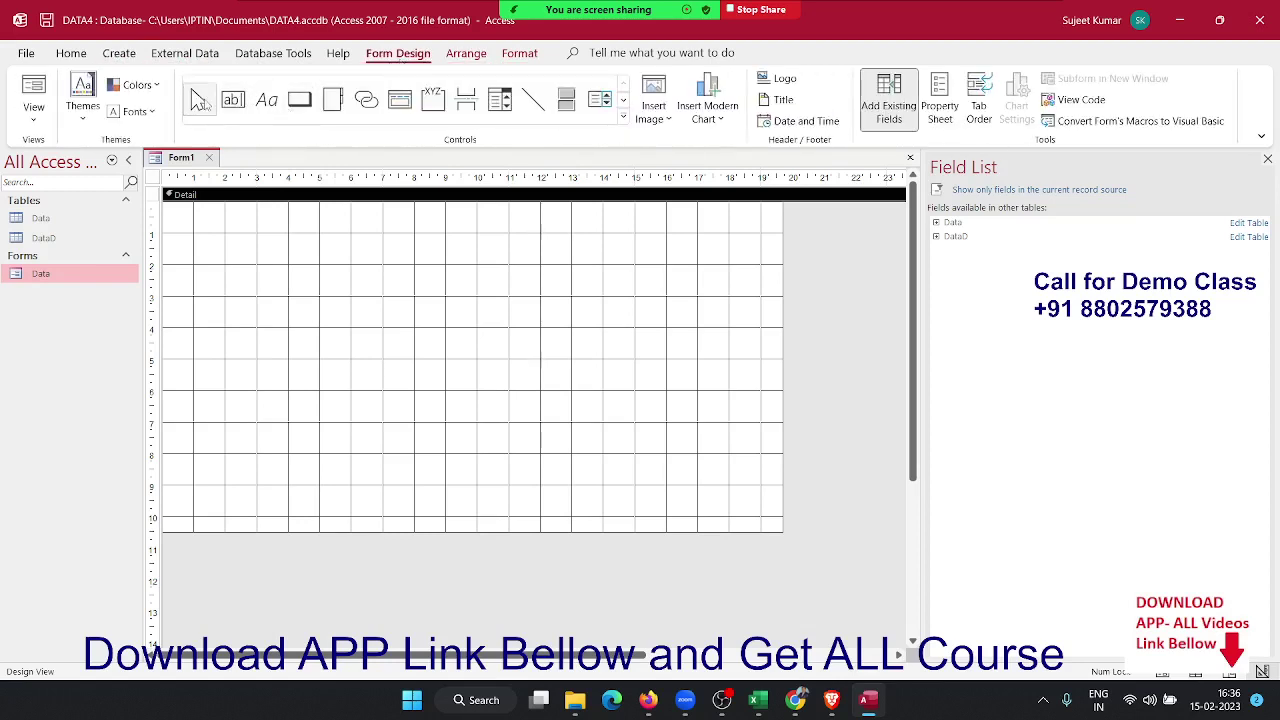
Draw a label across the top of the form reading 'Search and Edit' and select it
{"action": "left_click", "coordinate": [267, 100]}
{"action": "mouse_move", "coordinate": [290, 218]}
{"action": "left_mouse_down"}
{"action": "mouse_move", "coordinate": [485, 262]}
{"action": "mouse_move", "coordinate": [586, 251]}
{"action": "left_mouse_up"}
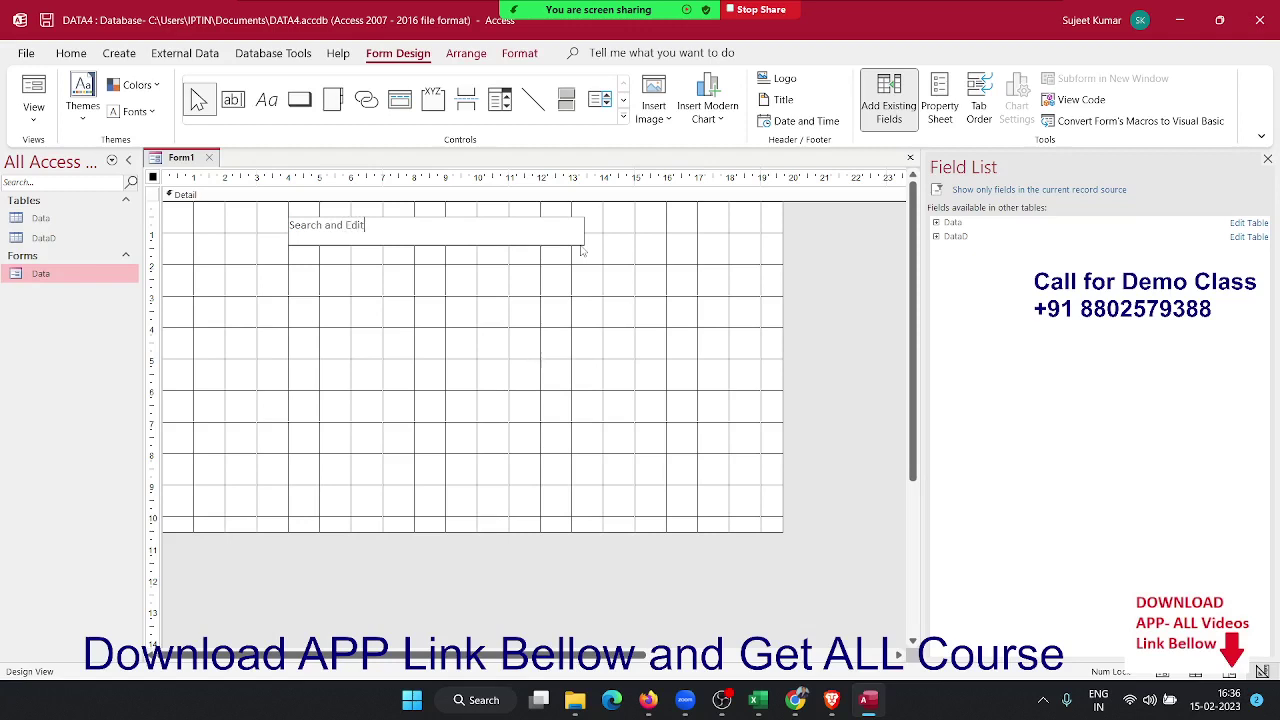
{"action": "left_click", "coordinate": [524, 264]}
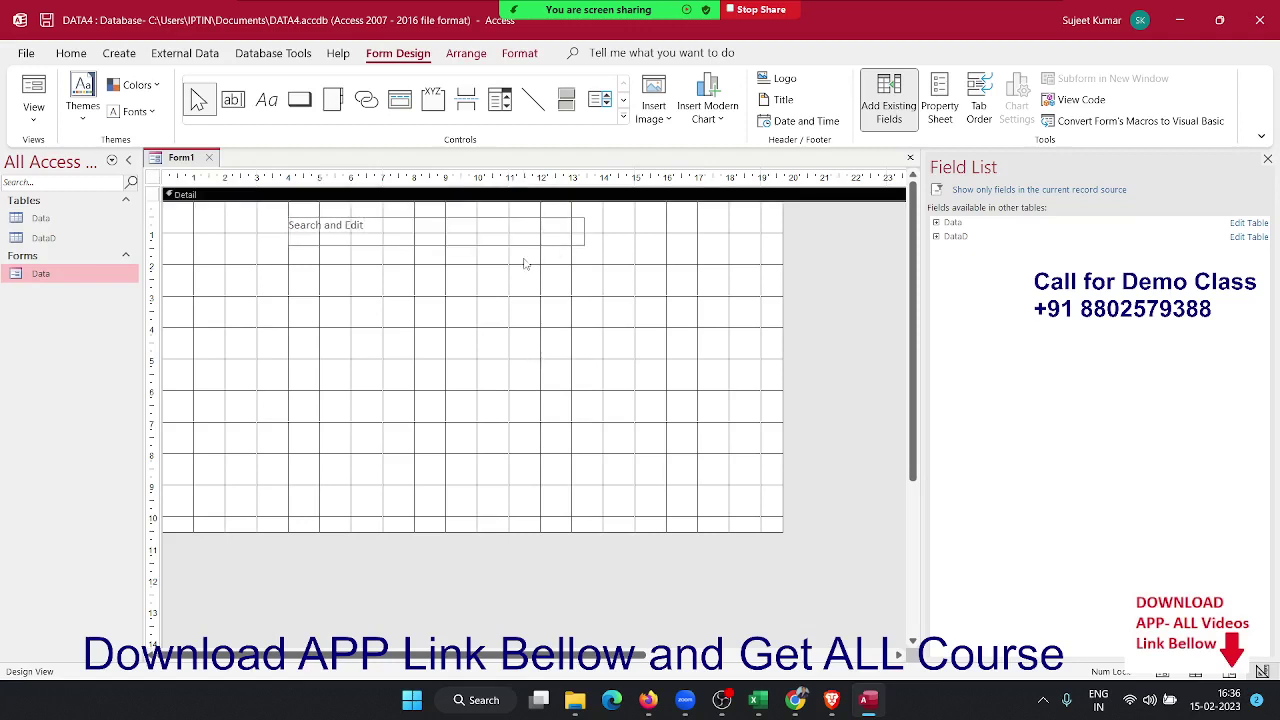
{"action": "left_click", "coordinate": [540, 227]}
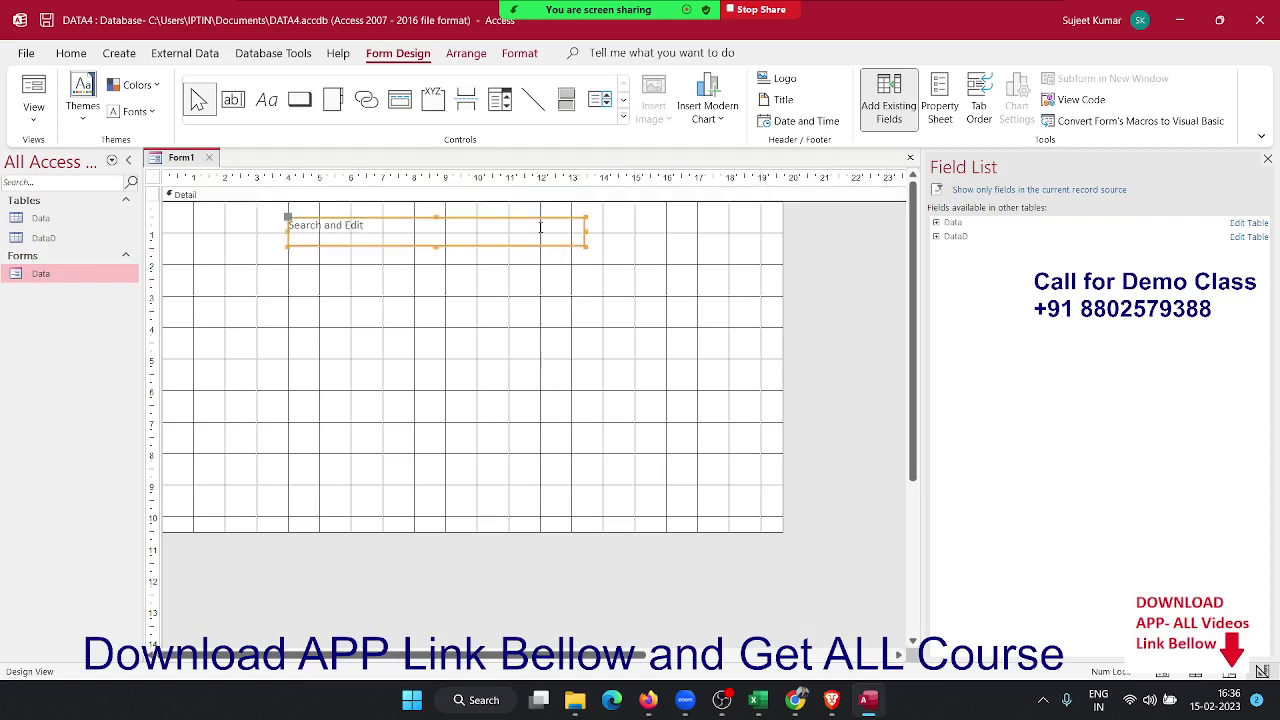
Set the 'Search and Edit' heading's Font Size to 24 in its Property Sheet Format settings
{"action": "left_click", "coordinate": [942, 108]}
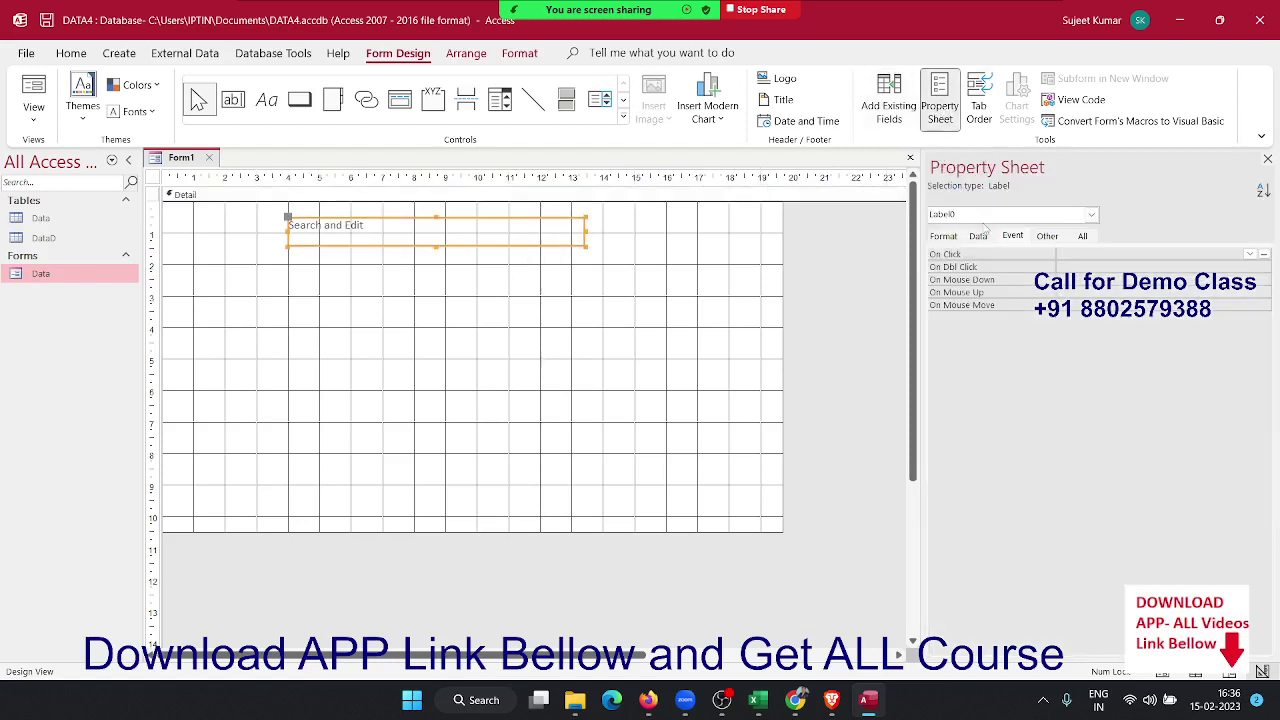
{"action": "left_click", "coordinate": [943, 240]}
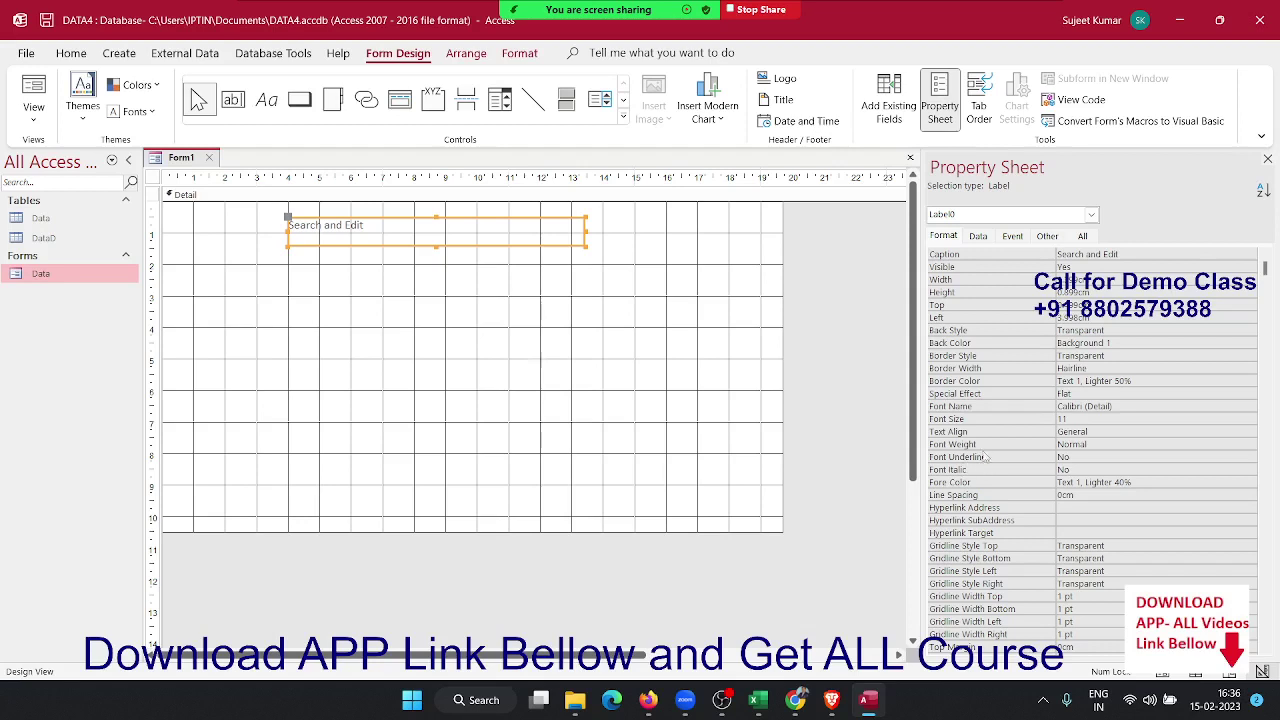
{"action": "double_click", "coordinate": [1127, 420]}
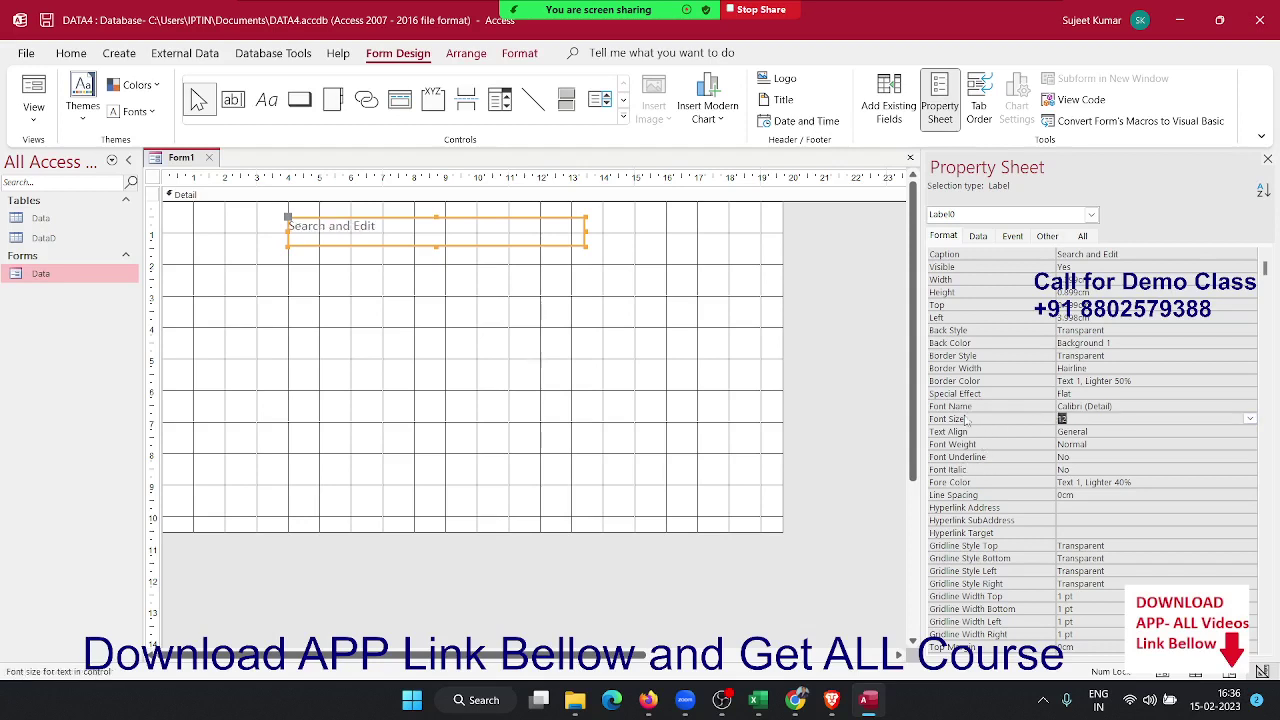
{"action": "type", "text": "24"}
{"action": "key", "text": "Return"}
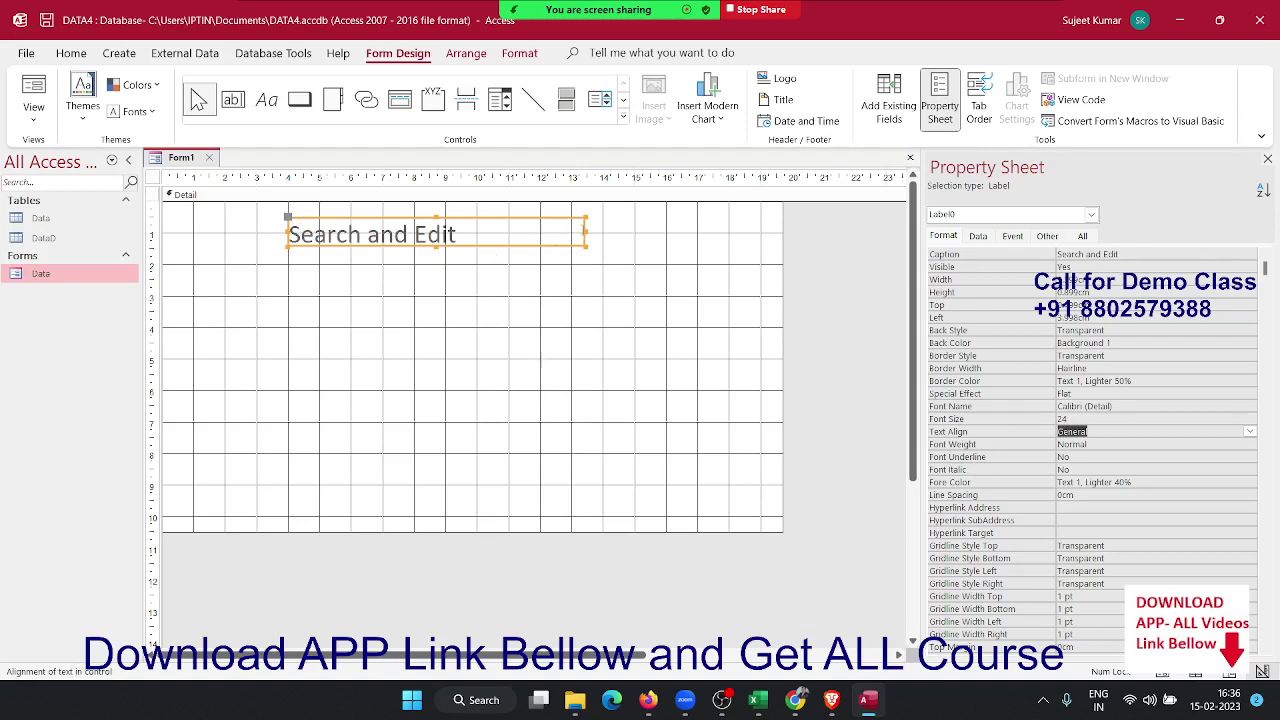
{"action": "left_click", "coordinate": [466, 318]}
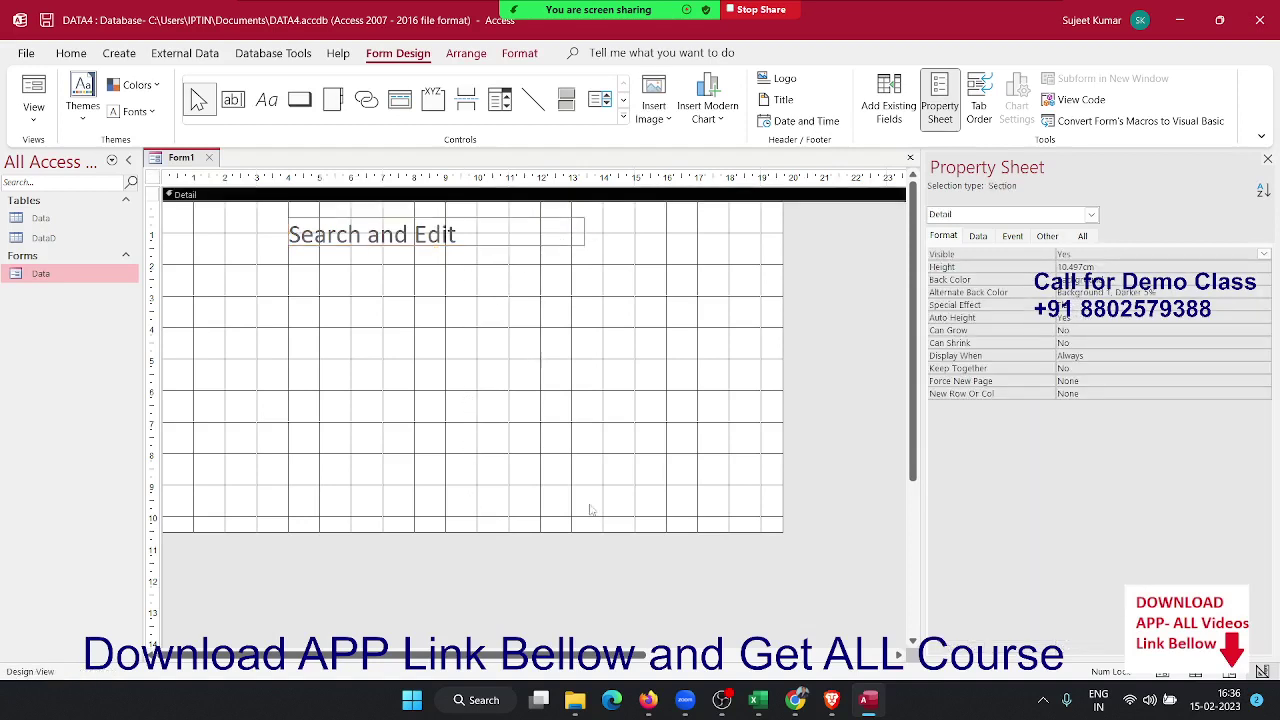
Place the ID field and the Data table's Year field below it on the form
{"action": "left_click", "coordinate": [886, 110]}
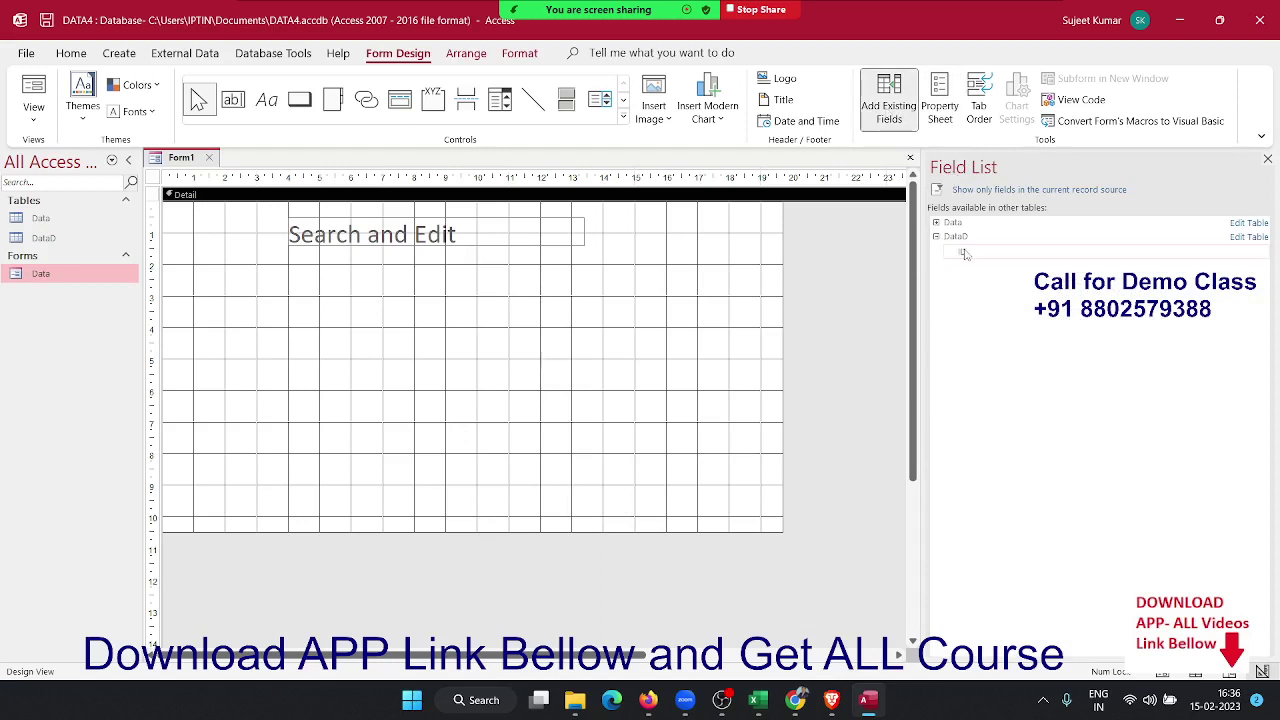
{"action": "left_click_drag", "start_coordinate": [961, 251], "coordinate": [246, 277]}
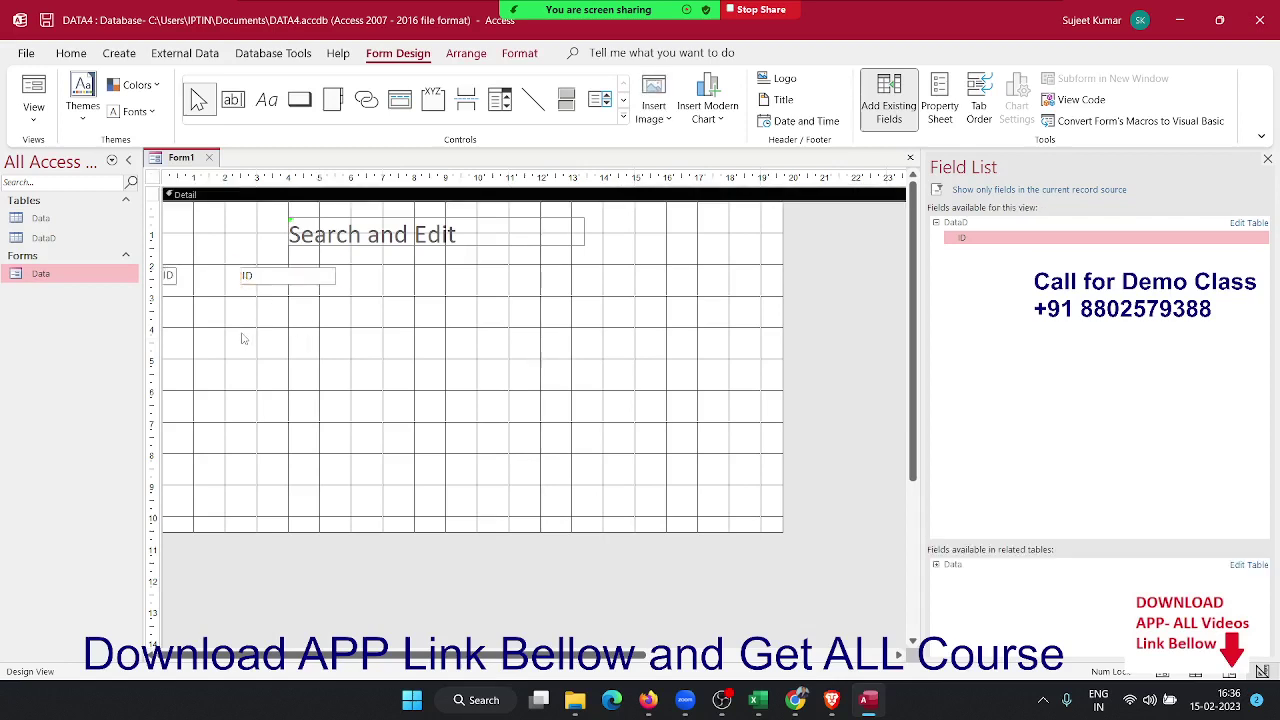
{"action": "left_click", "coordinate": [937, 566]}
{"action": "left_click_drag", "start_coordinate": [966, 594], "coordinate": [223, 365]}
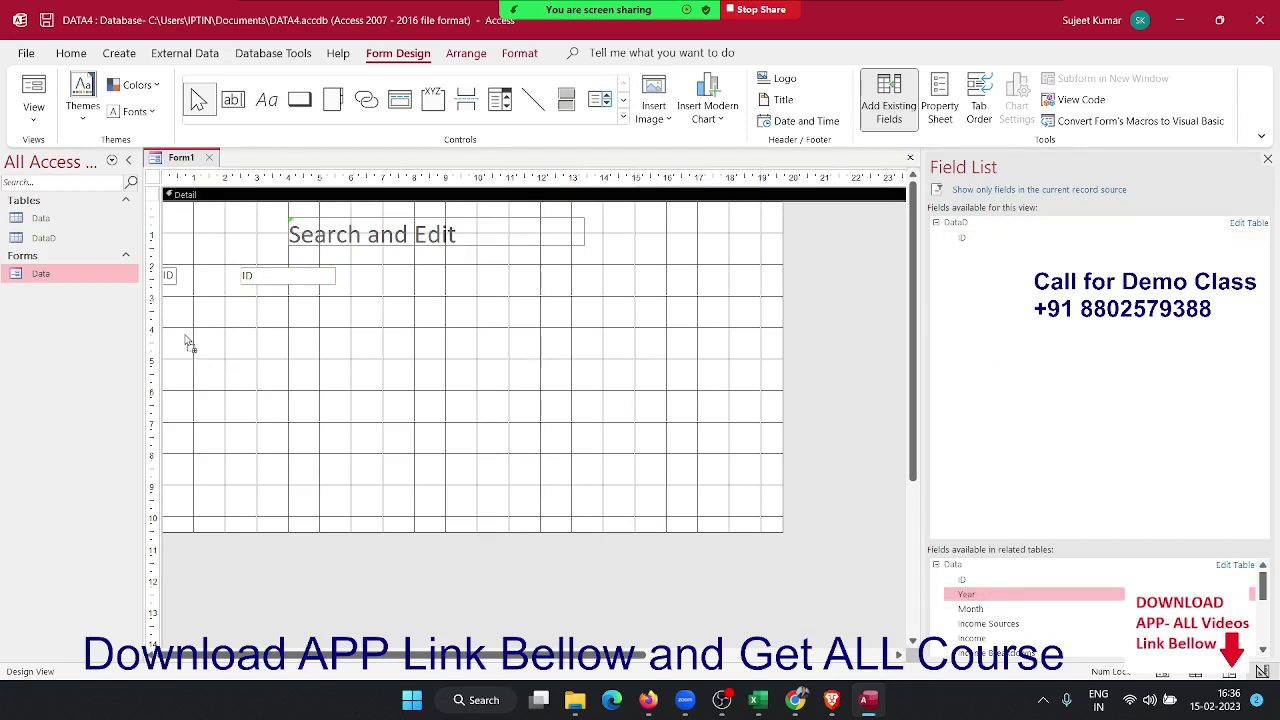
{"action": "left_click_drag", "start_coordinate": [203, 362], "coordinate": [193, 335]}
{"action": "left_click", "coordinate": [418, 400]}
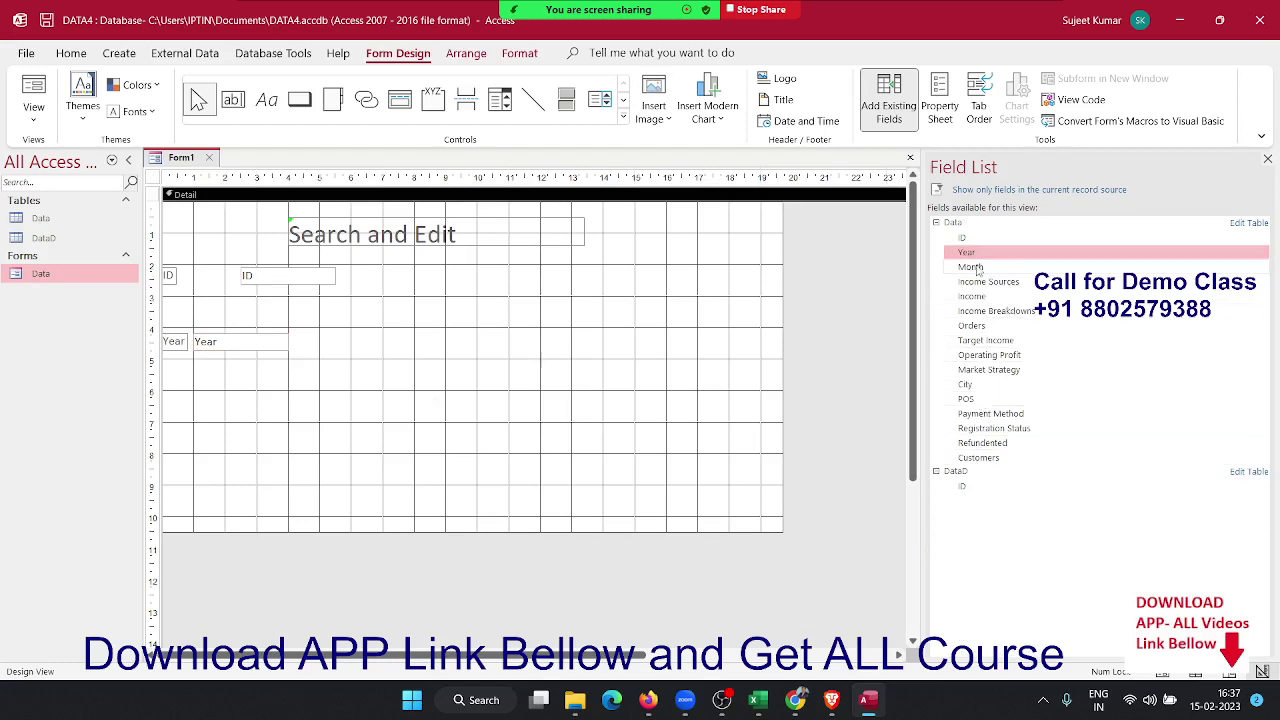
Add the Month field beside Year and move its text box closer to its label
{"action": "mouse_move", "coordinate": [970, 267]}
{"action": "left_mouse_down"}
{"action": "mouse_move", "coordinate": [490, 350]}
{"action": "mouse_move", "coordinate": [415, 341]}
{"action": "left_mouse_up"}
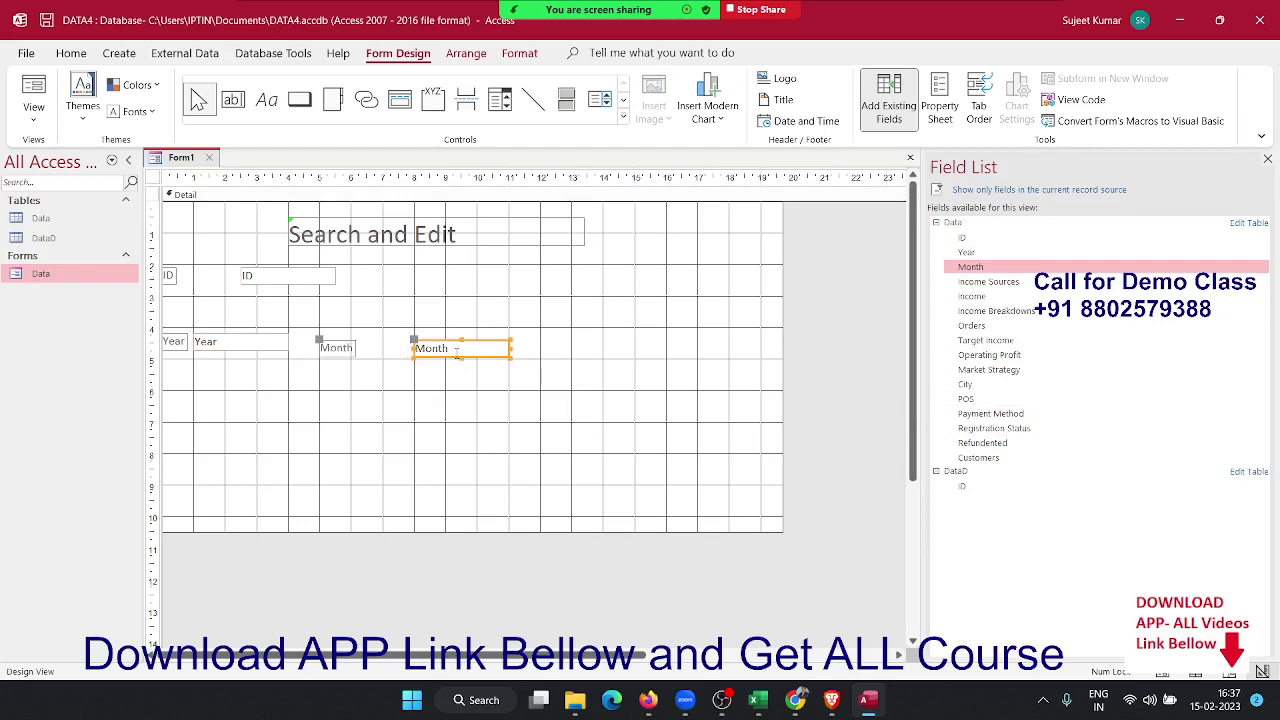
{"action": "key", "text": "Up"}
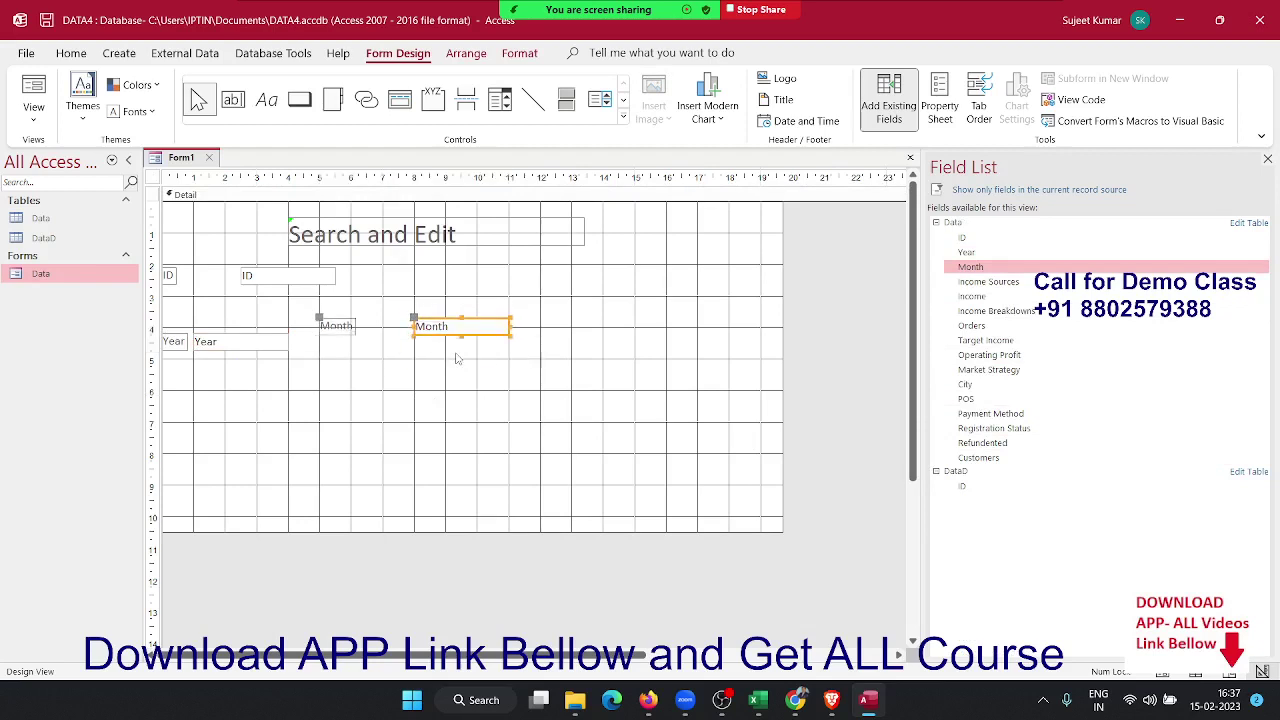
{"action": "key", "text": "Down"}
{"action": "key", "text": "Down"}
{"action": "key", "text": "Down"}
{"action": "key", "text": "Down"}
{"action": "key", "text": "Left"}
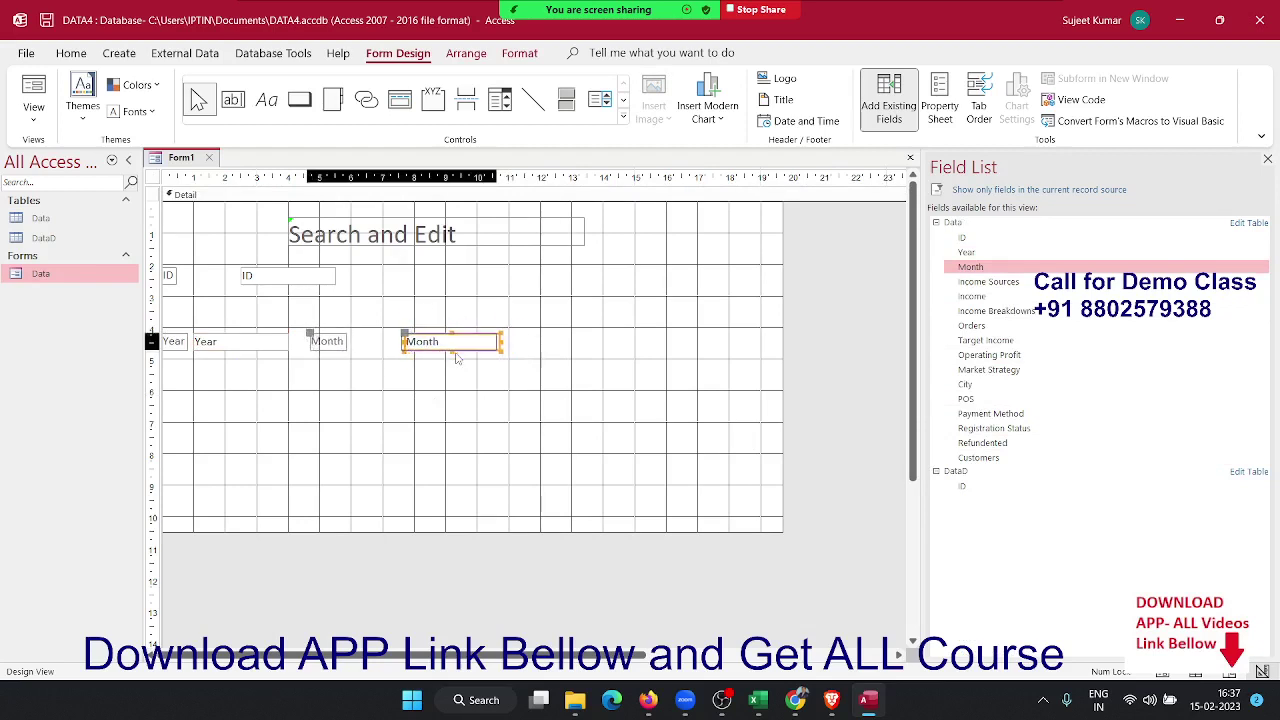
{"action": "key", "text": "Left"}
{"action": "key", "text": "Left"}
{"action": "left_click", "coordinate": [463, 410]}
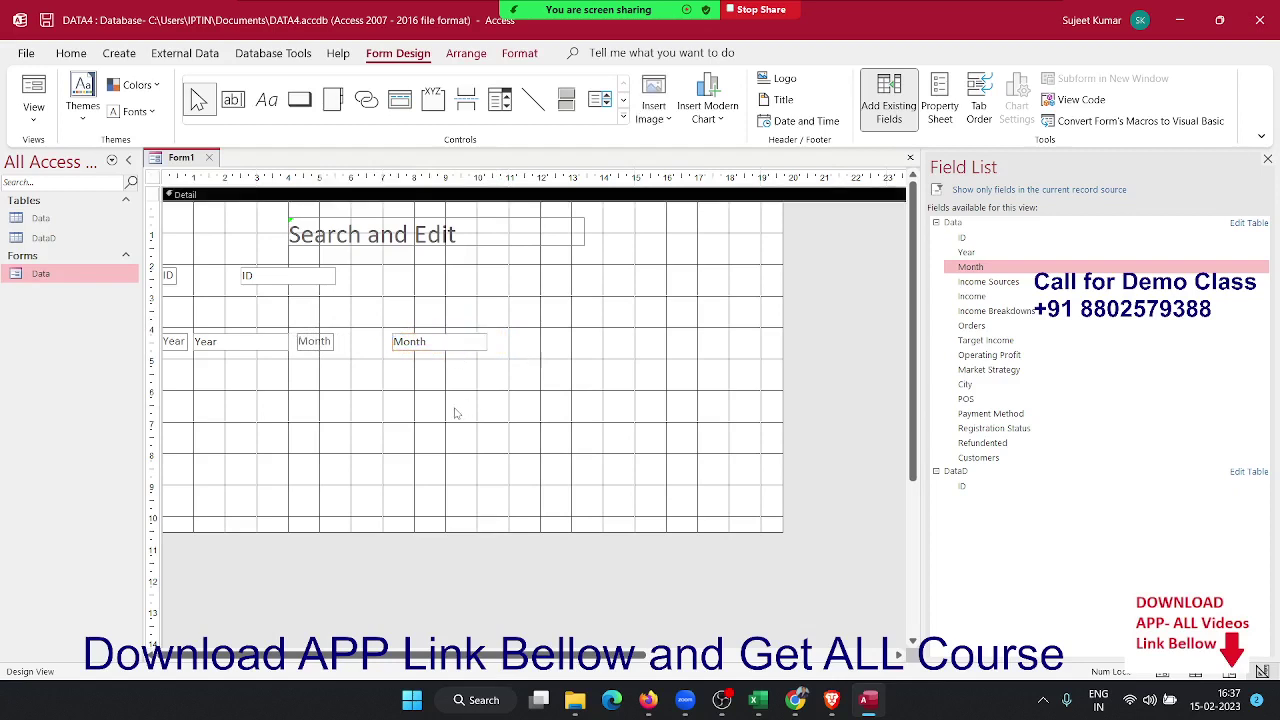
{"action": "left_click", "coordinate": [396, 350]}
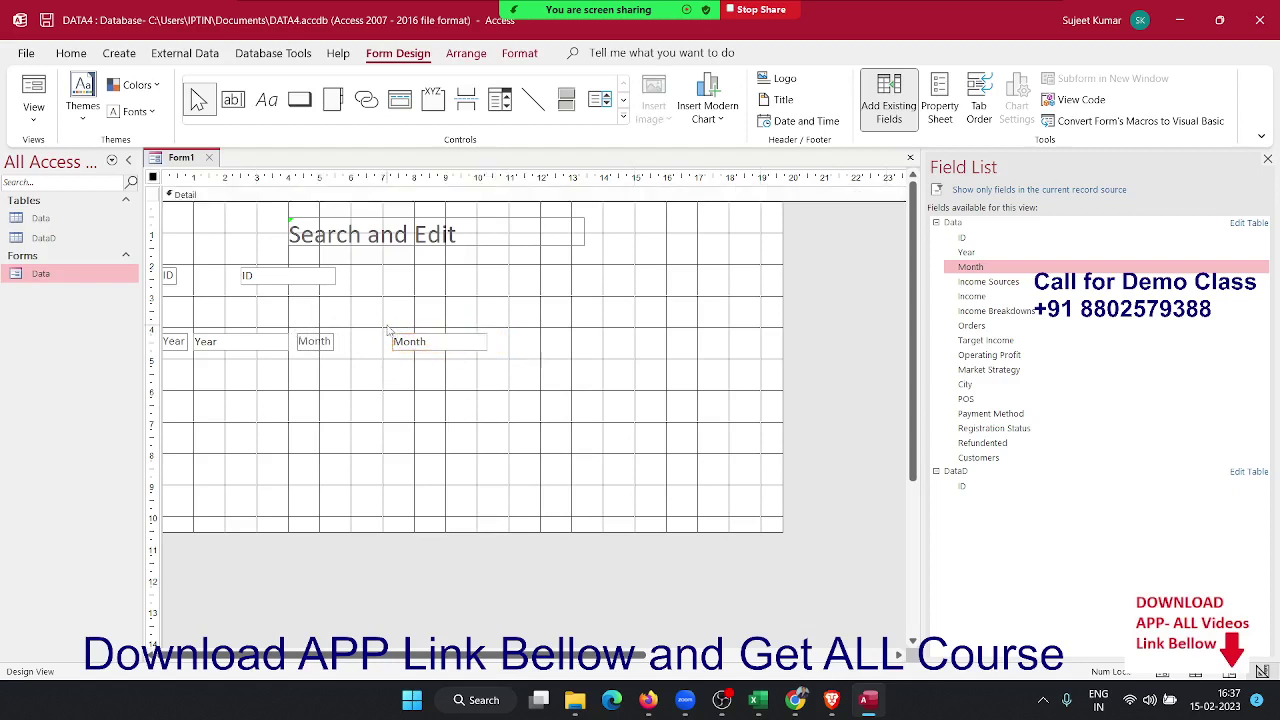
{"action": "left_click", "coordinate": [395, 345]}
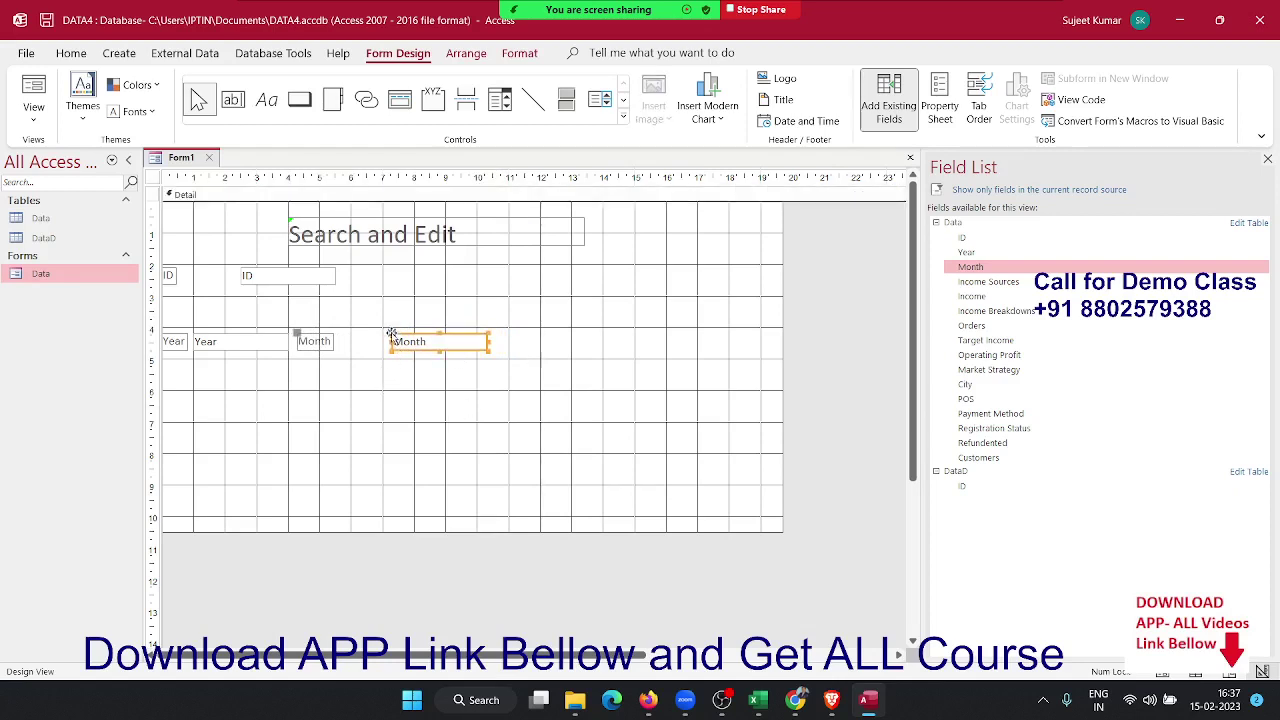
{"action": "left_click_drag", "start_coordinate": [391, 334], "coordinate": [348, 338]}
{"action": "left_click", "coordinate": [422, 418]}
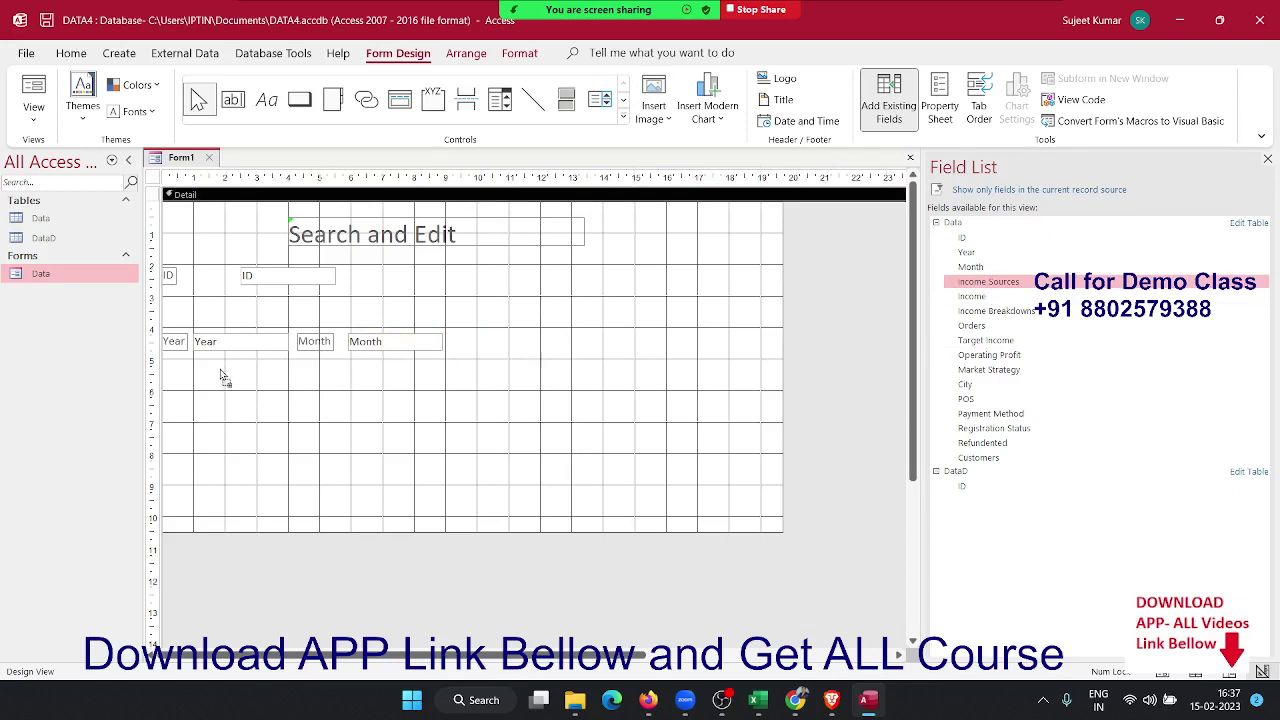
Add Income Sources below Year and Income beside it, each text box aligned to its label
{"action": "mouse_move", "coordinate": [338, 381]}
{"action": "left_mouse_down"}
{"action": "mouse_move", "coordinate": [222, 377]}
{"action": "mouse_move", "coordinate": [243, 378]}
{"action": "left_mouse_up"}
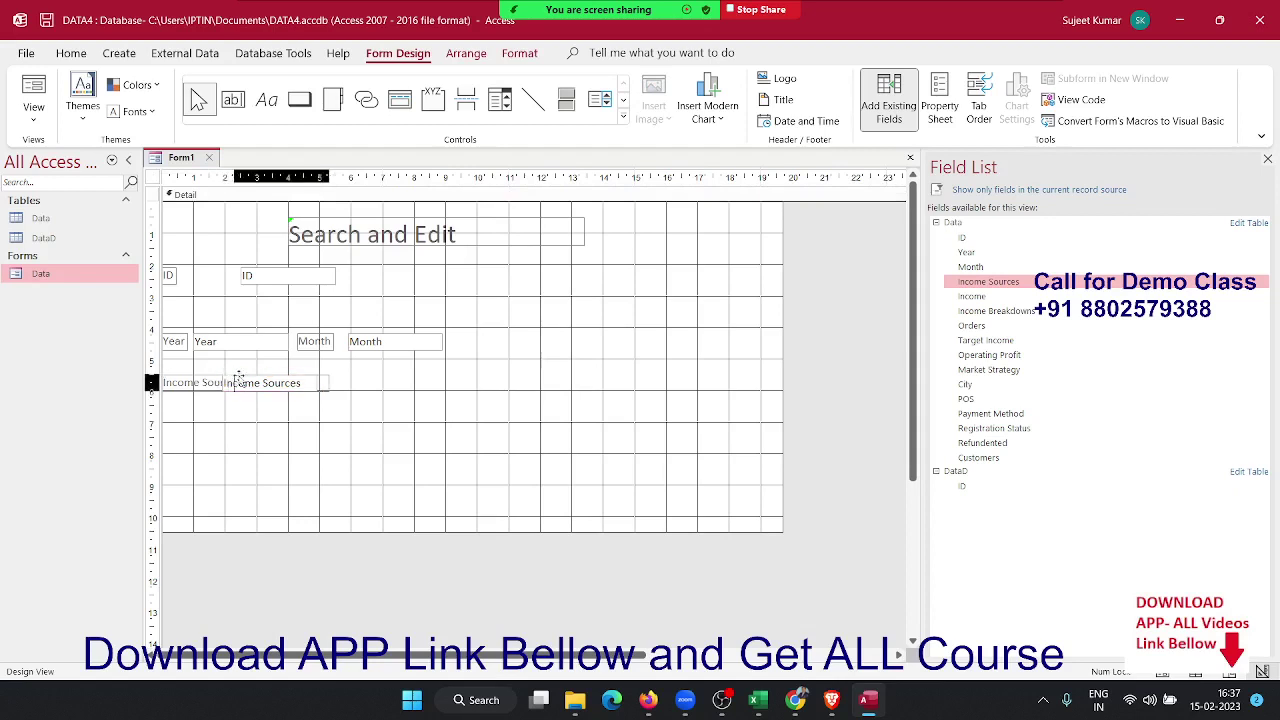
{"action": "left_click_drag", "start_coordinate": [222, 375], "coordinate": [250, 376]}
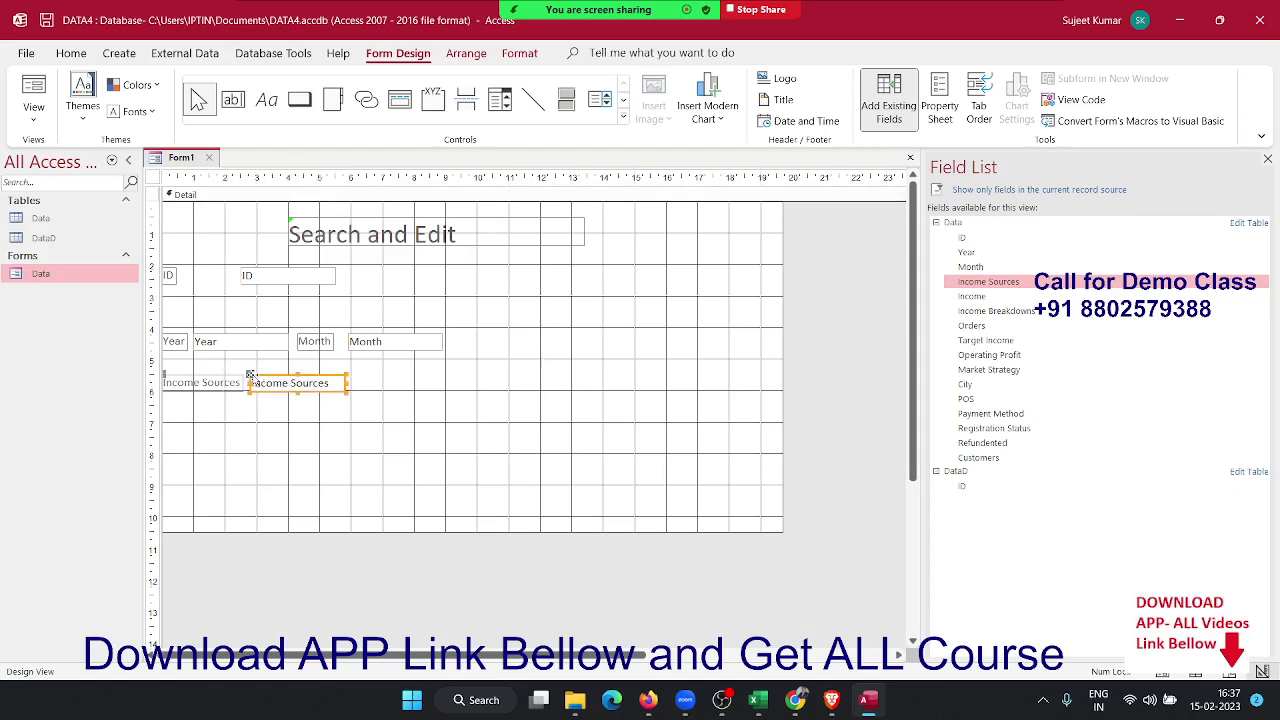
{"action": "left_click", "coordinate": [308, 411]}
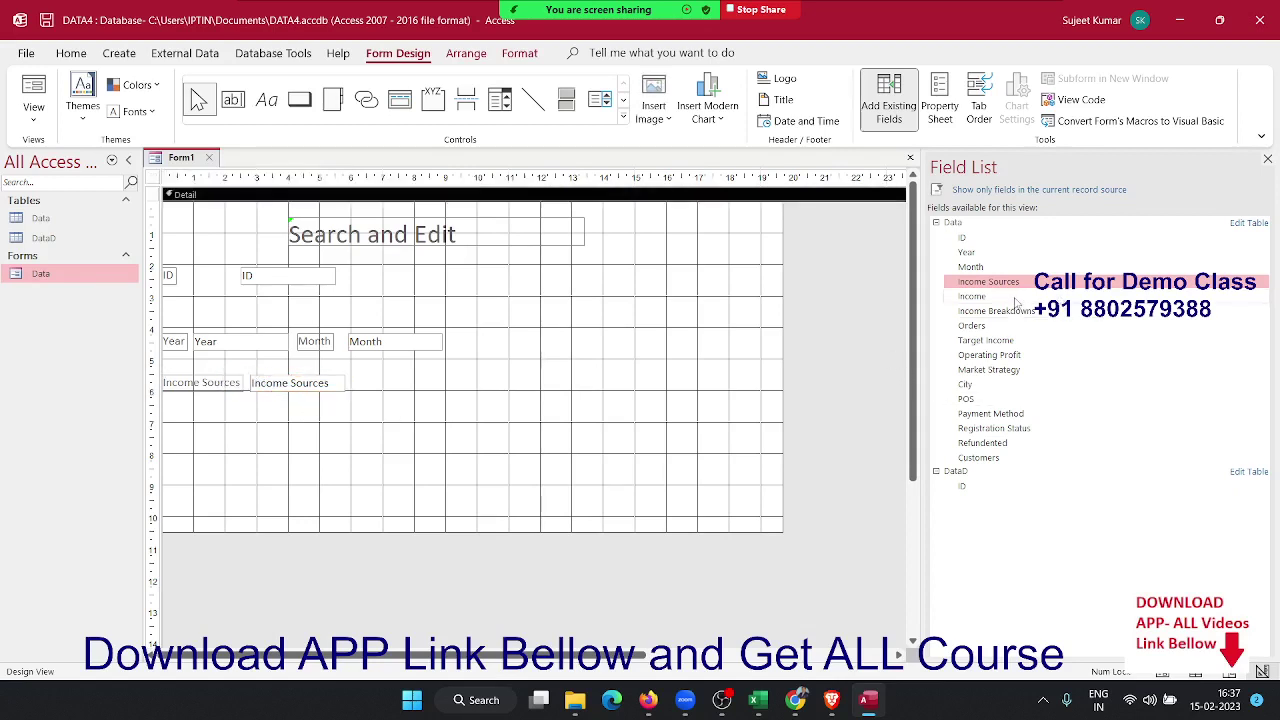
{"action": "left_click_drag", "start_coordinate": [1015, 300], "coordinate": [502, 397]}
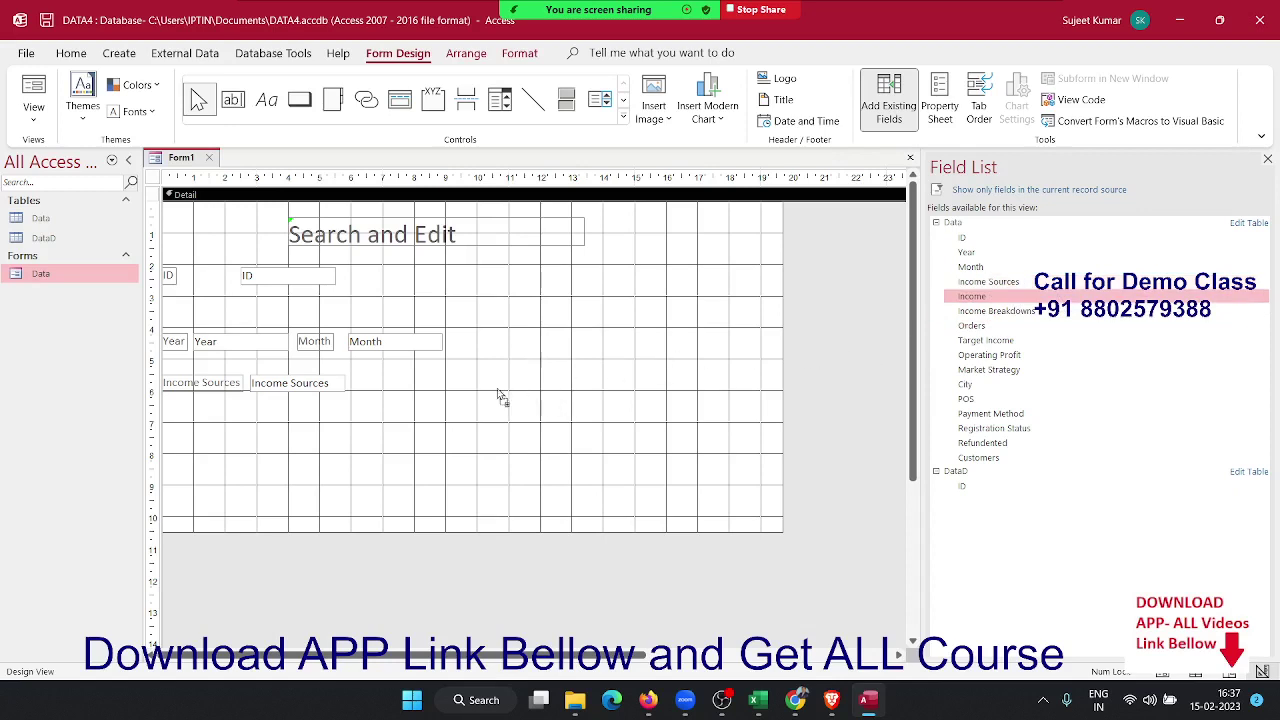
{"action": "left_click_drag", "start_coordinate": [502, 397], "coordinate": [470, 388]}
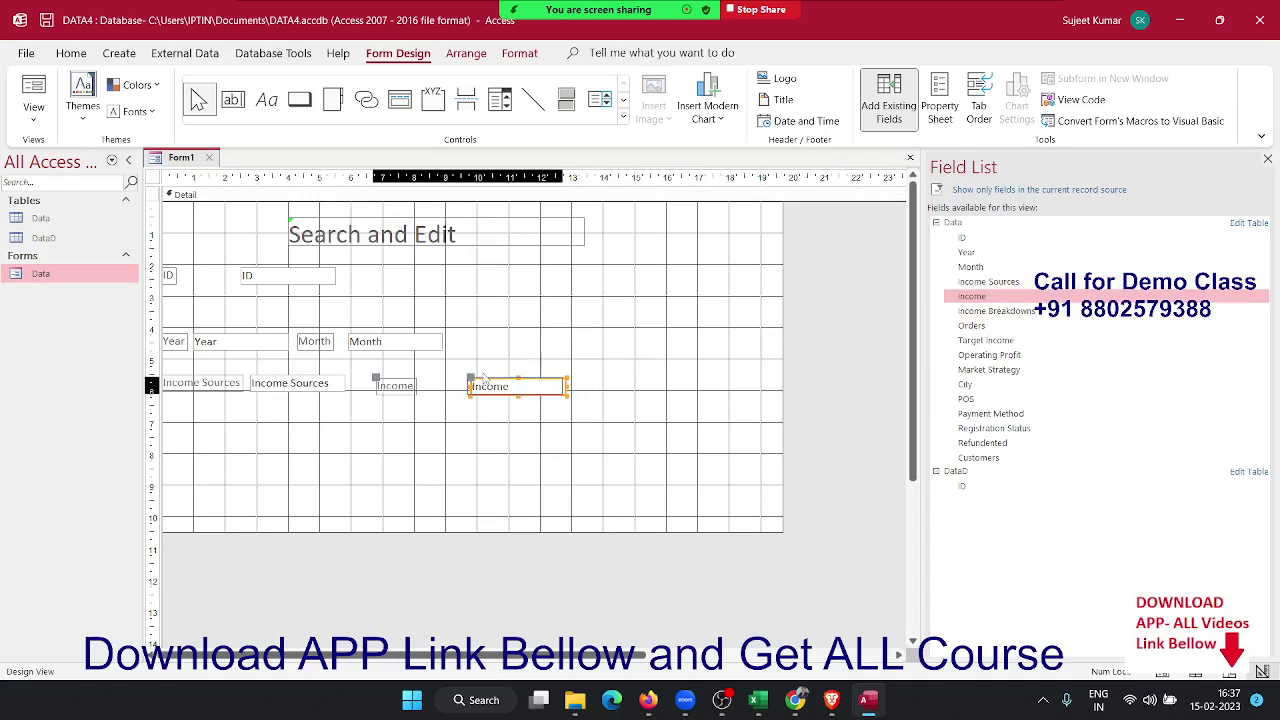
{"action": "key", "text": "Left"}
{"action": "key", "text": "Left"}
{"action": "key", "text": "Left"}
{"action": "key", "text": "Right"}
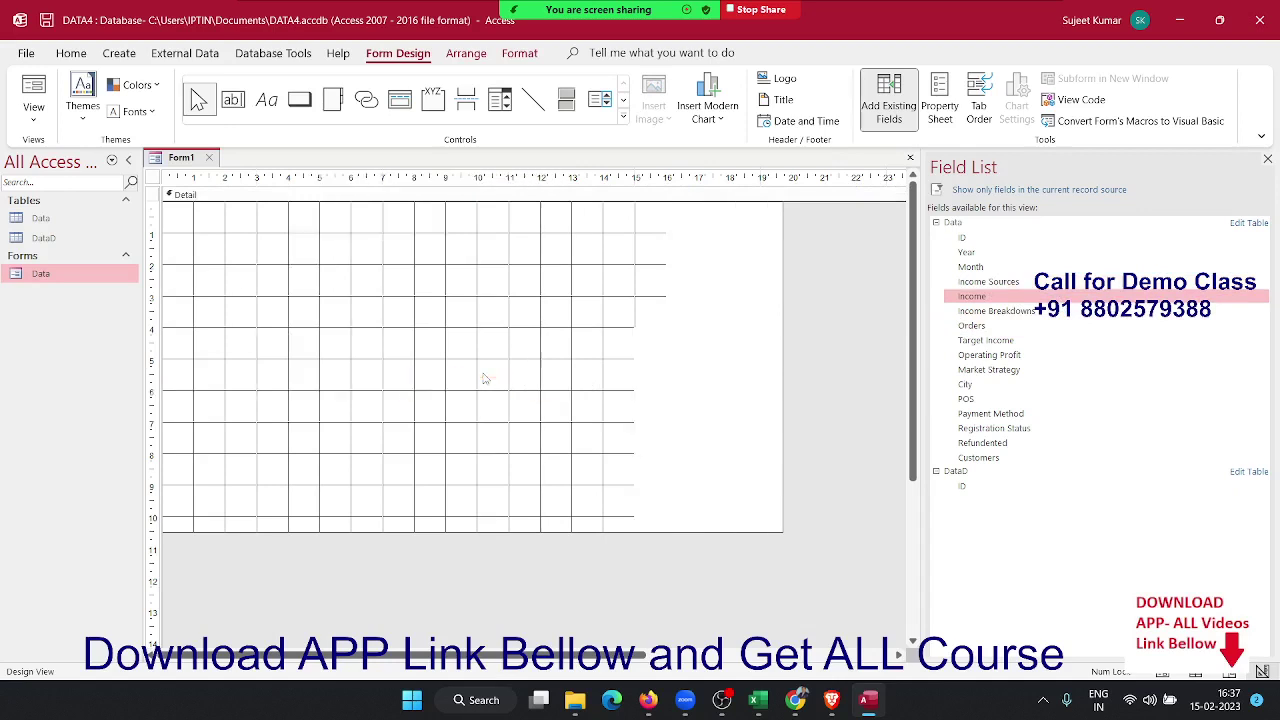
{"action": "key", "text": "Right"}
{"action": "key", "text": "Right"}
{"action": "key", "text": "Right"}
{"action": "key", "text": "Right"}
{"action": "key", "text": "Right"}
{"action": "key", "text": "Right"}
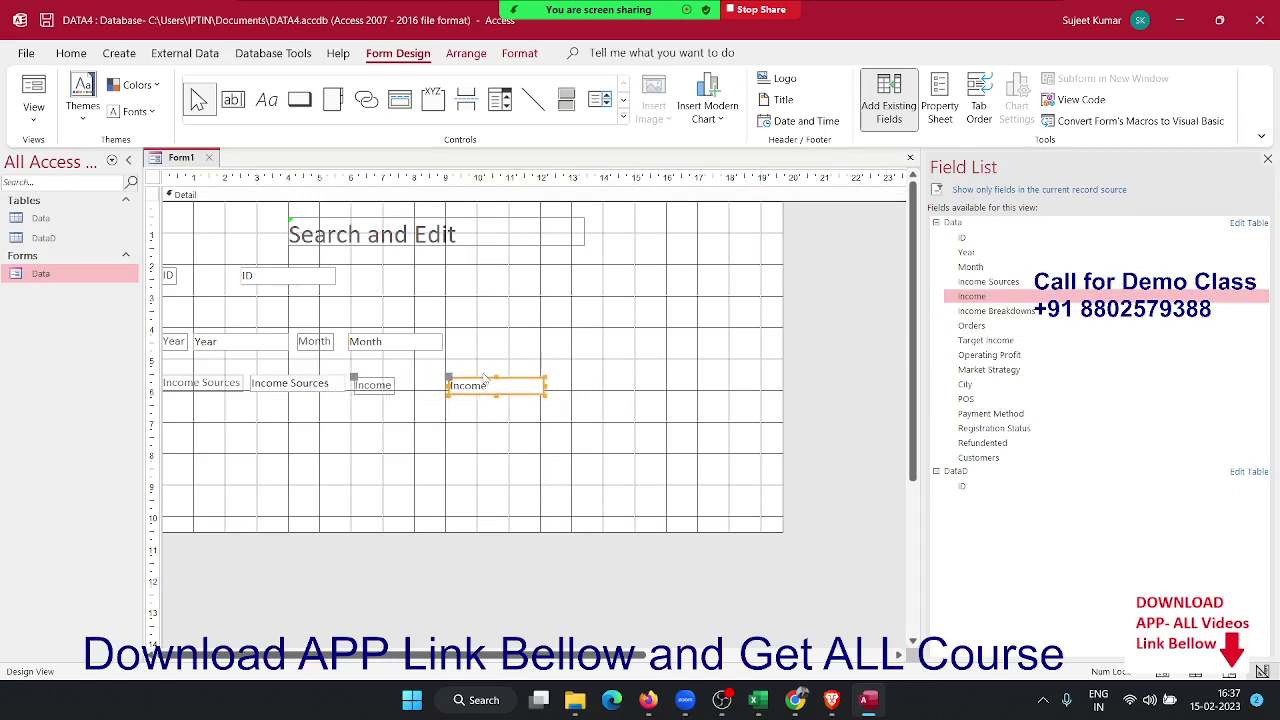
{"action": "key", "text": "Up"}
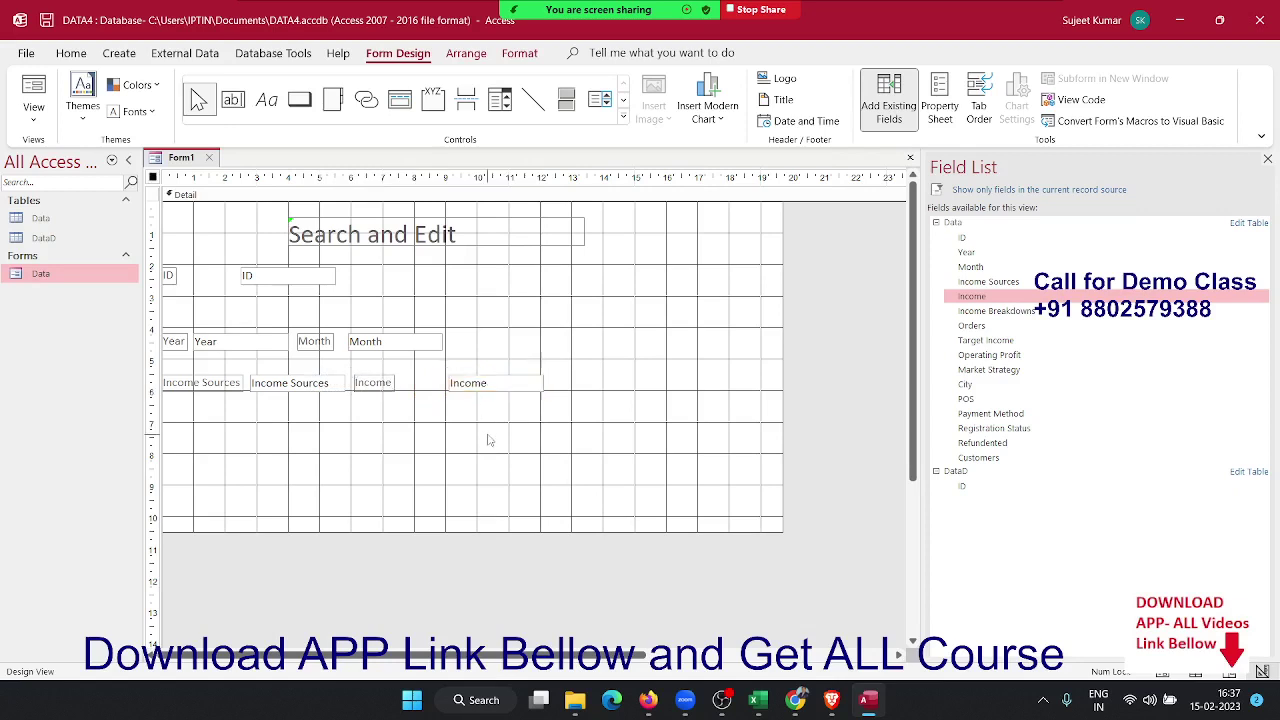
{"action": "left_click", "coordinate": [450, 373]}
{"action": "left_click_drag", "start_coordinate": [450, 373], "coordinate": [420, 373]}
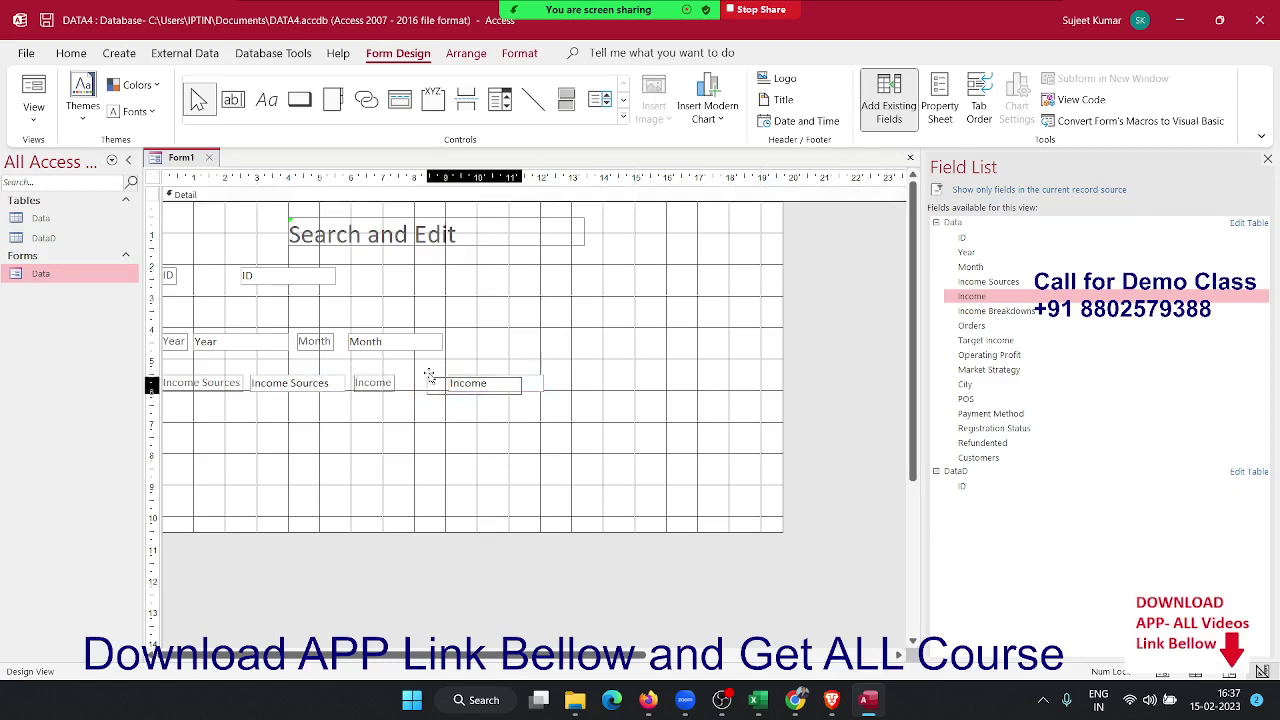
{"action": "left_click", "coordinate": [536, 470]}
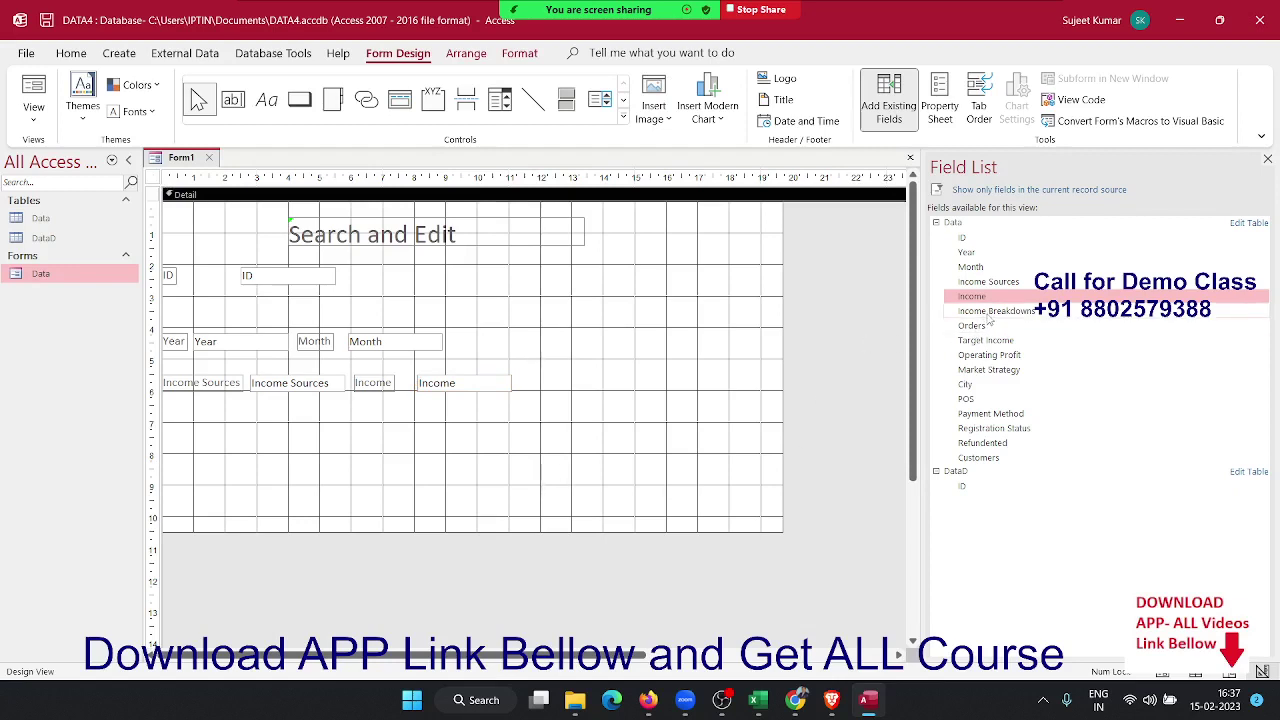
Add Income Breakdowns beside Income, lining its label and text box up together
{"action": "left_click_drag", "start_coordinate": [990, 311], "coordinate": [686, 376]}
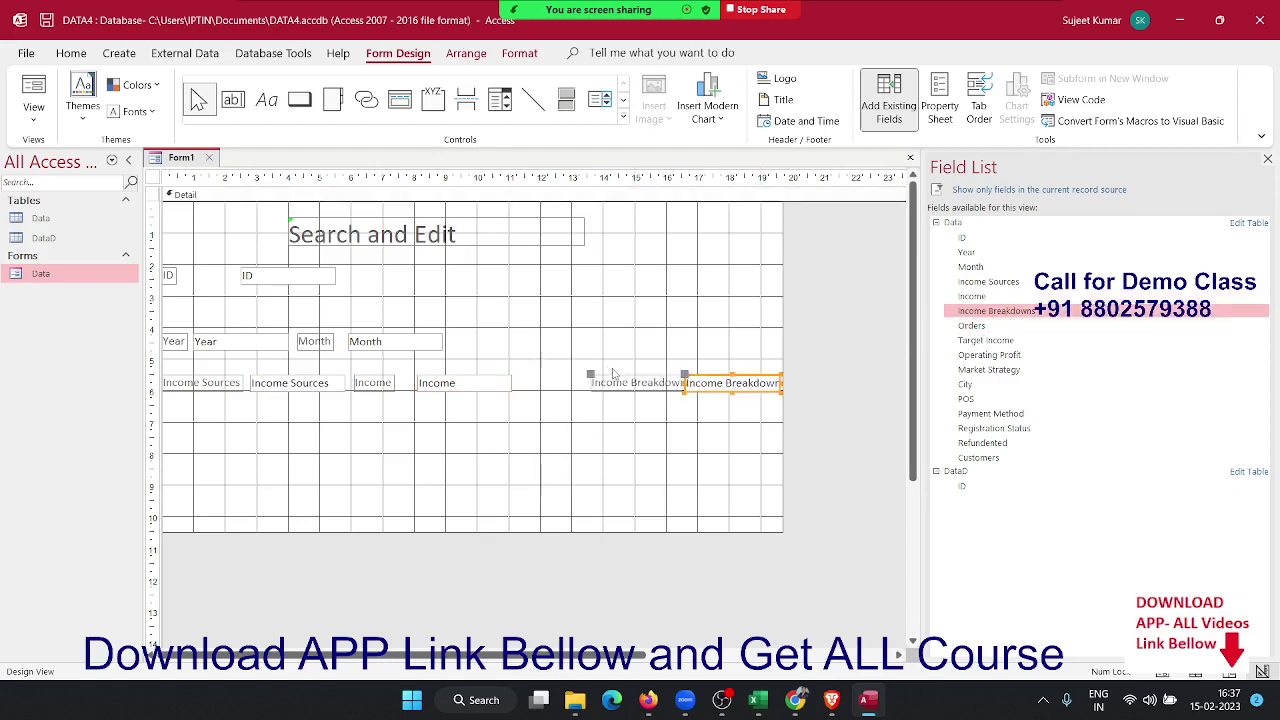
{"action": "left_click_drag", "start_coordinate": [588, 373], "coordinate": [524, 374]}
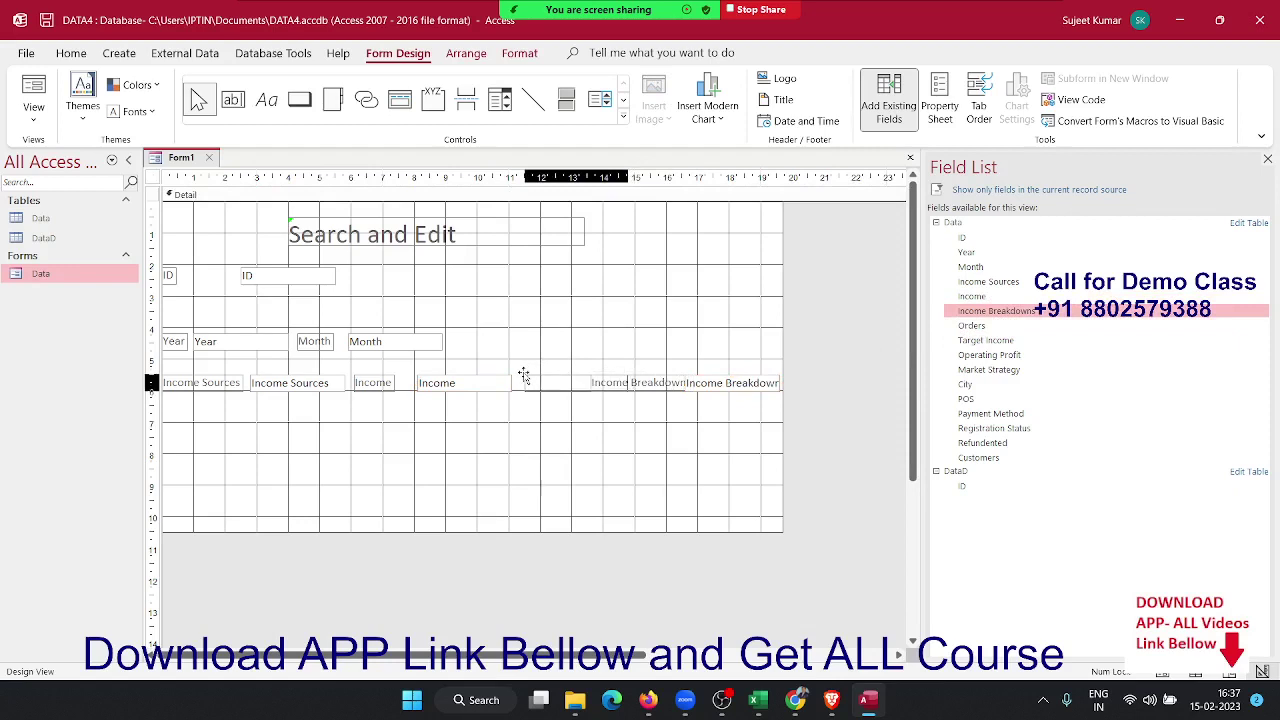
{"action": "left_click", "coordinate": [683, 377]}
{"action": "left_click_drag", "start_coordinate": [683, 375], "coordinate": [653, 375]}
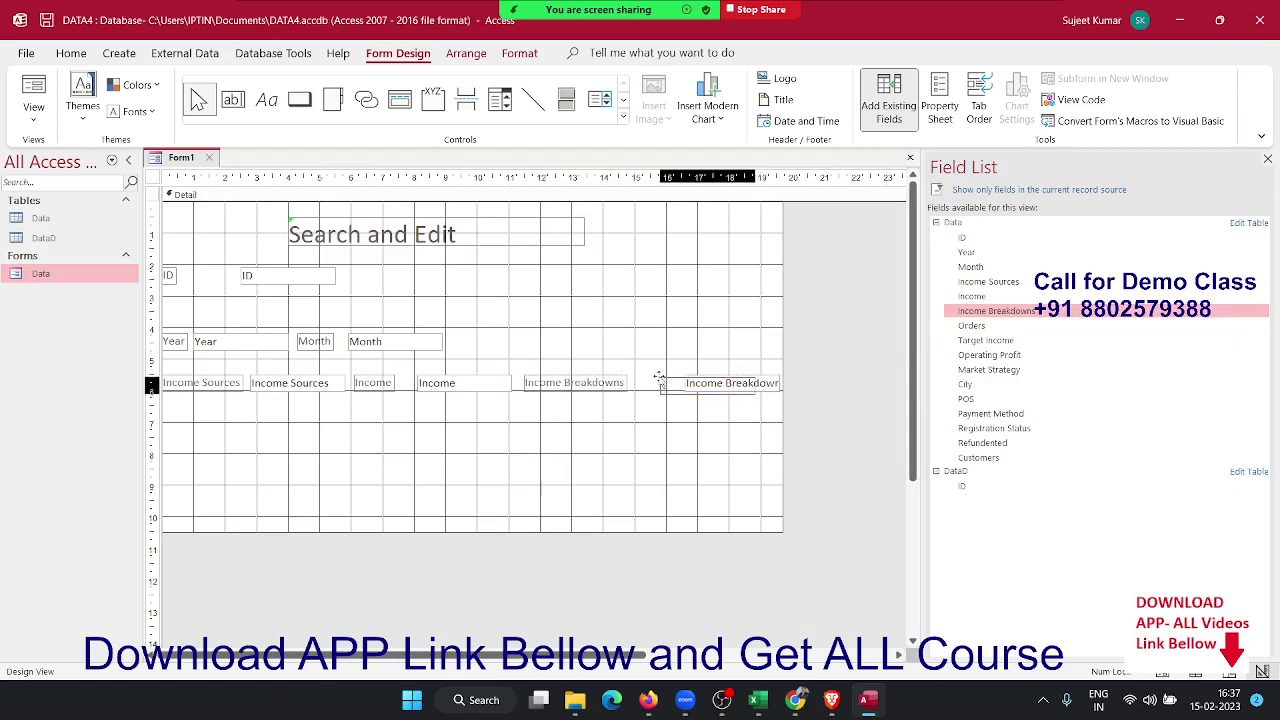
{"action": "left_click", "coordinate": [576, 440]}
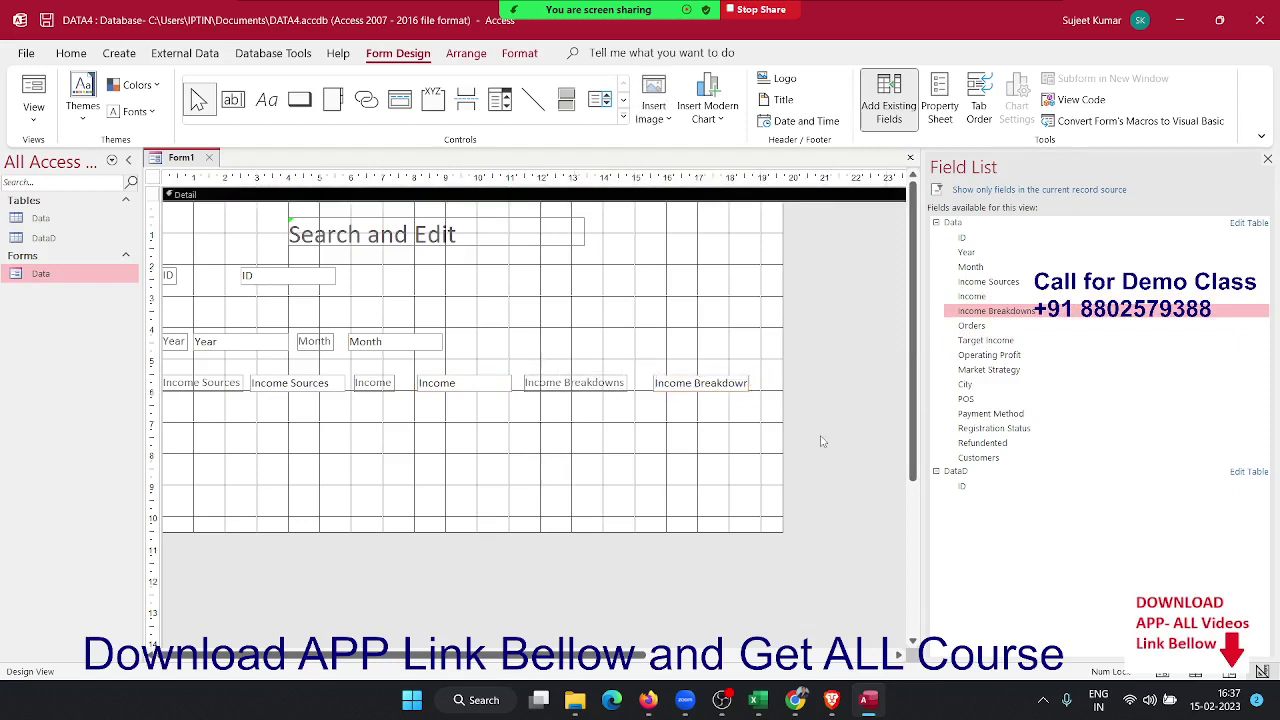
Place the Orders field below Income Sources and nudge it into line
{"action": "left_click", "coordinate": [985, 330]}
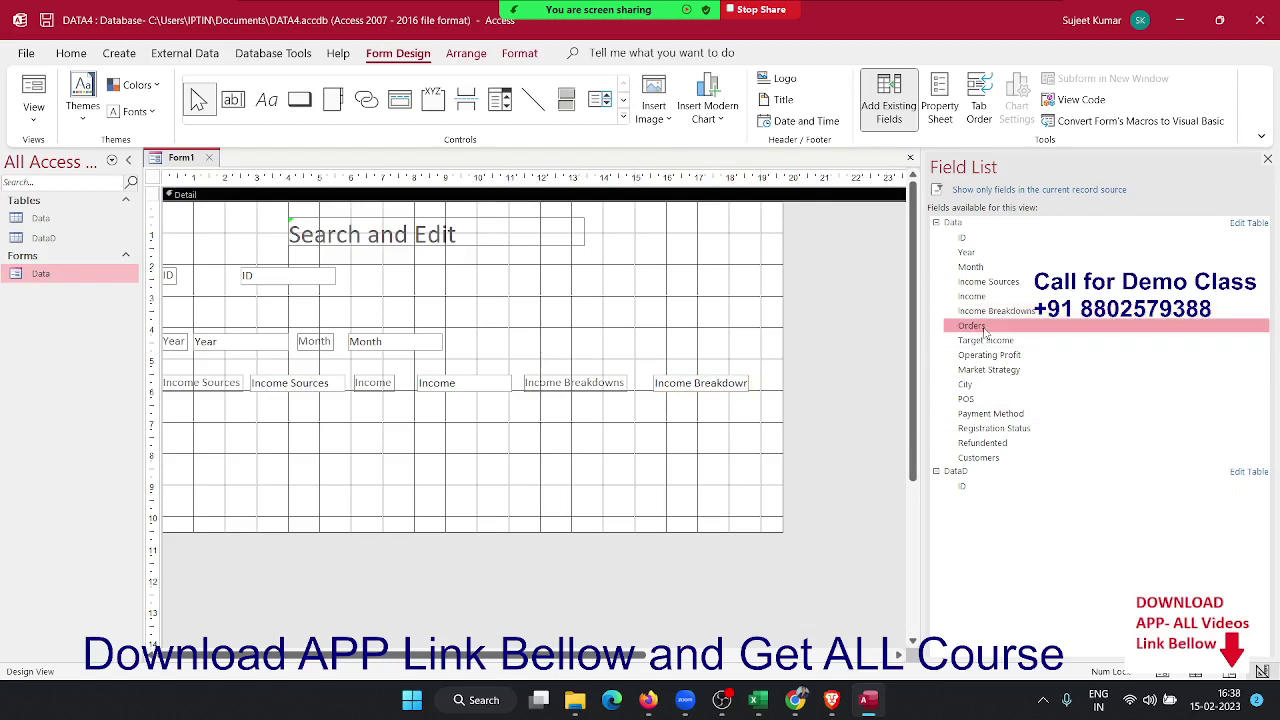
{"action": "left_click_drag", "start_coordinate": [985, 330], "coordinate": [283, 420]}
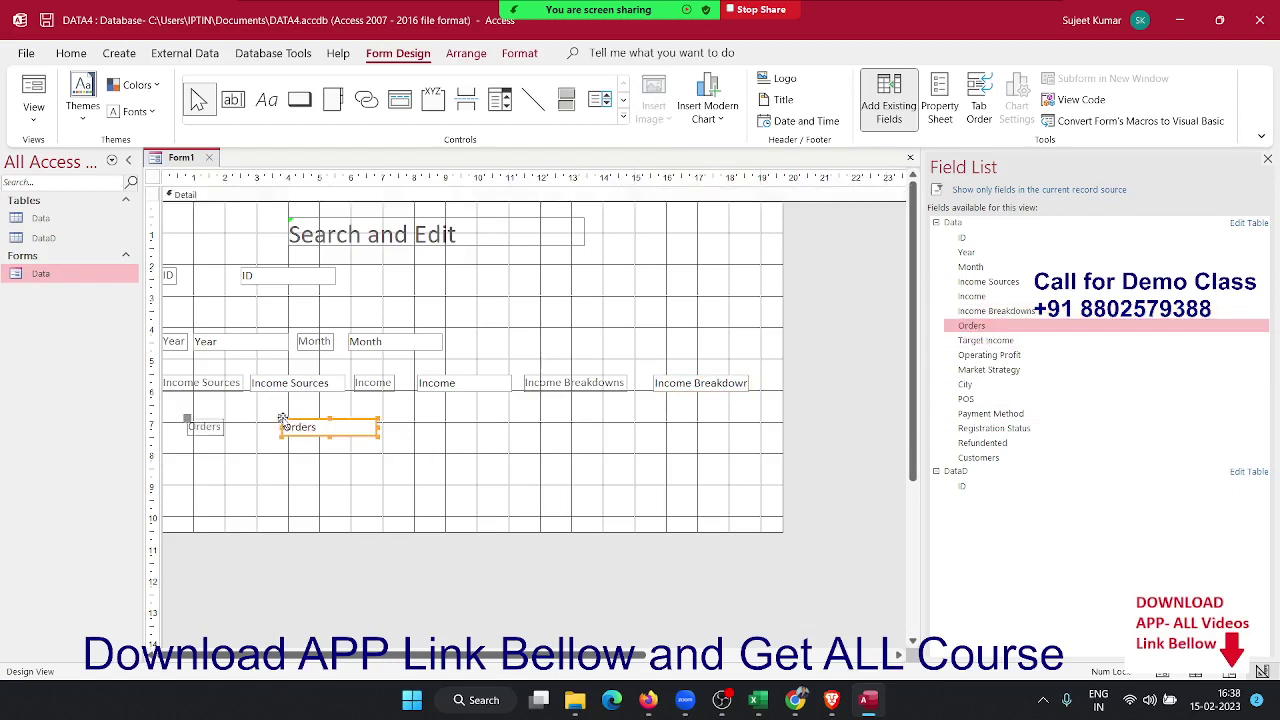
{"action": "key", "text": "Up"}
{"action": "key", "text": "Left"}
{"action": "key", "text": "Up"}
{"action": "key", "text": "Left"}
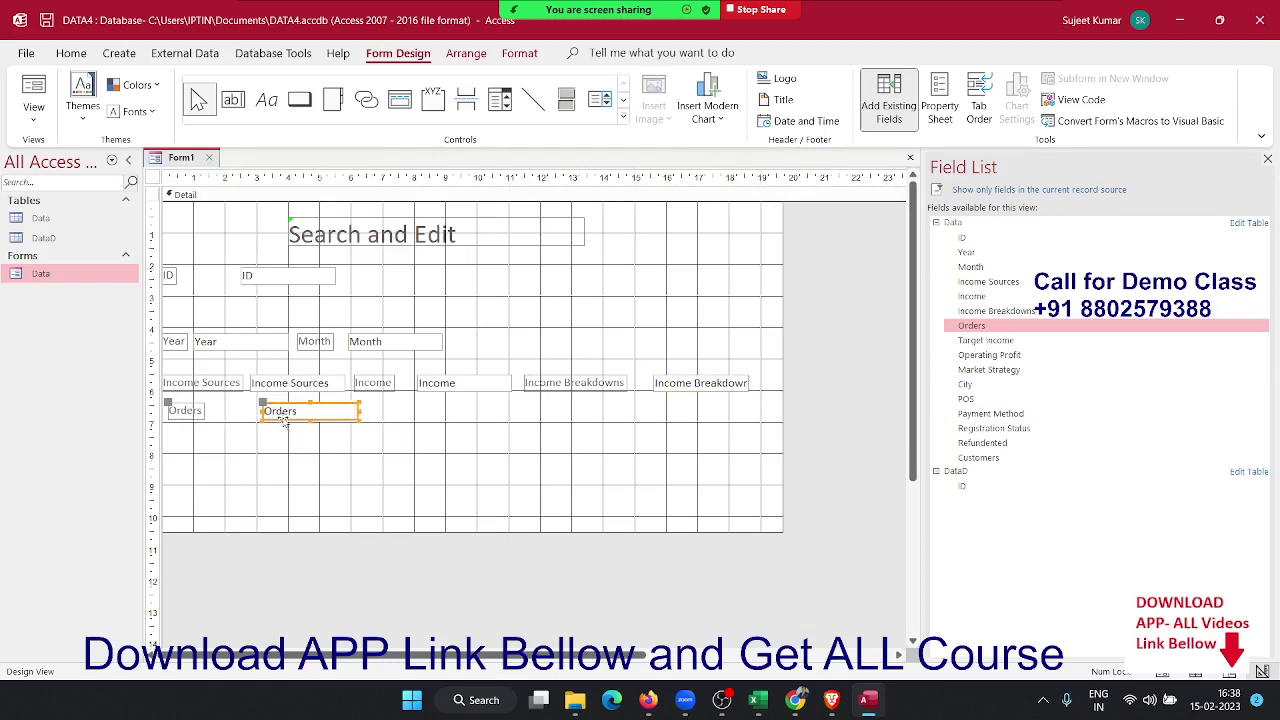
{"action": "key", "text": "Left"}
{"action": "left_click", "coordinate": [385, 447]}
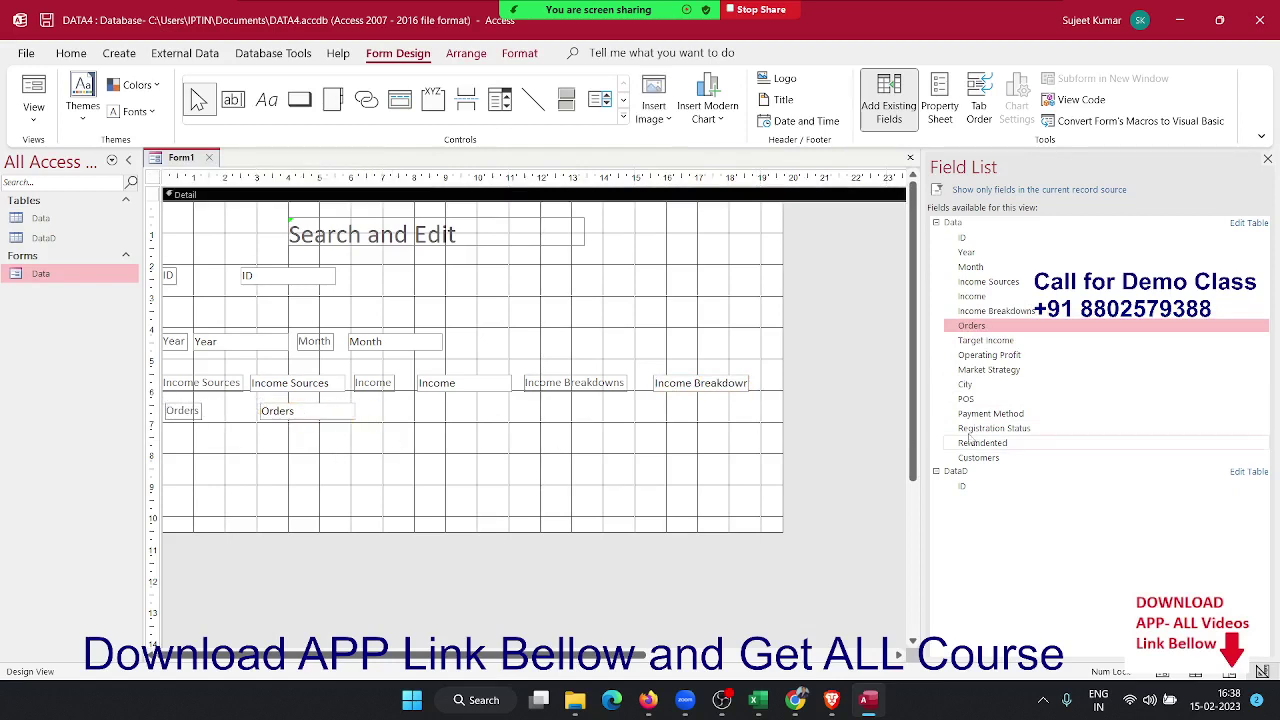
Add Target Income beside Orders and nudge it into alignment with arrow keys
{"action": "left_click_drag", "start_coordinate": [1012, 344], "coordinate": [504, 413]}
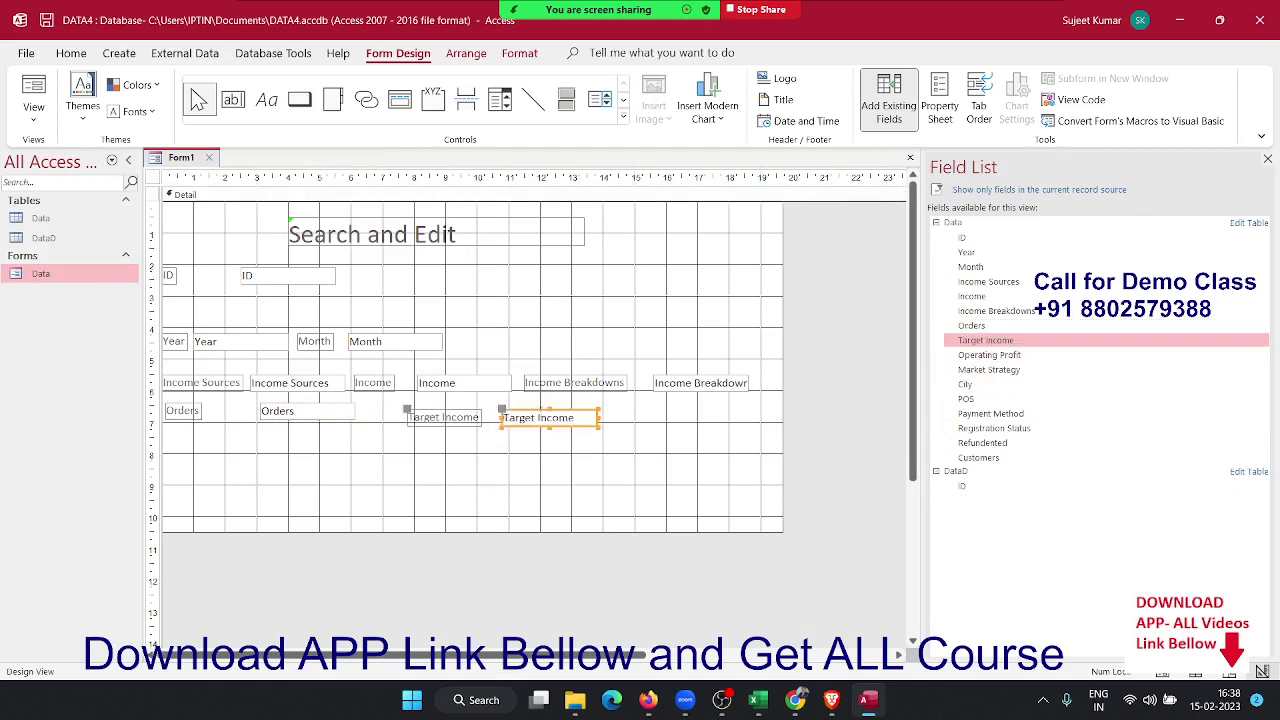
{"action": "key", "text": "Up"}
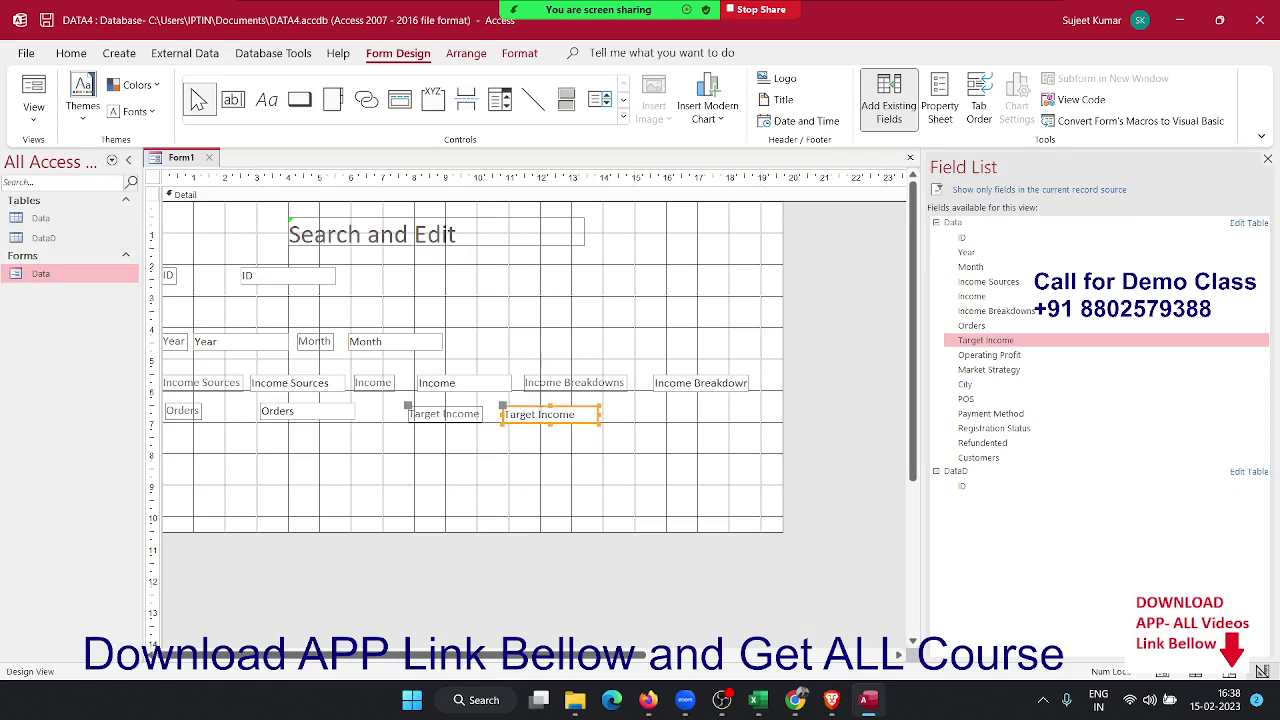
{"action": "key", "text": "Left"}
{"action": "key", "text": "Left"}
{"action": "key", "text": "Left"}
{"action": "key", "text": "Left"}
{"action": "key", "text": "Left"}
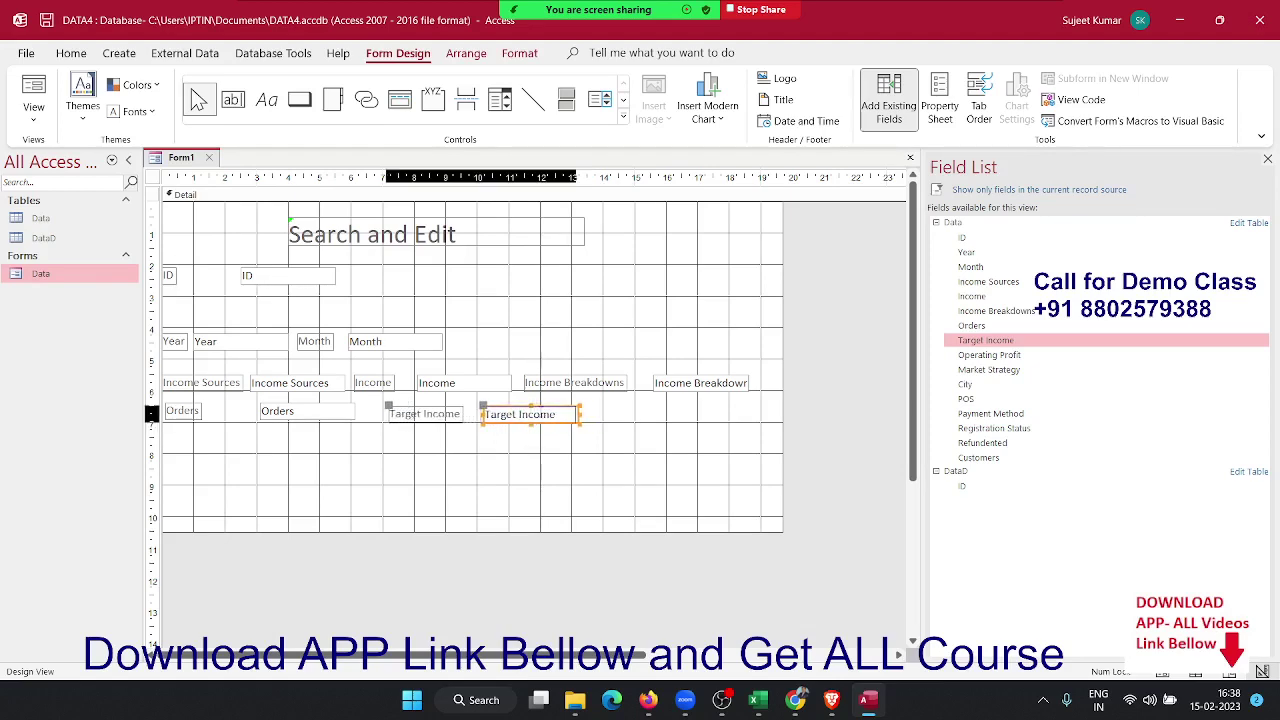
{"action": "key", "text": "Left"}
{"action": "key", "text": "Left"}
{"action": "key", "text": "Left"}
{"action": "key", "text": "Up"}
{"action": "key", "text": "Up"}
{"action": "key", "text": "Left"}
{"action": "key", "text": "Left"}
{"action": "key", "text": "Down"}
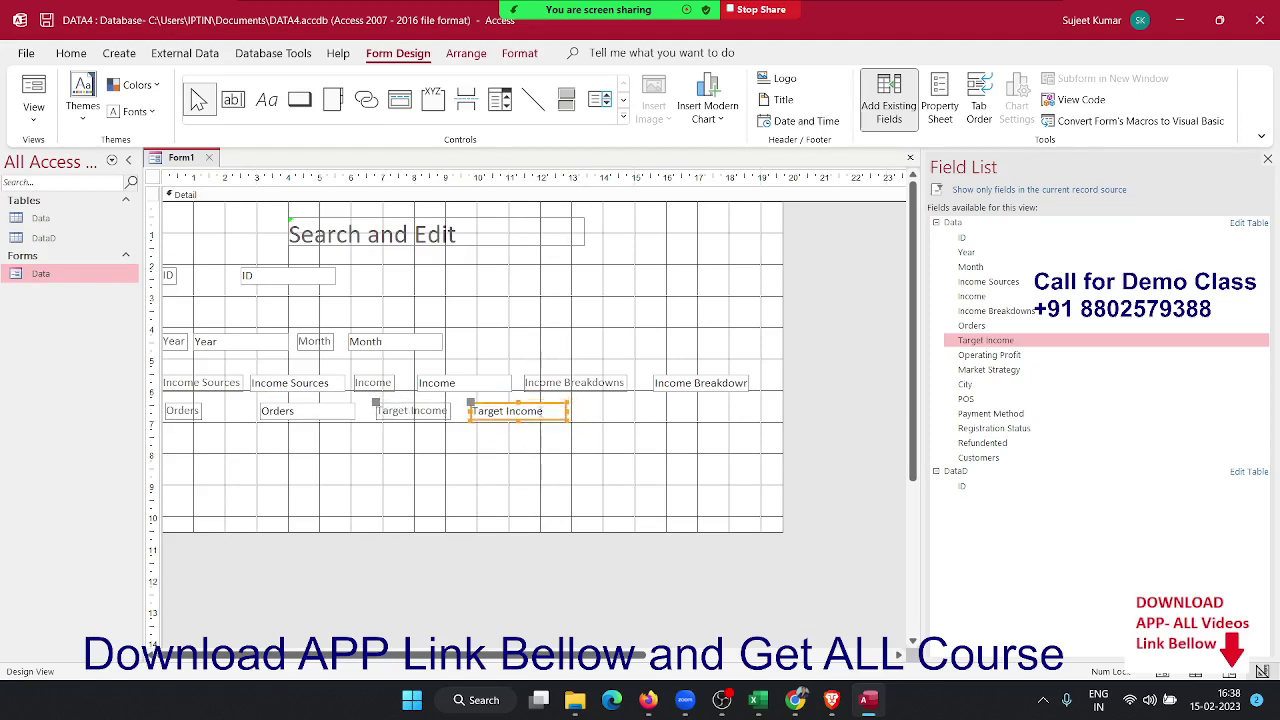
{"action": "key", "text": "Left"}
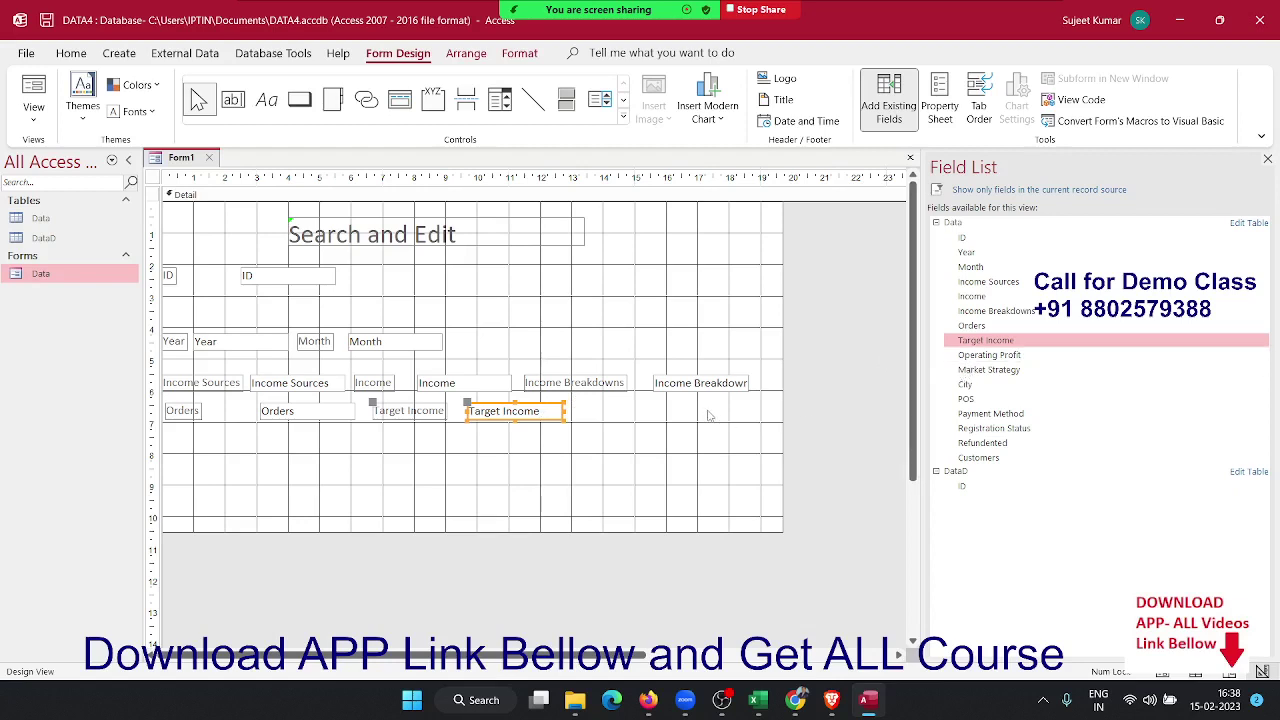
Add Operating Profit beside Target Income and Market Strategy on a new row
{"action": "left_click", "coordinate": [1020, 356]}
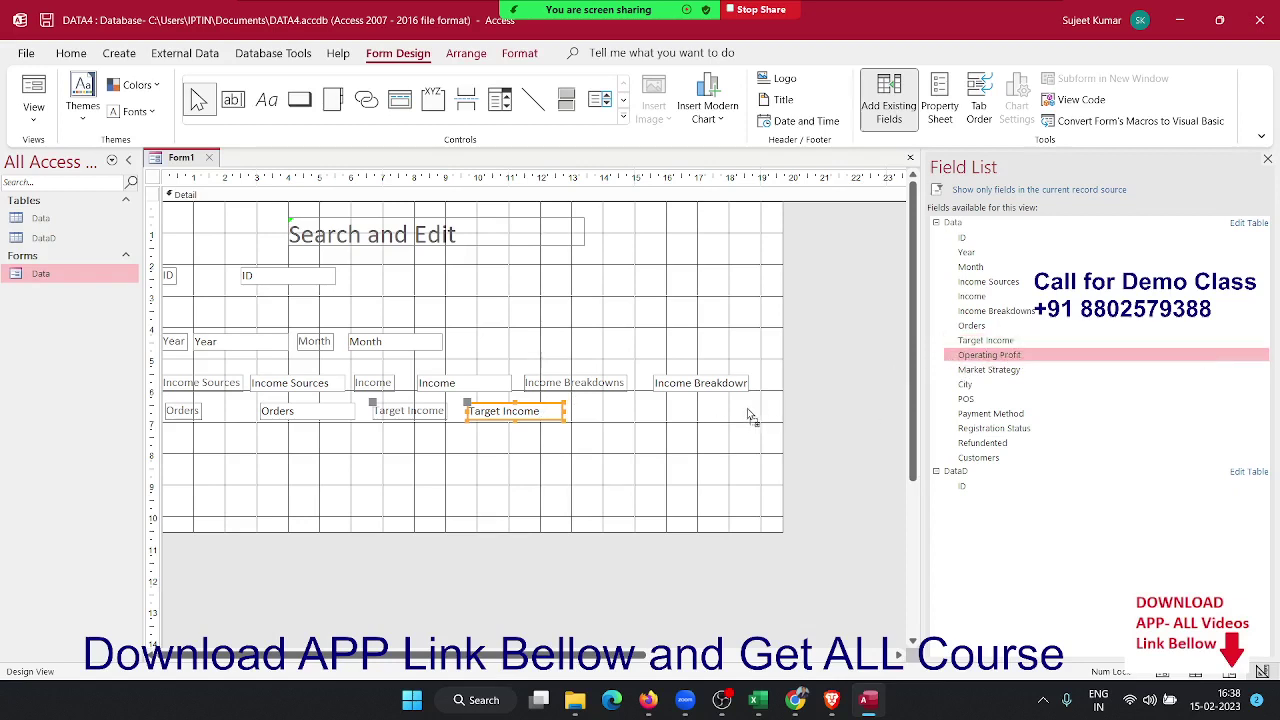
{"action": "mouse_move", "coordinate": [768, 416]}
{"action": "left_mouse_down"}
{"action": "mouse_move", "coordinate": [706, 408]}
{"action": "mouse_move", "coordinate": [763, 408]}
{"action": "left_mouse_up"}
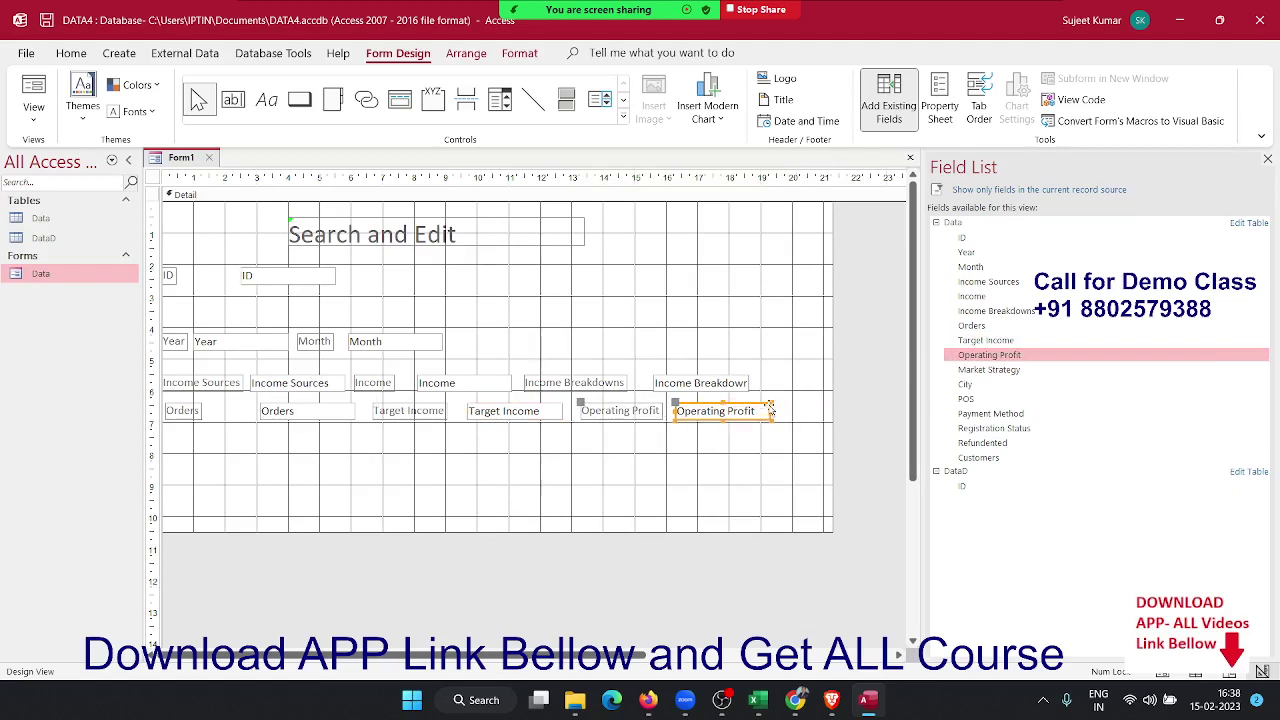
{"action": "left_click", "coordinate": [618, 438]}
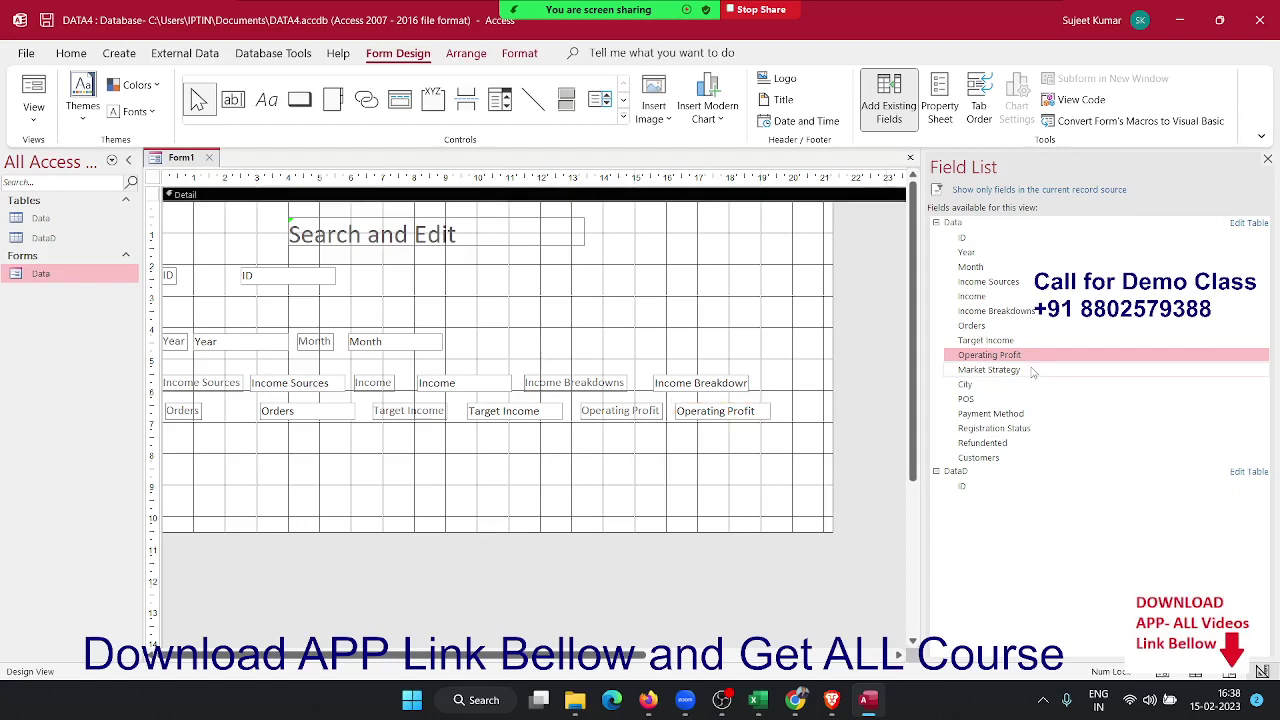
{"action": "left_click_drag", "start_coordinate": [1033, 370], "coordinate": [285, 450]}
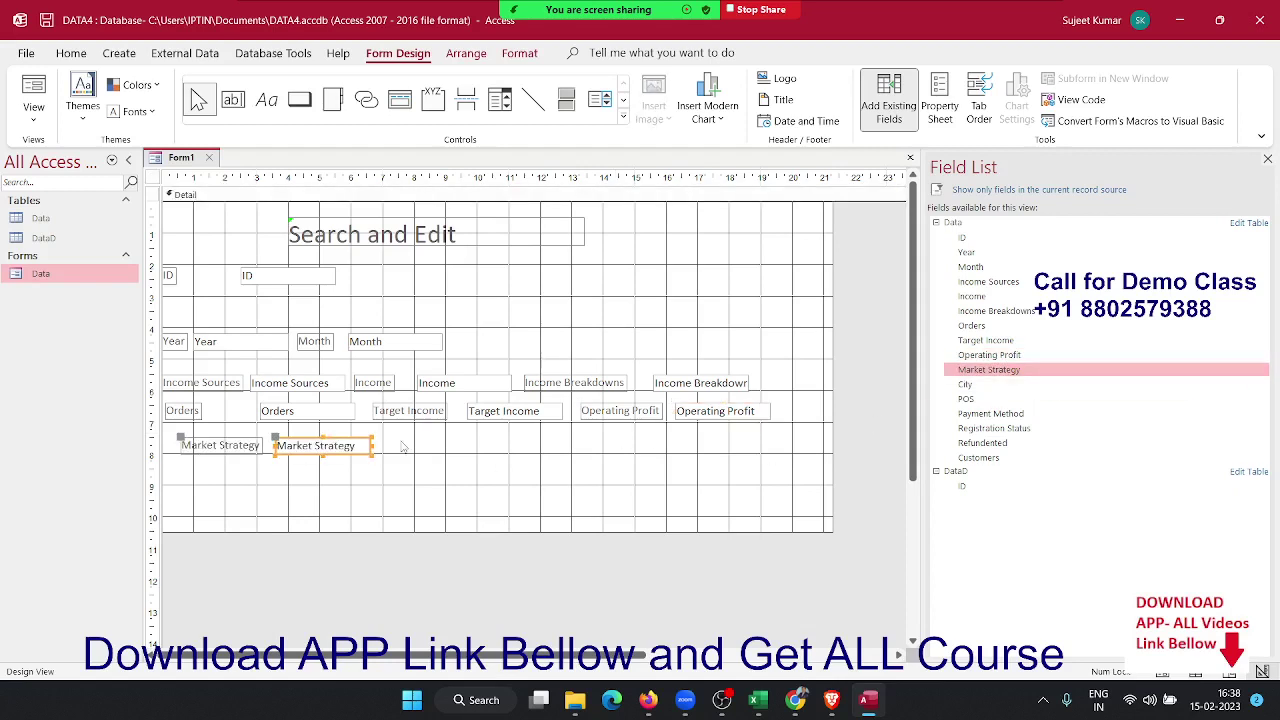
{"action": "key", "text": "Left"}
{"action": "key", "text": "Left"}
{"action": "key", "text": "Left"}
{"action": "key", "text": "Up"}
{"action": "key", "text": "Up"}
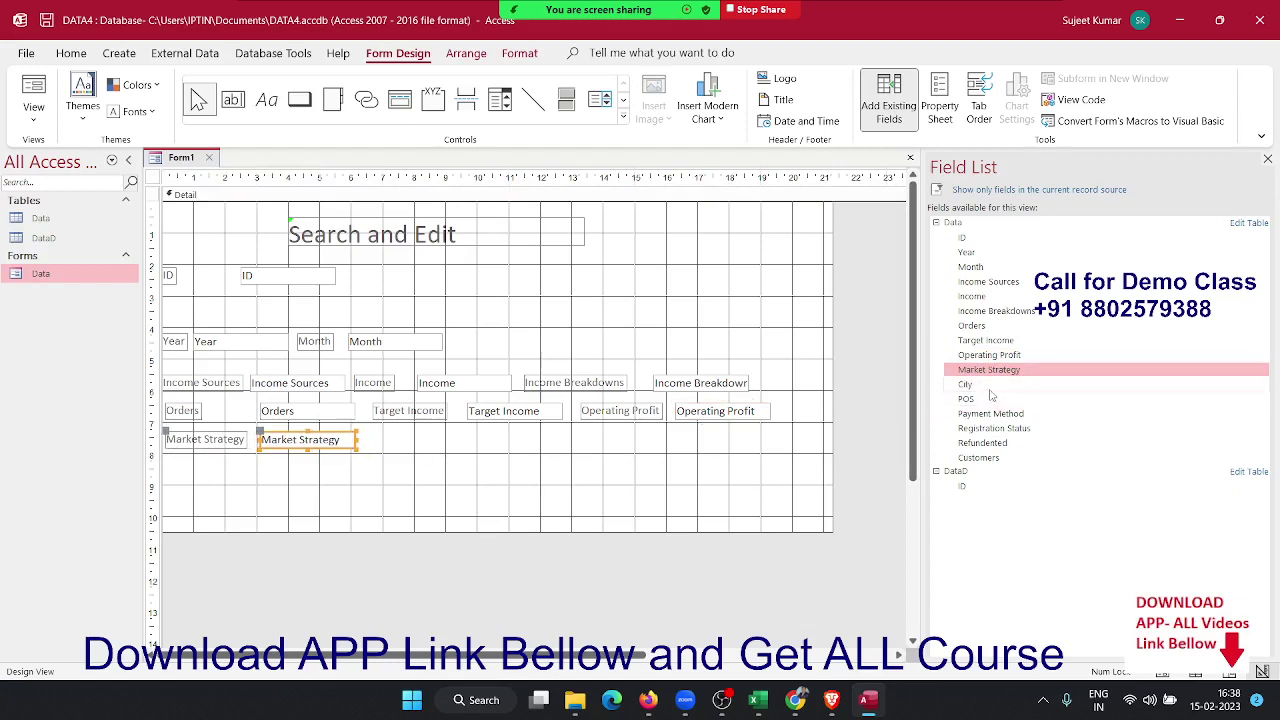
Add City and POS beside Market Strategy, nudging both into line
{"action": "left_click_drag", "start_coordinate": [991, 391], "coordinate": [445, 450]}
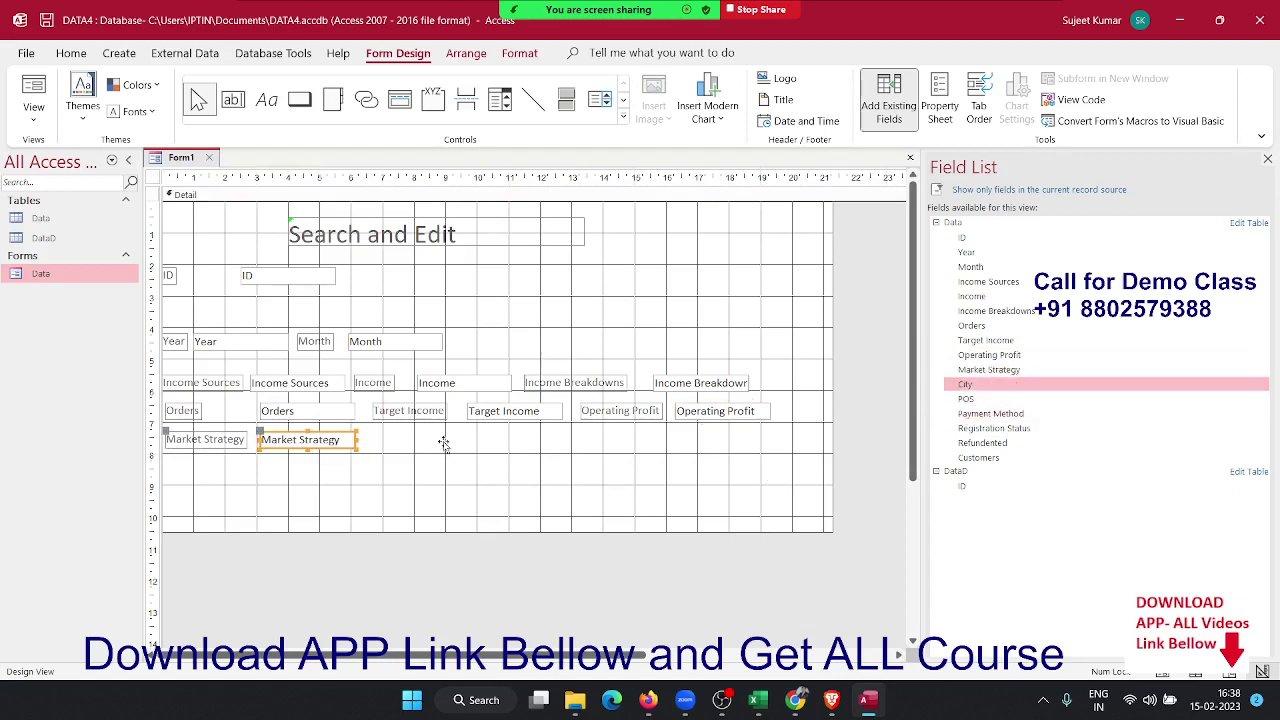
{"action": "key", "text": "Up"}
{"action": "key", "text": "Up"}
{"action": "key", "text": "Up"}
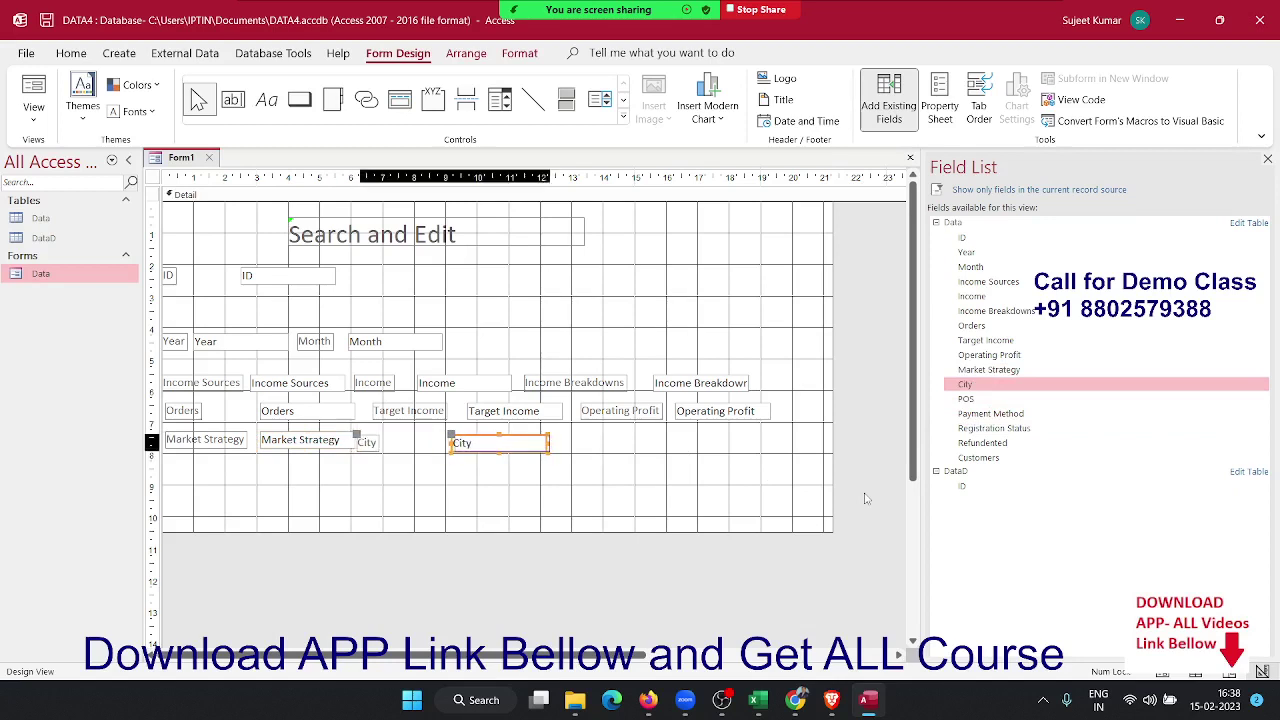
{"action": "key", "text": "Right"}
{"action": "key", "text": "Right"}
{"action": "key", "text": "Right"}
{"action": "key", "text": "Right"}
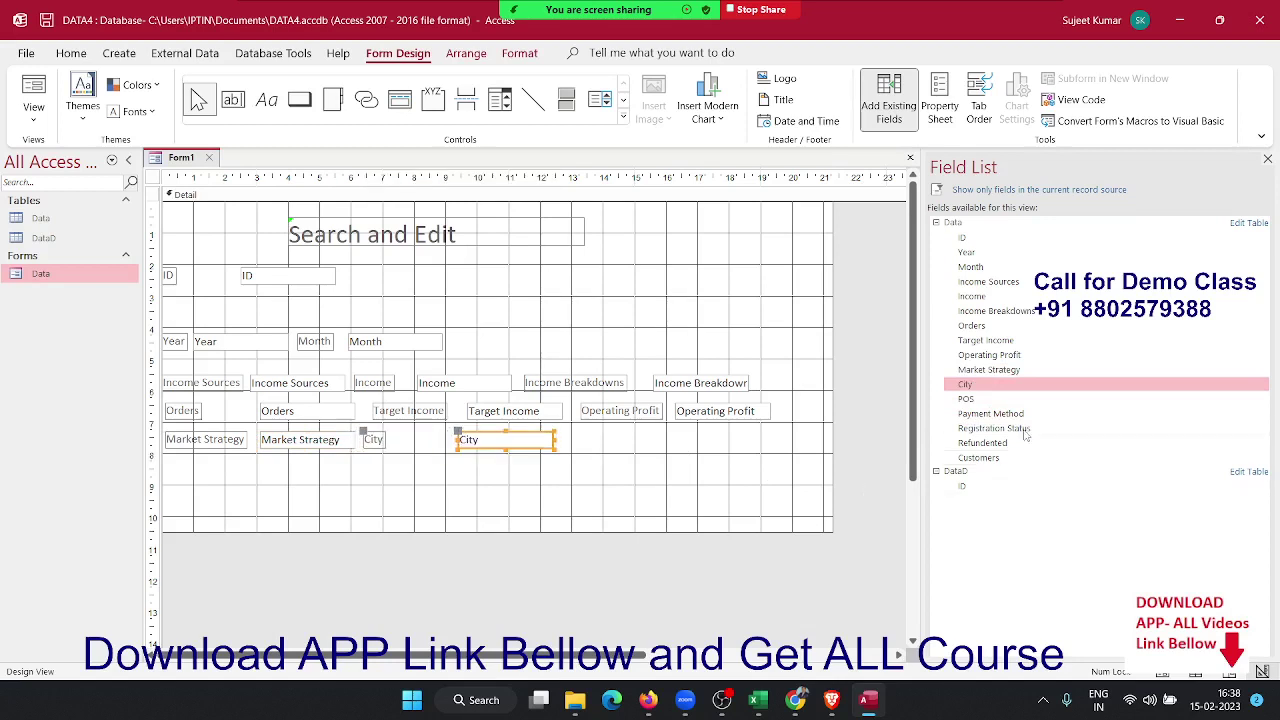
{"action": "left_click_drag", "start_coordinate": [966, 398], "coordinate": [716, 456]}
{"action": "key", "text": "ctrl+z"}
{"action": "key", "text": "ctrl+z"}
{"action": "key", "text": "ctrl+z"}
{"action": "key", "text": "ctrl+z"}
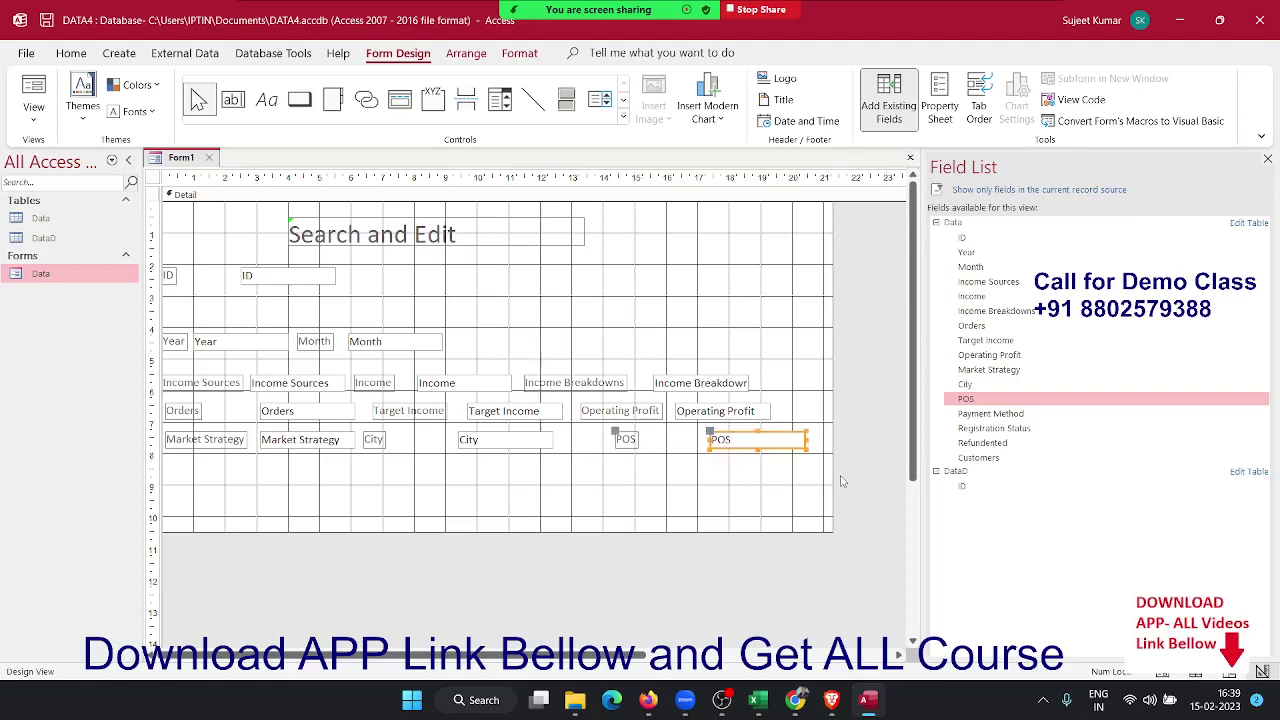
{"action": "key", "text": "ctrl+z"}
{"action": "key", "text": "ctrl+z"}
{"action": "key", "text": "ctrl+z"}
{"action": "key", "text": "ctrl+z"}
{"action": "key", "text": "ctrl+z"}
{"action": "key", "text": "Left"}
{"action": "key", "text": "Left"}
{"action": "key", "text": "Left"}
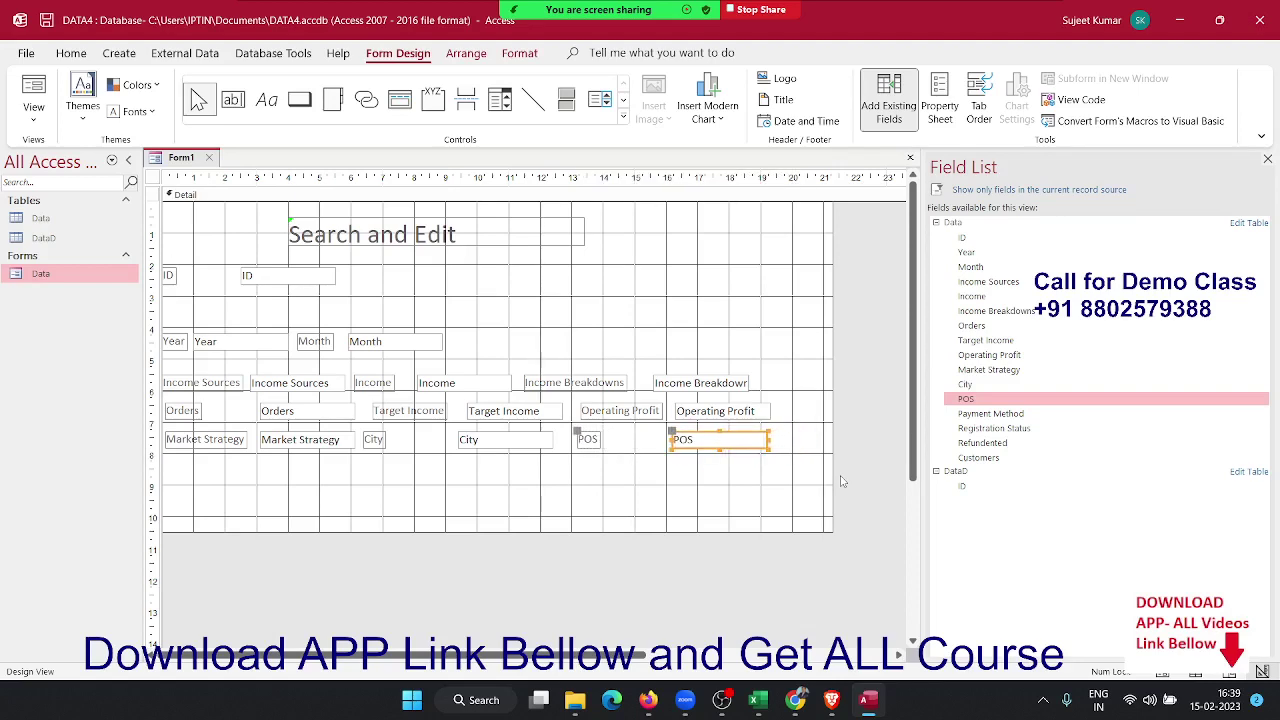
{"action": "key", "text": "Left"}
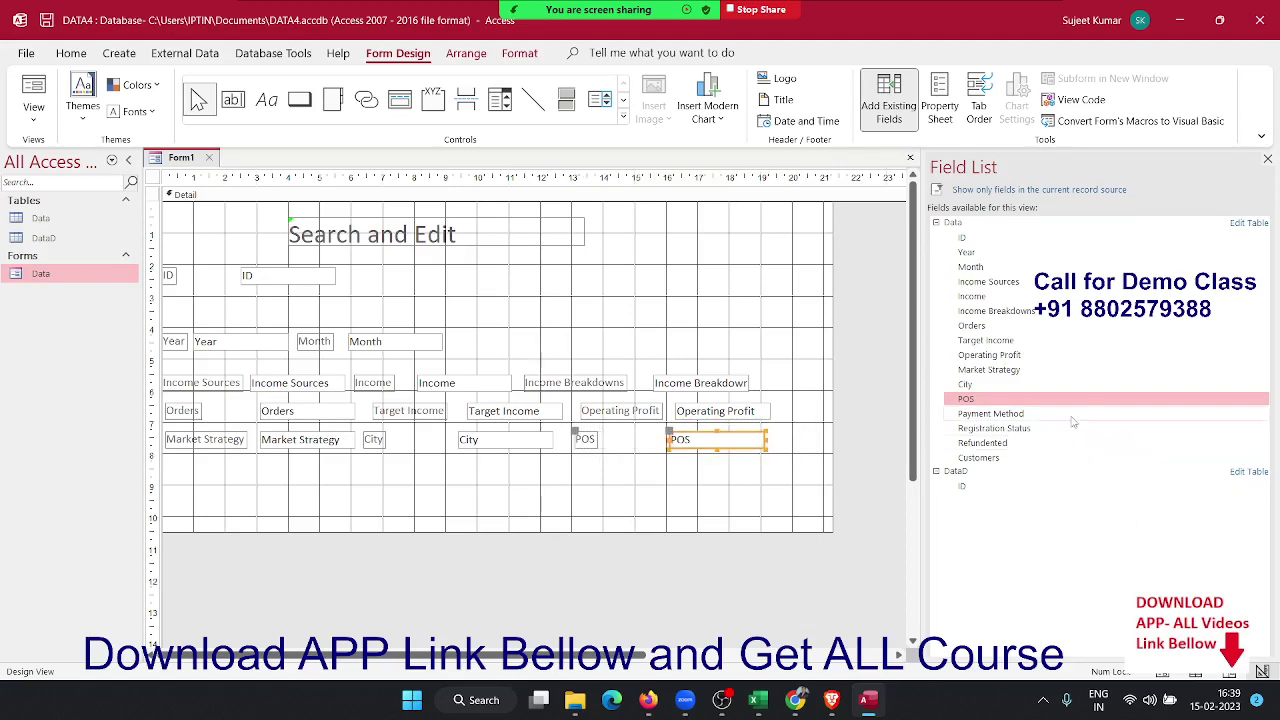
Add Payment Method on the next row, align its text box with its label, and remove the stray 0
{"action": "mouse_move", "coordinate": [1067, 415]}
{"action": "left_mouse_down"}
{"action": "mouse_move", "coordinate": [314, 513]}
{"action": "mouse_move", "coordinate": [252, 472]}
{"action": "left_mouse_up"}
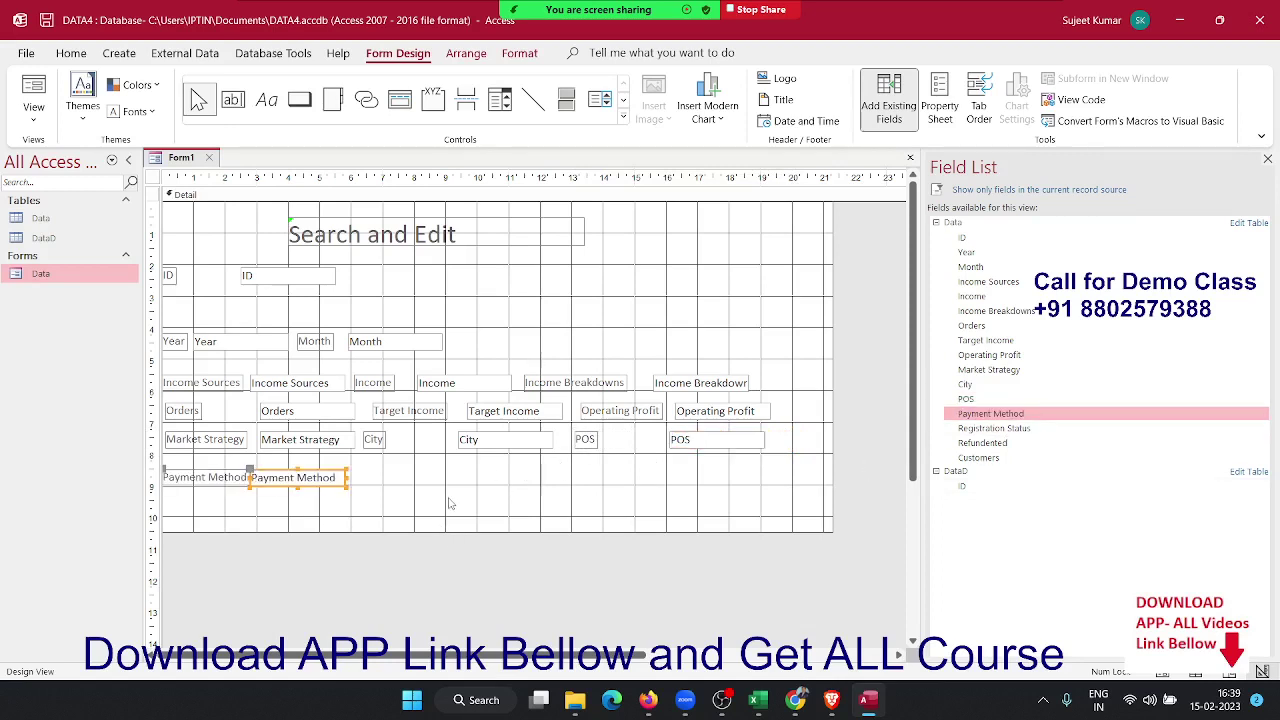
{"action": "key", "text": "Up"}
{"action": "key", "text": "Up"}
{"action": "key", "text": "Right"}
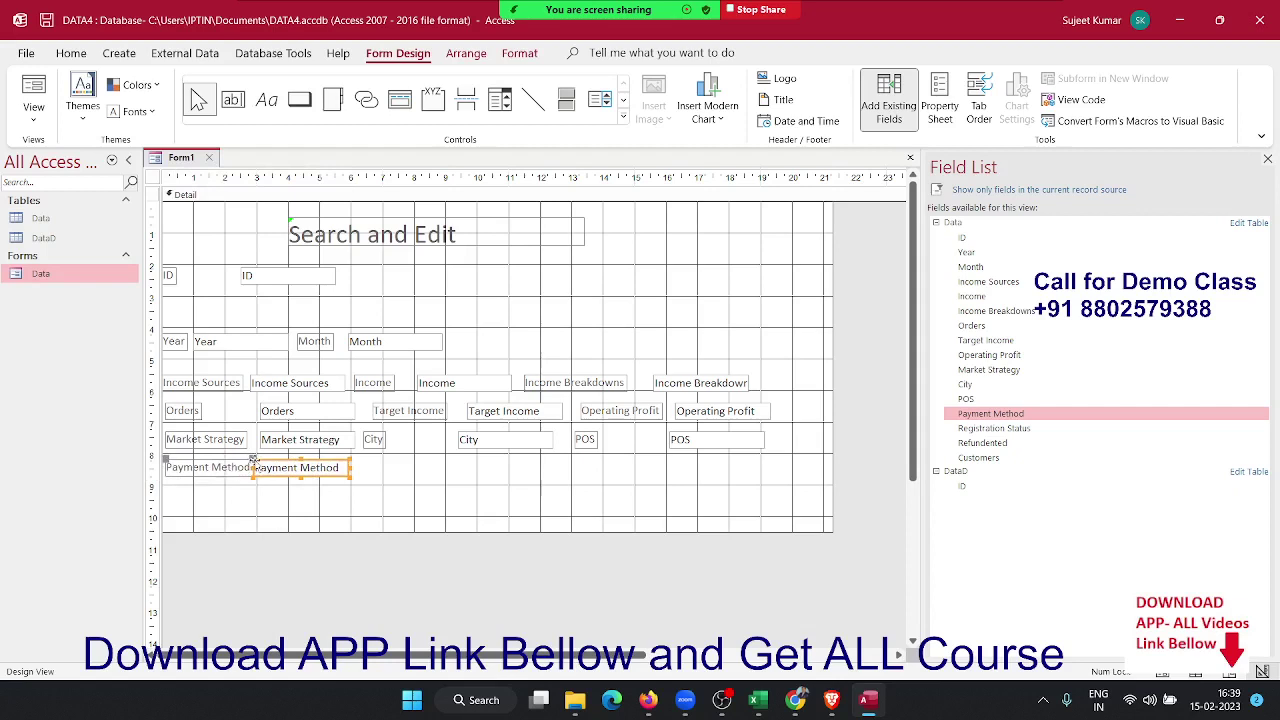
{"action": "left_click_drag", "start_coordinate": [258, 462], "coordinate": [272, 462]}
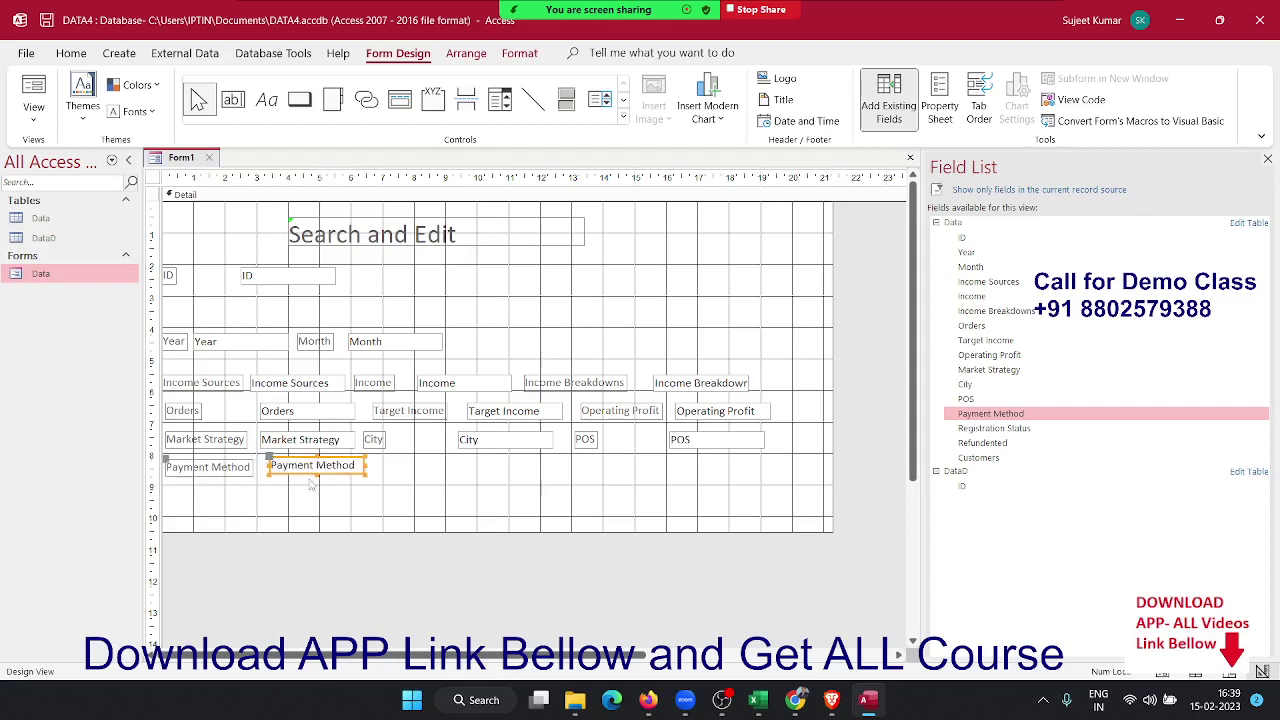
{"action": "key", "text": "Left"}
{"action": "key", "text": "Left"}
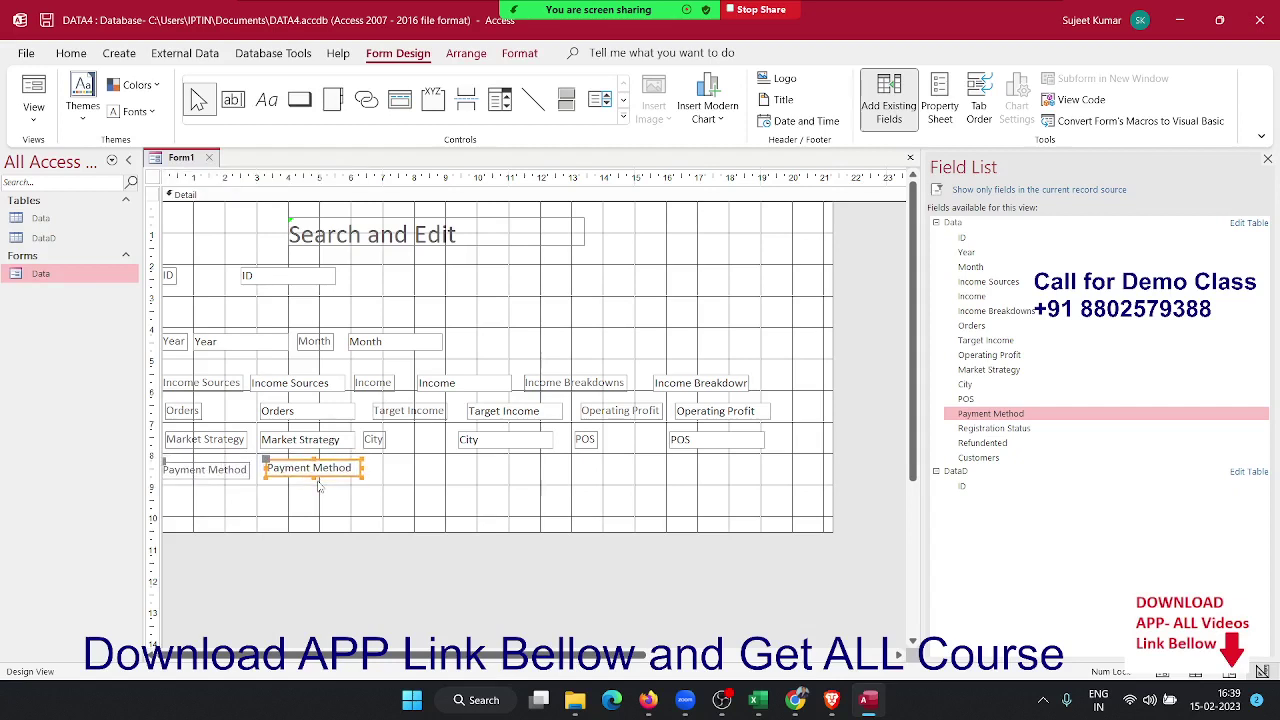
{"action": "type", "text": "0"}
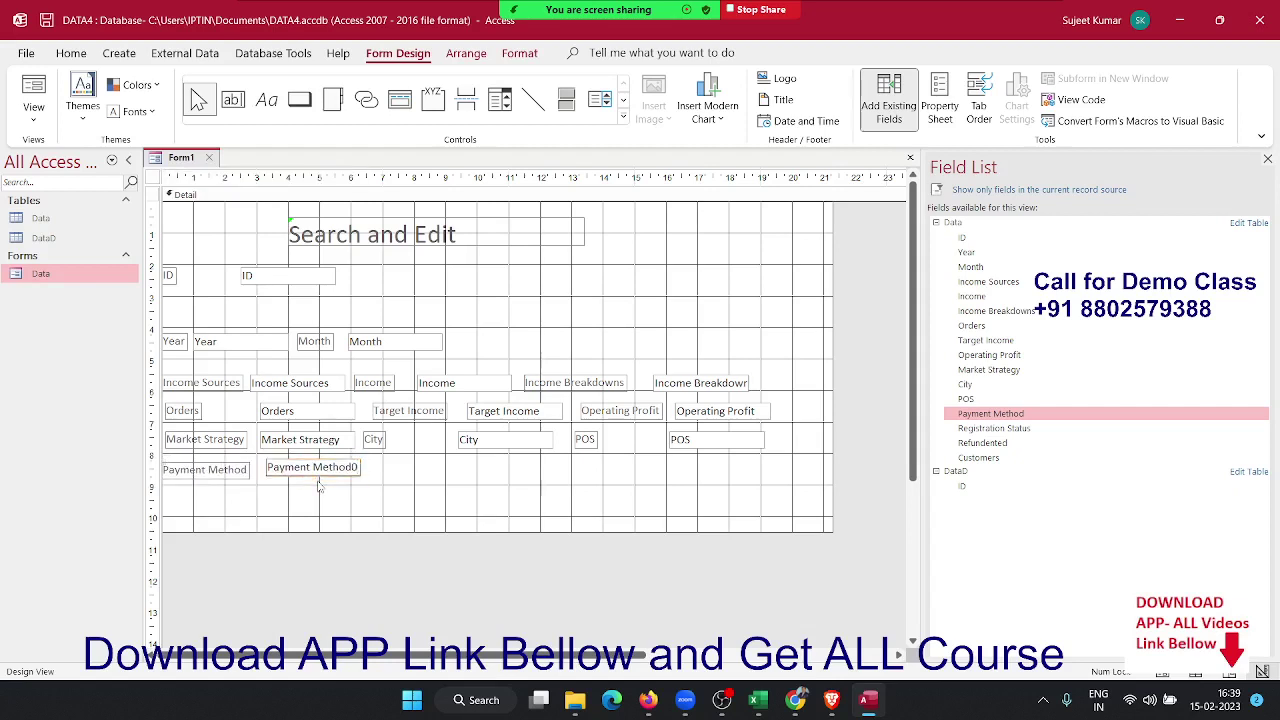
{"action": "key", "text": "BackSpace"}
Place Registration Status and Refundended beside Payment Method and Customers below it
{"action": "left_click", "coordinate": [320, 487]}
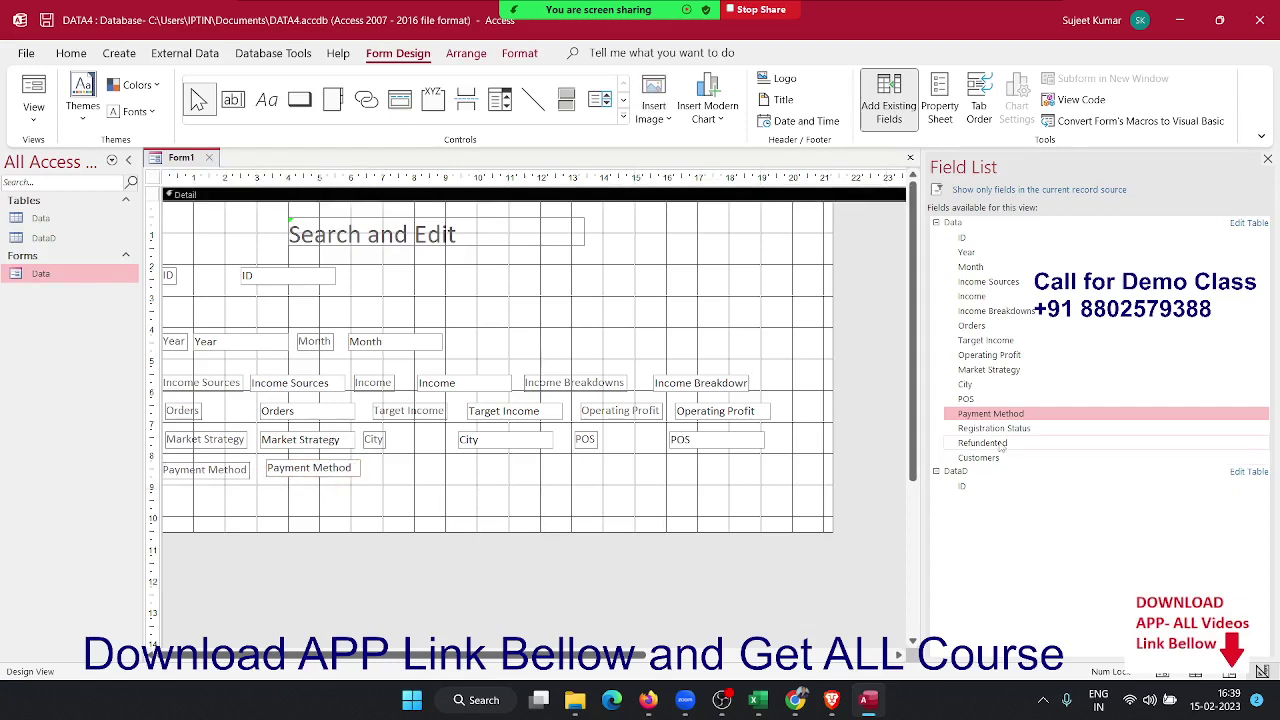
{"action": "mouse_move", "coordinate": [1000, 430]}
{"action": "left_mouse_down"}
{"action": "mouse_move", "coordinate": [650, 482]}
{"action": "mouse_move", "coordinate": [507, 477]}
{"action": "left_mouse_up"}
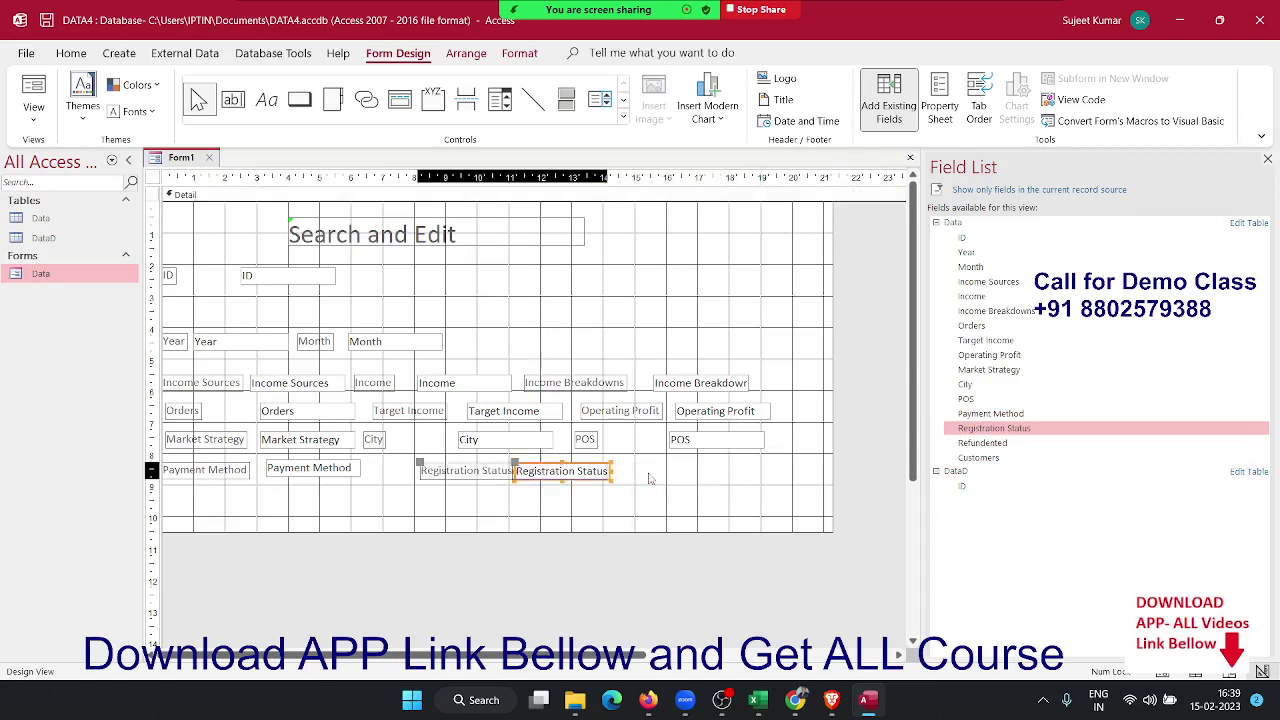
{"action": "key", "text": "Left"}
{"action": "key", "text": "Left"}
{"action": "key", "text": "Left"}
{"action": "key", "text": "Left"}
{"action": "key", "text": "Left"}
{"action": "key", "text": "Left"}
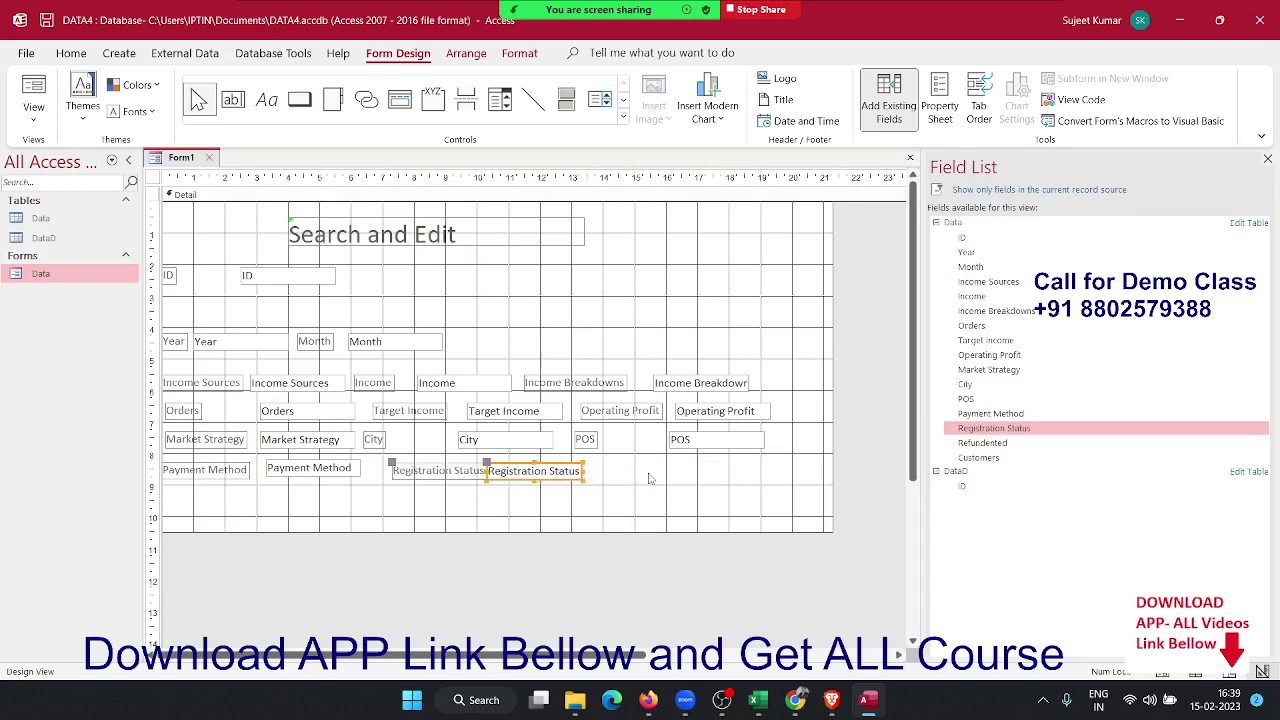
{"action": "key", "text": "Left"}
{"action": "key", "text": "Left"}
{"action": "key", "text": "Left"}
{"action": "key", "text": "Left"}
{"action": "key", "text": "Left"}
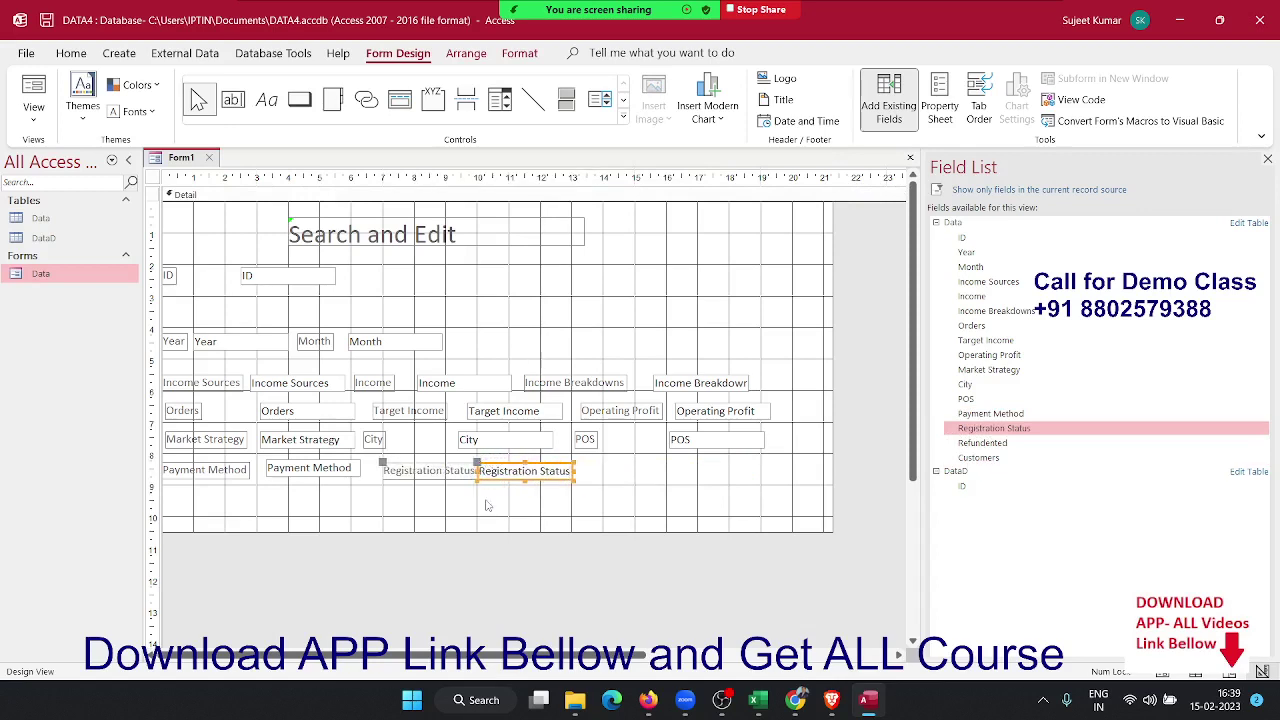
{"action": "left_click_drag", "start_coordinate": [475, 463], "coordinate": [488, 456]}
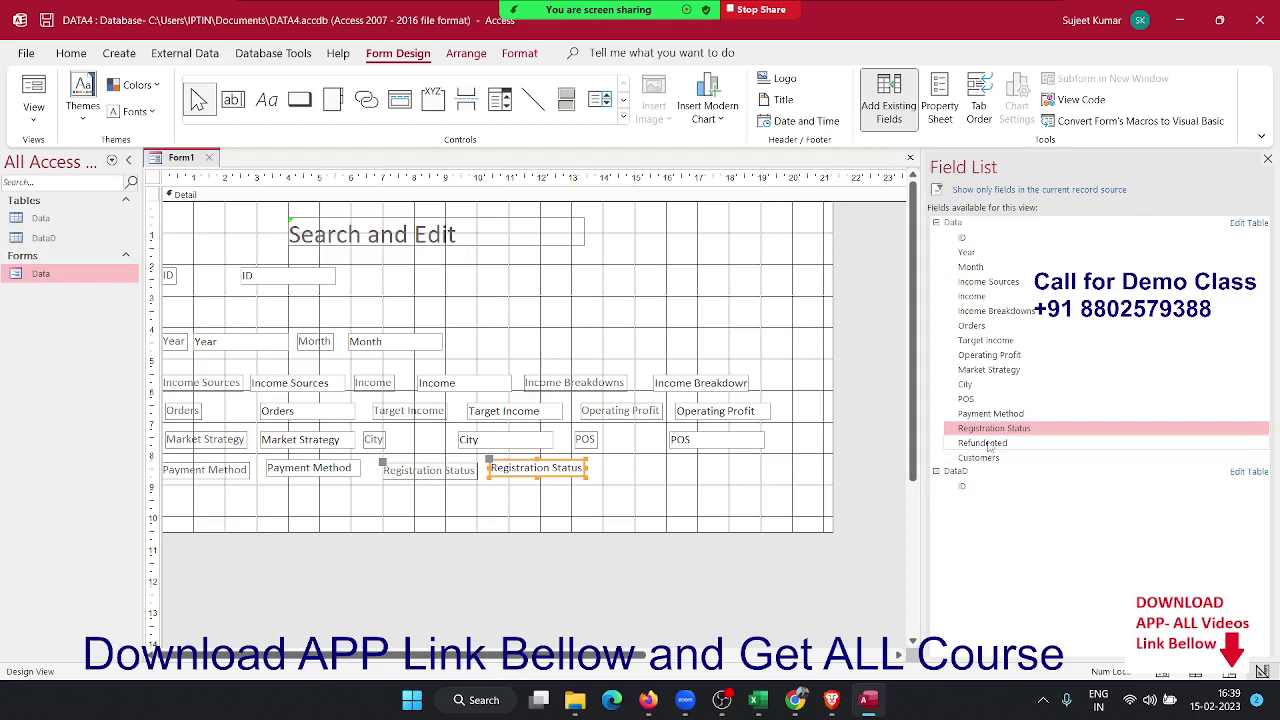
{"action": "mouse_move", "coordinate": [988, 443]}
{"action": "left_mouse_down"}
{"action": "mouse_move", "coordinate": [688, 474]}
{"action": "mouse_move", "coordinate": [762, 463]}
{"action": "left_mouse_up"}
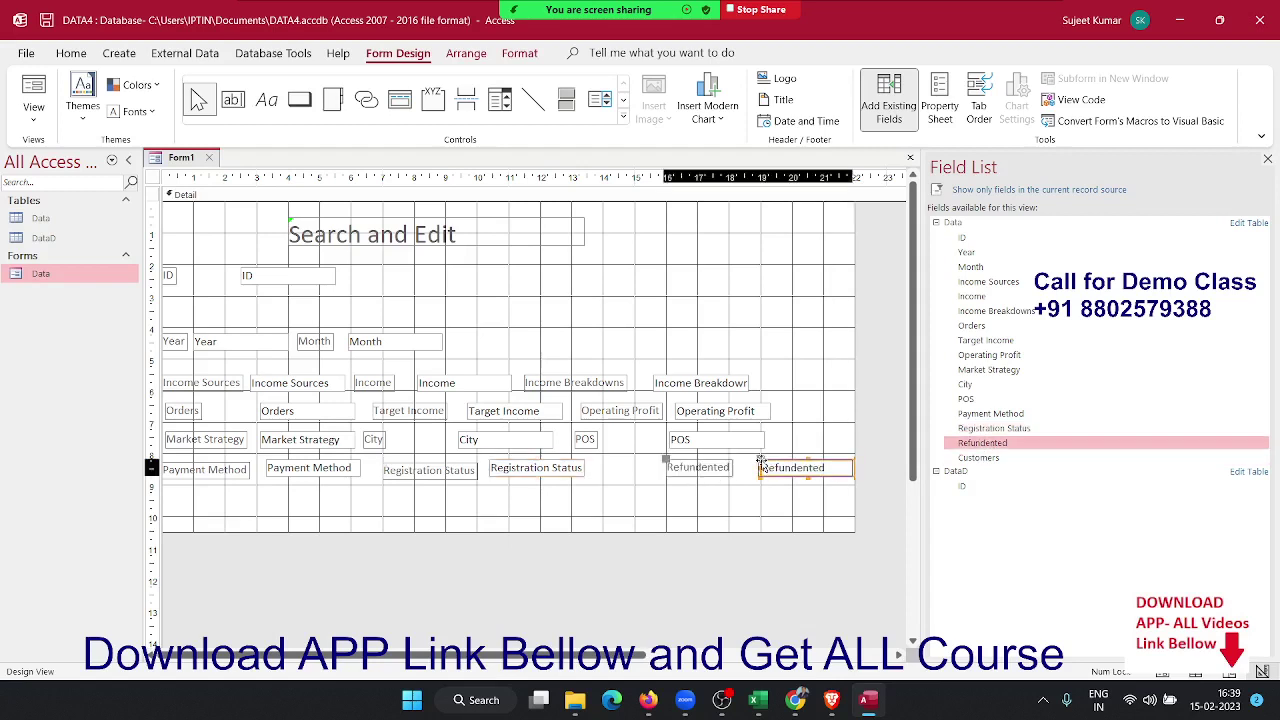
{"action": "key", "text": "Left"}
{"action": "key", "text": "Left"}
{"action": "key", "text": "Left"}
{"action": "key", "text": "Left"}
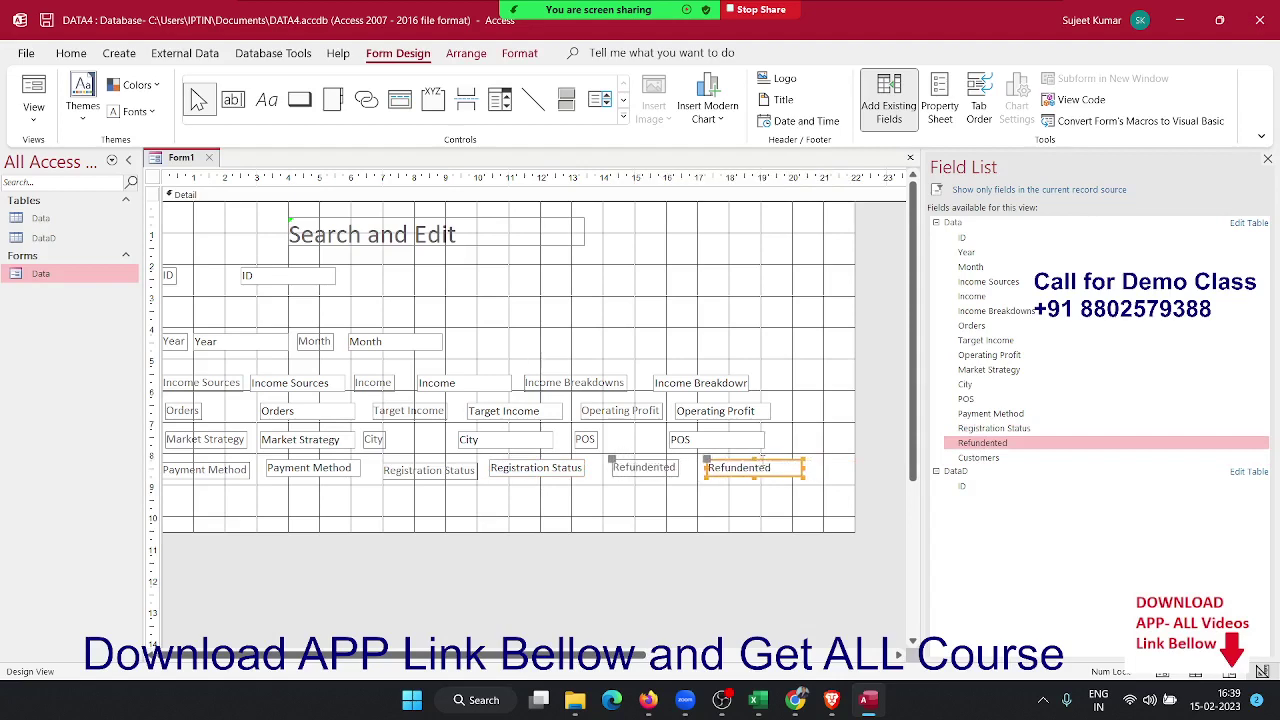
{"action": "left_click", "coordinate": [978, 457]}
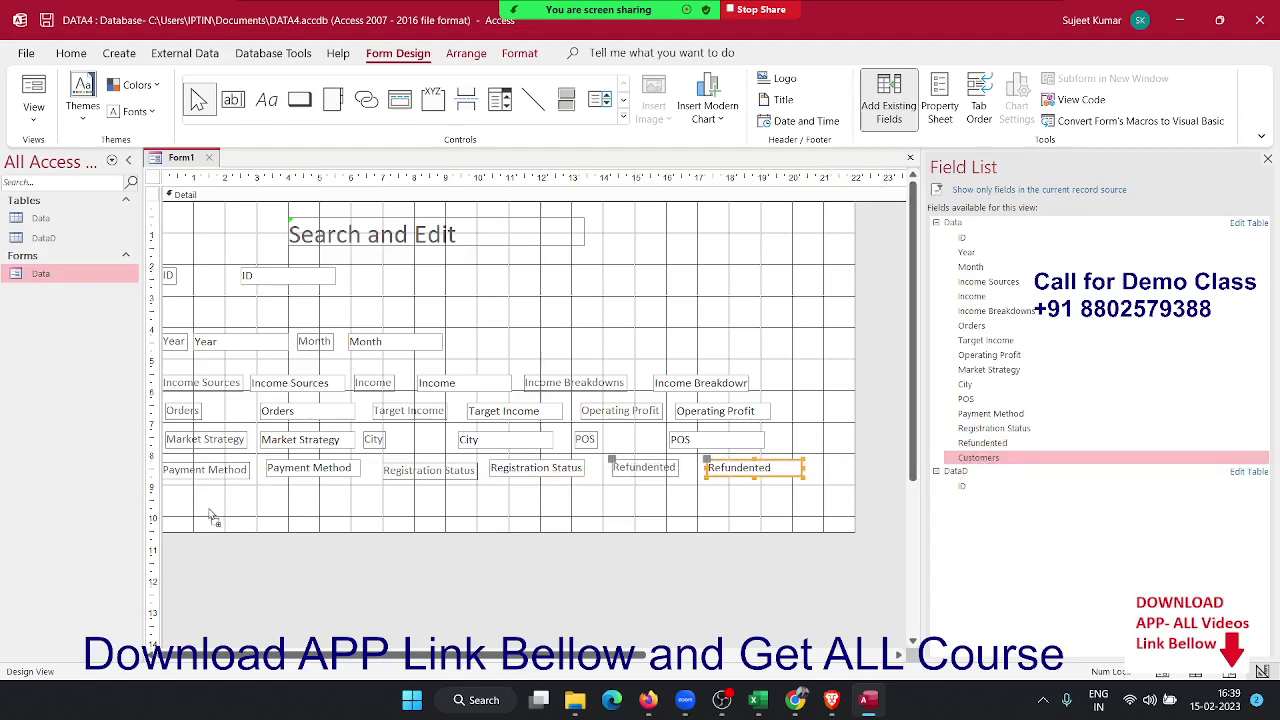
{"action": "mouse_move", "coordinate": [320, 505]}
{"action": "left_mouse_down"}
{"action": "mouse_move", "coordinate": [213, 505]}
{"action": "mouse_move", "coordinate": [233, 498]}
{"action": "left_mouse_up"}
{"action": "left_click", "coordinate": [419, 507]}
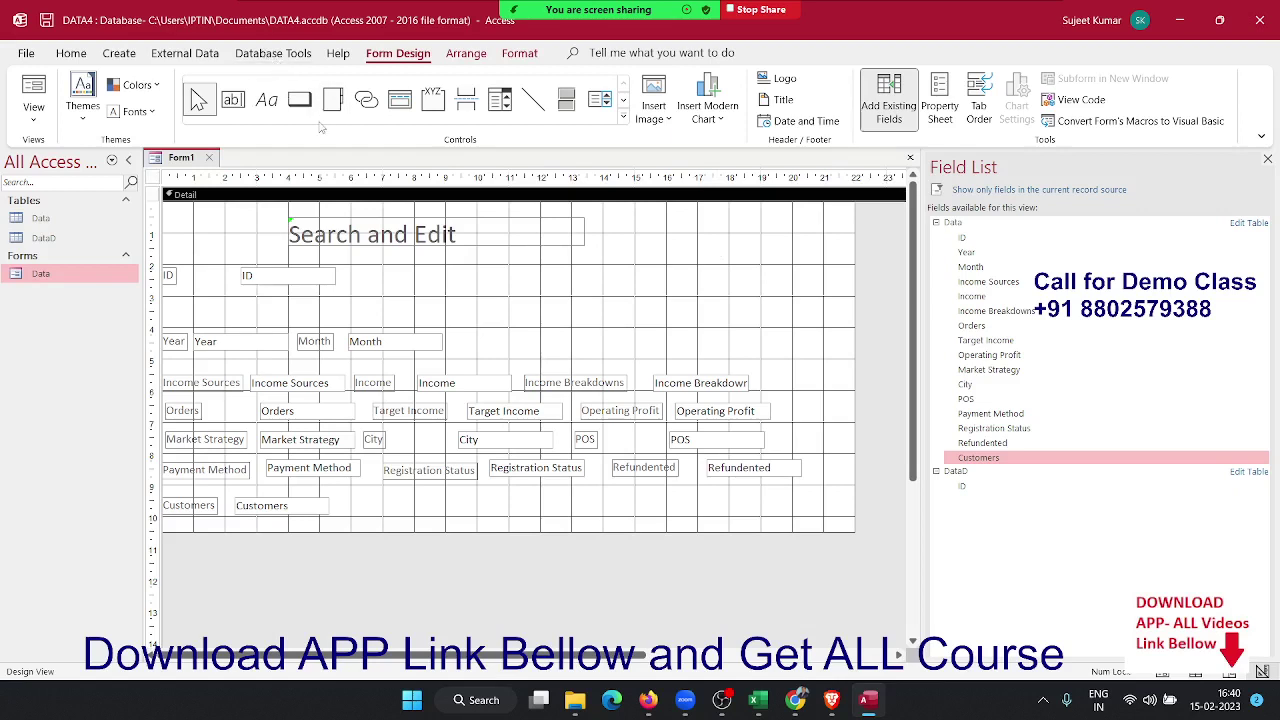
Add an 'ADD DAta' Add New Record button right of the title, then close Form1
{"action": "left_click", "coordinate": [300, 100]}
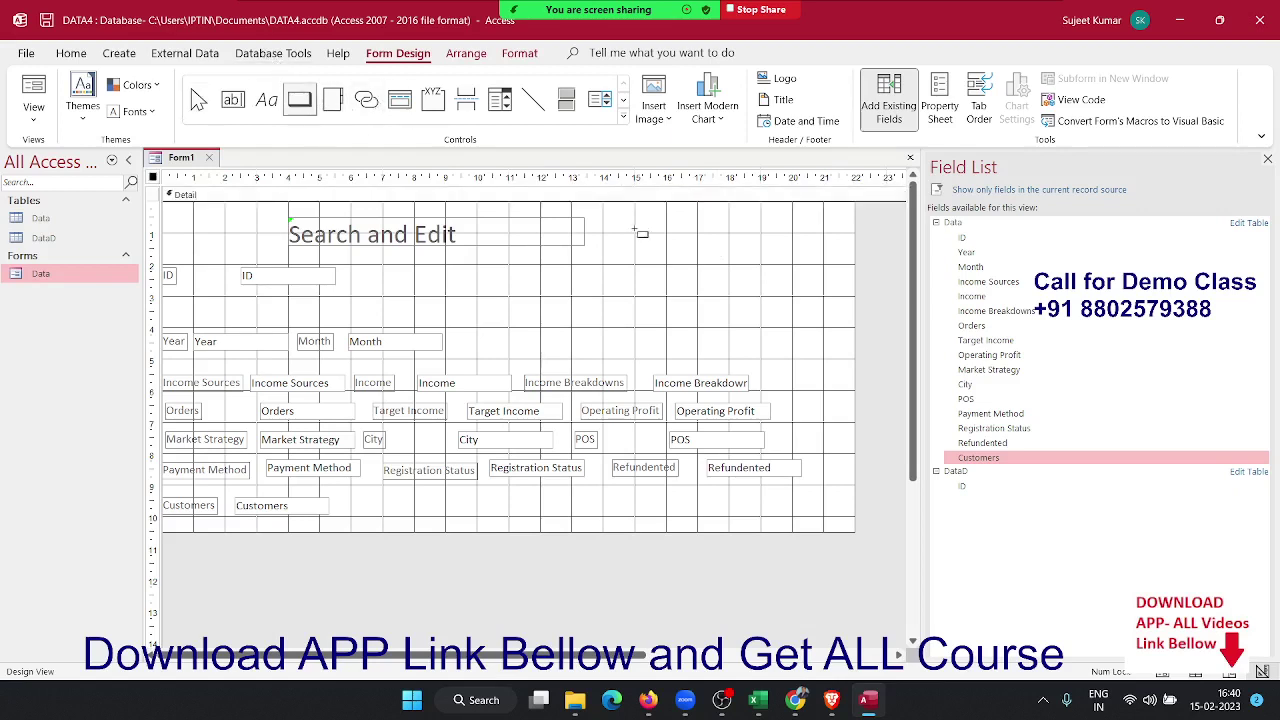
{"action": "left_click_drag", "start_coordinate": [653, 257], "coordinate": [741, 289]}
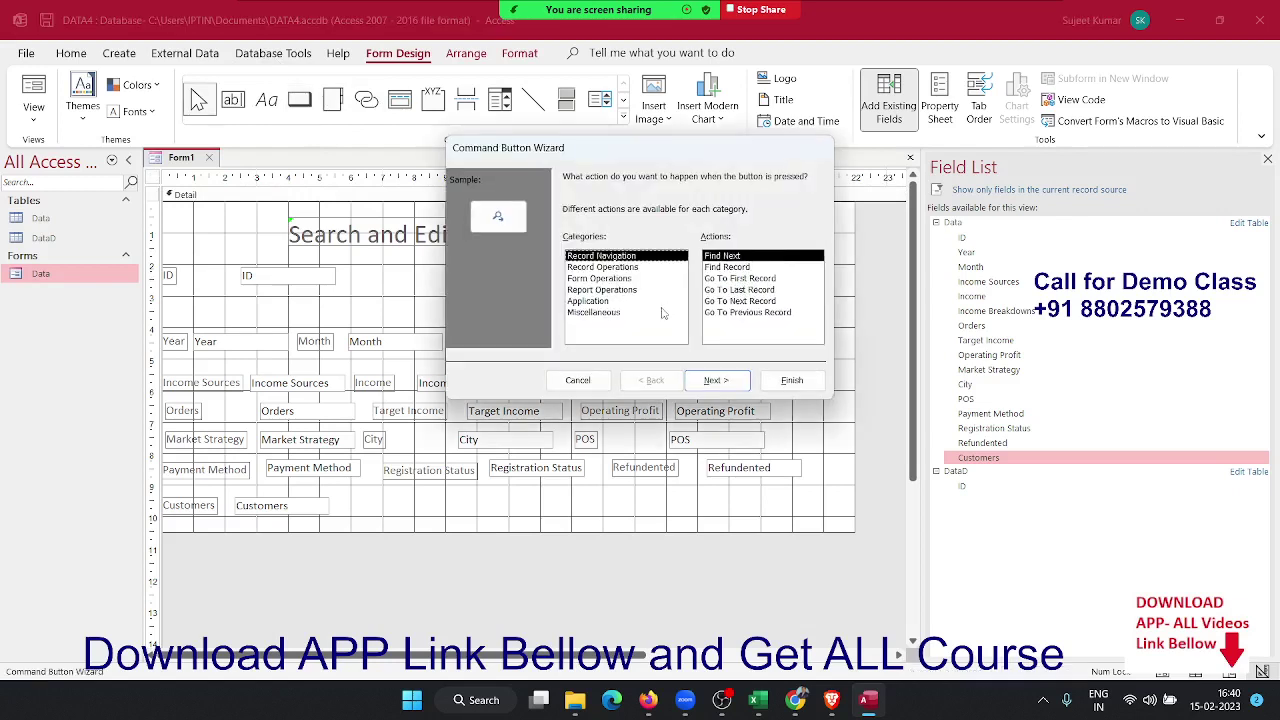
{"action": "left_click", "coordinate": [590, 268]}
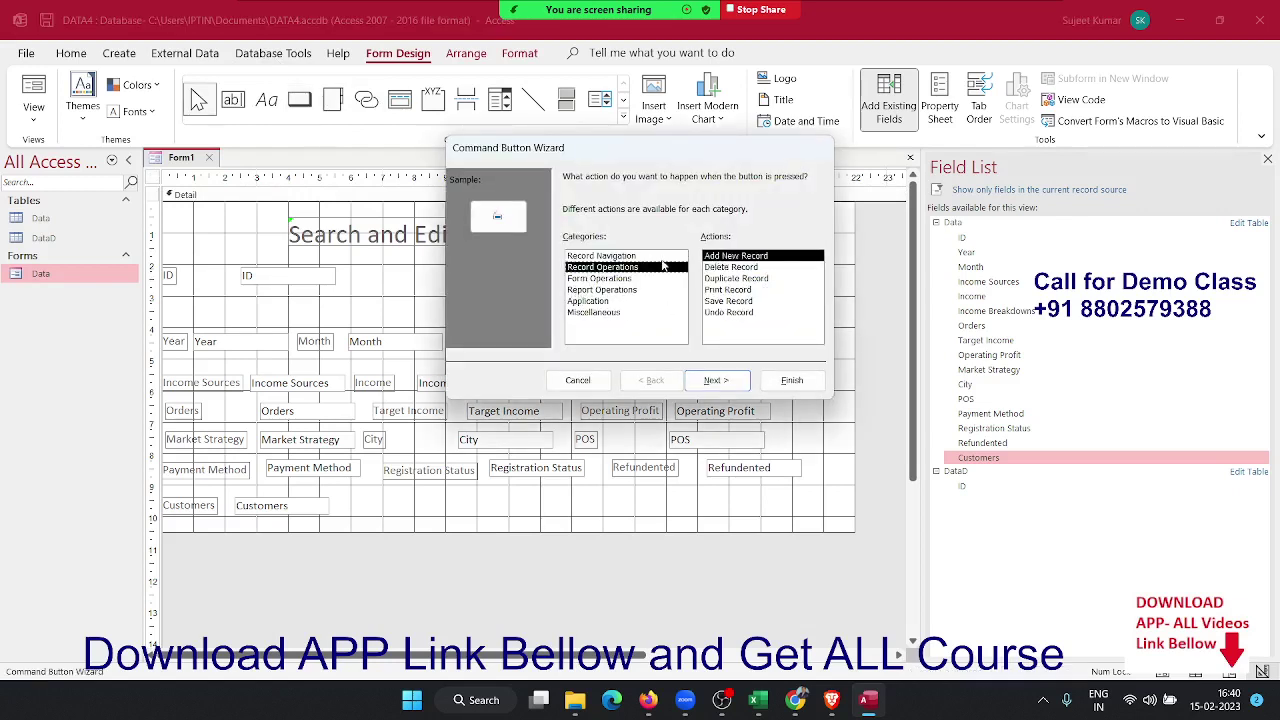
{"action": "left_click", "coordinate": [722, 386]}
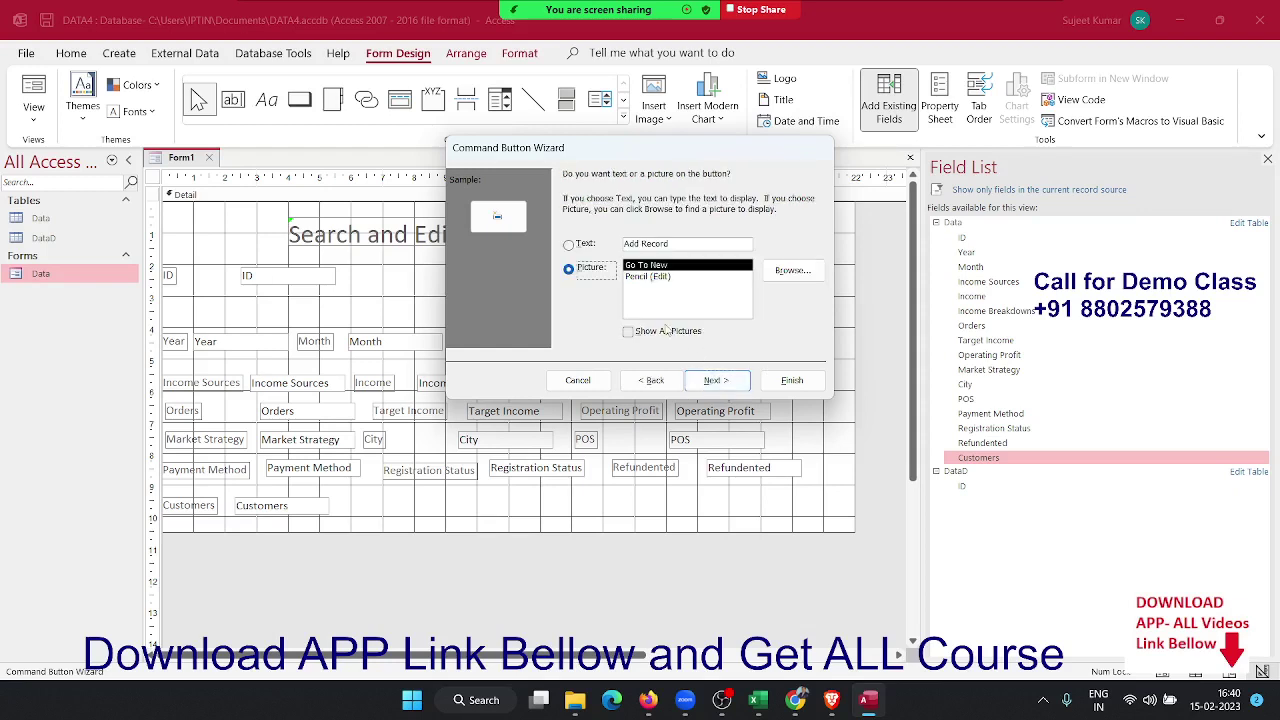
{"action": "left_click", "coordinate": [576, 250]}
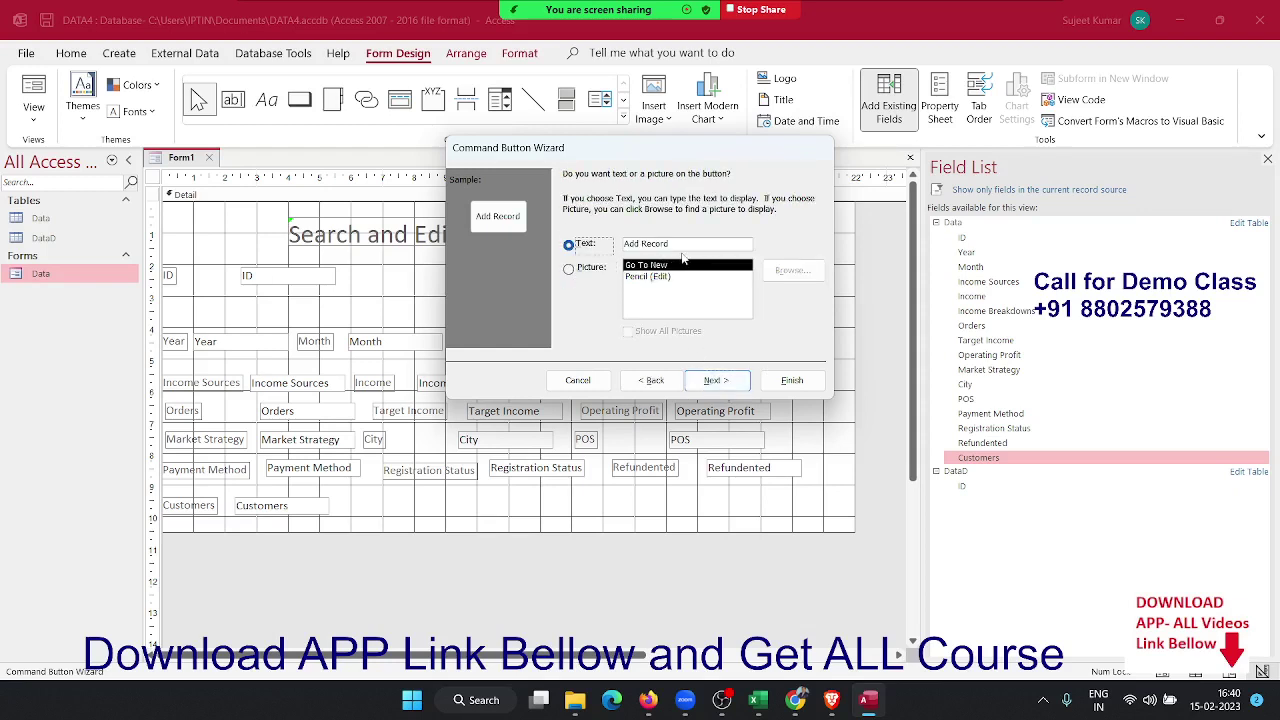
{"action": "key", "text": "Tab"}
{"action": "type", "text": "AD"}
{"action": "type", "text": "D DAta"}
{"action": "left_click", "coordinate": [738, 379]}
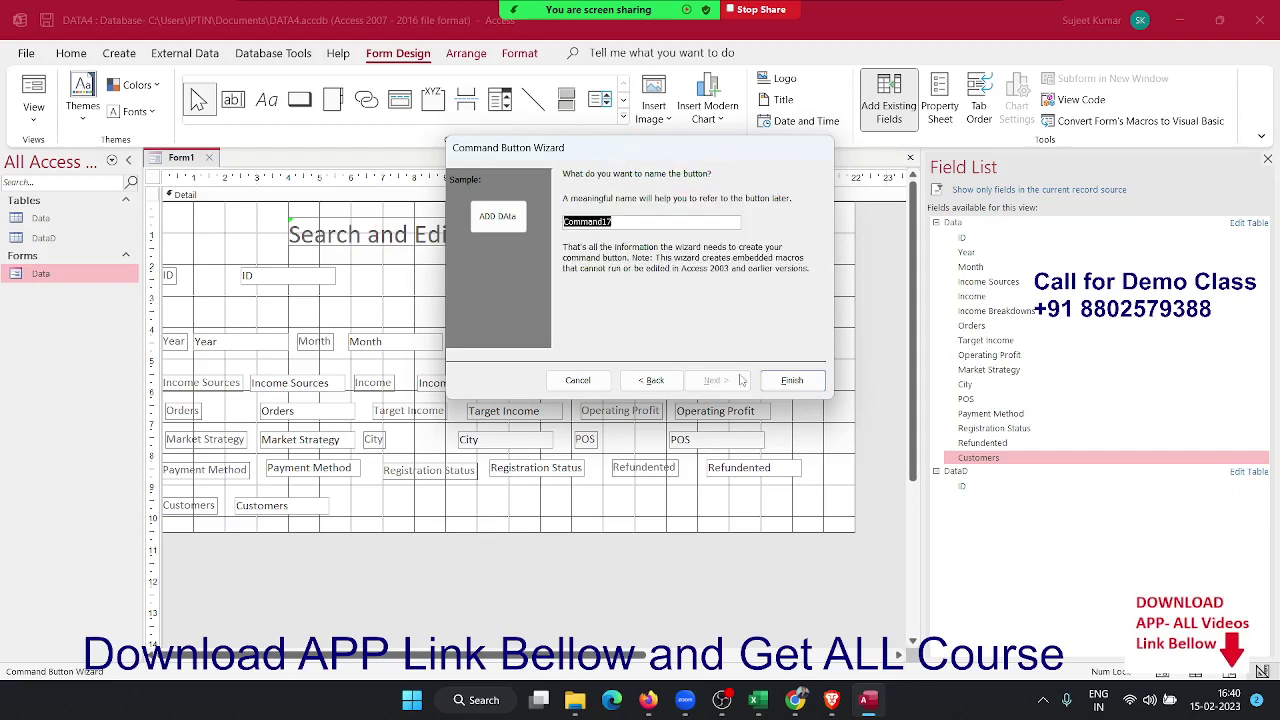
{"action": "left_click", "coordinate": [792, 381]}
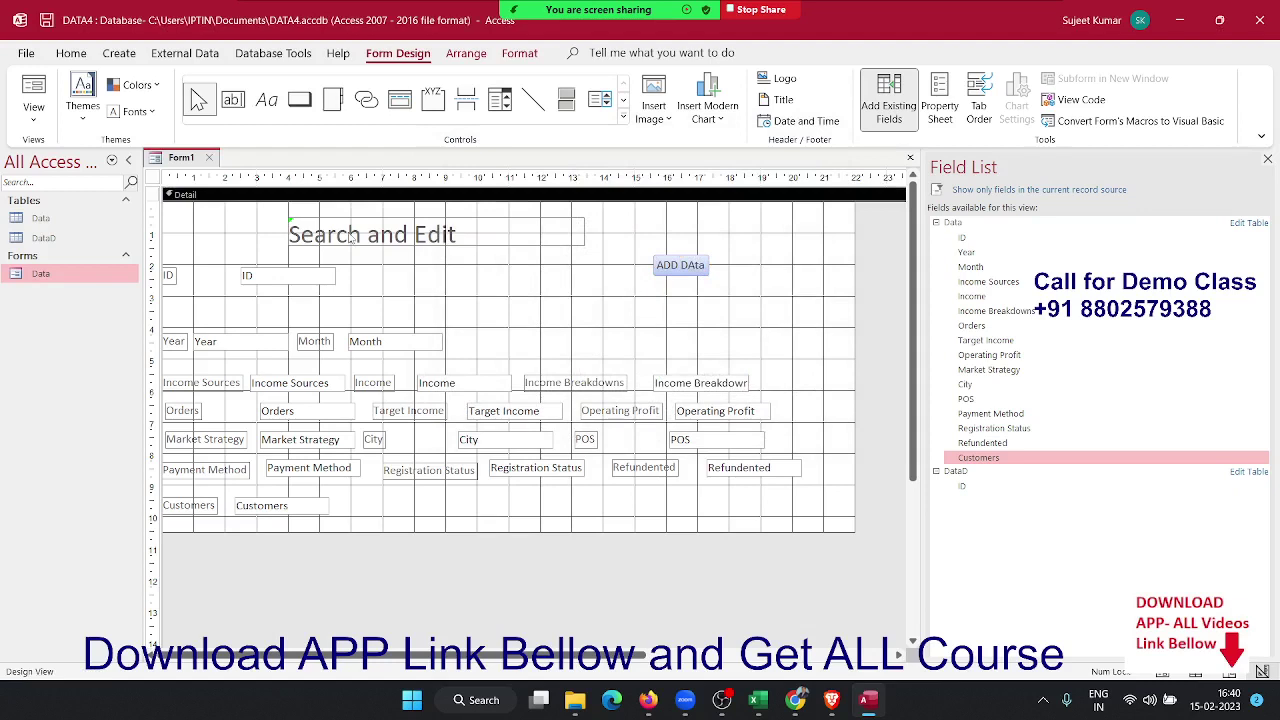
{"action": "left_click", "coordinate": [209, 157]}
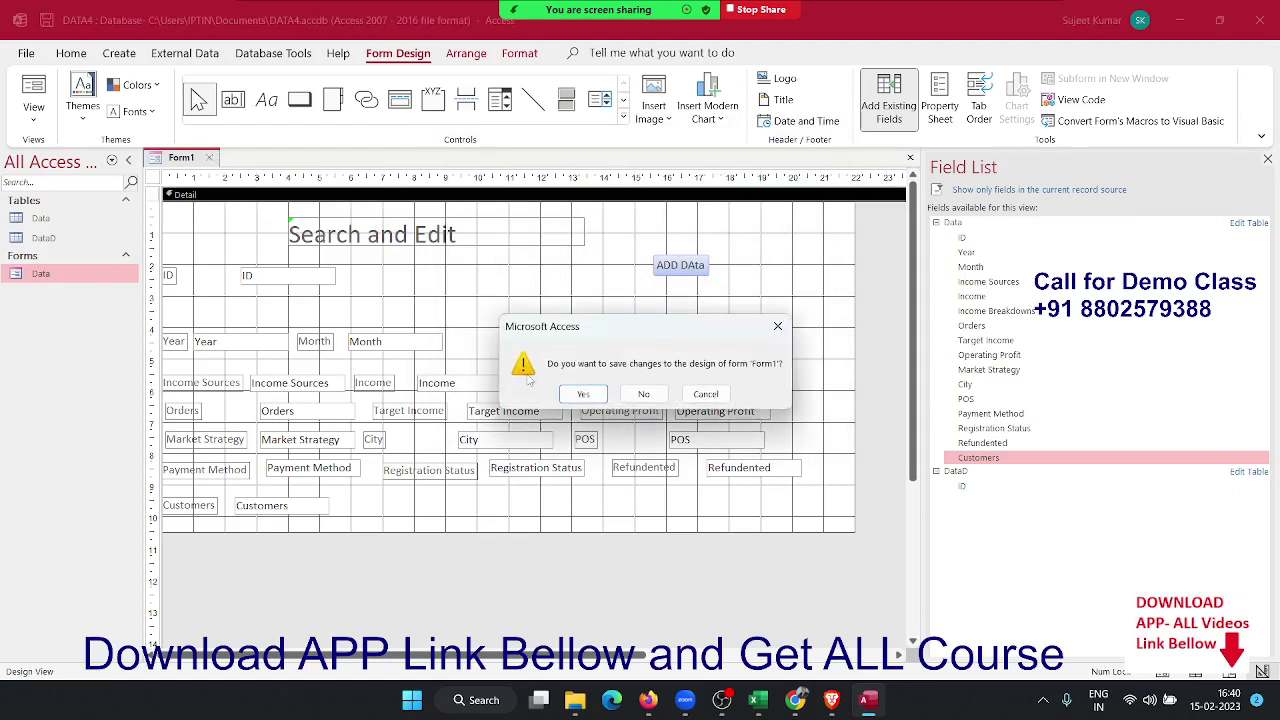
Save the form as DataE, declining to replace the existing Data form
{"action": "left_click", "coordinate": [585, 394]}
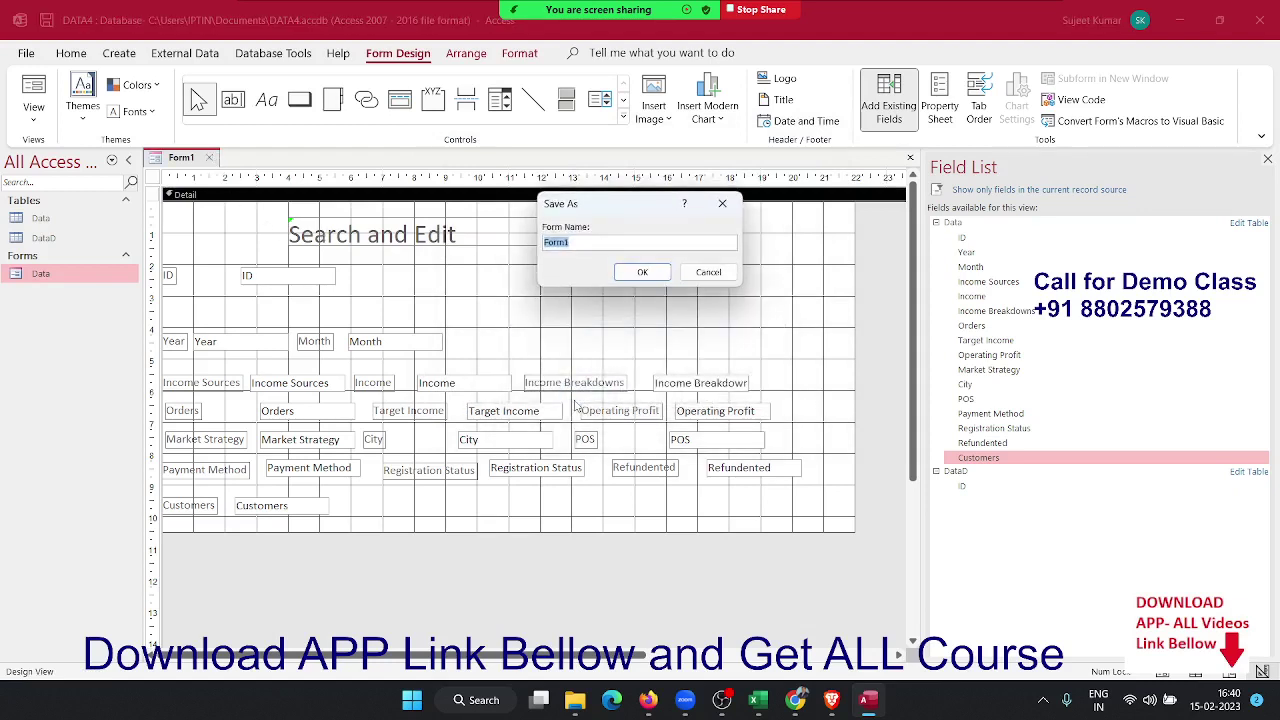
{"action": "type", "text": "De"}
{"action": "left_click", "coordinate": [642, 273]}
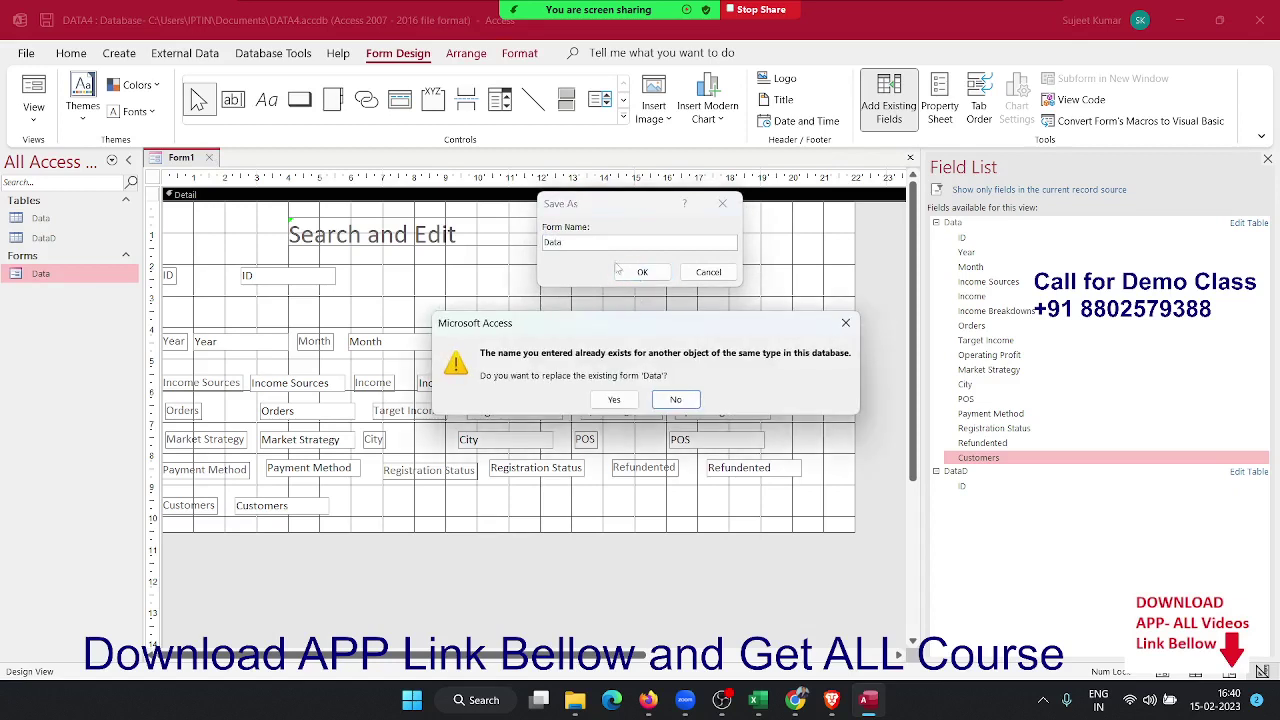
{"action": "key", "text": "Escape"}
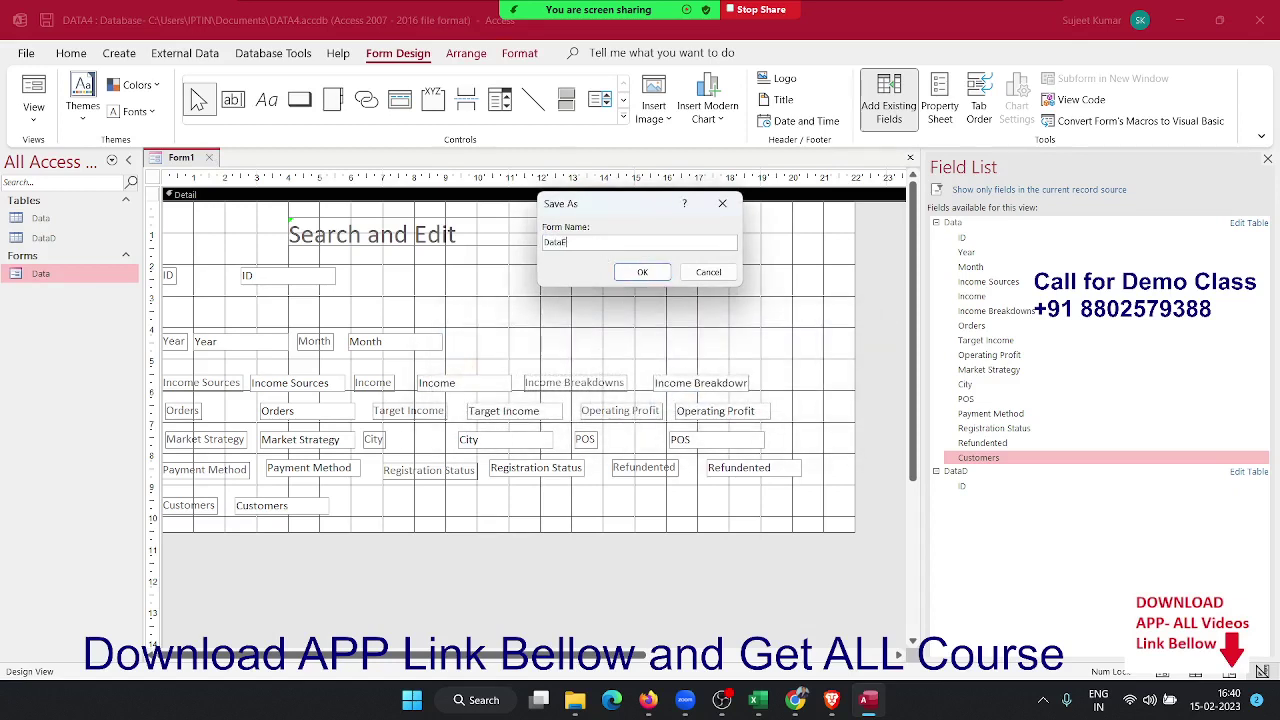
{"action": "left_click", "coordinate": [642, 272]}
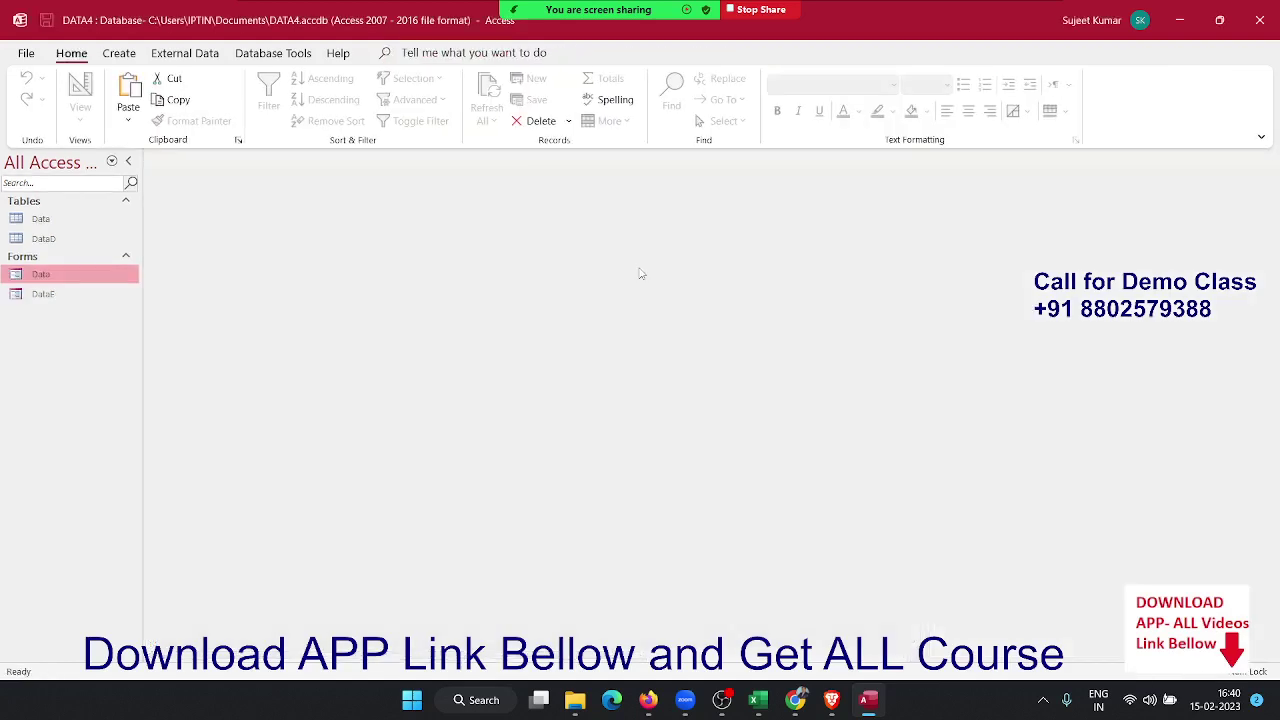
Open the DataE form and load record ID 1
{"action": "double_click", "coordinate": [52, 298]}
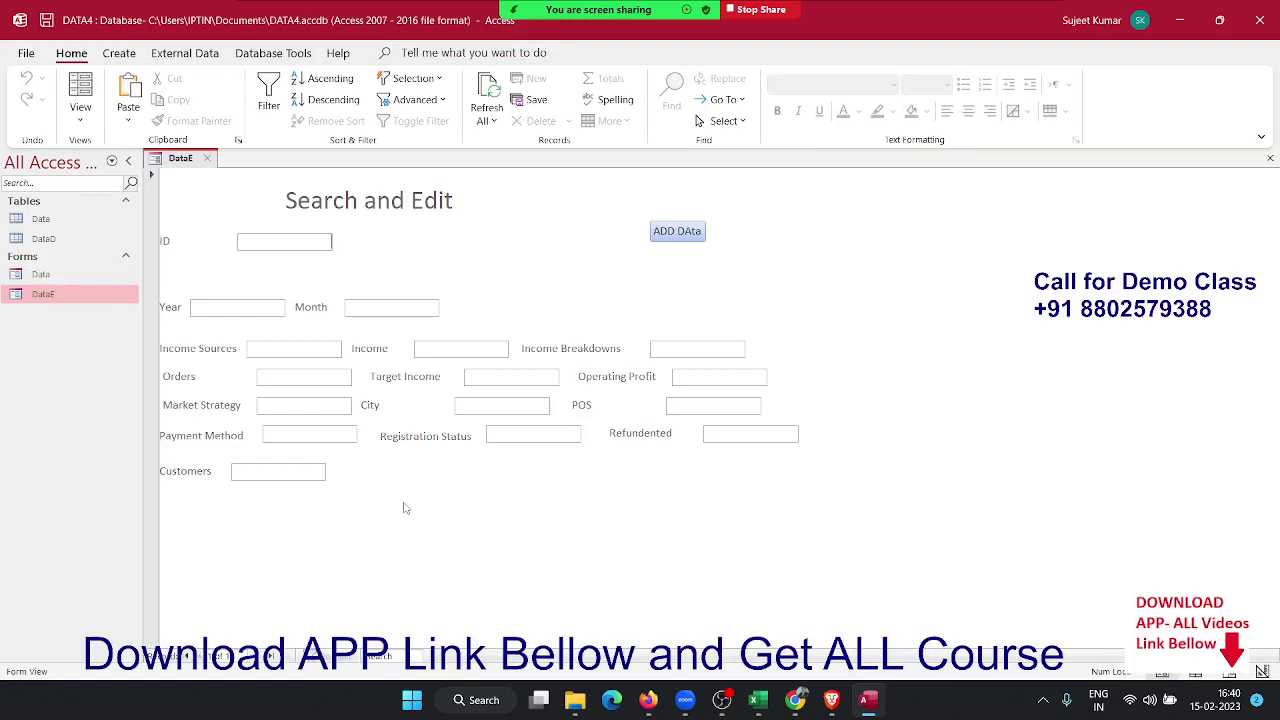
{"action": "type", "text": "1"}
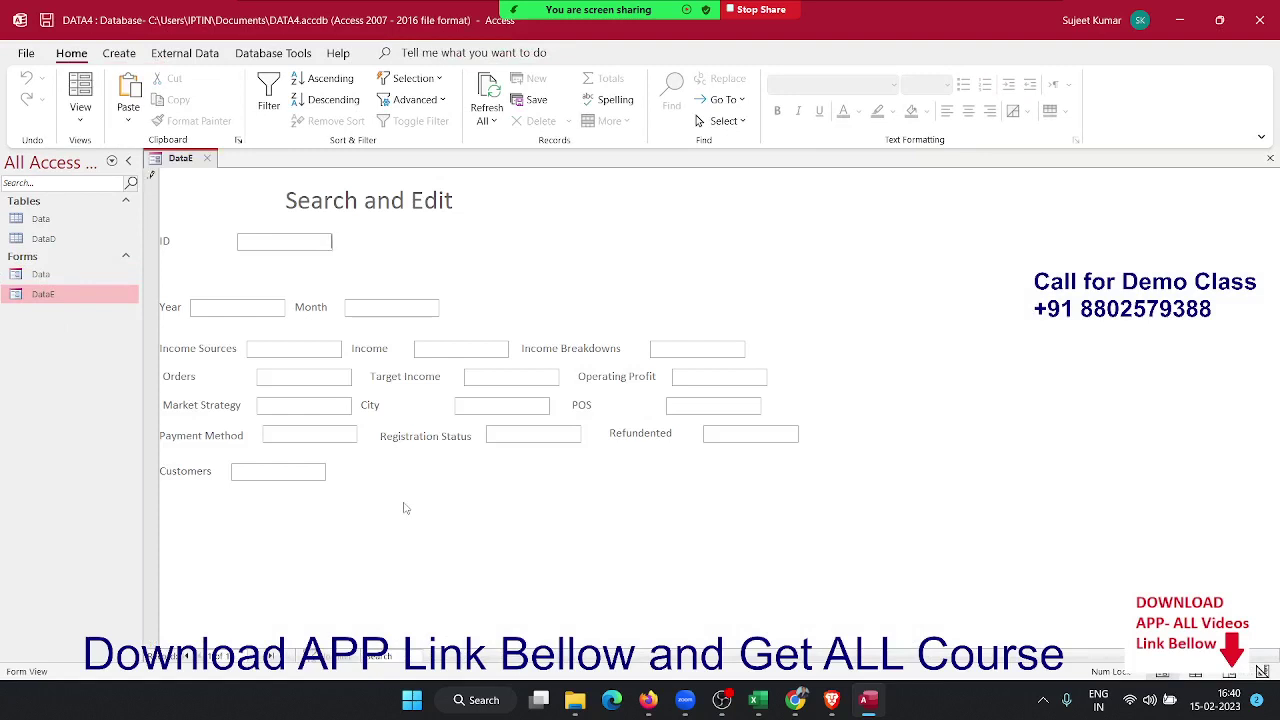
{"action": "key", "text": "Tab"}
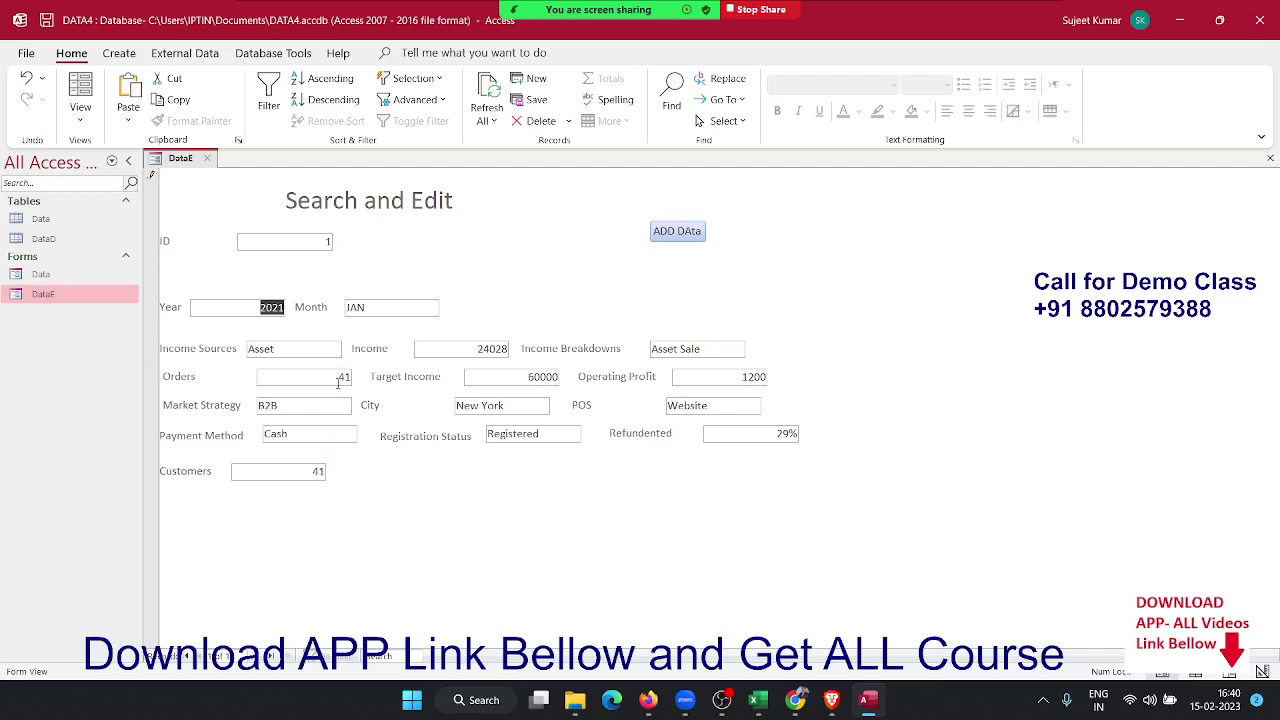
Change record 1's Orders from 41 to 50 and save it with ADD DAta to start a new record
{"action": "double_click", "coordinate": [338, 382]}
{"action": "type", "text": "4"}
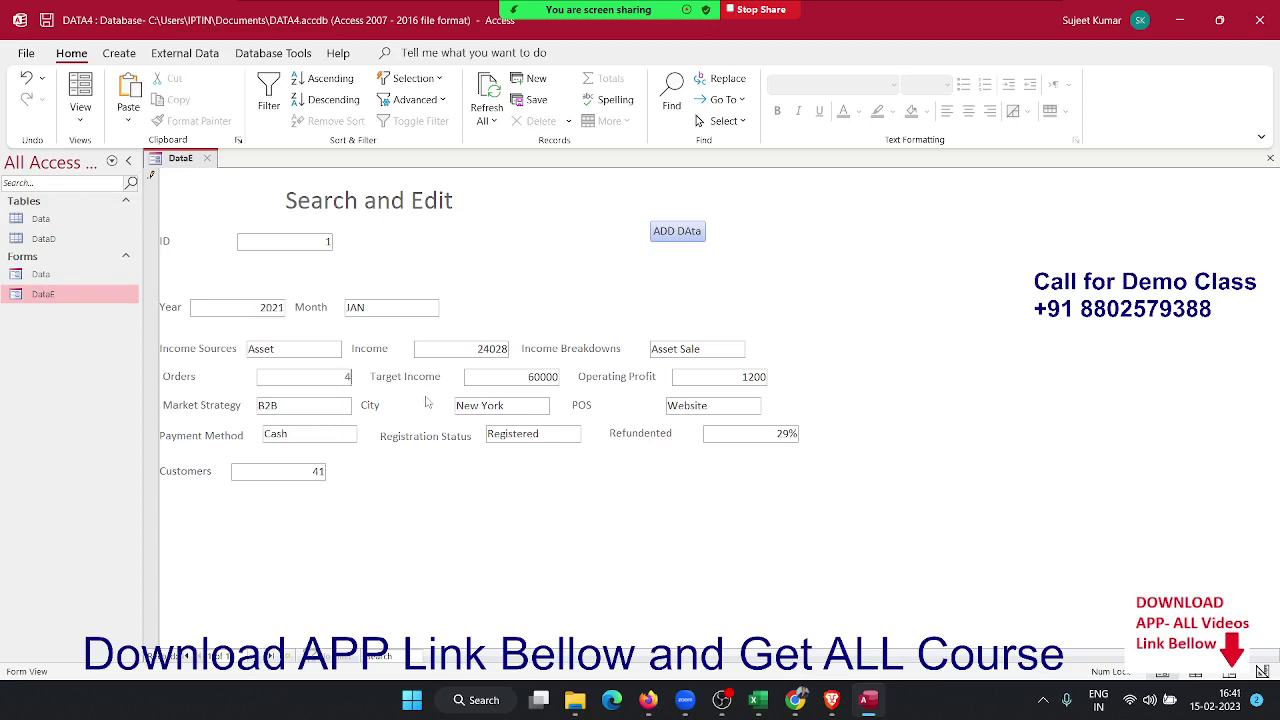
{"action": "type", "text": "0"}
{"action": "key", "text": "BackSpace"}
{"action": "key", "text": "BackSpace"}
{"action": "type", "text": "50"}
{"action": "left_click", "coordinate": [679, 231]}
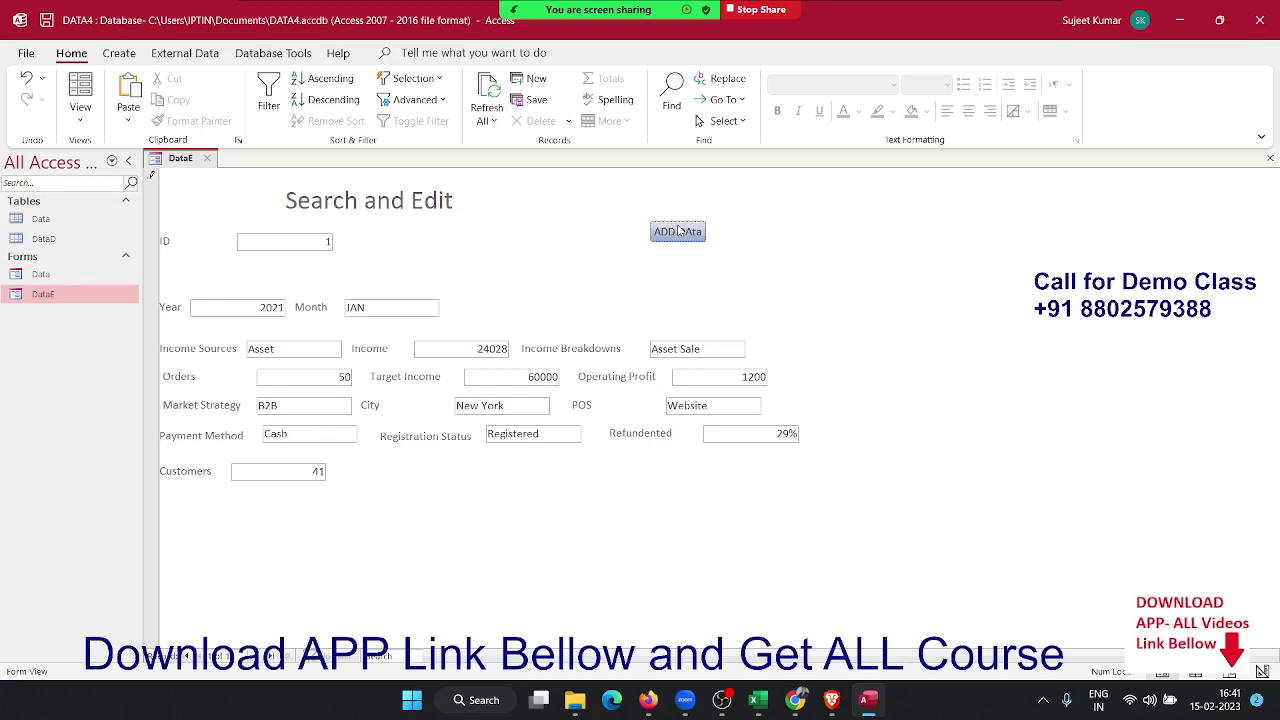
{"action": "double_click", "coordinate": [88, 222]}
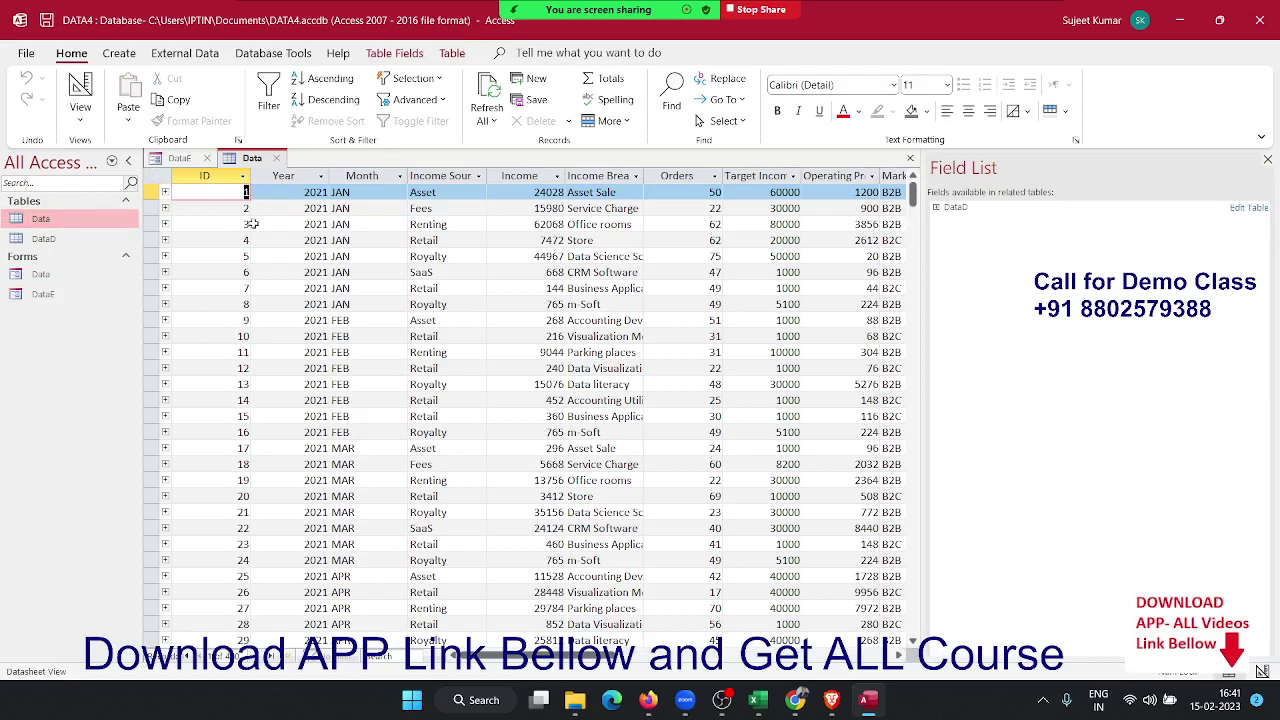
{"action": "left_click", "coordinate": [676, 176]}
{"action": "left_click", "coordinate": [682, 190]}
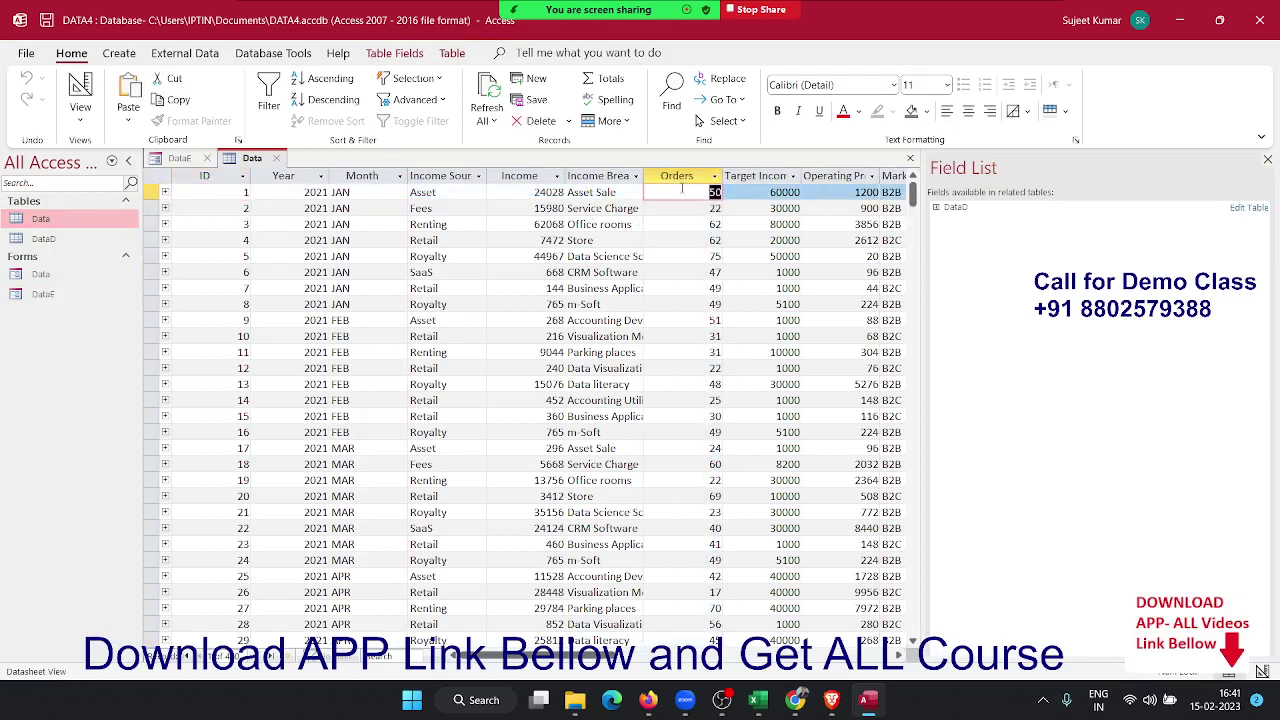
{"action": "left_click", "coordinate": [177, 159]}
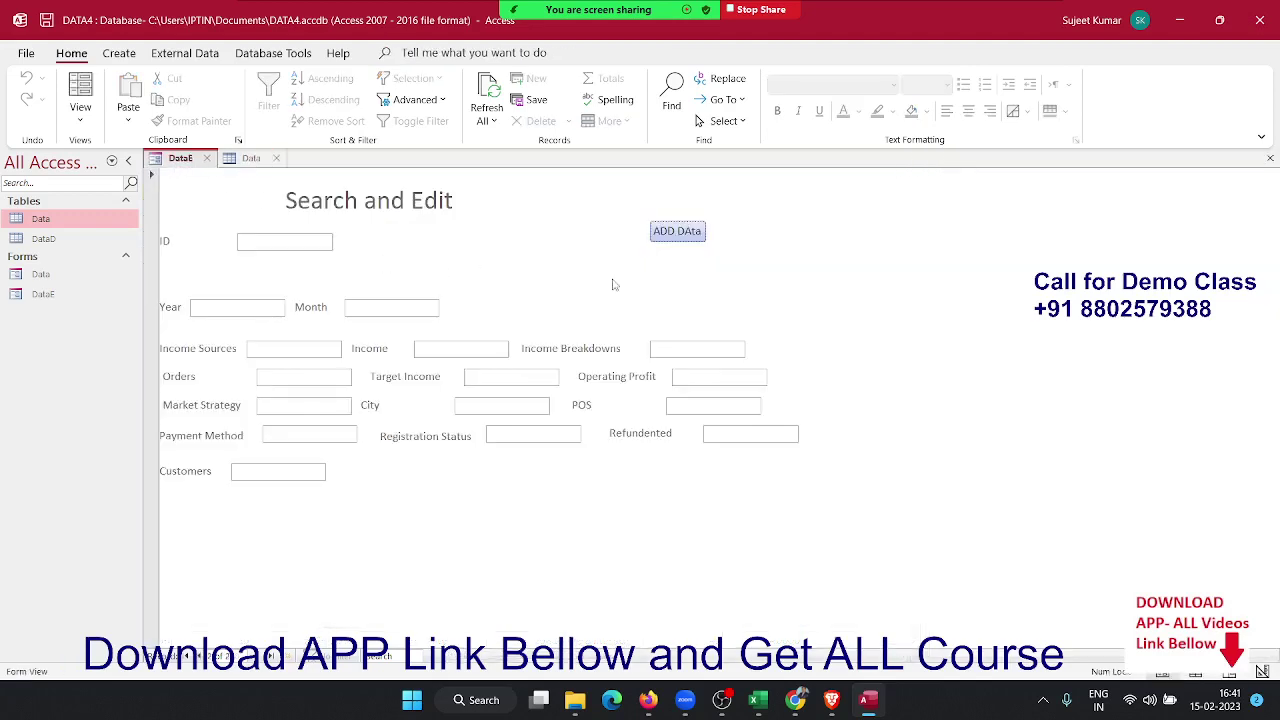
{"action": "left_click", "coordinate": [271, 236]}
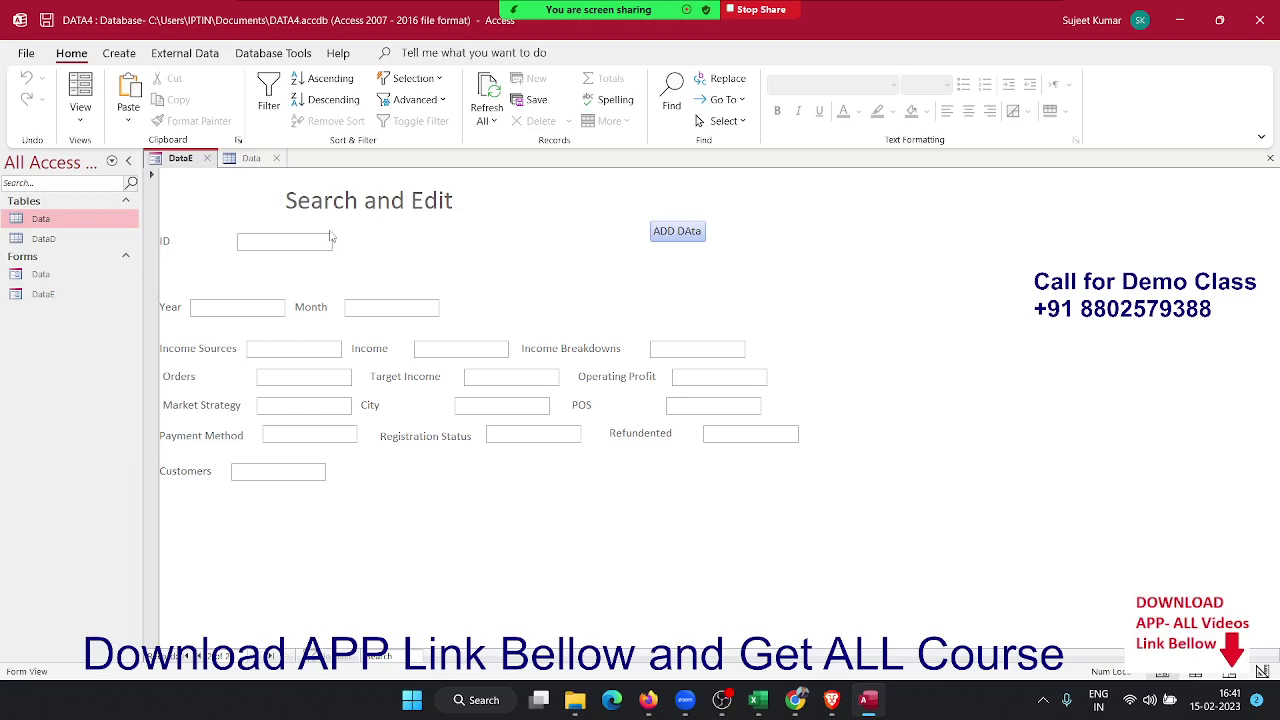
Look up IDs 100 and 500 in the form; ID 500 has no record
{"action": "type", "text": "100"}
{"action": "key", "text": "Return"}
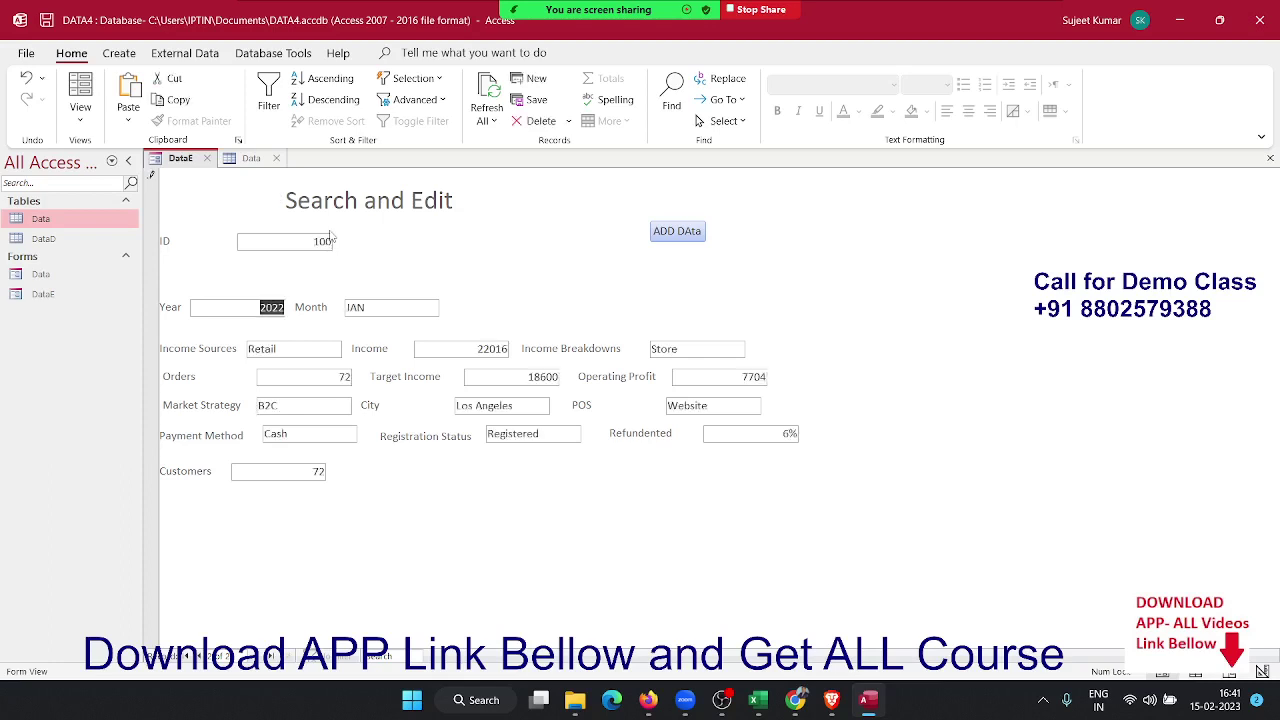
{"action": "double_click", "coordinate": [324, 244]}
{"action": "type", "text": "500"}
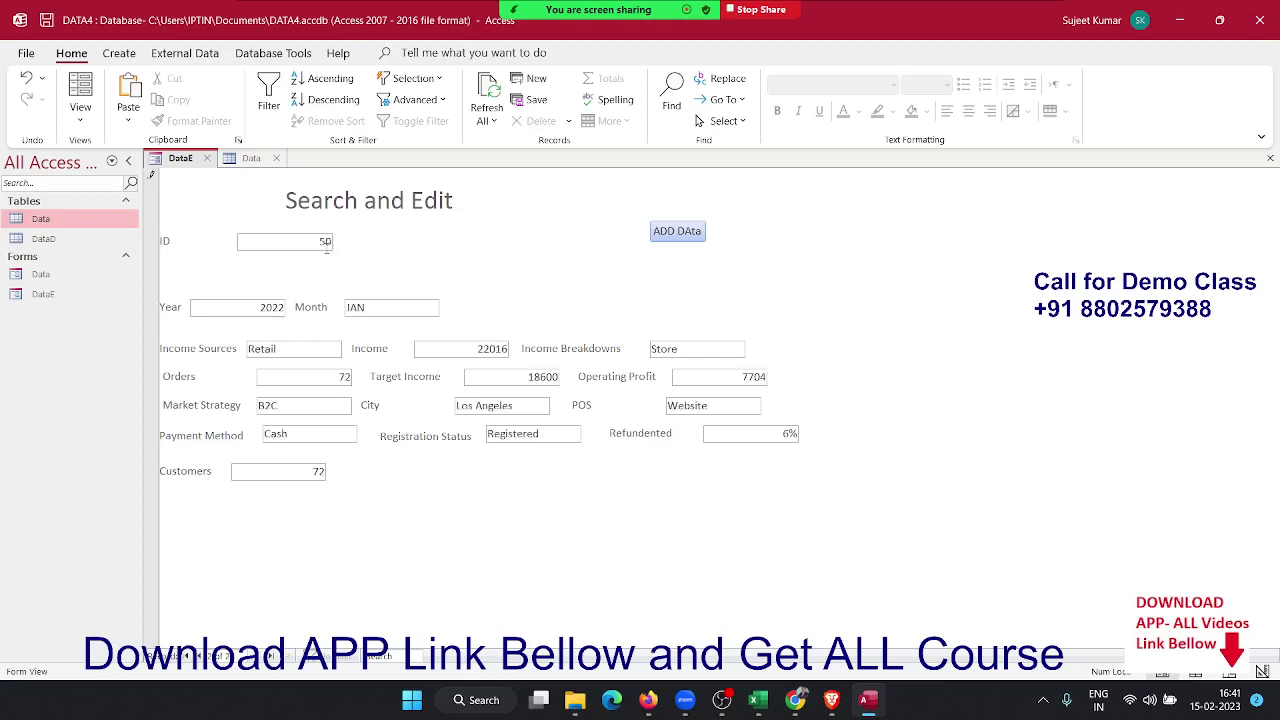
{"action": "key", "text": "Return"}
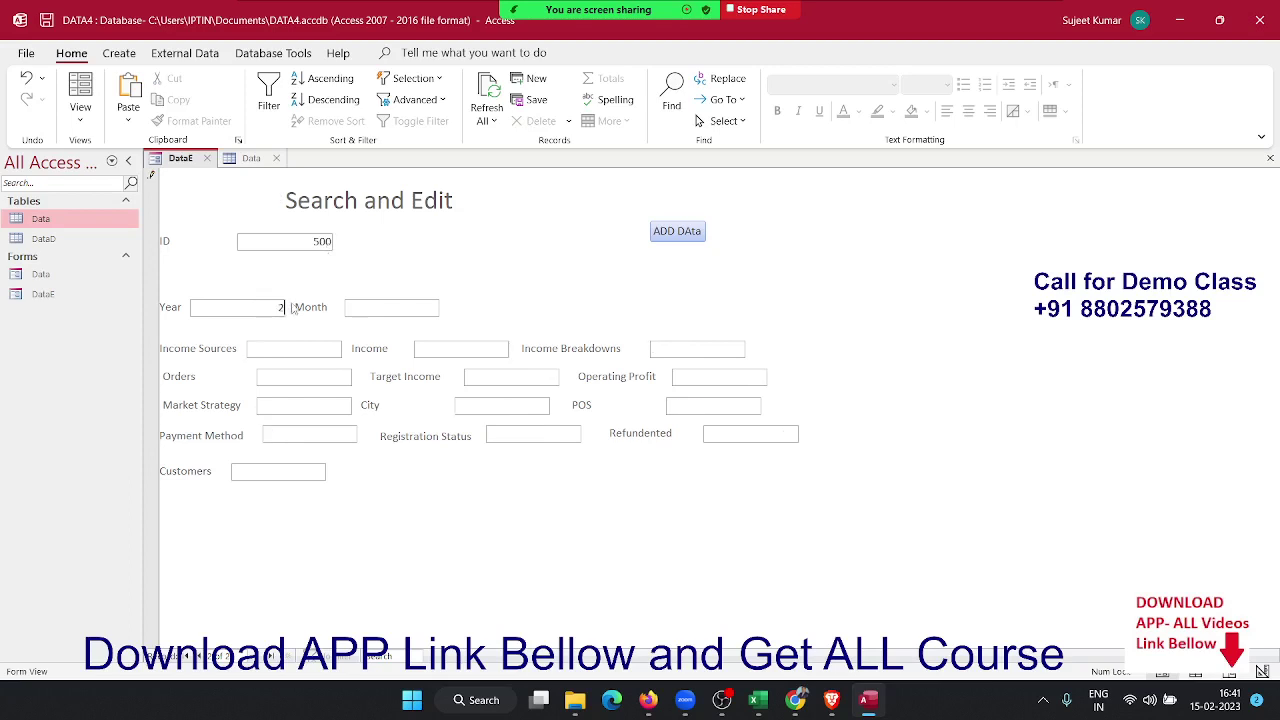
Enter year 2023, JAN, CASH, income 4500, breakdowns 6525, 55 orders and target 5000
{"action": "type", "text": "023"}
{"action": "key", "text": "Return"}
{"action": "type", "text": "JAN"}
{"action": "type", "text": "ASH"}
{"action": "key", "text": "Return"}
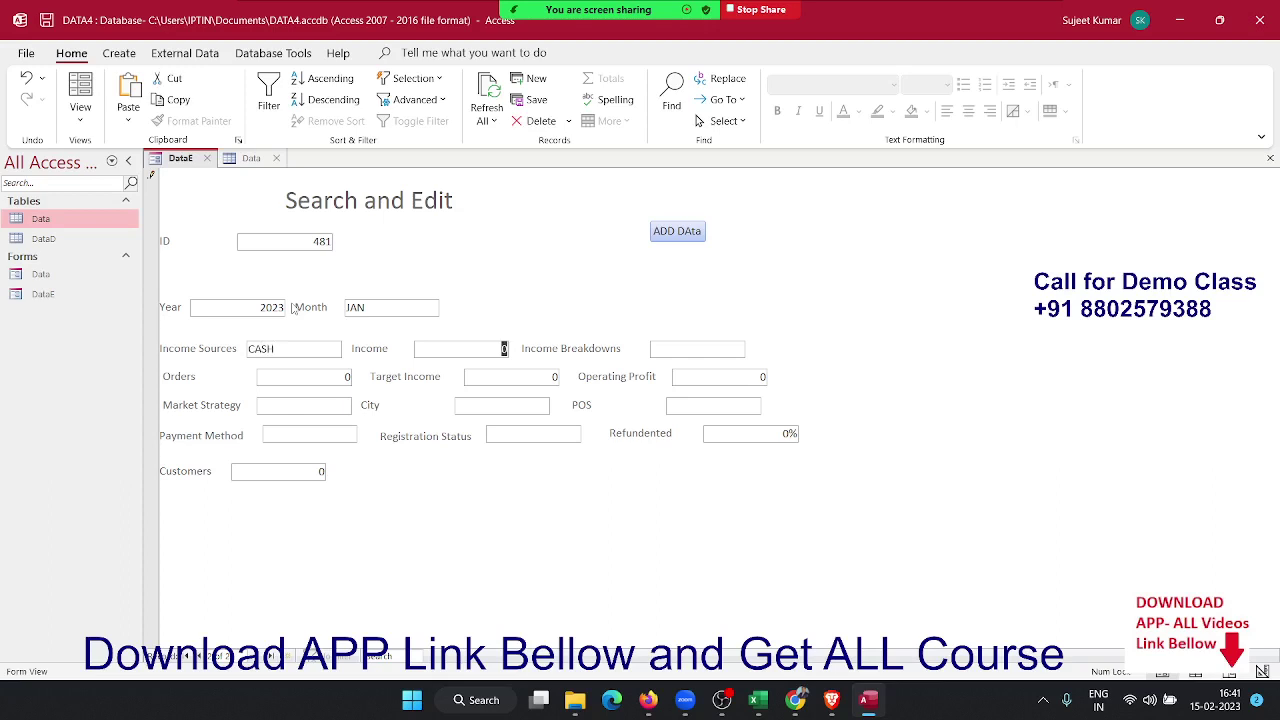
{"action": "type", "text": "4"}
{"action": "type", "text": "500"}
{"action": "type", "text": "6525"}
{"action": "key", "text": "Return"}
{"action": "type", "text": "5"}
{"action": "type", "text": "5"}
{"action": "key", "text": "Return"}
{"action": "type", "text": "5000"}
{"action": "key", "text": "Return"}
Enter city Delhi, correct the refund to 1%, and fill in 45 customers
{"action": "type", "text": "500"}
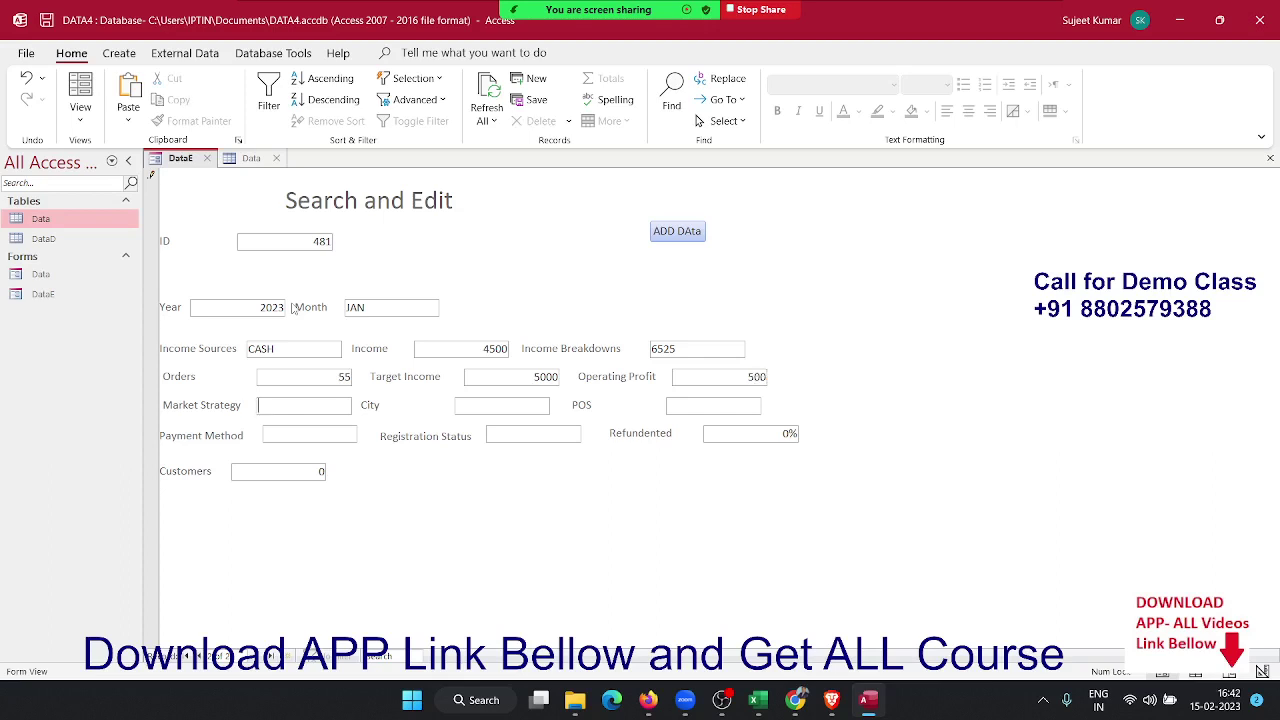
{"action": "type", "text": "OLD"}
{"action": "type", "text": "Delhi"}
{"action": "key", "text": "Tab"}
{"action": "type", "text": "1"}
{"action": "type", "text": "h"}
{"action": "type", "text": "OK"}
{"action": "key", "text": "Tab"}
{"action": "type", "text": "5"}
{"action": "key", "text": "Tab"}
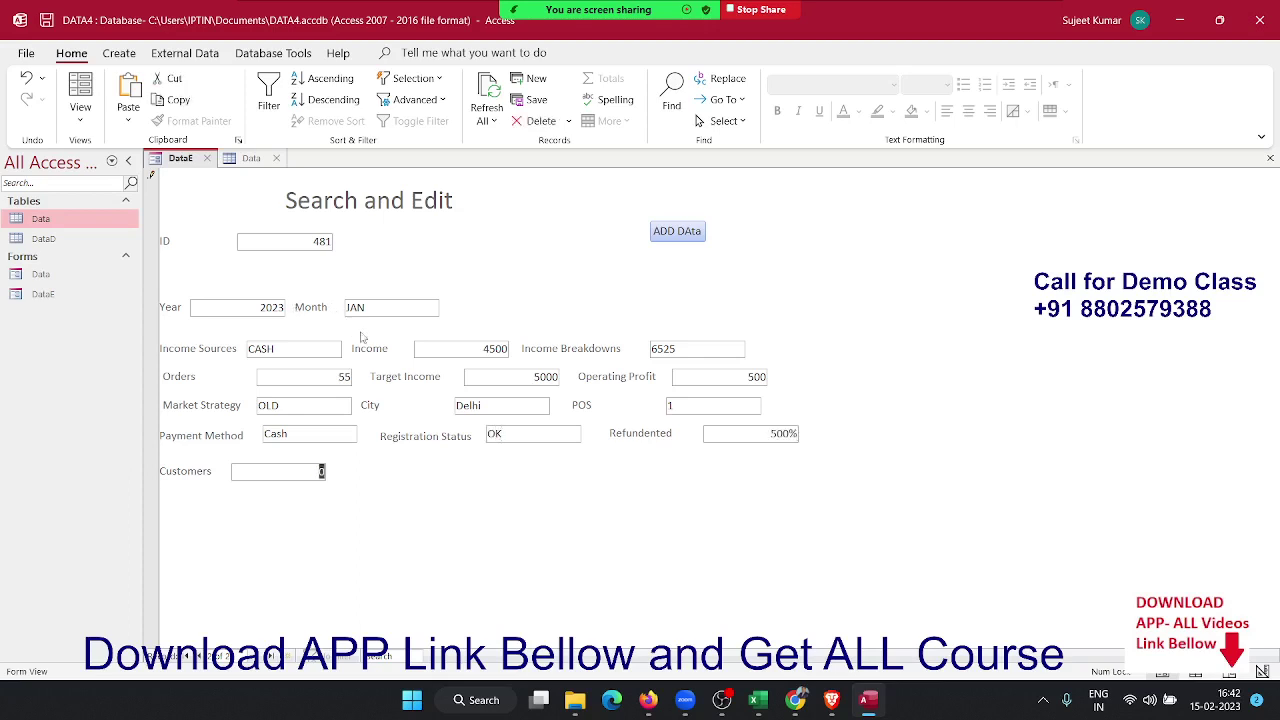
{"action": "double_click", "coordinate": [785, 432]}
{"action": "type", "text": "0"}
{"action": "type", "text": ".01"}
{"action": "key", "text": "Tab"}
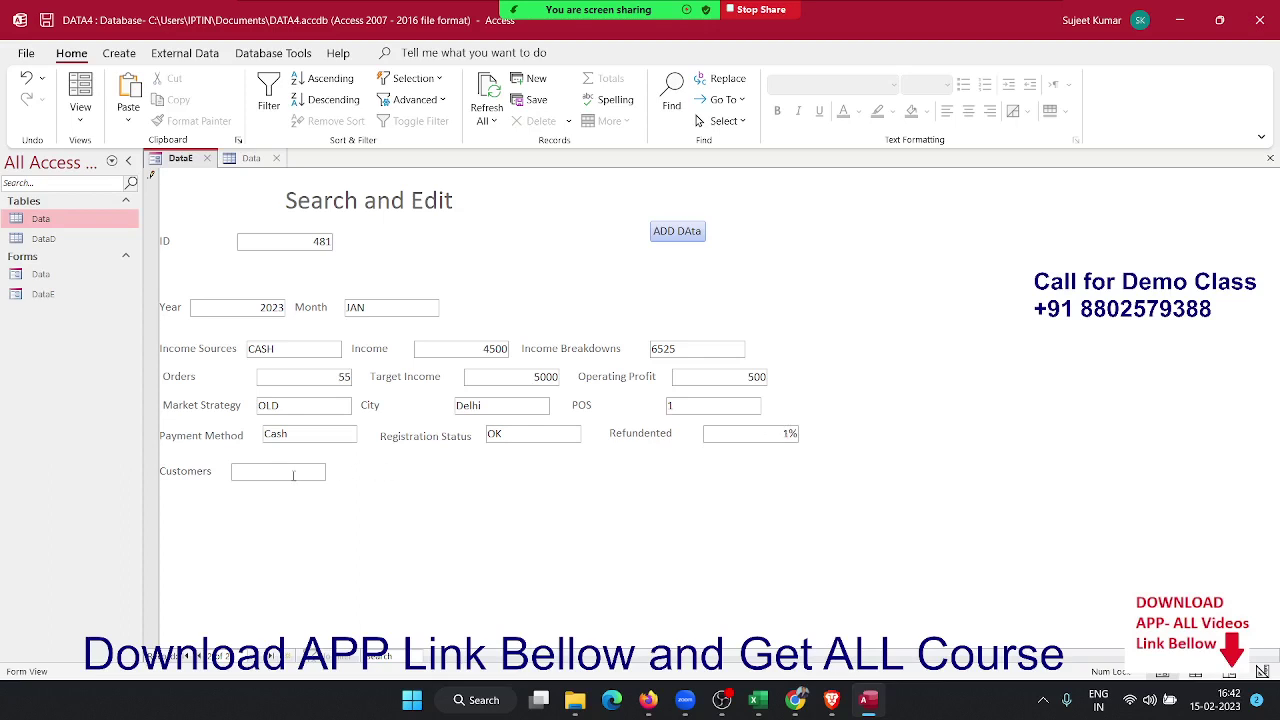
{"action": "key", "text": "Tab"}
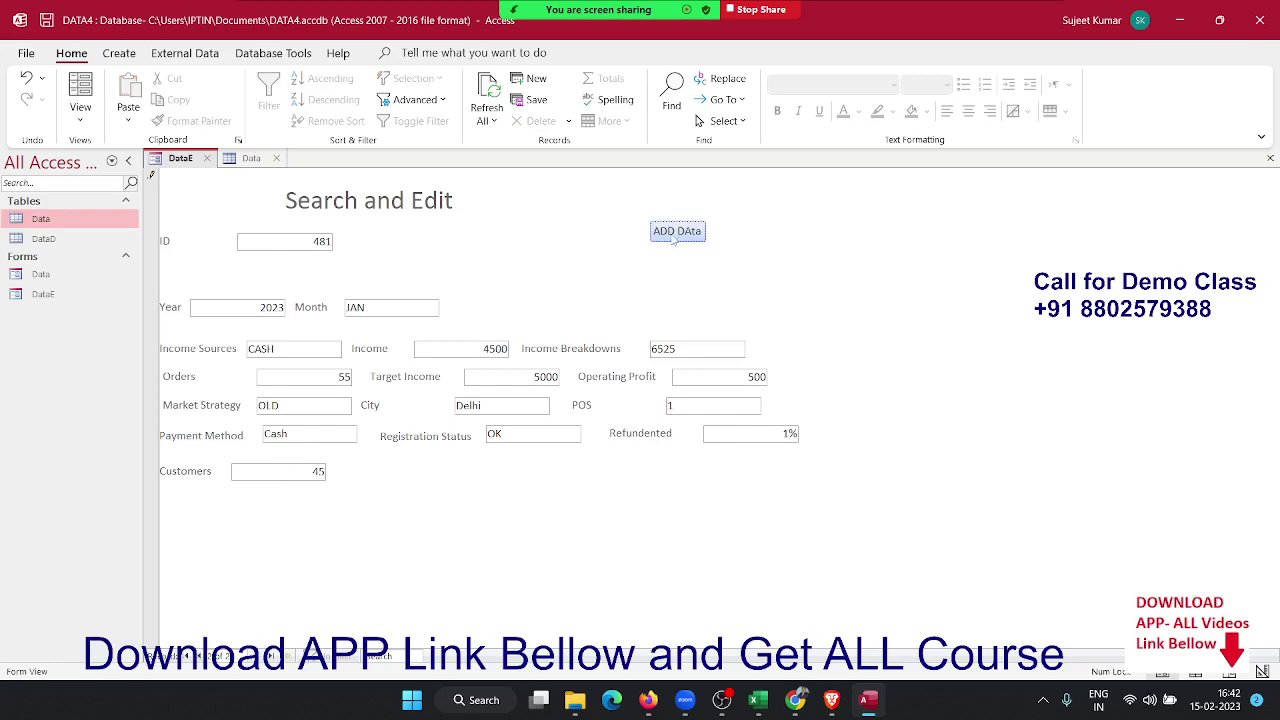
Add record 481 to the table and switch to the Data table datasheet
{"action": "left_click", "coordinate": [673, 239]}
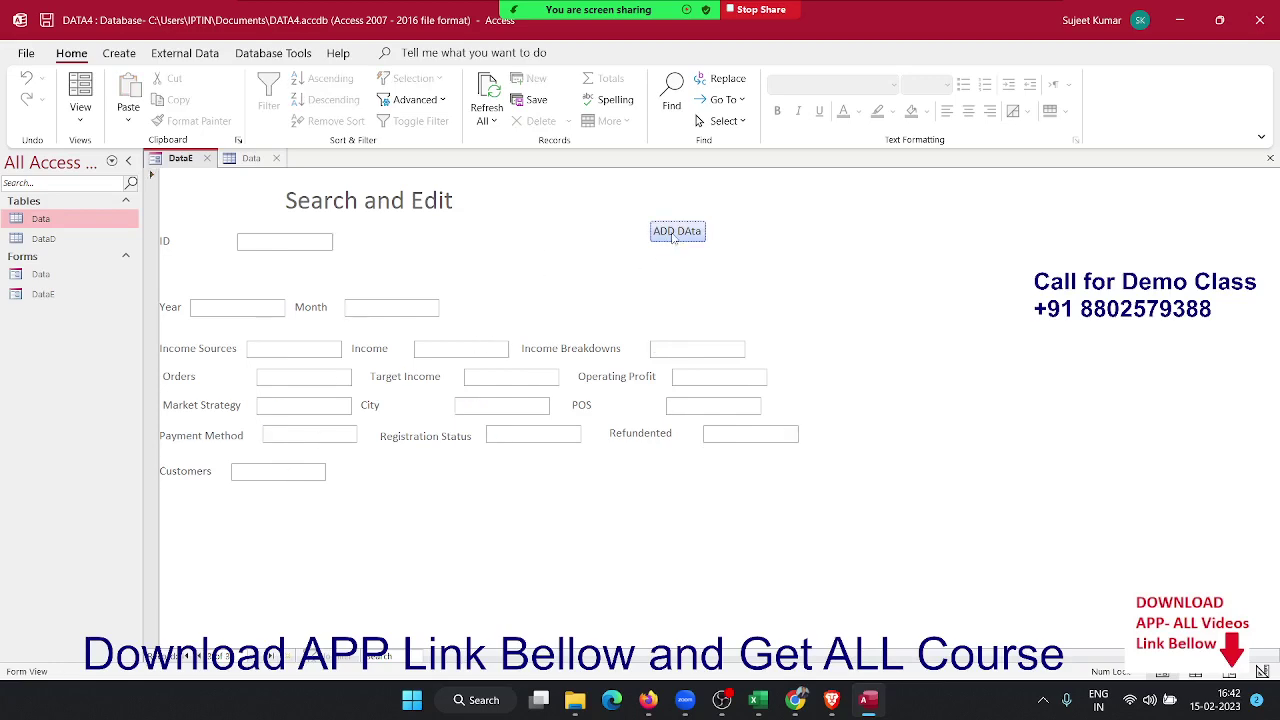
{"action": "left_click", "coordinate": [251, 159]}
{"action": "scroll", "coordinate": [530, 410], "scroll_direction": "down", "scroll_amount": 5}
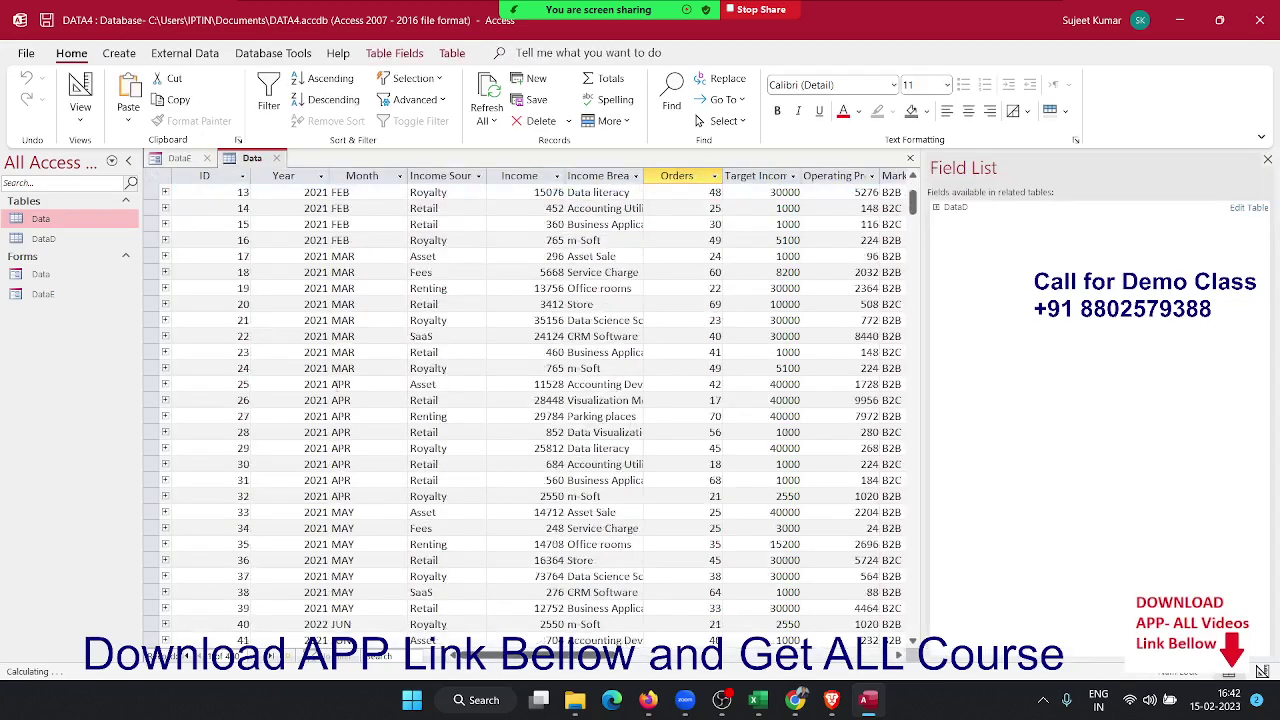
{"action": "scroll", "coordinate": [530, 410], "scroll_direction": "down", "scroll_amount": 5}
{"action": "scroll", "coordinate": [530, 410], "scroll_direction": "down", "scroll_amount": 7}
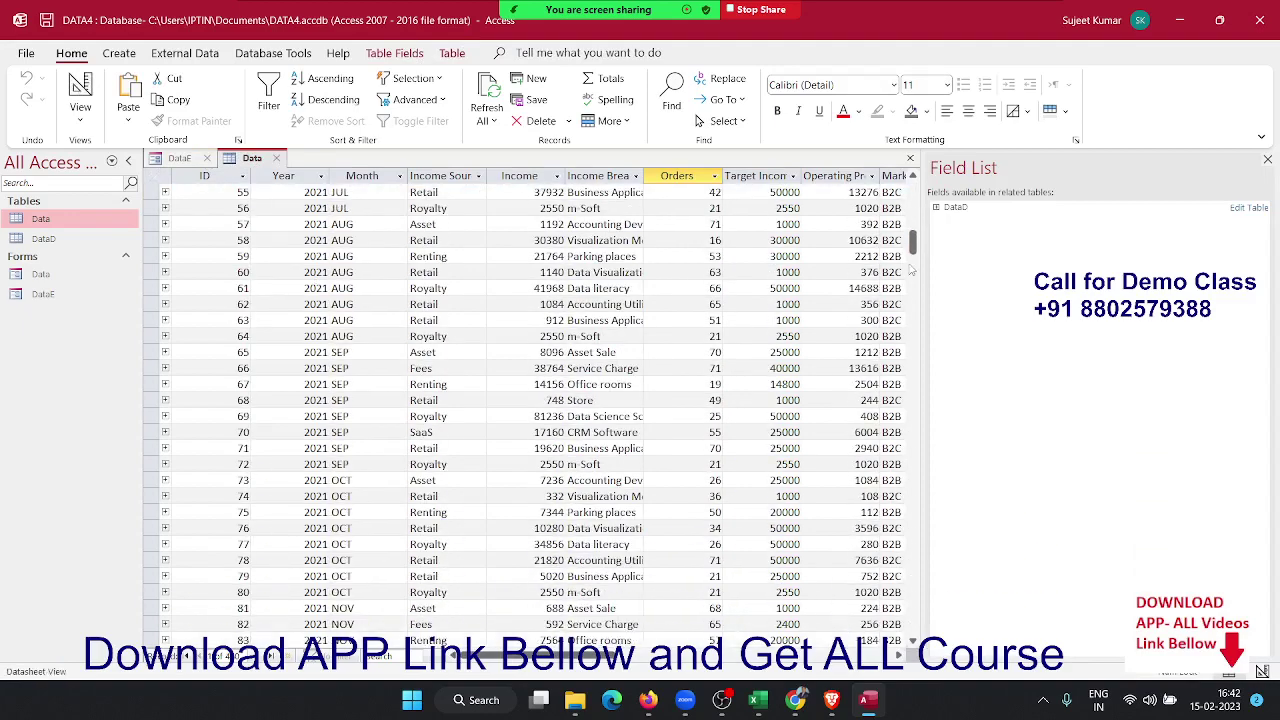
Scroll through the Data datasheet rows to review the 2021 sales records
{"action": "left_click_drag", "start_coordinate": [913, 248], "coordinate": [914, 640]}
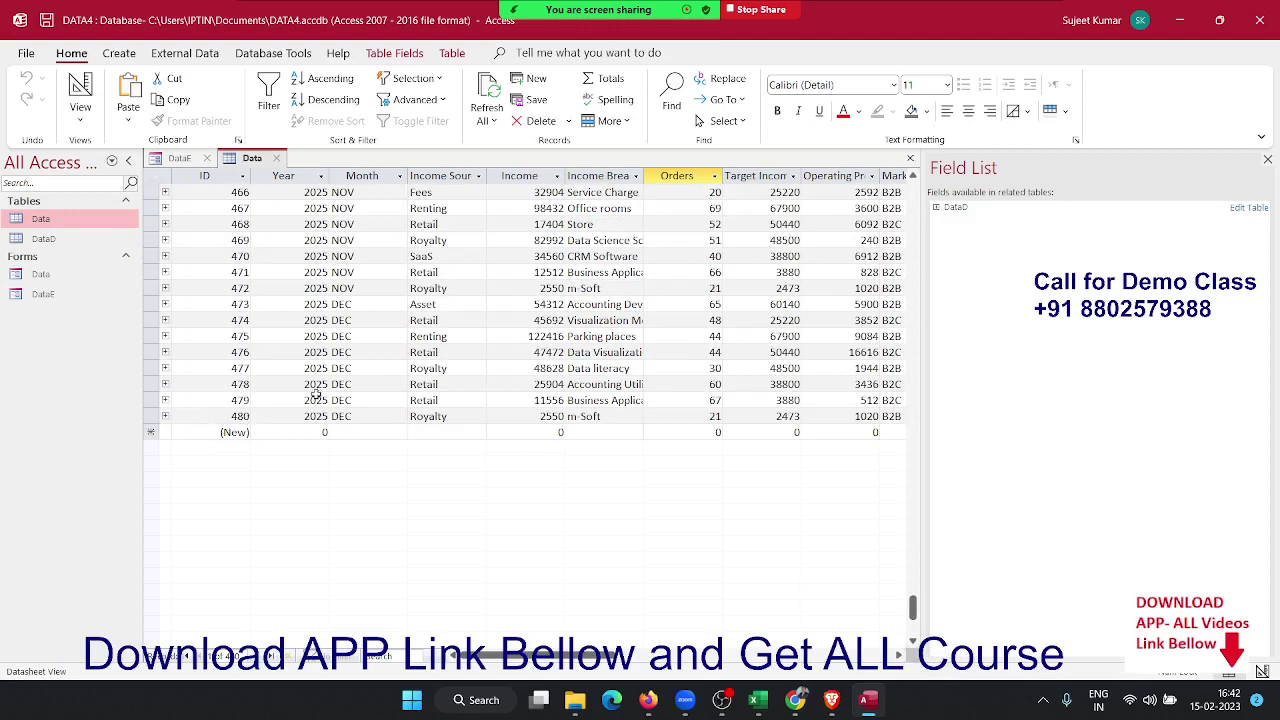
{"action": "scroll", "coordinate": [316, 399], "scroll_direction": "up", "scroll_amount": 2}
{"action": "scroll", "coordinate": [316, 399], "scroll_direction": "down", "scroll_amount": 5}
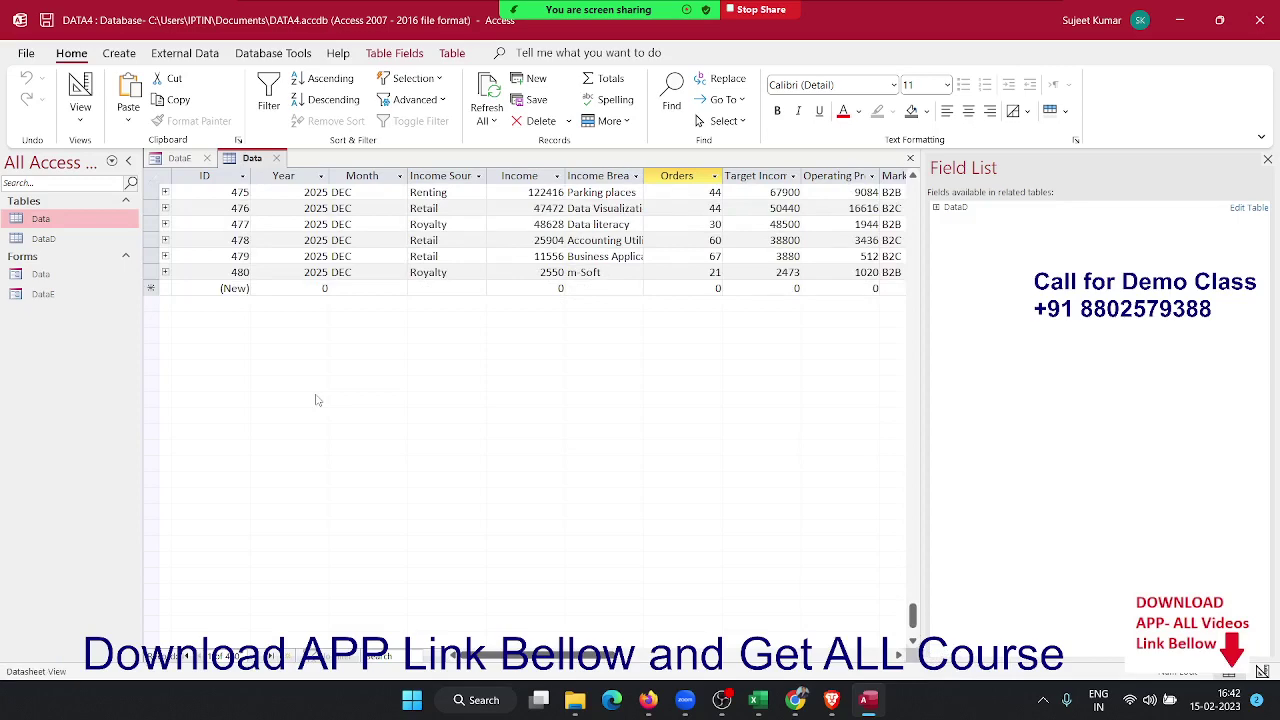
{"action": "scroll", "coordinate": [316, 399], "scroll_direction": "up", "scroll_amount": 2}
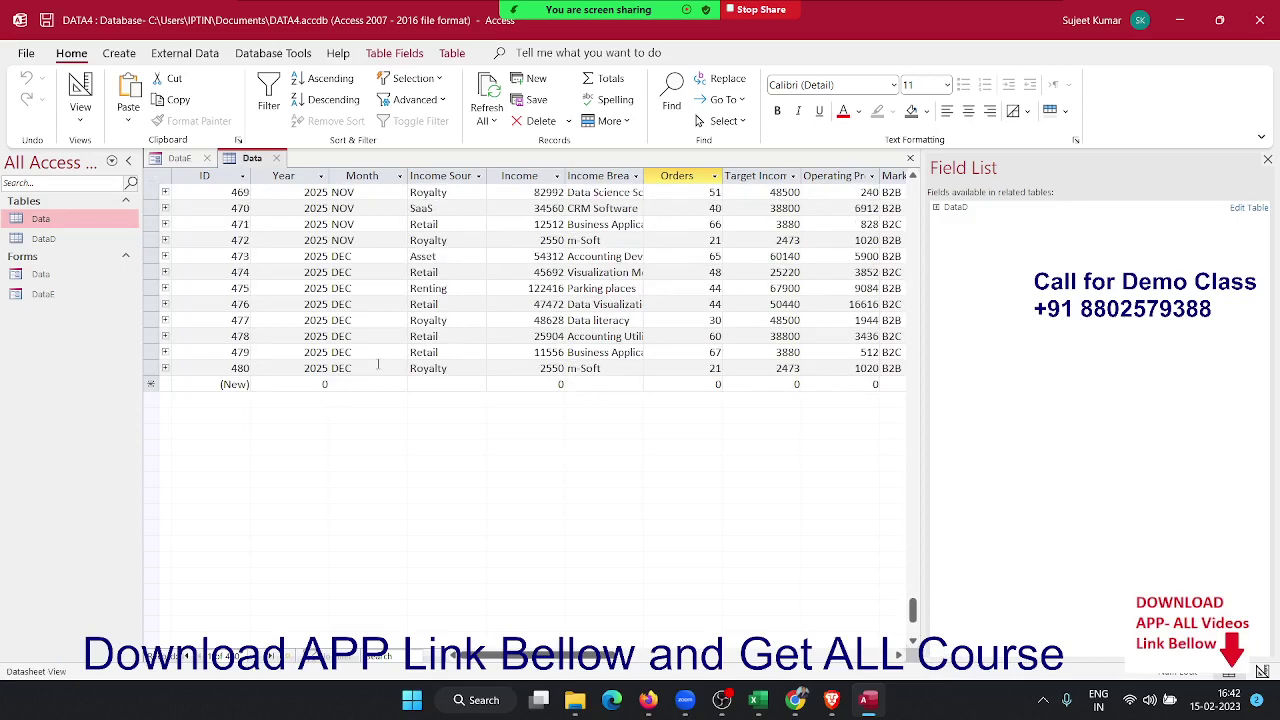
{"action": "scroll", "coordinate": [378, 364], "scroll_direction": "up", "scroll_amount": 5}
{"action": "scroll", "coordinate": [385, 366], "scroll_direction": "up", "scroll_amount": 5}
{"action": "scroll", "coordinate": [393, 369], "scroll_direction": "up", "scroll_amount": 8}
{"action": "scroll", "coordinate": [401, 372], "scroll_direction": "up", "scroll_amount": 7}
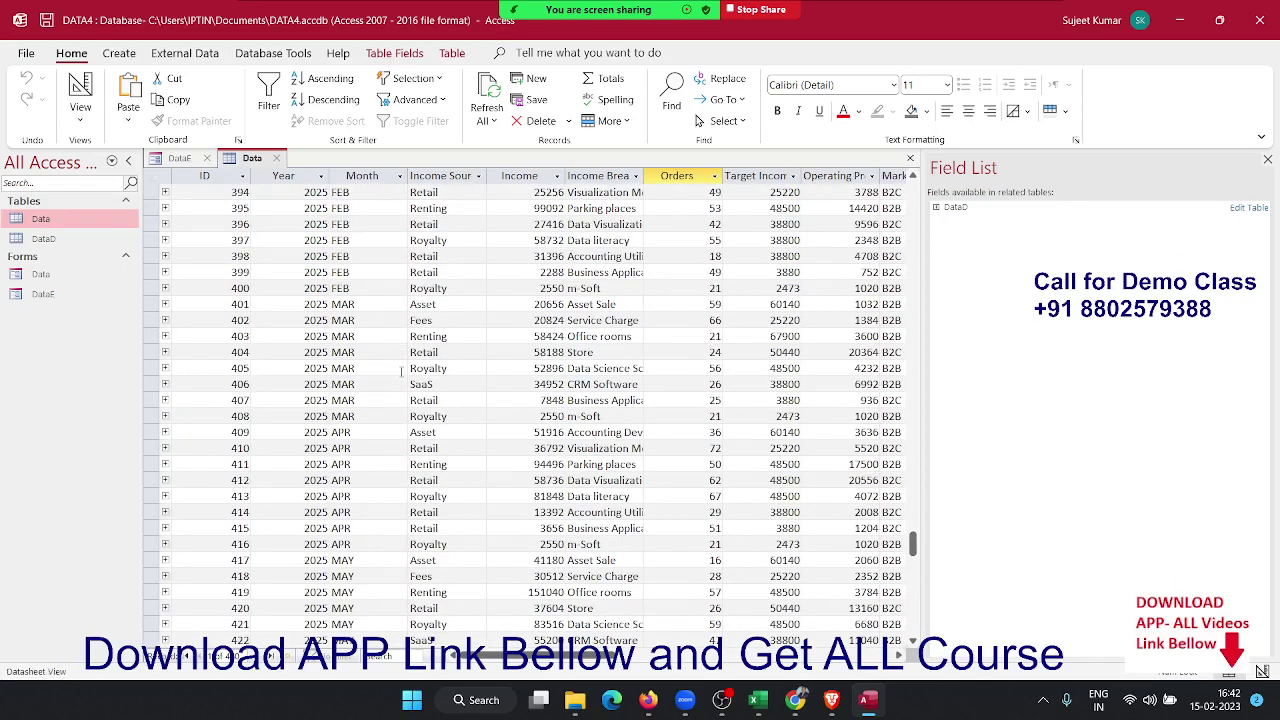
{"action": "scroll", "coordinate": [401, 372], "scroll_direction": "up", "scroll_amount": 5}
{"action": "scroll", "coordinate": [401, 372], "scroll_direction": "up", "scroll_amount": 5}
{"action": "scroll", "coordinate": [401, 372], "scroll_direction": "up", "scroll_amount": 12}
{"action": "scroll", "coordinate": [401, 372], "scroll_direction": "up", "scroll_amount": 7}
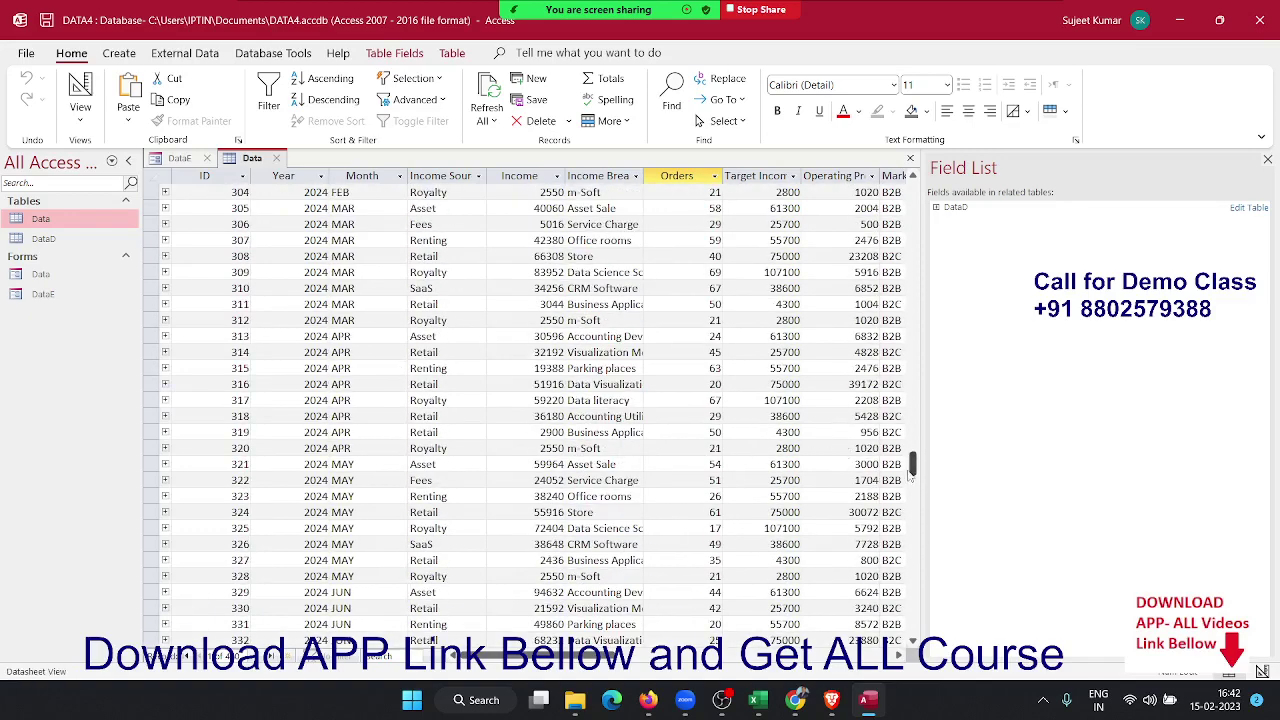
{"action": "left_click_drag", "start_coordinate": [911, 470], "coordinate": [901, 200]}
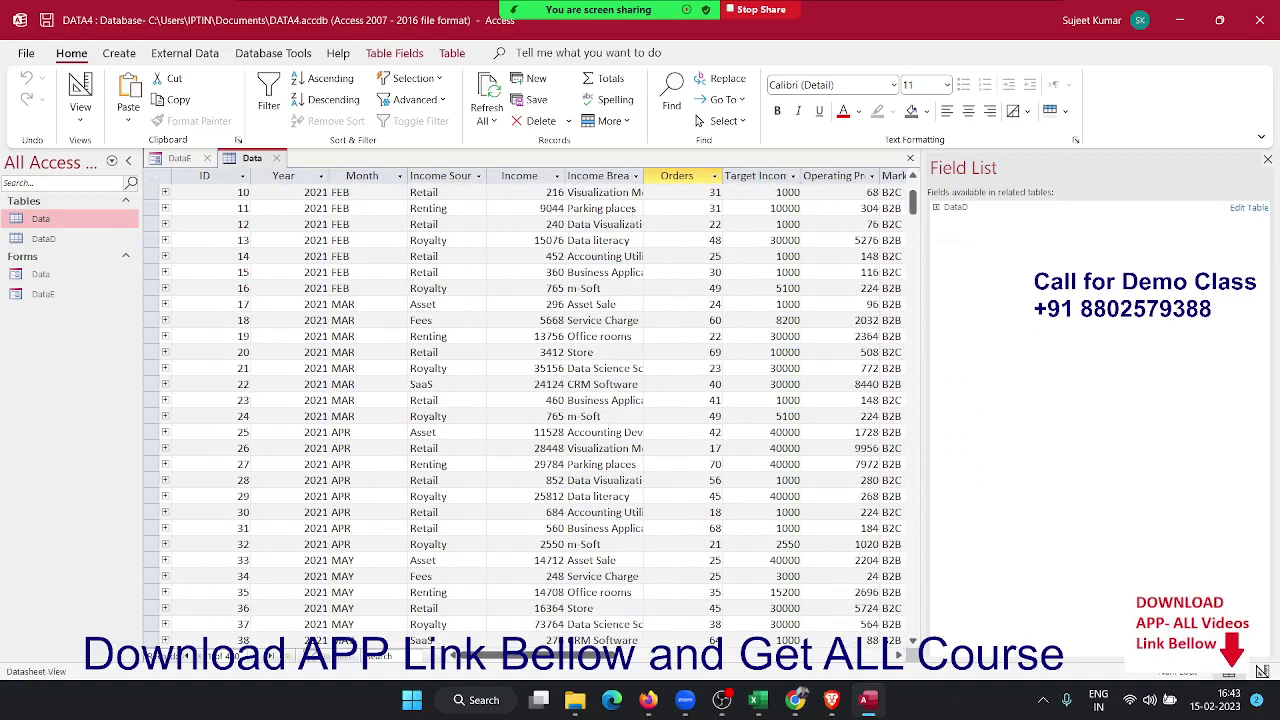
Filter the Data table's City column to show only Delhi
{"action": "left_click", "coordinate": [593, 200]}
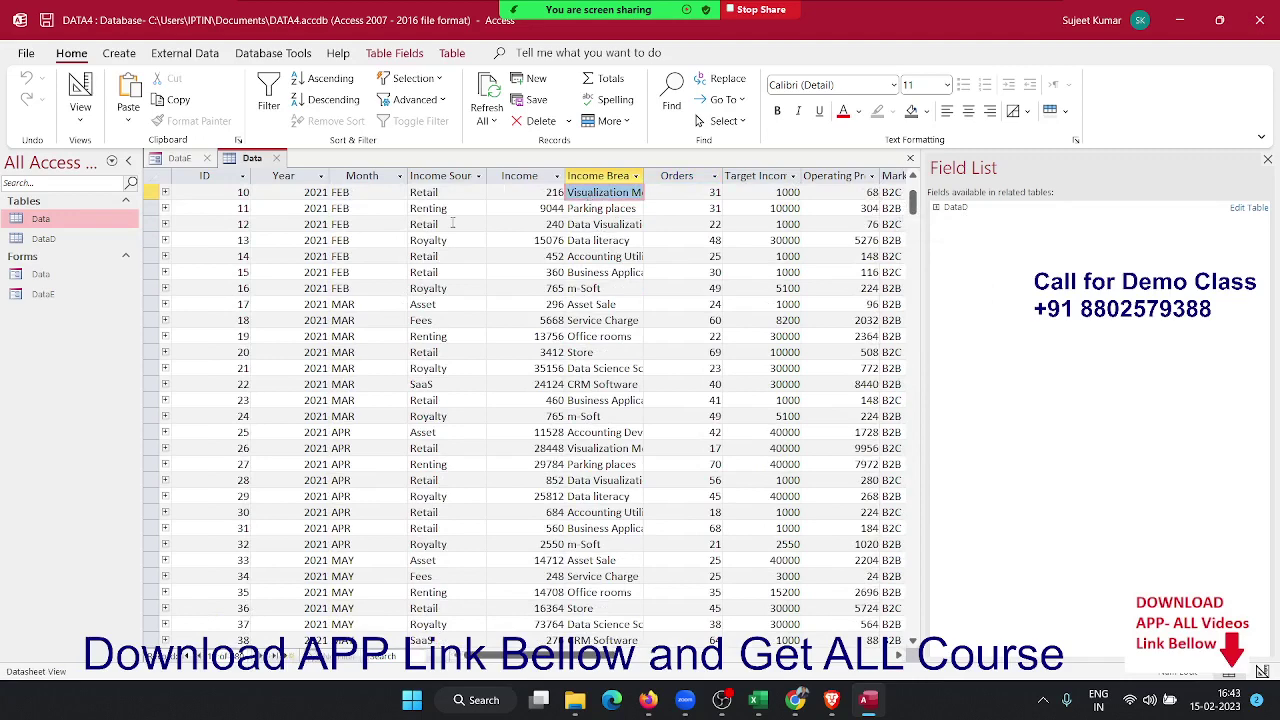
{"action": "left_click", "coordinate": [895, 657]}
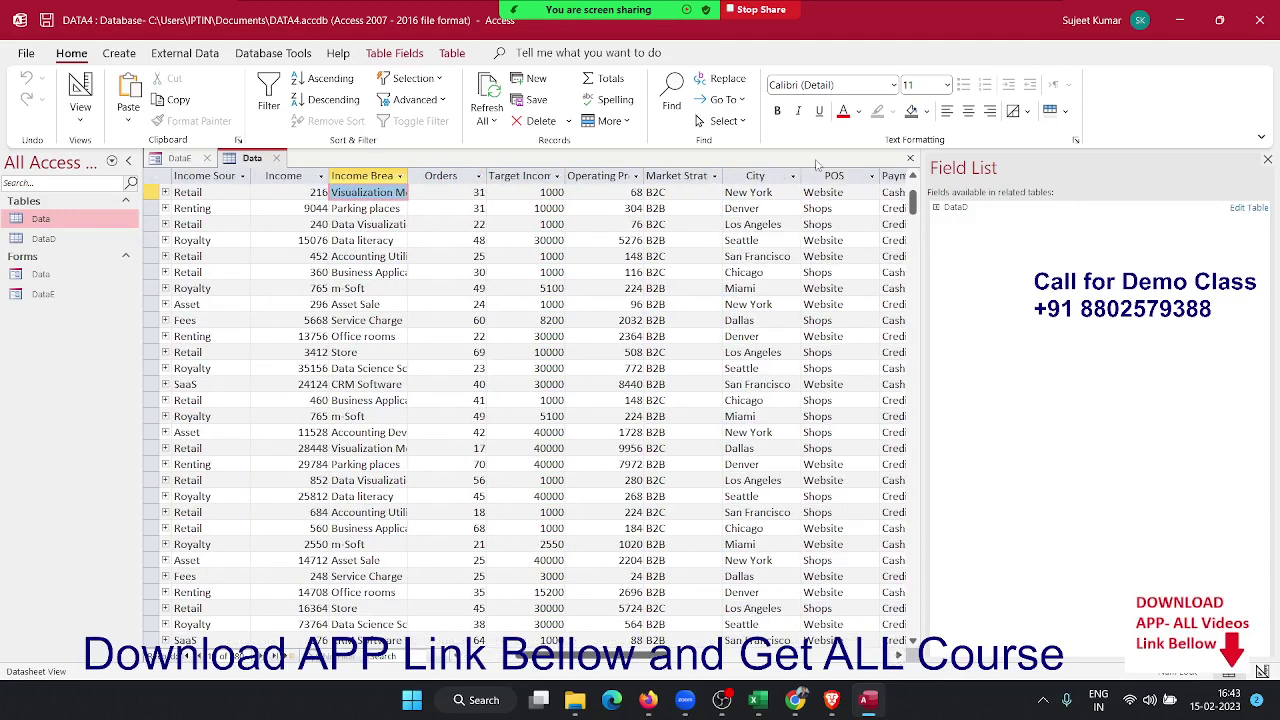
{"action": "left_click", "coordinate": [793, 176]}
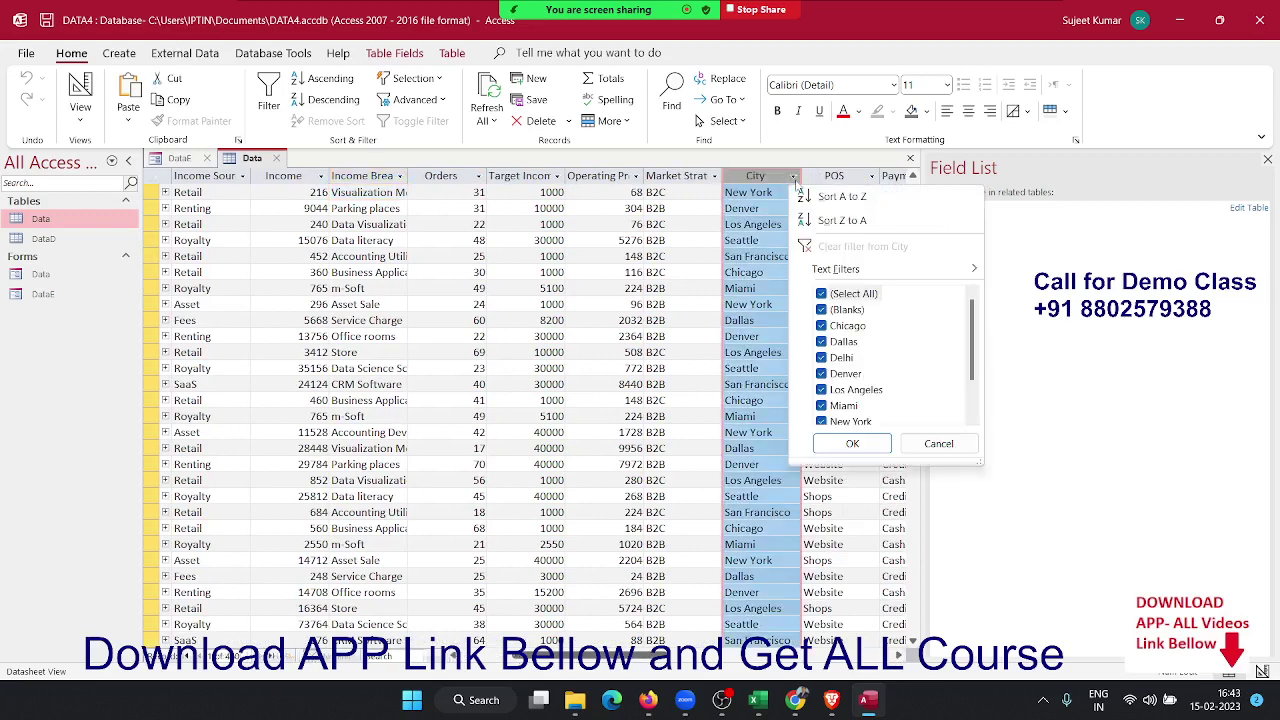
{"action": "left_click", "coordinate": [835, 293]}
{"action": "left_click", "coordinate": [822, 357]}
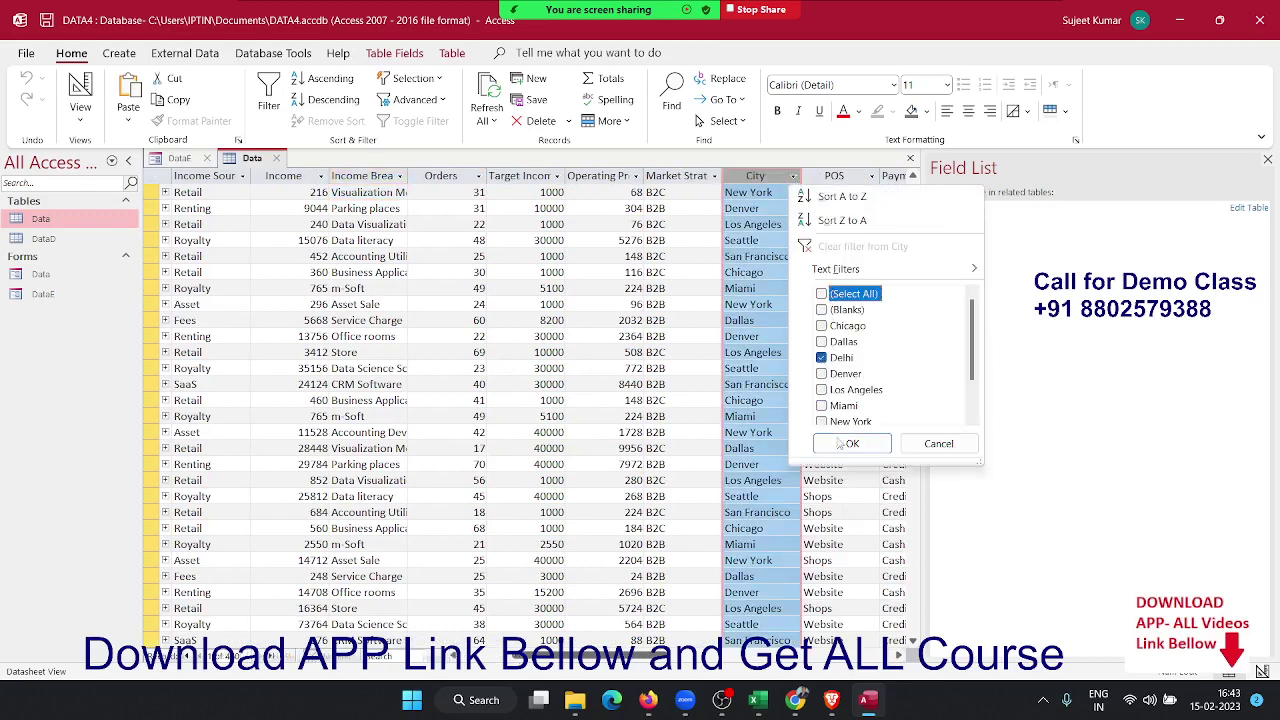
{"action": "left_click", "coordinate": [841, 444]}
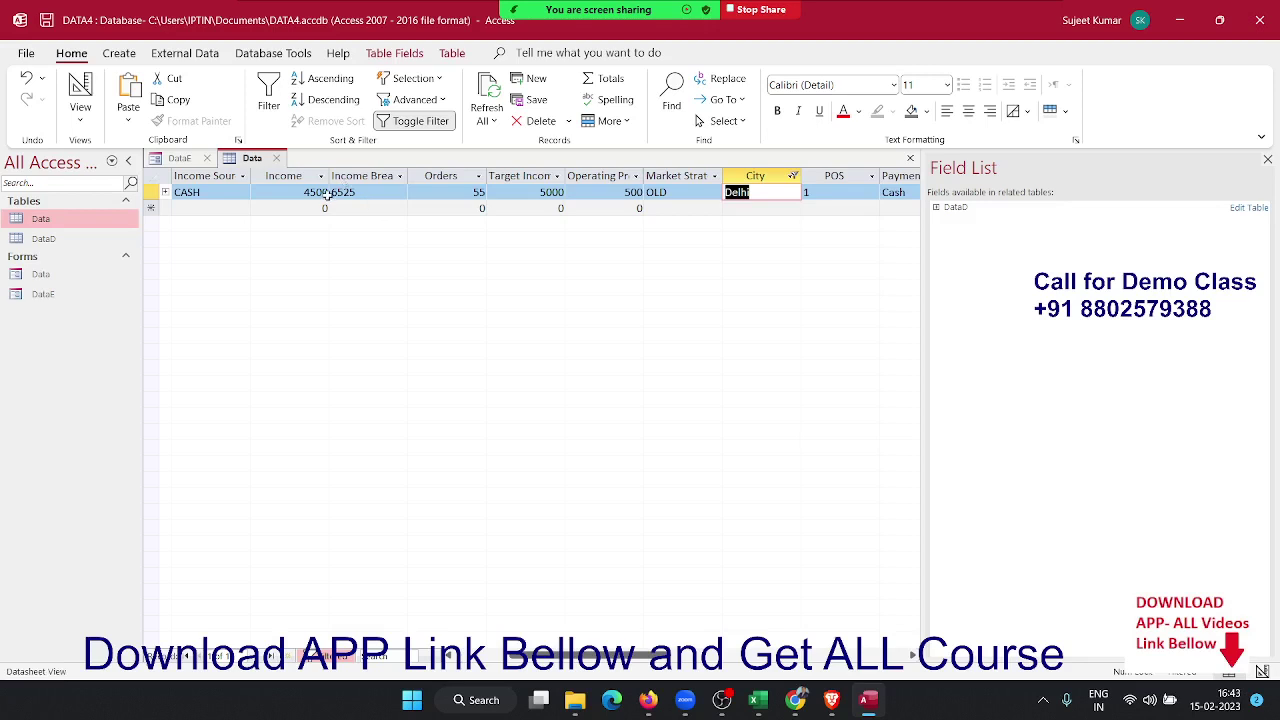
Inspect the Delhi record's Income 4500 and Income Source cells
{"action": "left_click", "coordinate": [316, 192]}
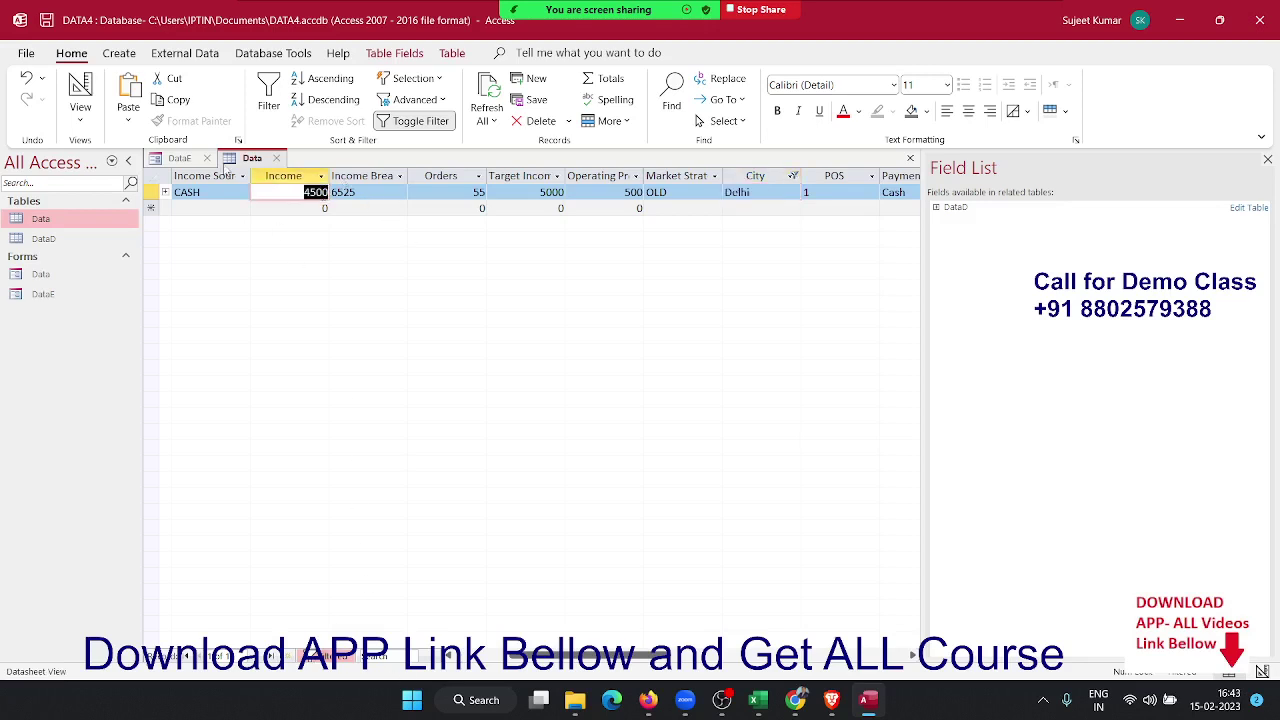
{"action": "key", "text": "Left"}
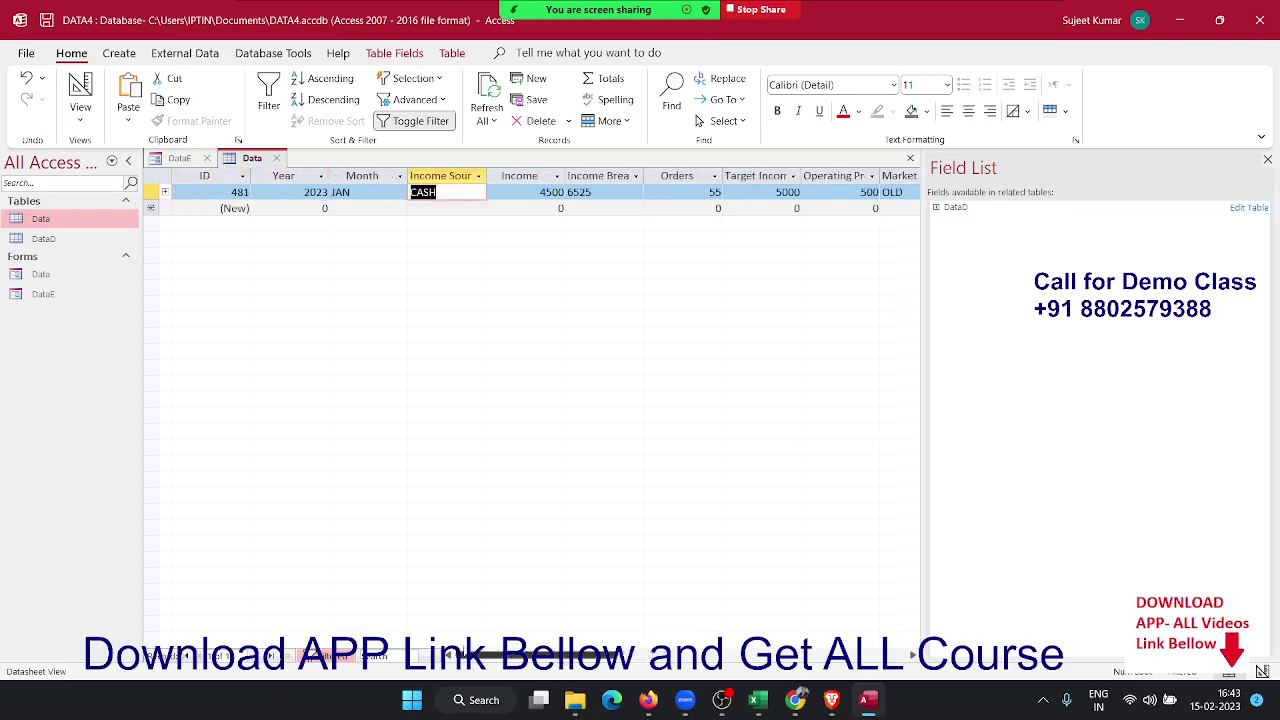
{"action": "left_click_drag", "start_coordinate": [590, 655], "coordinate": [480, 655]}
Open the DataD table and select the ID 481 row
{"action": "left_click", "coordinate": [170, 158]}
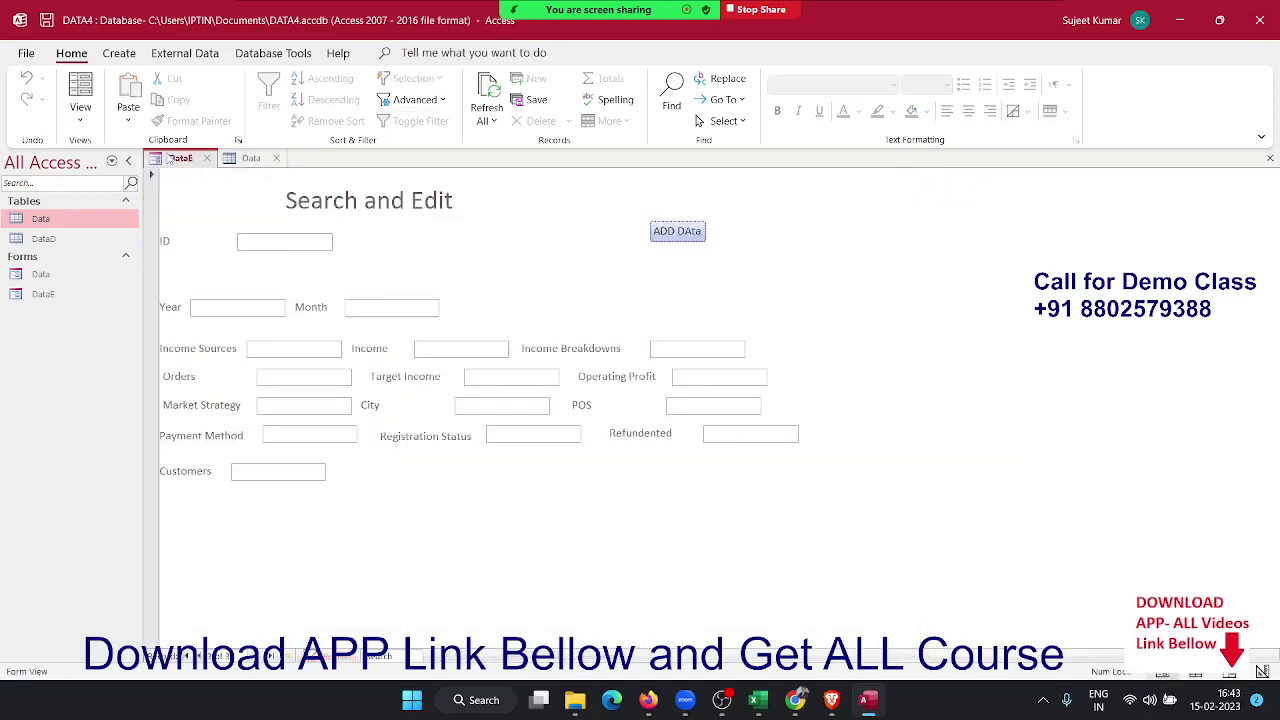
{"action": "double_click", "coordinate": [44, 238]}
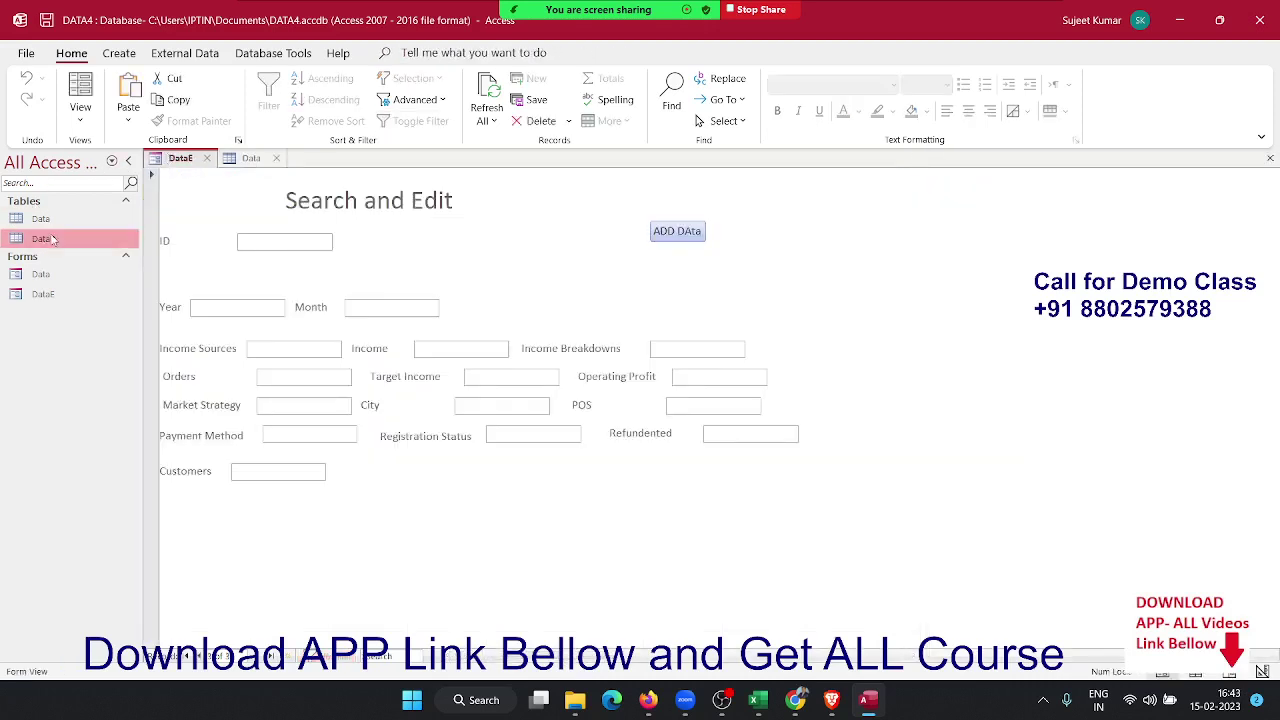
{"action": "left_click", "coordinate": [189, 208]}
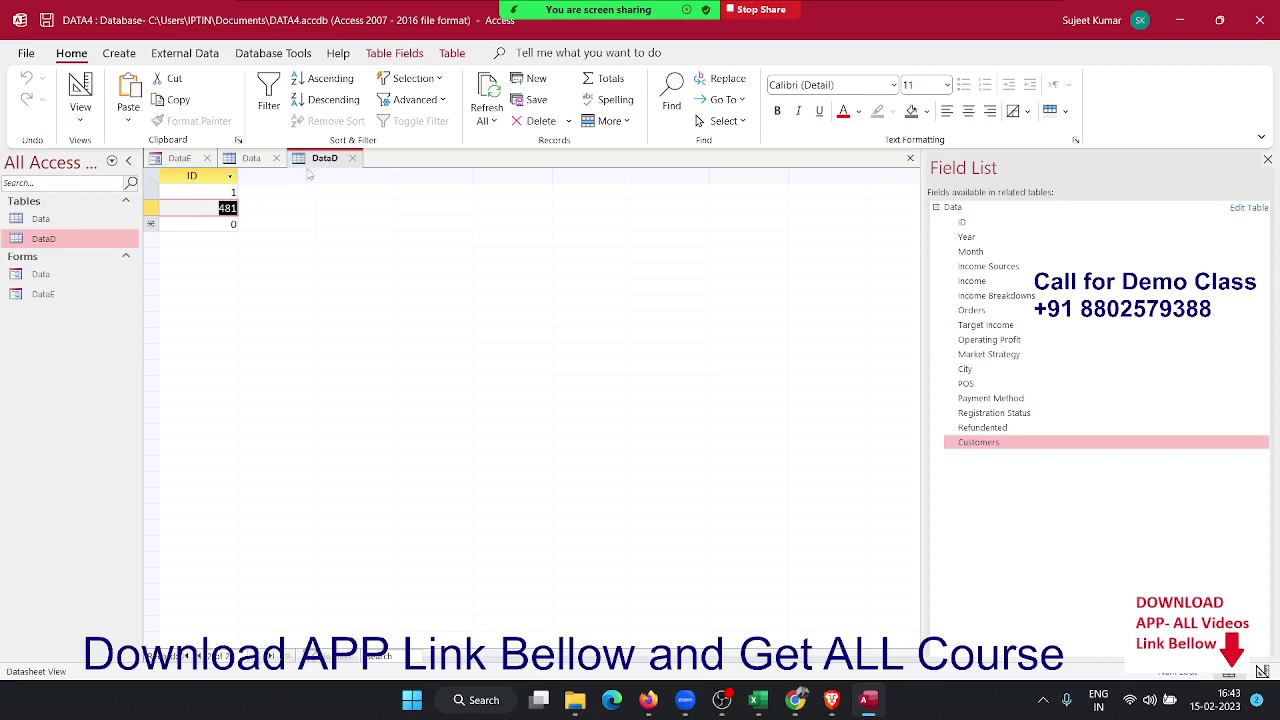
Check the ID column in the filtered Data table, then return to the Search and Edit form
{"action": "left_click", "coordinate": [251, 160]}
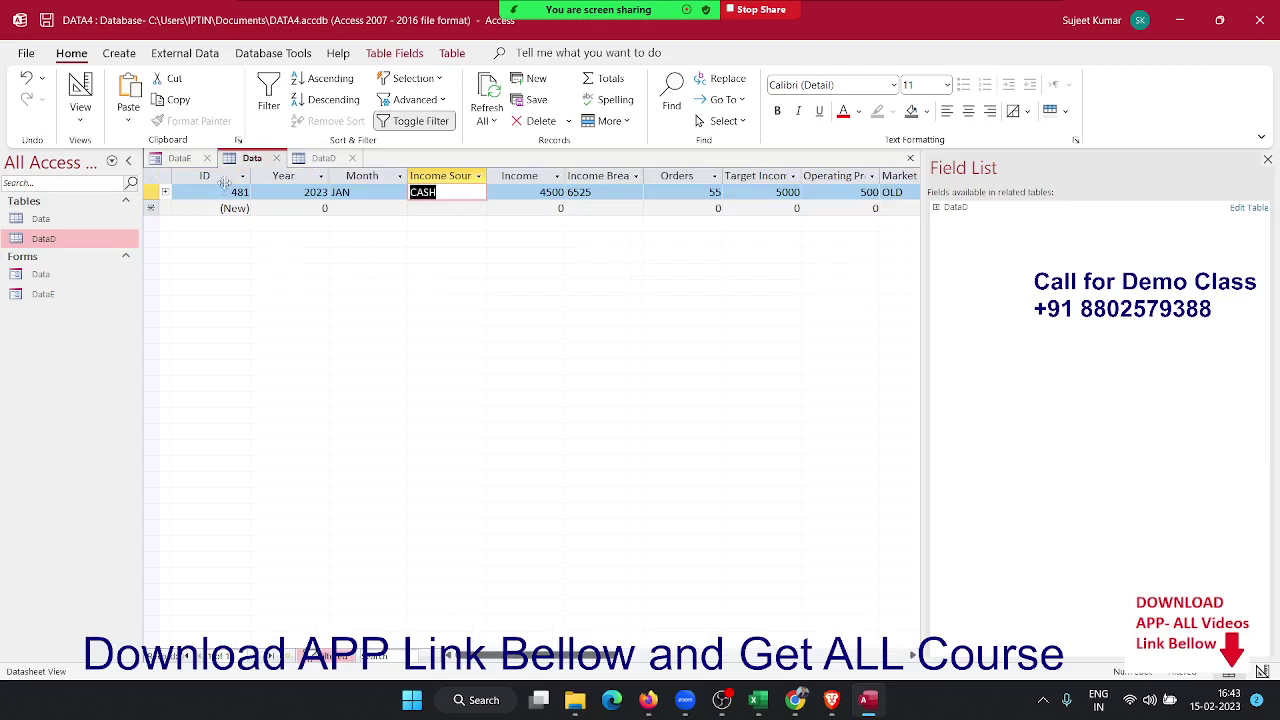
{"action": "left_click", "coordinate": [227, 182]}
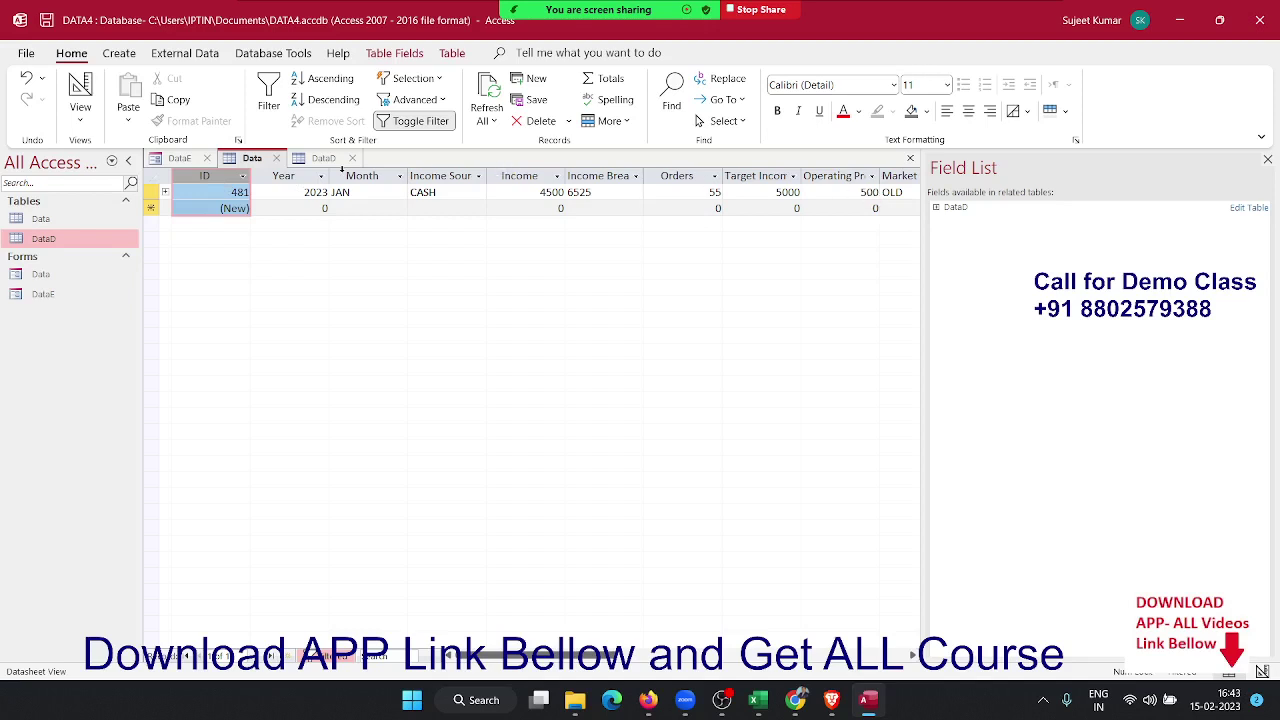
{"action": "left_click", "coordinate": [187, 158]}
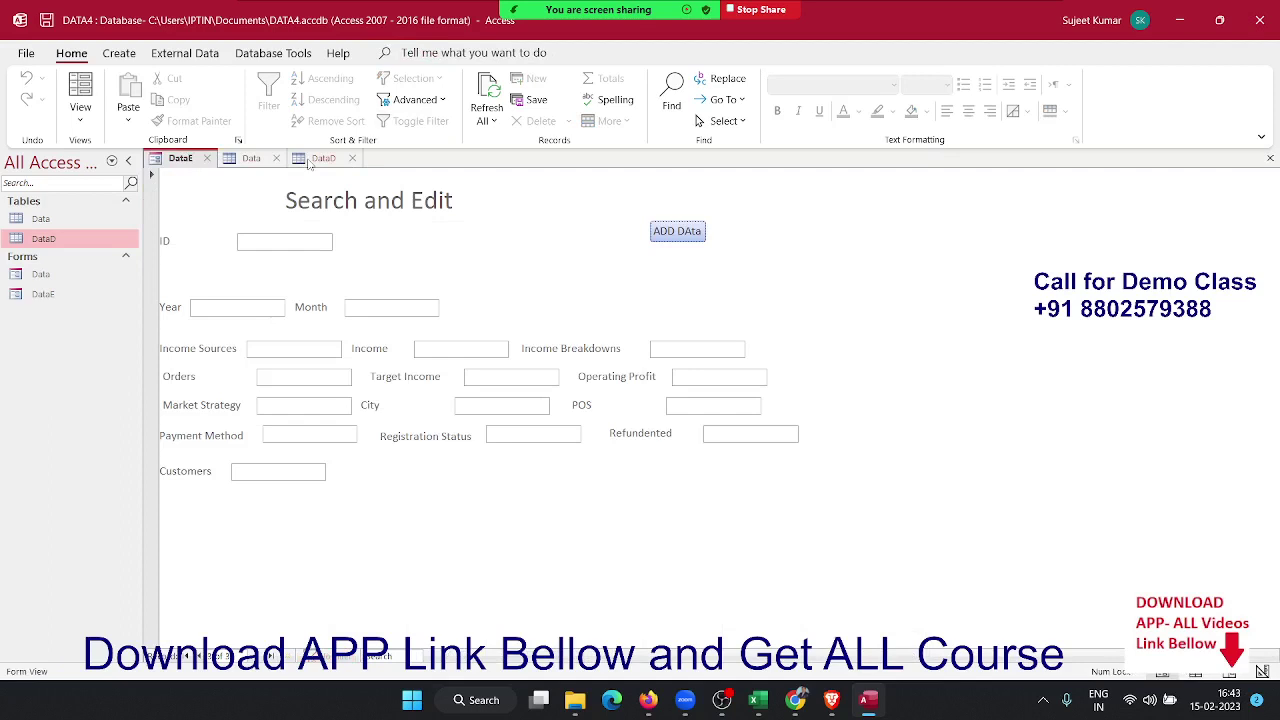